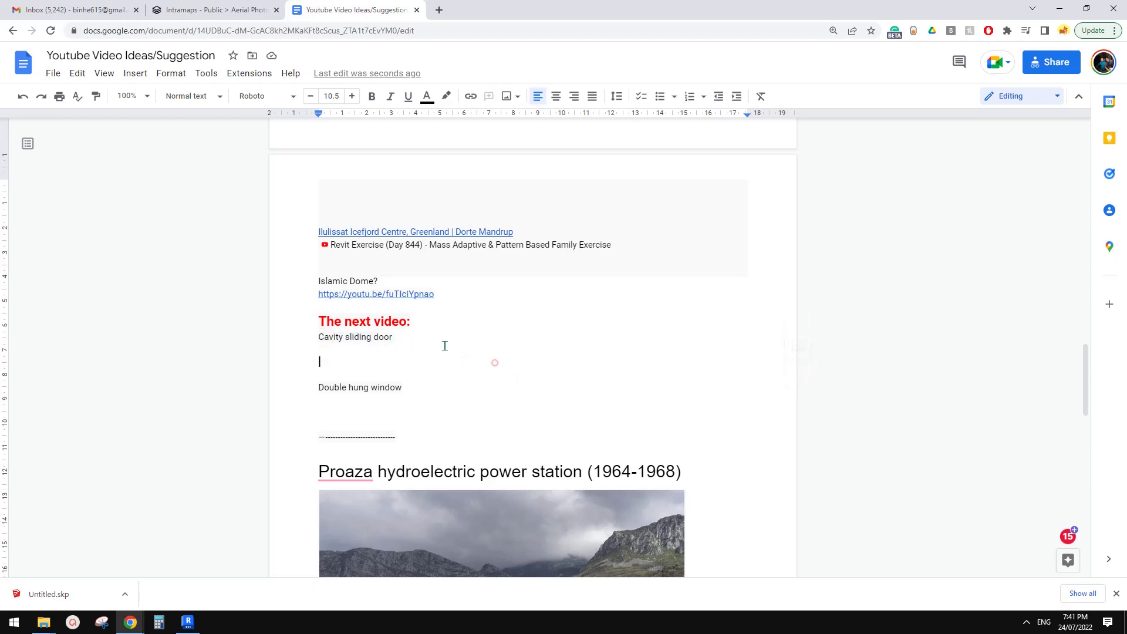
# Switch to Revit and create a new family from the Metric Door.rft template
pyautogui.click(188, 621)
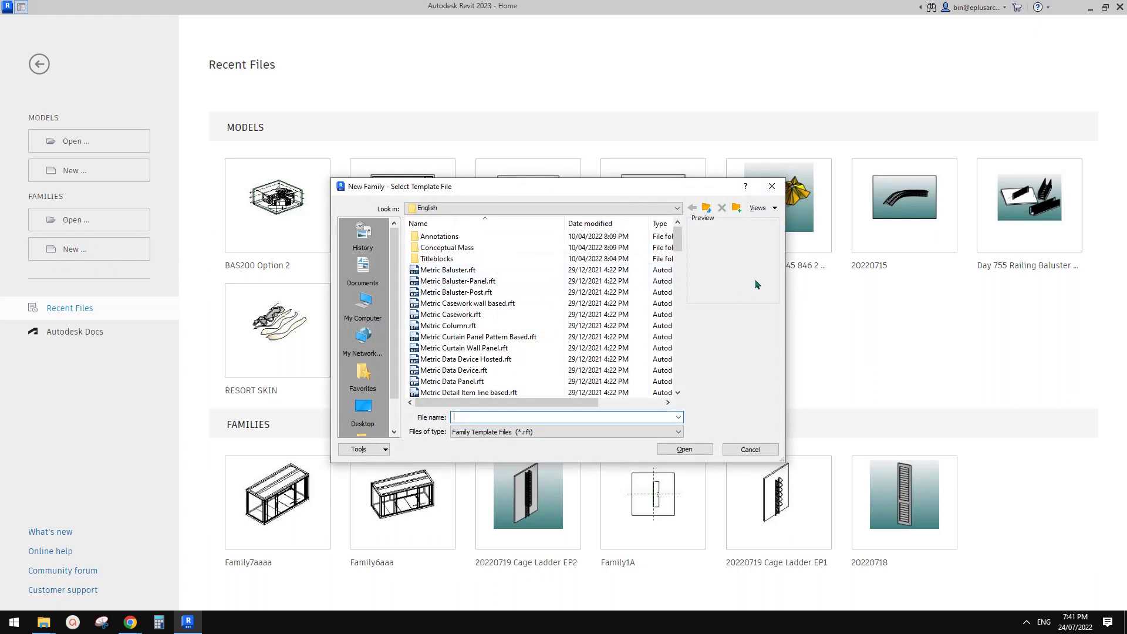
pyautogui.click(678, 276)
pyautogui.click(463, 287)
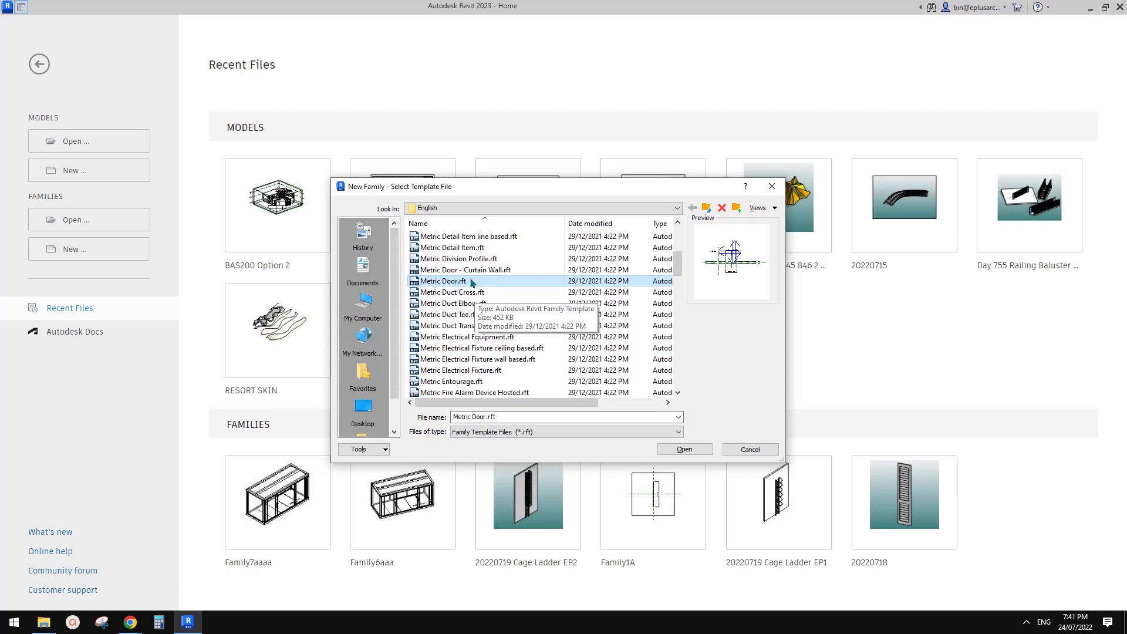
pyautogui.click(684, 449)
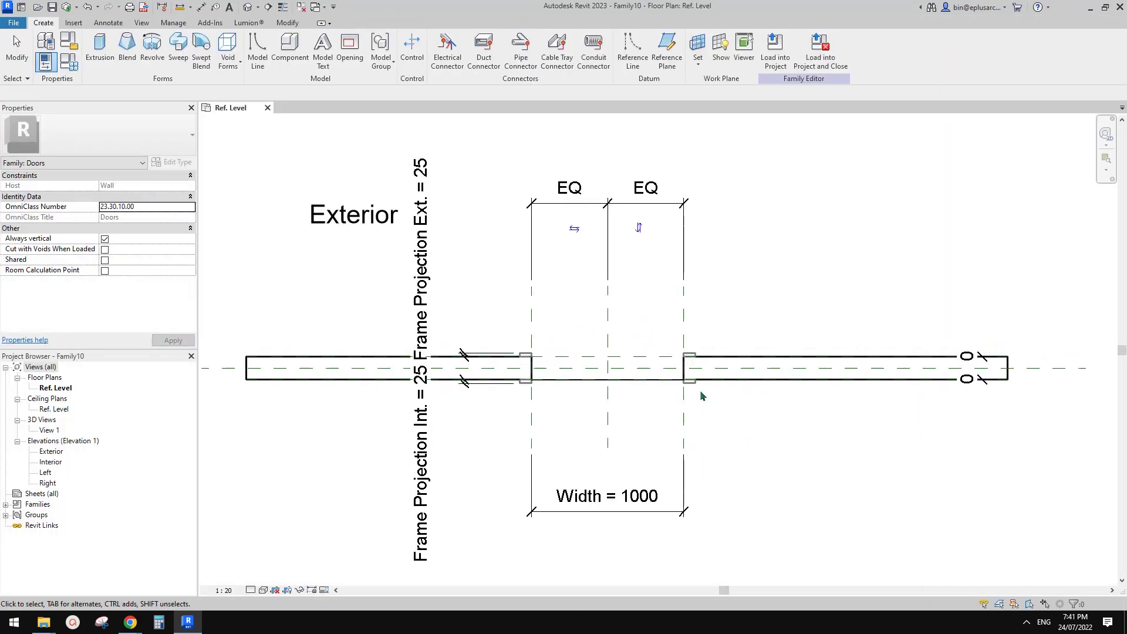
pyautogui.scroll(2, 699, 389)
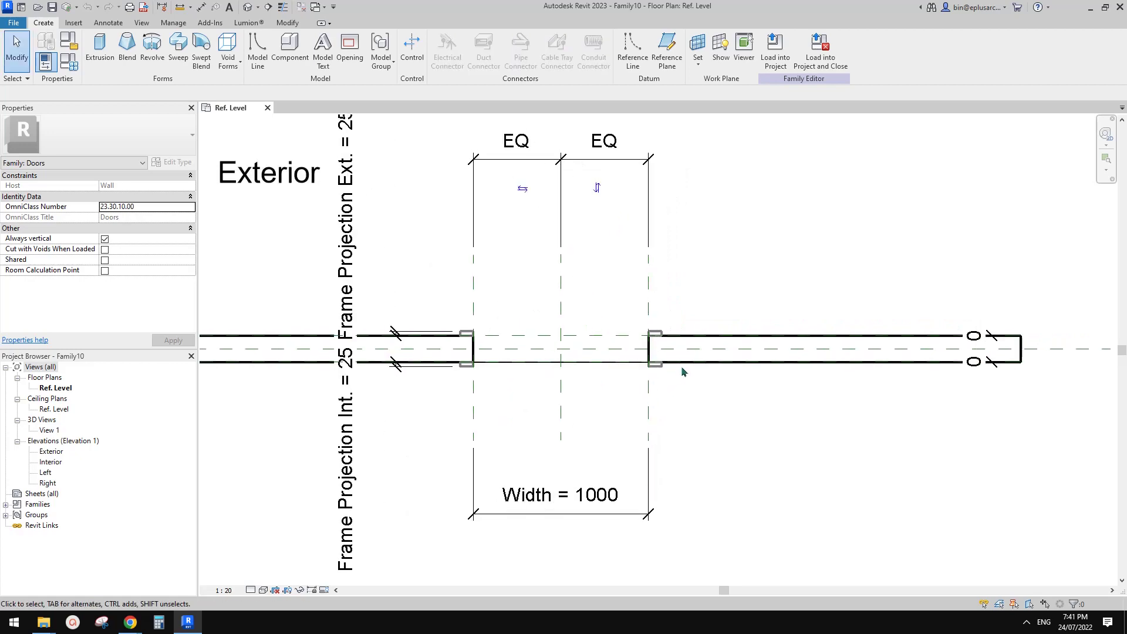
pyautogui.scroll(-1, 675, 367)
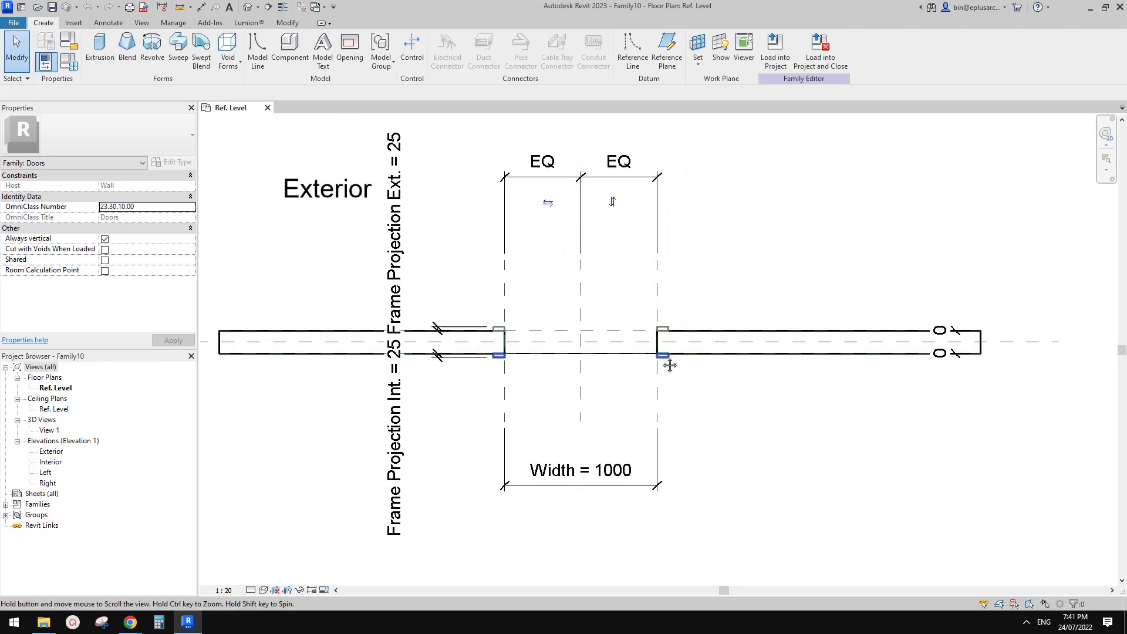
pyautogui.click(856, 329)
pyautogui.scroll(-1, 443, 401)
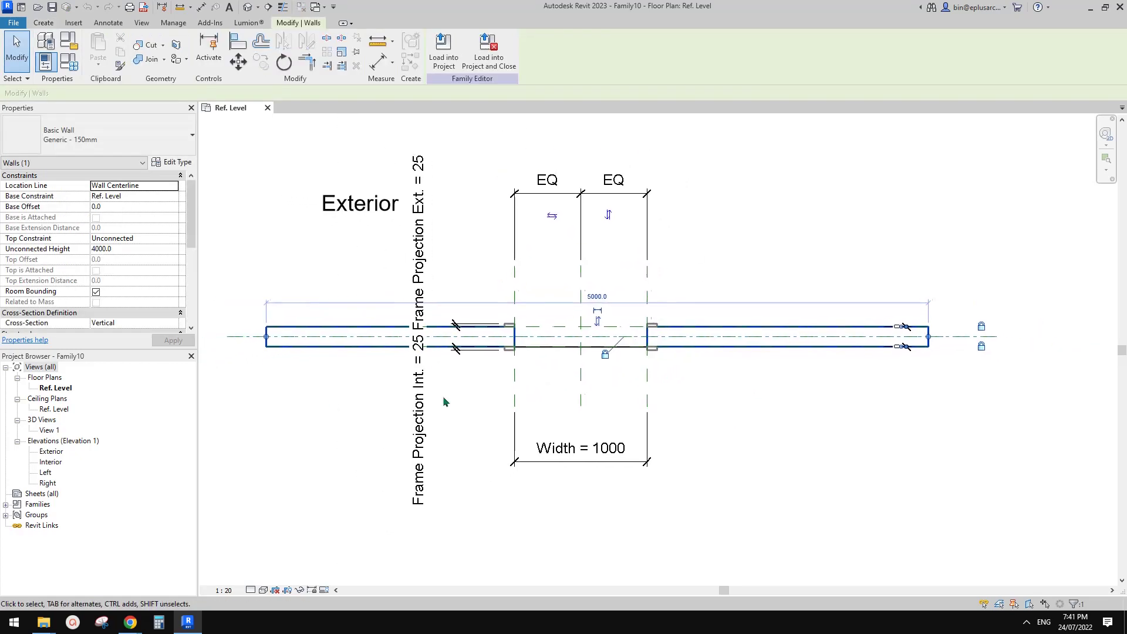
pyautogui.press('Escape')
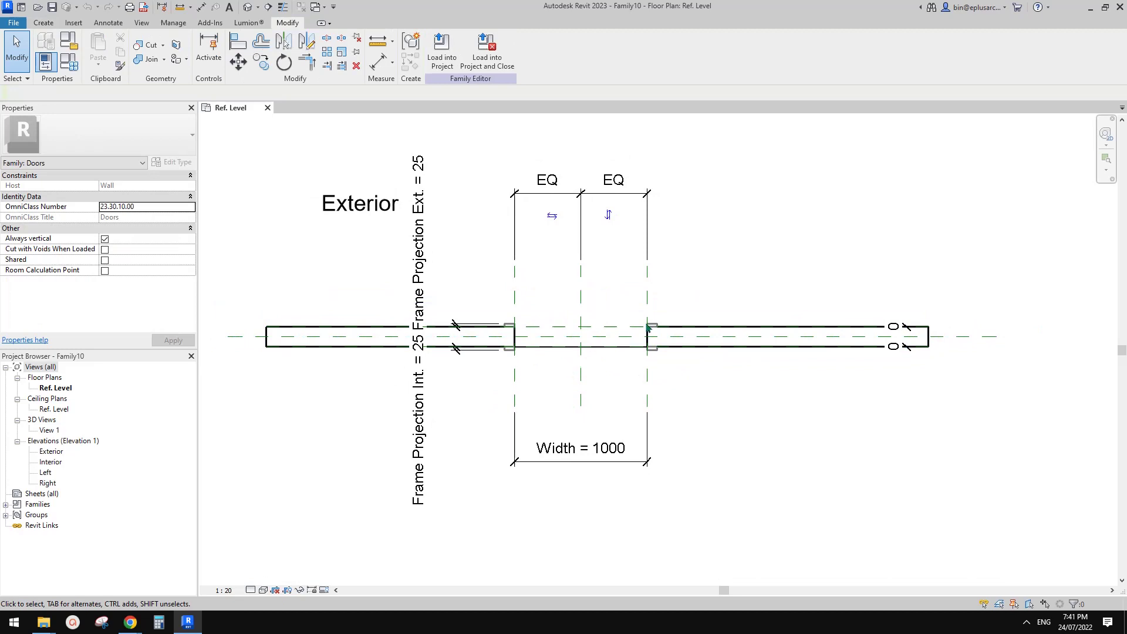
# Delete the two dashed elevation swing lines inside the door opening in the Exterior elevation
pyautogui.doubleClick(52, 452)
pyautogui.scroll(2, 681, 354)
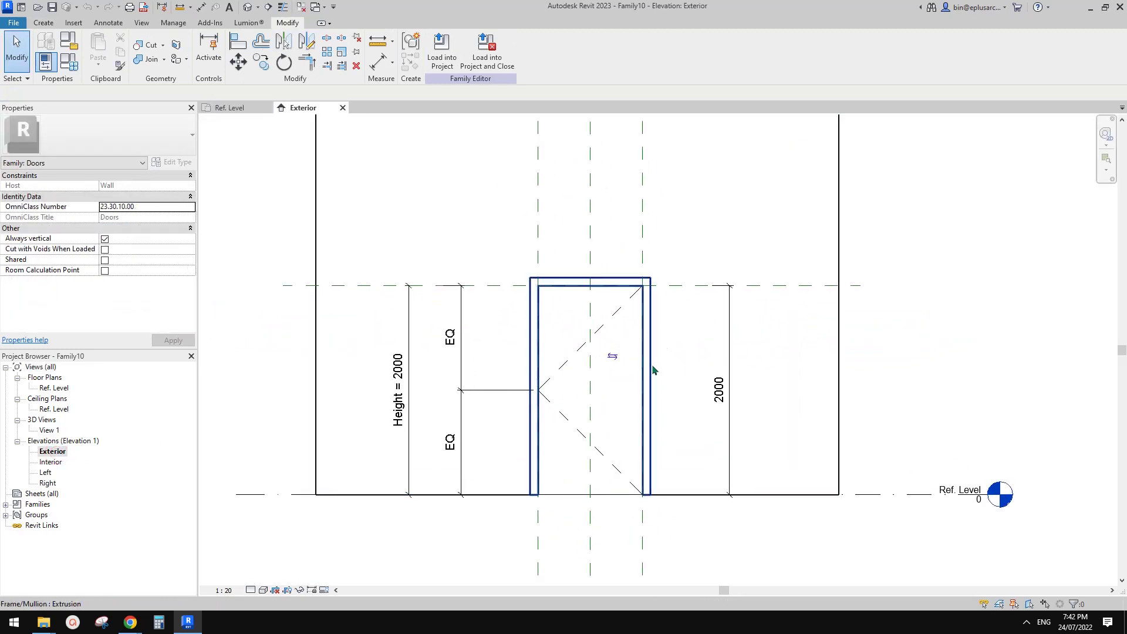
pyautogui.moveTo(652, 373); pyautogui.dragTo(688, 346, button='middle')
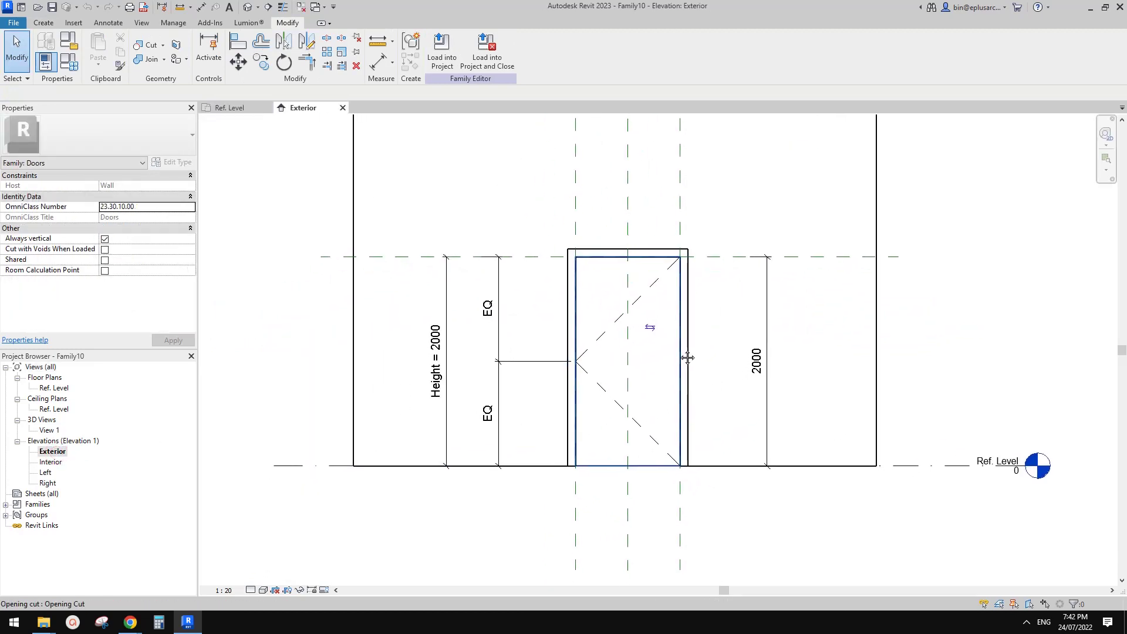
pyautogui.click(773, 273)
pyautogui.click(615, 346)
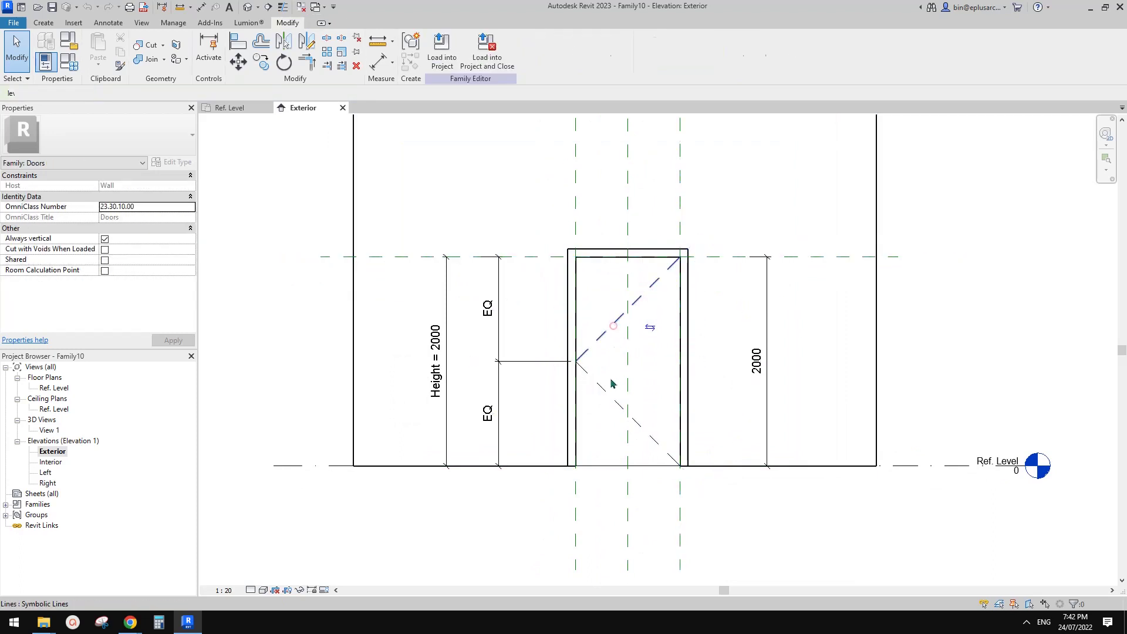
pyautogui.click(613, 326)
pyautogui.click(601, 336)
pyautogui.click(603, 382)
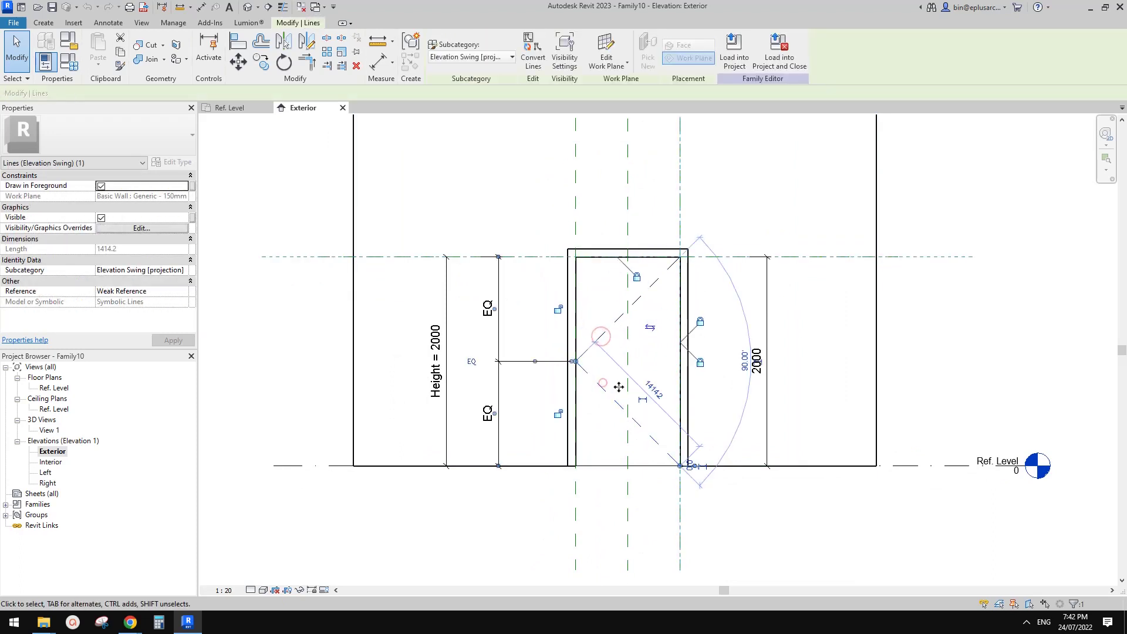
pyautogui.press('Delete')
pyautogui.click(615, 339)
pyautogui.press('Delete')
# Examine the height dimensions, the host wall and the door frame in the Exterior elevation
pyautogui.scroll(3, 650, 303)
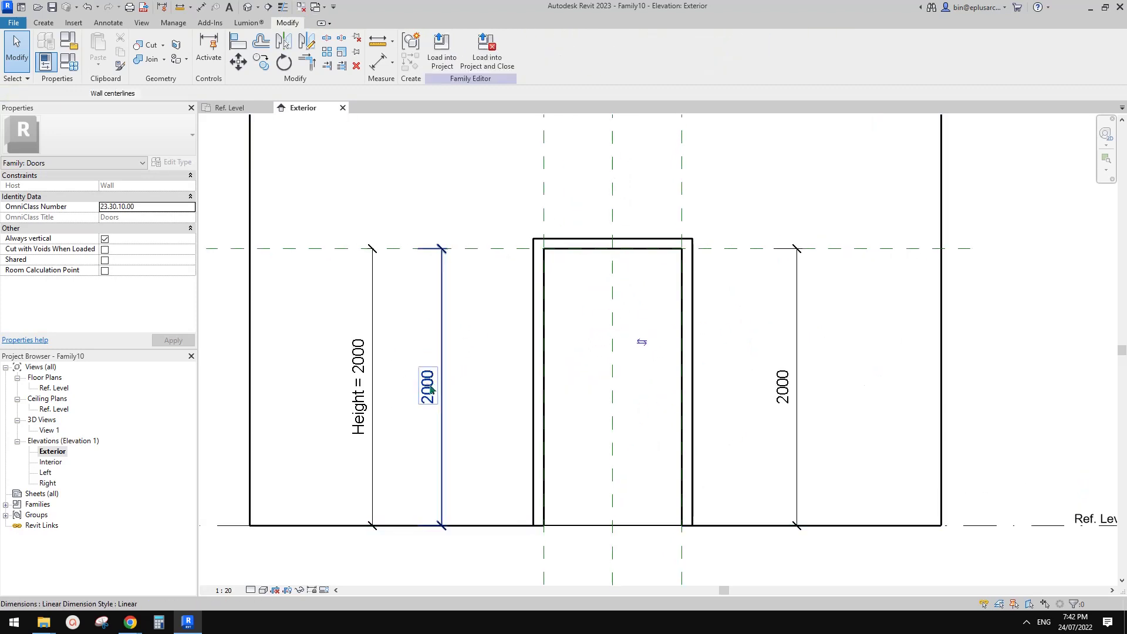
pyautogui.click(441, 360)
pyautogui.click(796, 352)
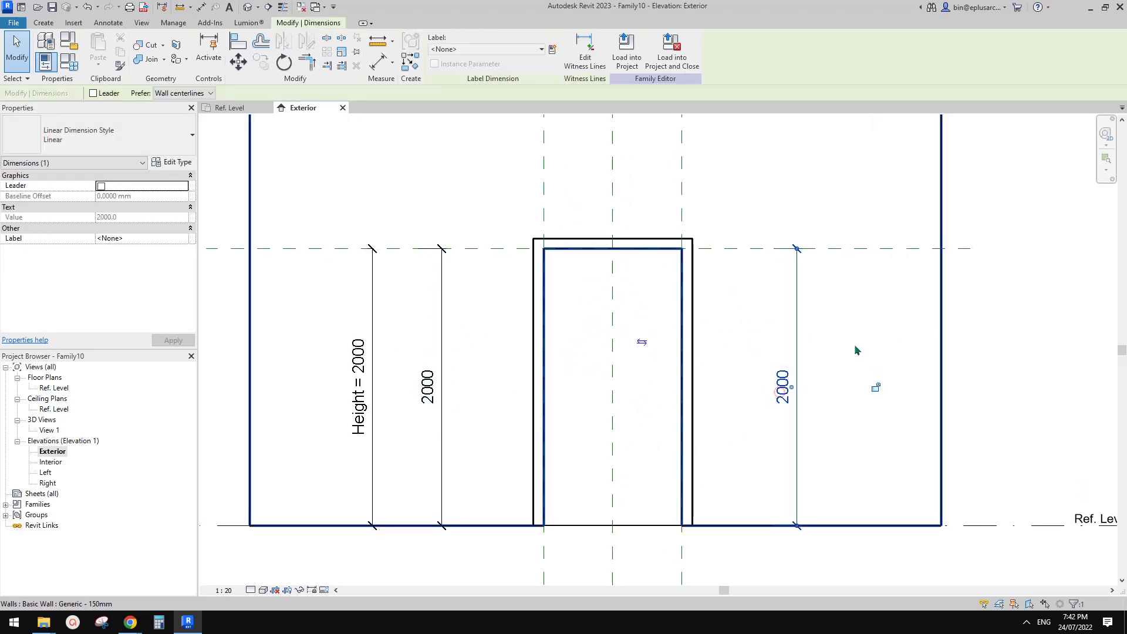
pyautogui.click(828, 365)
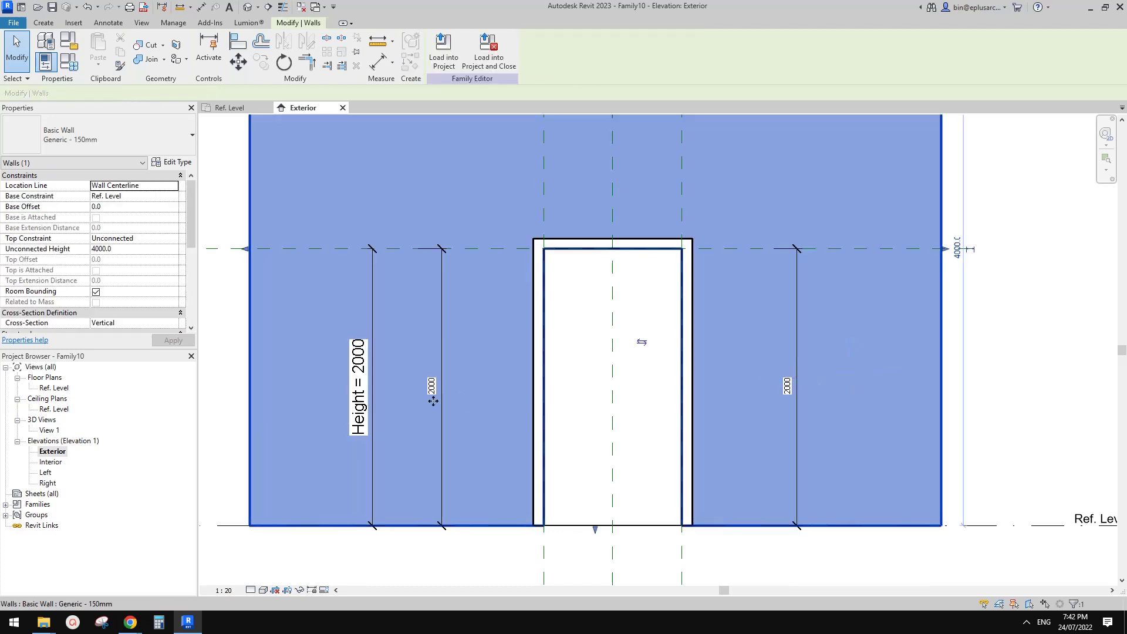
pyautogui.press('Escape')
pyautogui.moveTo(614, 347); pyautogui.dragTo(582, 313, button='middle')
pyautogui.moveTo(539, 405); pyautogui.dragTo(564, 389, button='middle')
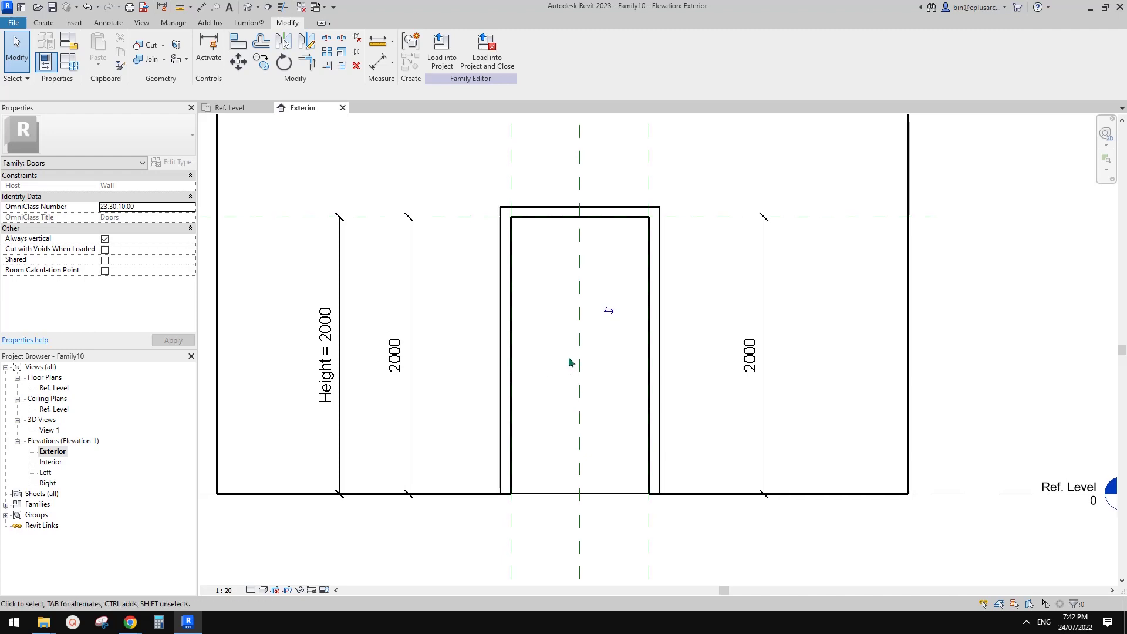
pyautogui.moveTo(572, 356); pyautogui.dragTo(571, 360, button='middle')
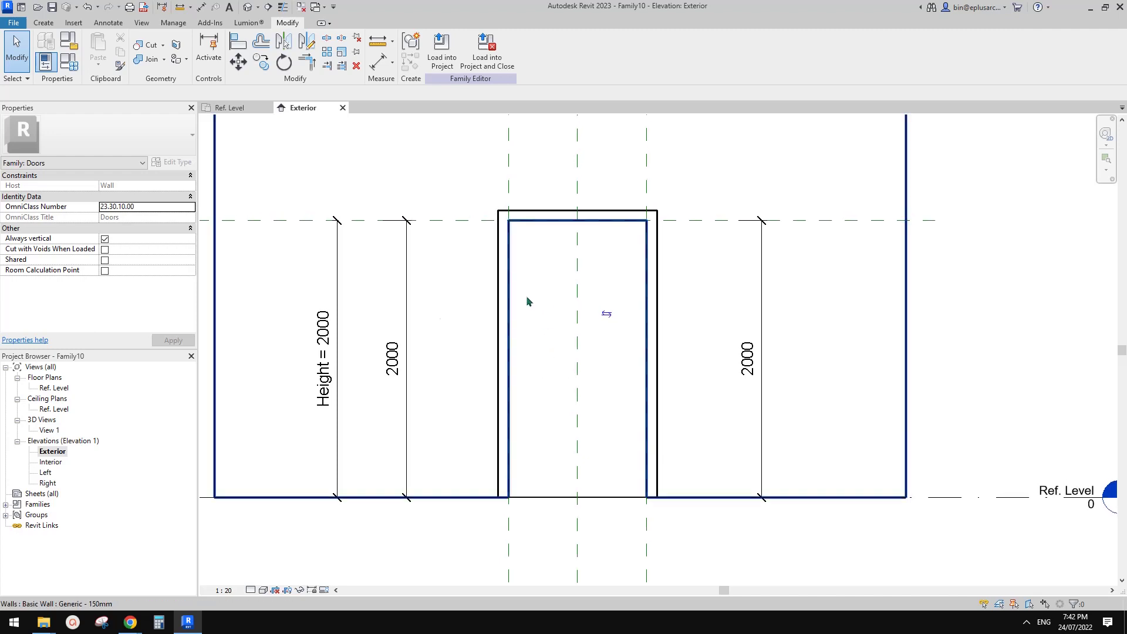
pyautogui.moveTo(528, 290); pyautogui.dragTo(528, 291, button='middle')
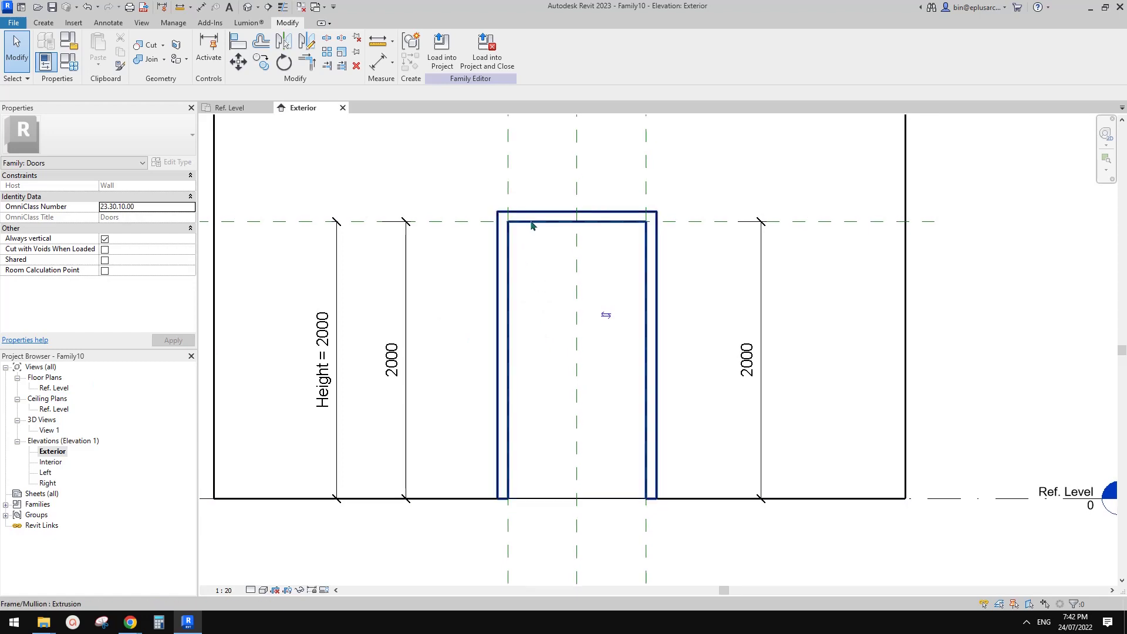
pyautogui.moveTo(596, 244); pyautogui.dragTo(595, 244, button='middle')
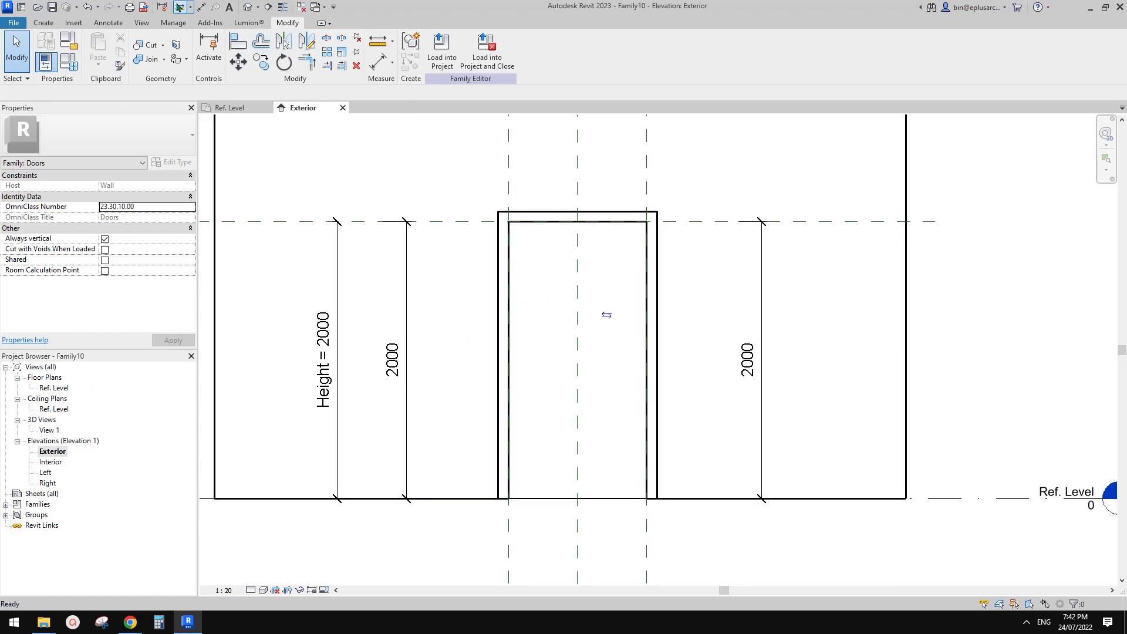
# Open the default 3D view of the door family and turn on thin line display
pyautogui.click(249, 8)
pyautogui.scroll(6, 721, 306)
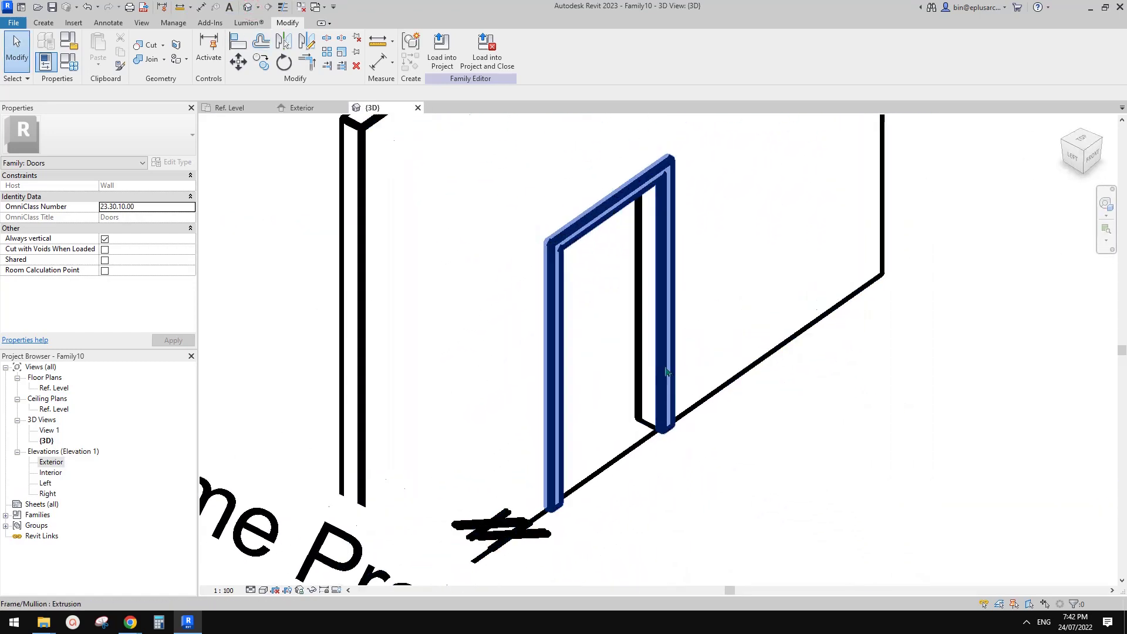
pyautogui.scroll(2, 629, 430)
pyautogui.press('l')
pyautogui.keyDown('shift'); pyautogui.moveTo(644, 416); pyautogui.dragTo(678, 355, button='middle'); pyautogui.keyUp('shift')
# Temporarily hide the exterior and interior frame extrusions around the opening in the 3D view
pyautogui.click(504, 240)
pyautogui.keyDown('shift'); pyautogui.moveTo(573, 314); pyautogui.dragTo(611, 304, button='middle'); pyautogui.keyUp('shift')
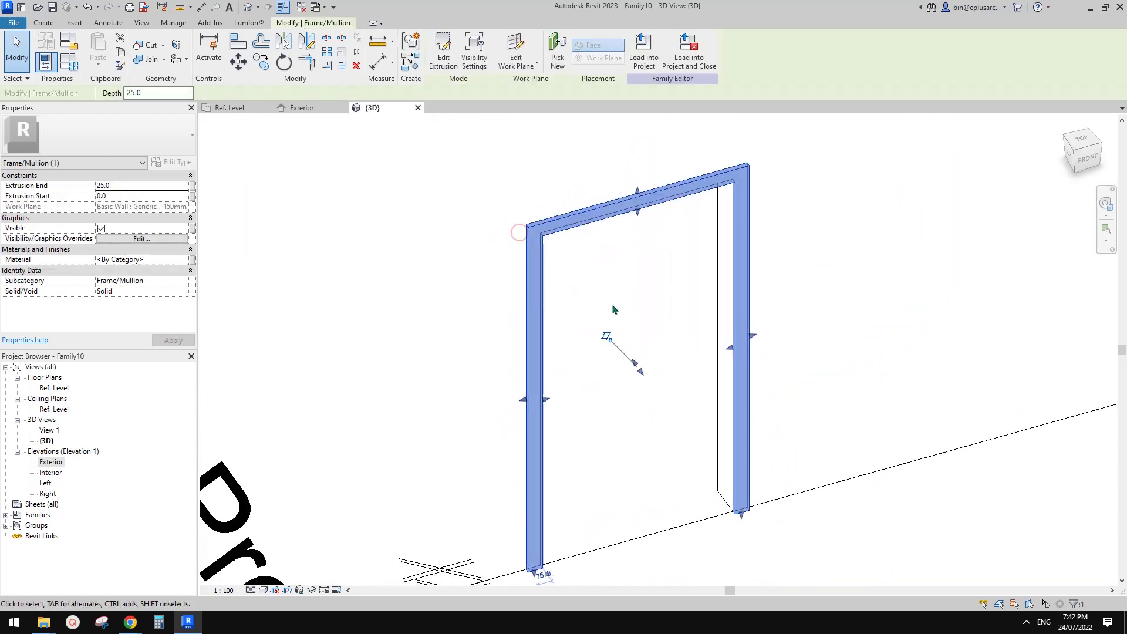
pyautogui.press('h')
pyautogui.press('h')
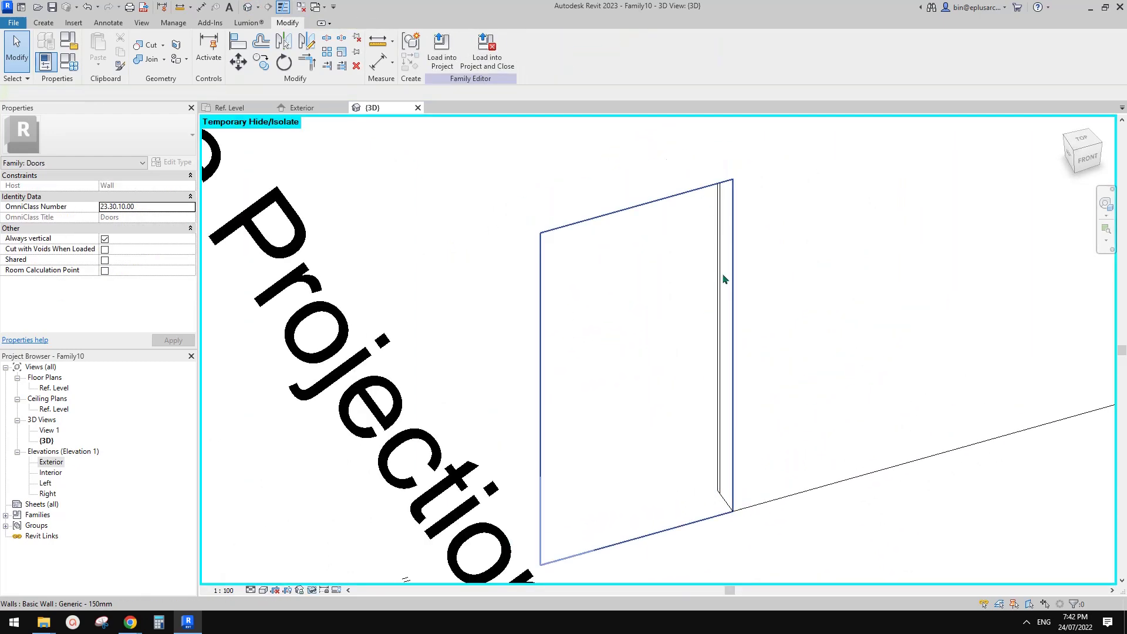
pyautogui.click(717, 199)
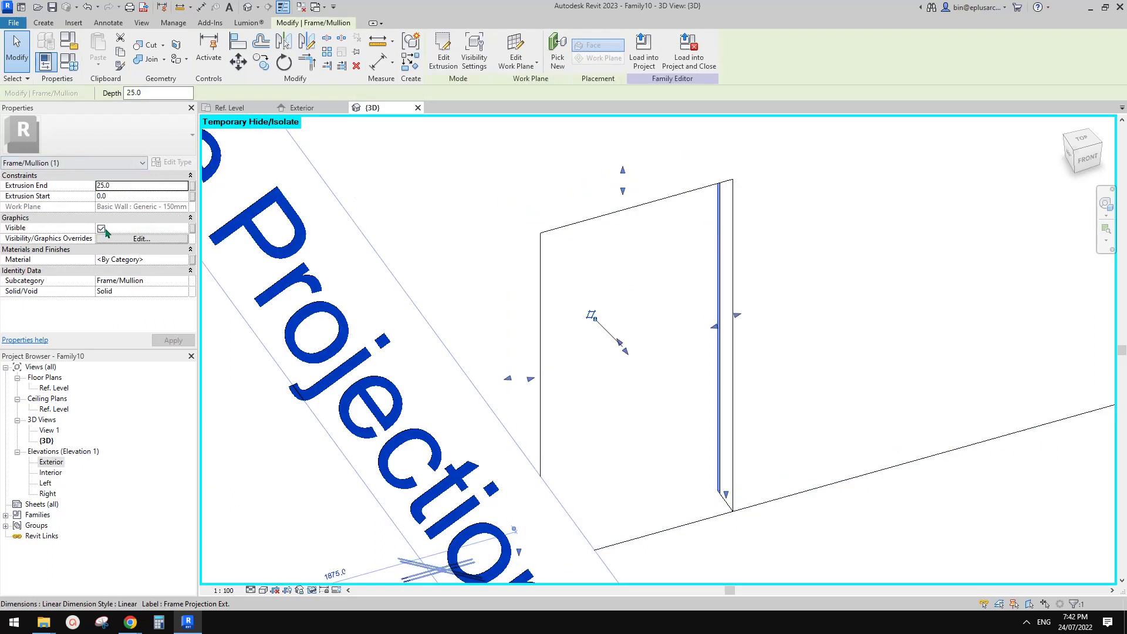
pyautogui.moveTo(673, 240)
pyautogui.mouseDown(button='middle')
pyautogui.moveTo(669, 279)
pyautogui.moveTo(683, 259)
pyautogui.mouseUp(button='middle')
pyautogui.click(713, 263)
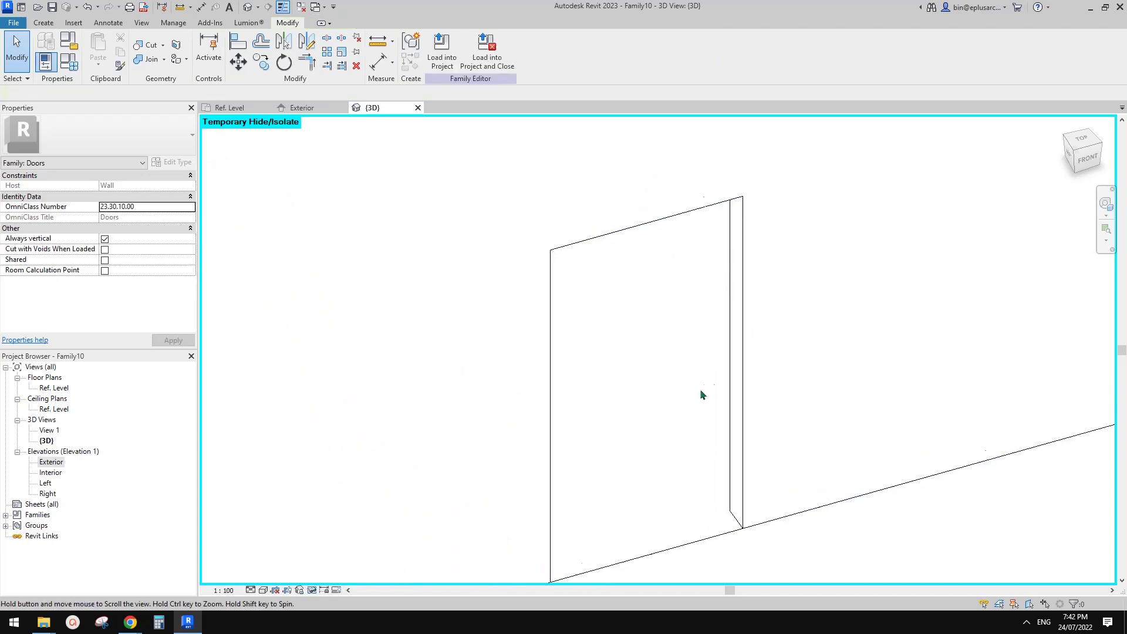
# Examine the host wall and its opening cut from several angles in the 3D view
pyautogui.click(741, 337)
pyautogui.scroll(-1, 738, 348)
pyautogui.moveTo(736, 357); pyautogui.dragTo(724, 364, button='middle')
pyautogui.press('Escape')
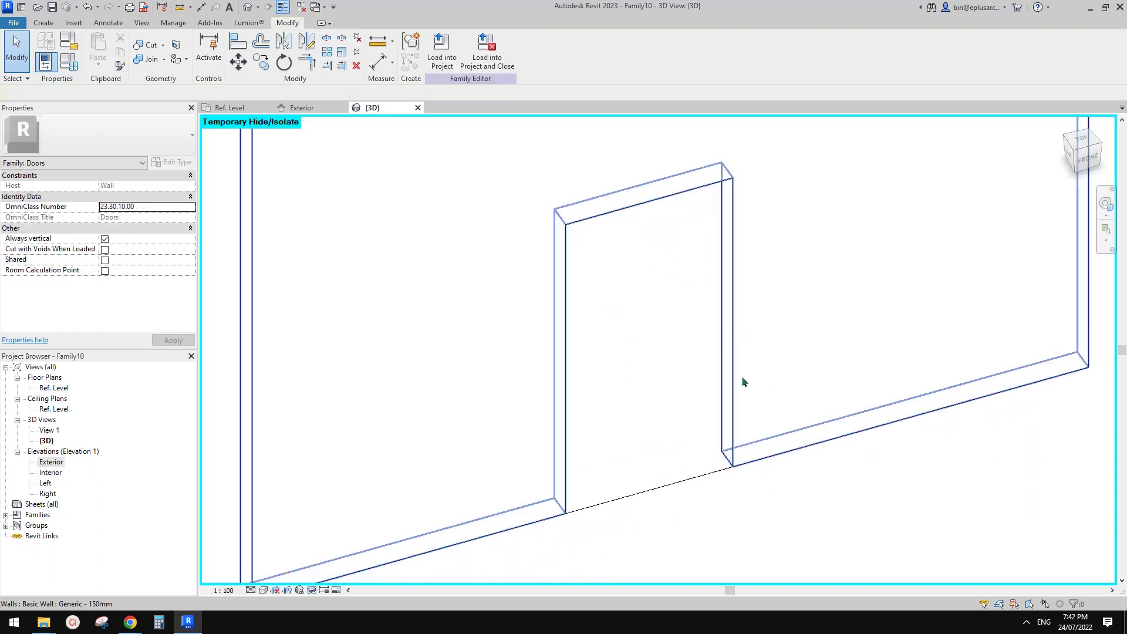
pyautogui.click(711, 475)
pyautogui.moveTo(713, 468); pyautogui.dragTo(702, 433, button='middle')
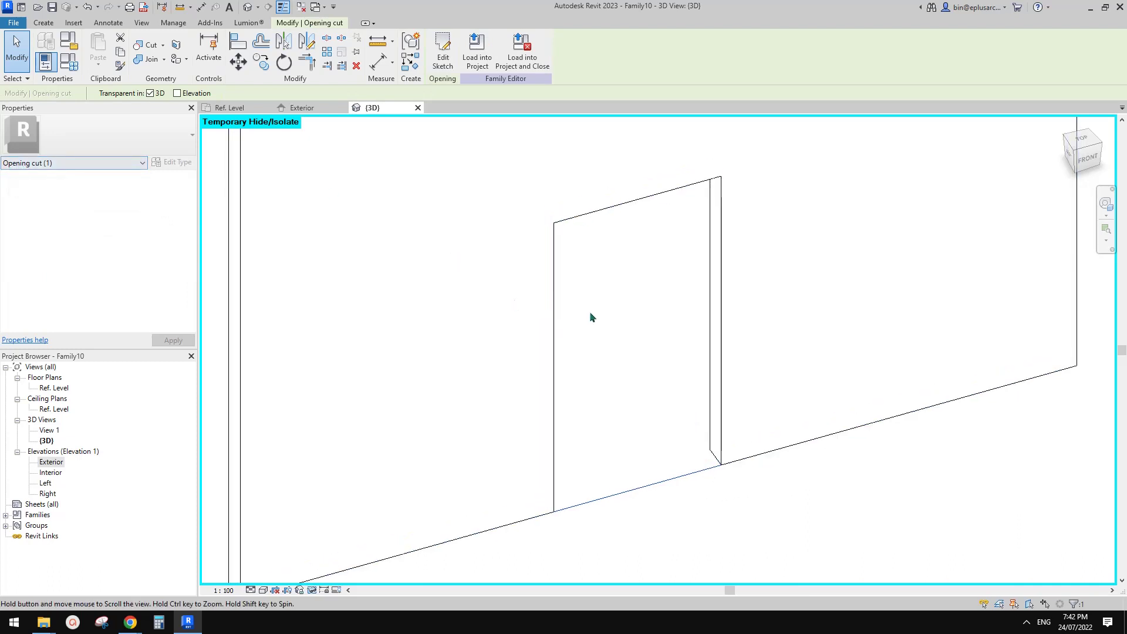
pyautogui.moveTo(589, 311); pyautogui.dragTo(581, 305, button='middle')
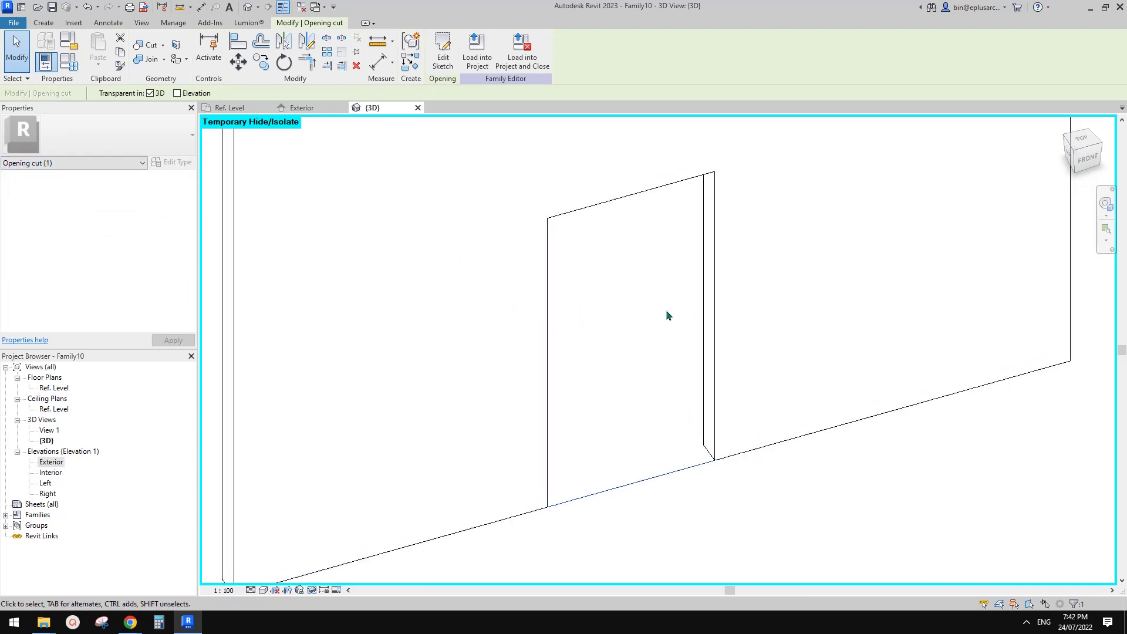
pyautogui.scroll(-4, 667, 315)
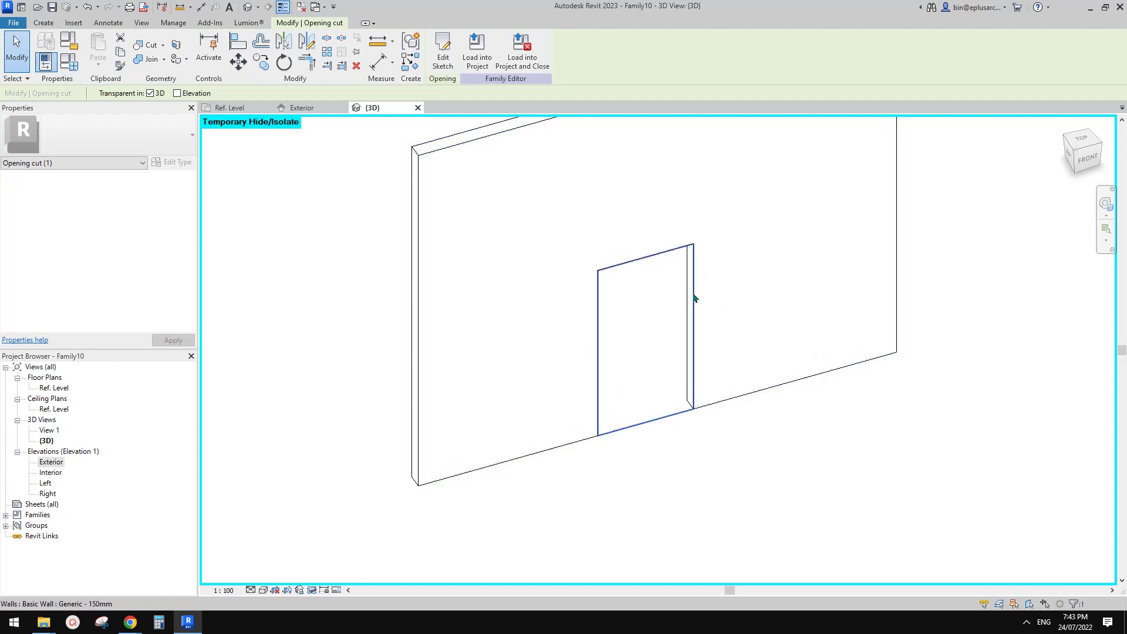
pyautogui.keyDown('shift'); pyautogui.moveTo(665, 328); pyautogui.dragTo(594, 437, button='middle'); pyautogui.keyUp('shift')
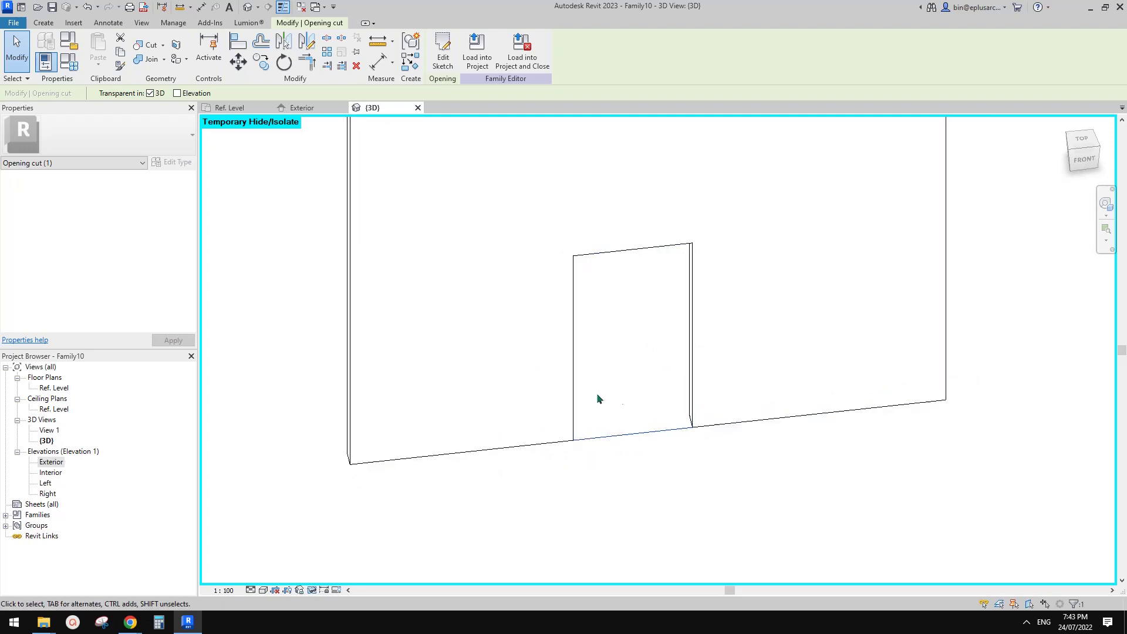
pyautogui.keyDown('shift'); pyautogui.moveTo(596, 392); pyautogui.dragTo(646, 390, button='middle'); pyautogui.keyUp('shift')
pyautogui.scroll(3, 648, 393)
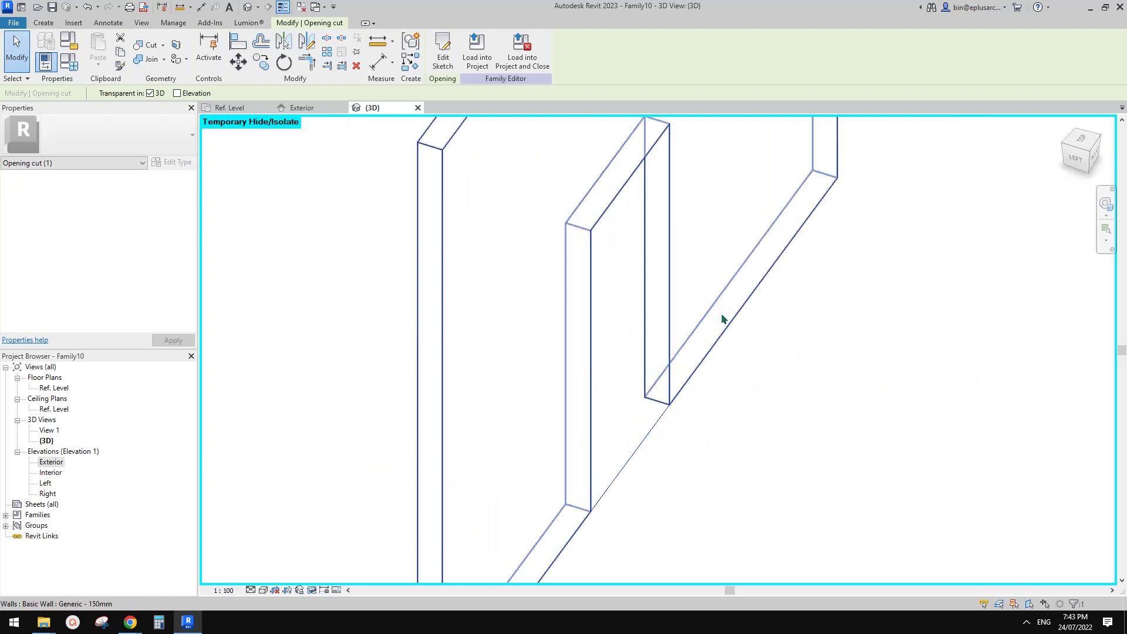
pyautogui.scroll(-3, 666, 395)
pyautogui.keyDown('shift'); pyautogui.moveTo(674, 352); pyautogui.dragTo(656, 422, button='middle'); pyautogui.keyUp('shift')
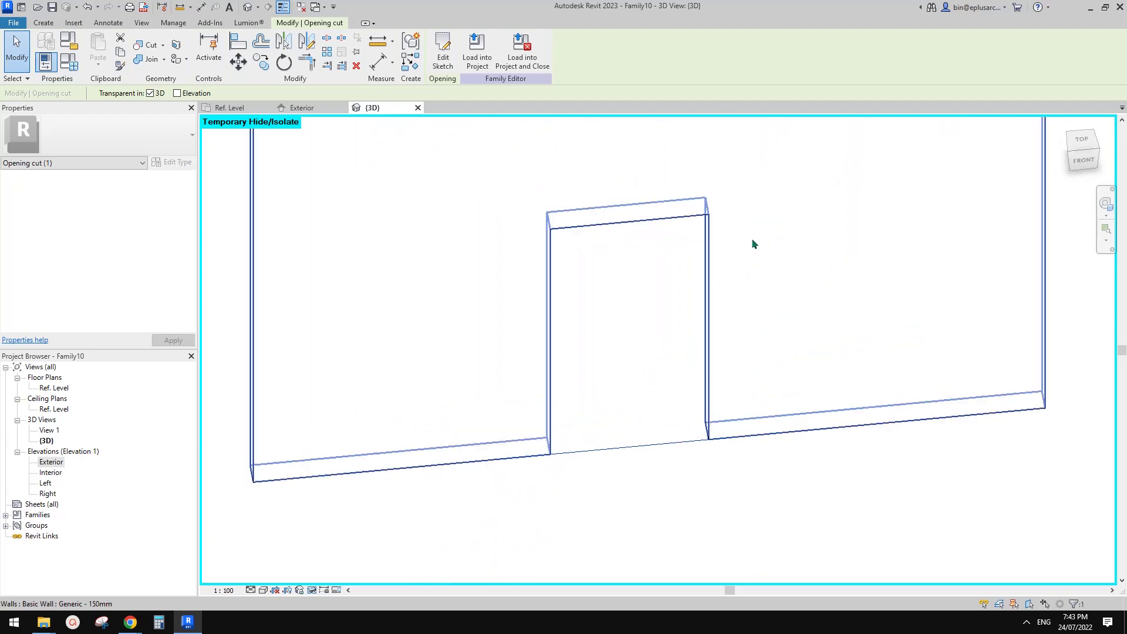
pyautogui.press('Escape')
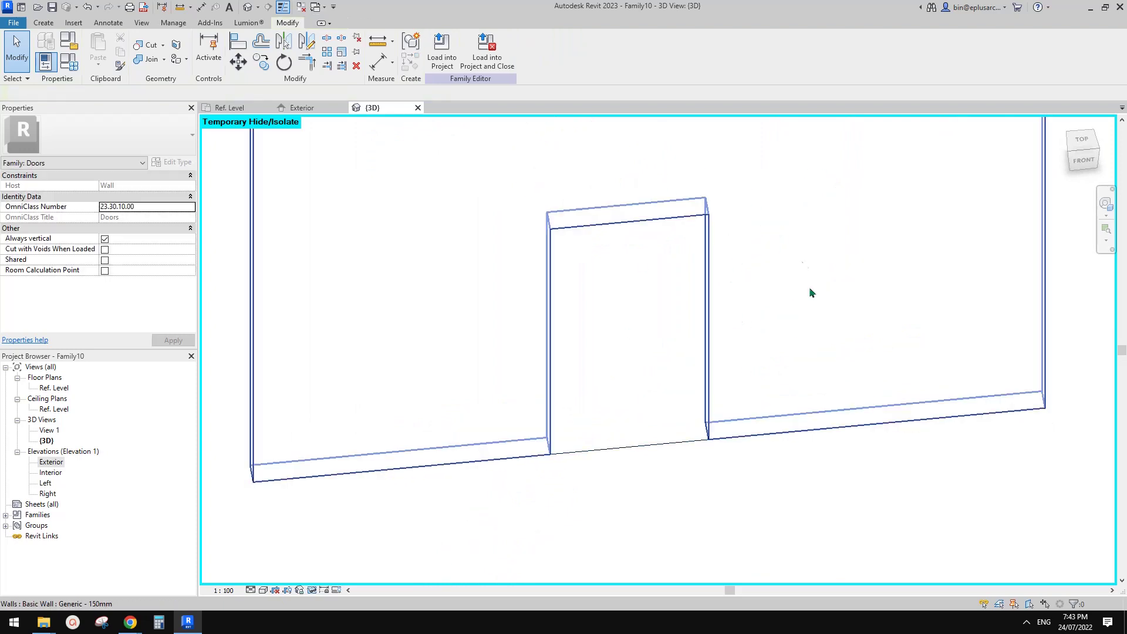
# Delete the template's opening cut from the host wall and return to the Ref. Level floor plan
pyautogui.moveTo(678, 425); pyautogui.dragTo(707, 412, button='middle')
pyautogui.click(701, 413)
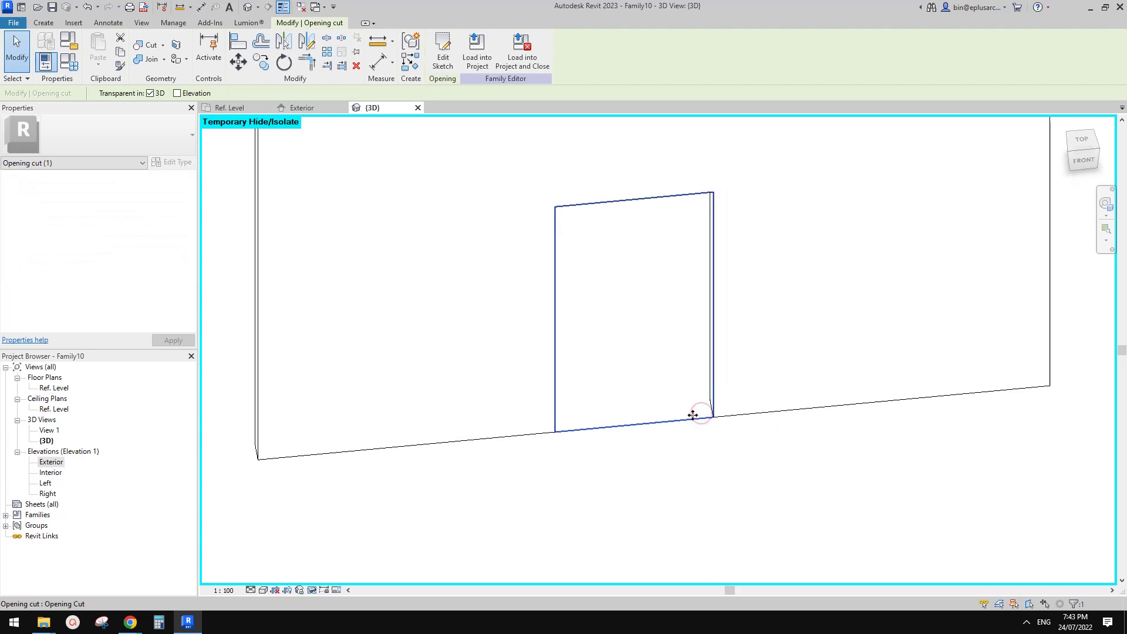
pyautogui.press('Delete')
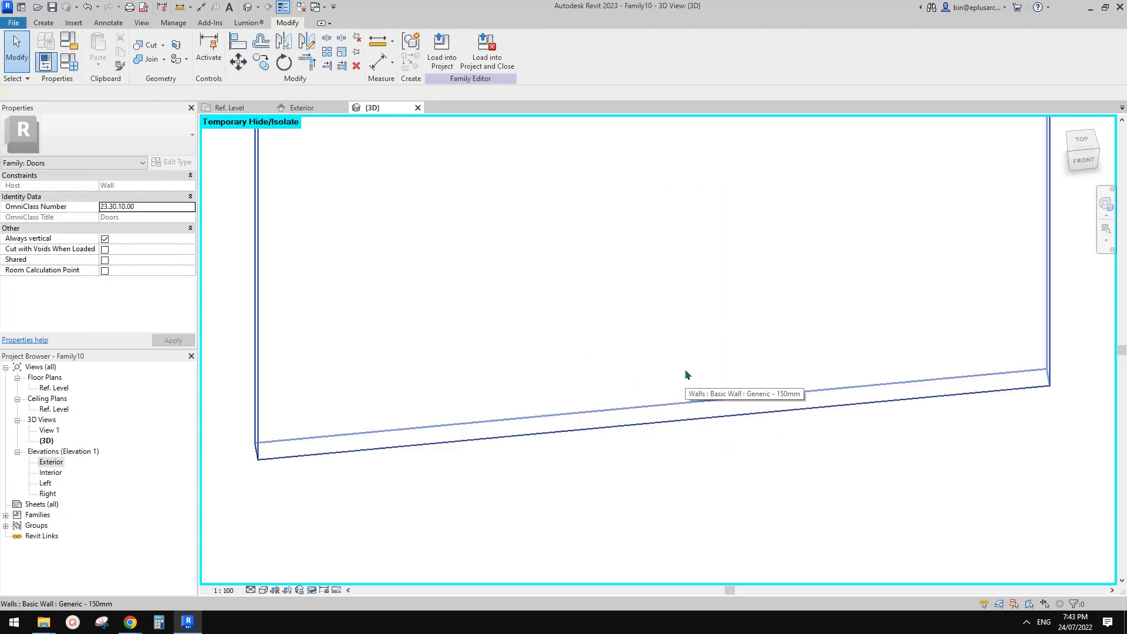
pyautogui.doubleClick(52, 388)
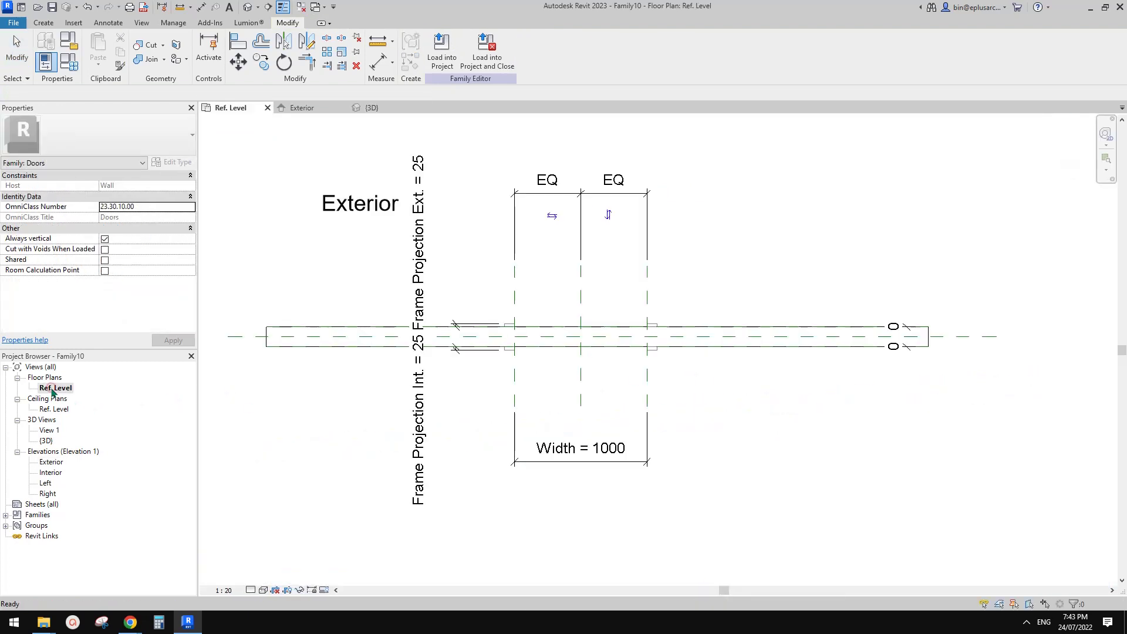
pyautogui.scroll(3, 549, 351)
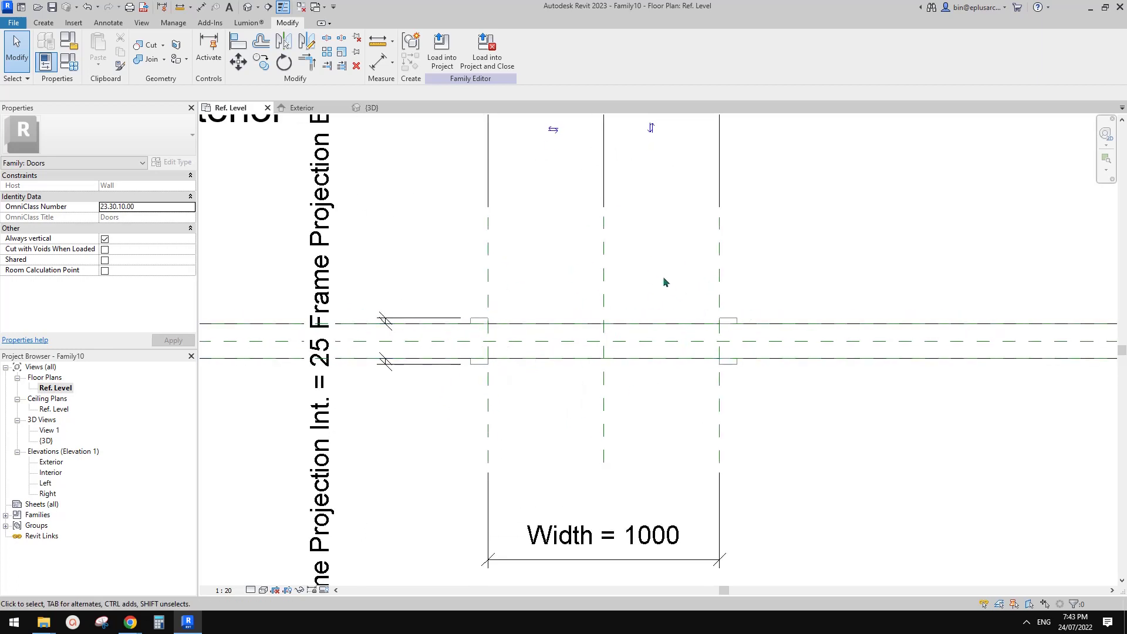
# Draw a vertical reference plane across the wall, about 1081 mm to the right of the opening's right reference plane
pyautogui.scroll(-1, 608, 318)
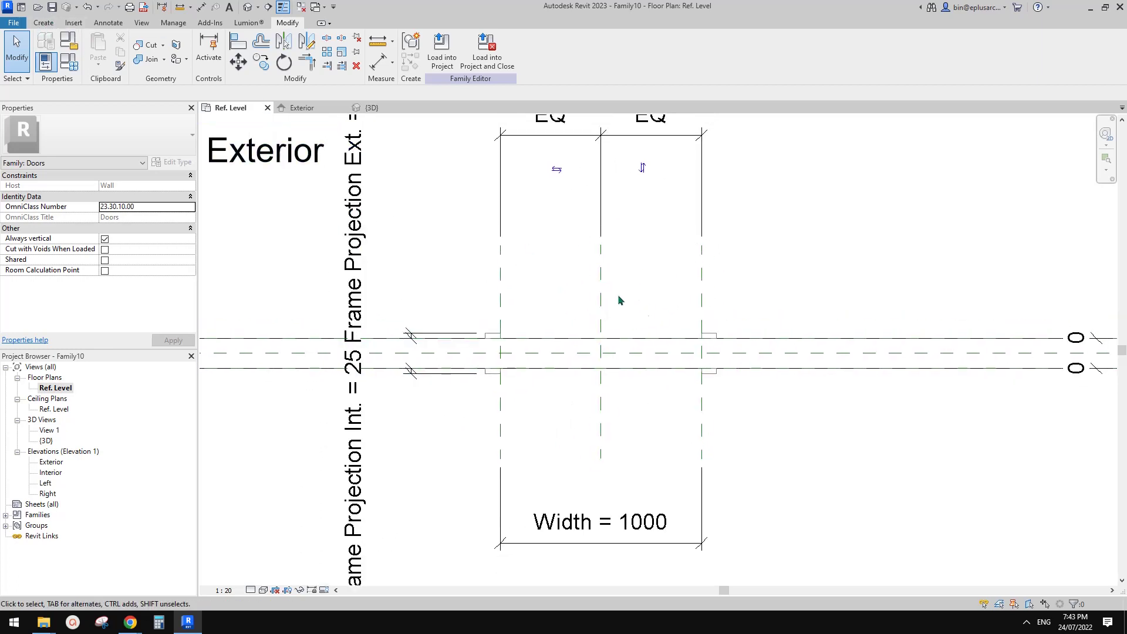
pyautogui.scroll(-2, 618, 294)
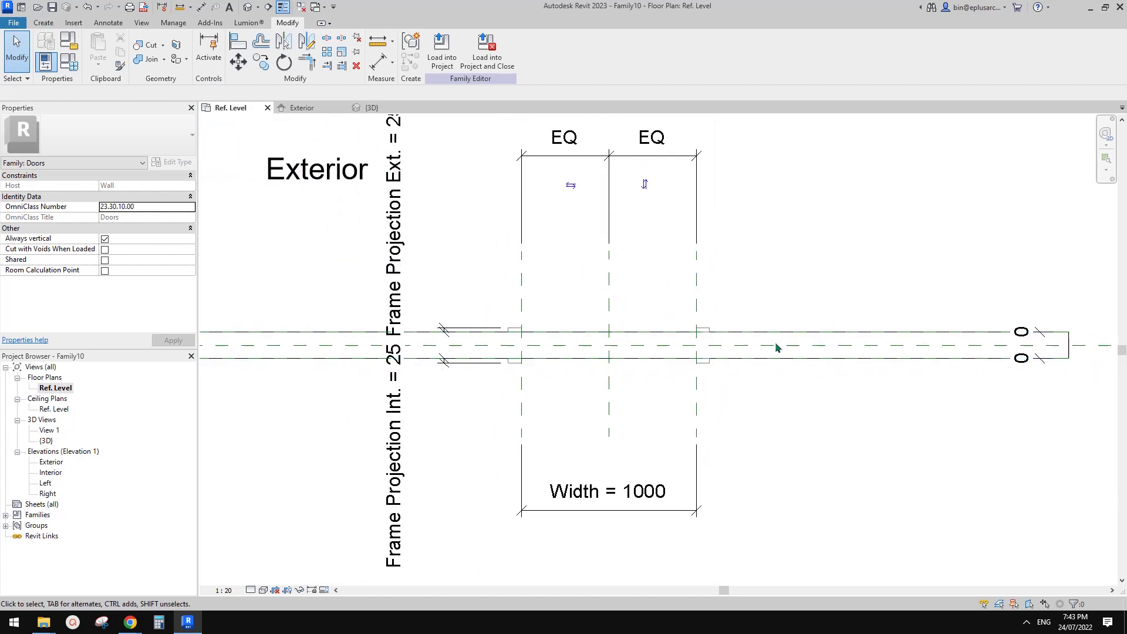
pyautogui.moveTo(756, 328); pyautogui.dragTo(759, 345, button='middle')
pyautogui.press('r')
pyautogui.press('r')
pyautogui.press('p')
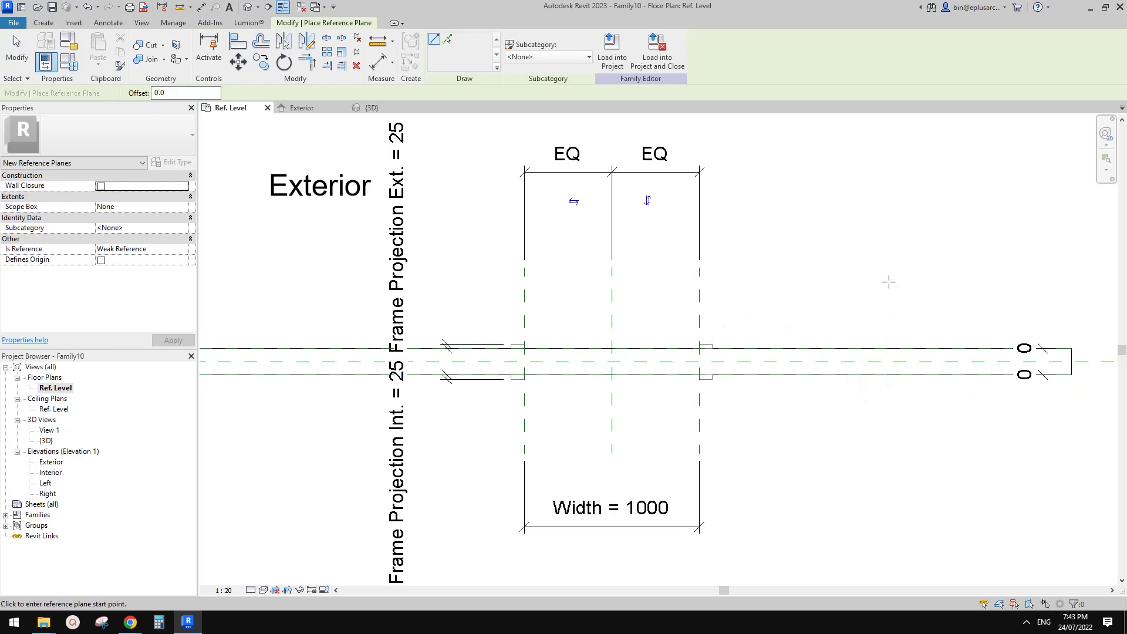
pyautogui.click(890, 417)
pyautogui.press('Escape')
pyautogui.press('Escape')
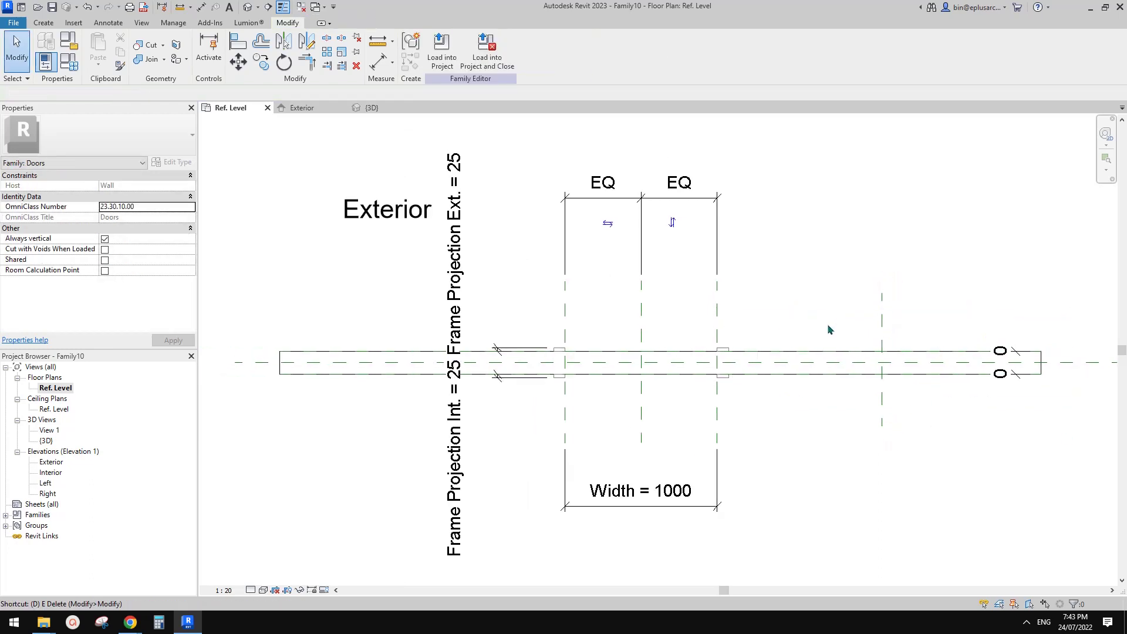
# Add an aligned dimension between the opening's right reference plane and the new vertical reference plane
pyautogui.scroll(2, 827, 323)
pyautogui.press('d')
pyautogui.press('i')
pyautogui.click(883, 317)
pyautogui.click(664, 318)
pyautogui.click(755, 303)
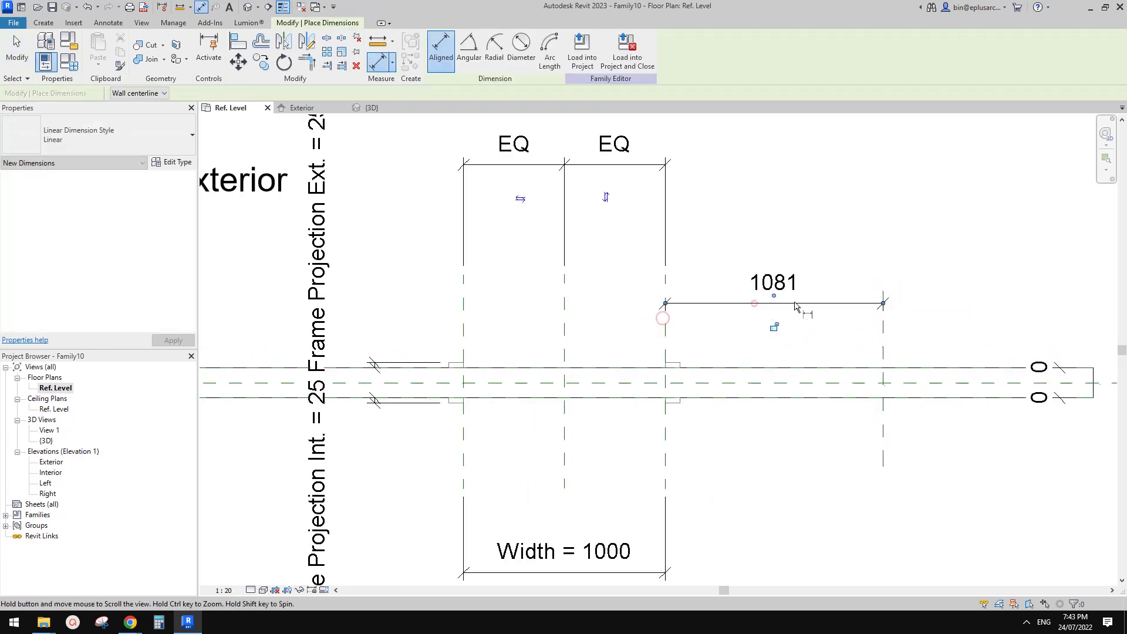
pyautogui.press('Escape')
pyautogui.press('Escape')
pyautogui.moveTo(734, 321); pyautogui.dragTo(758, 328, button='middle')
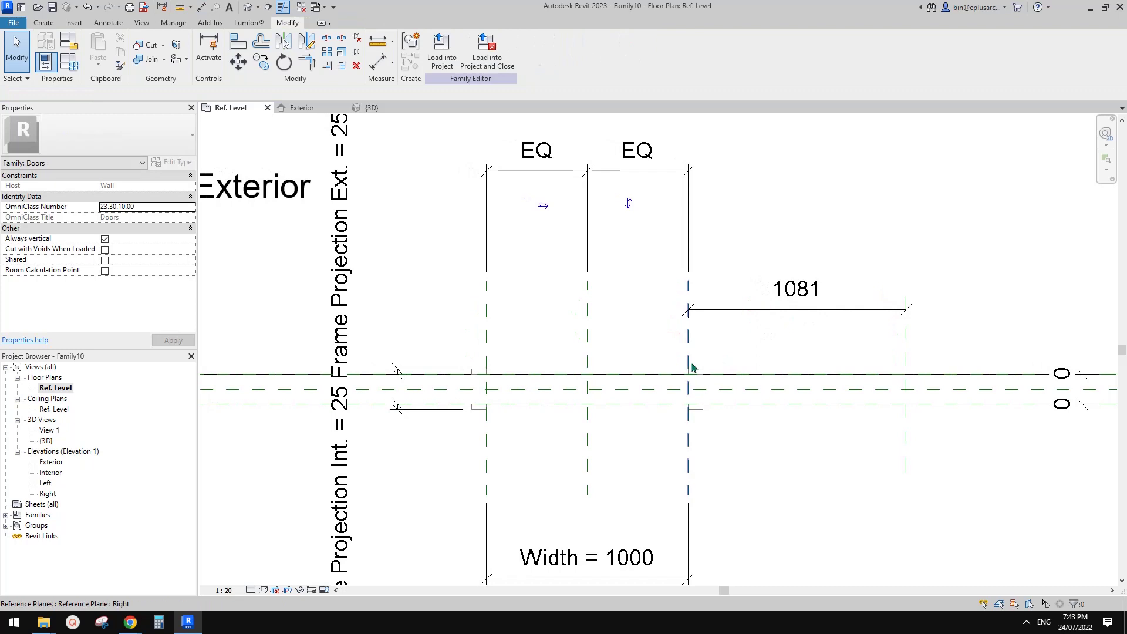
# Label the dimension from the opening's right side to the new reference plane with the existing Width parameter
pyautogui.click(784, 311)
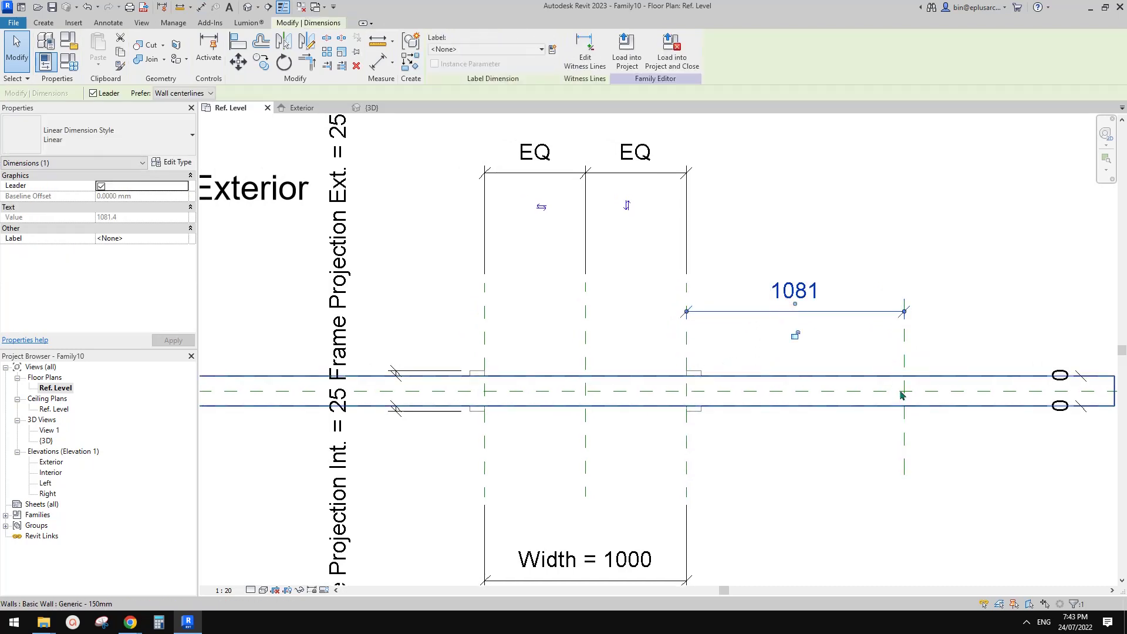
pyautogui.moveTo(729, 374); pyautogui.dragTo(719, 354, button='middle')
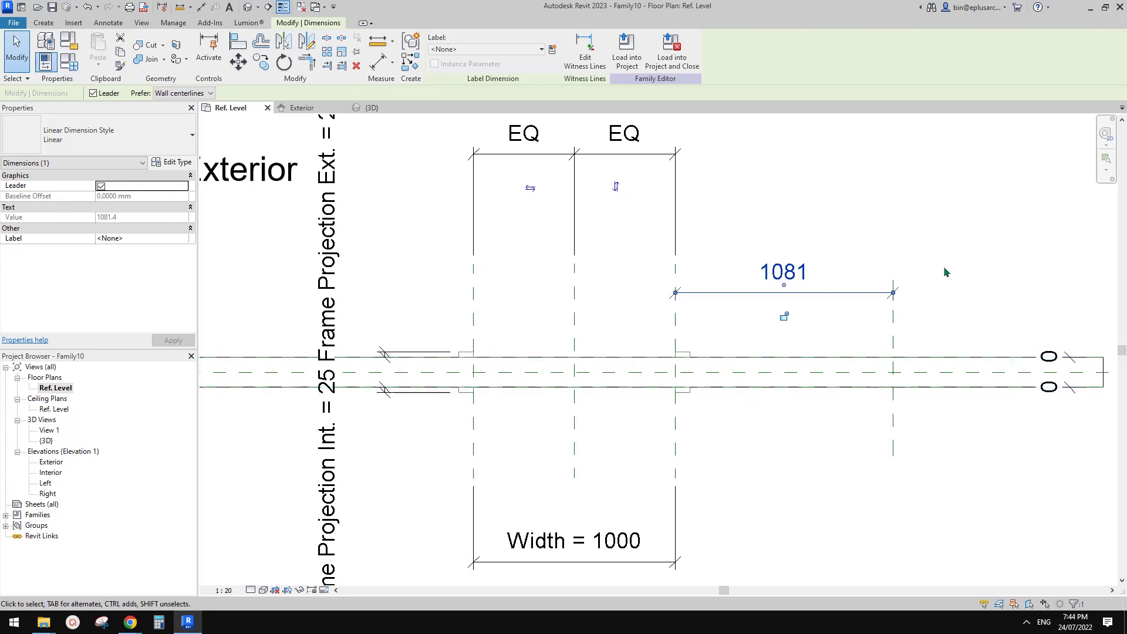
pyautogui.moveTo(689, 381); pyautogui.dragTo(690, 375, button='middle')
pyautogui.press('Escape')
pyautogui.click(809, 281)
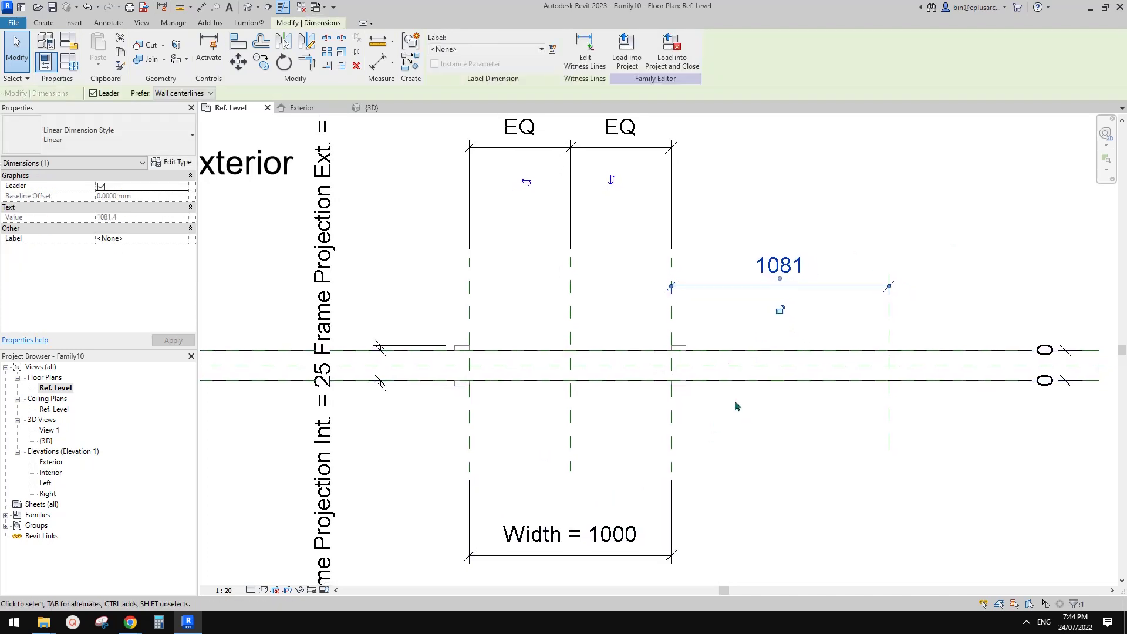
pyautogui.click(518, 49)
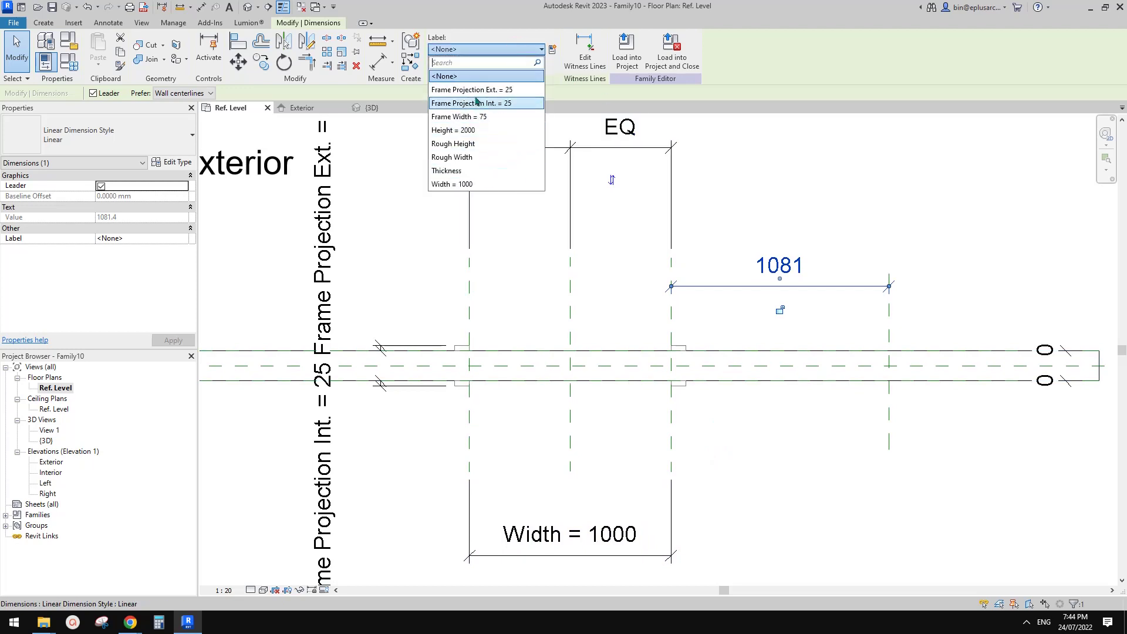
pyautogui.click(471, 184)
pyautogui.click(907, 286)
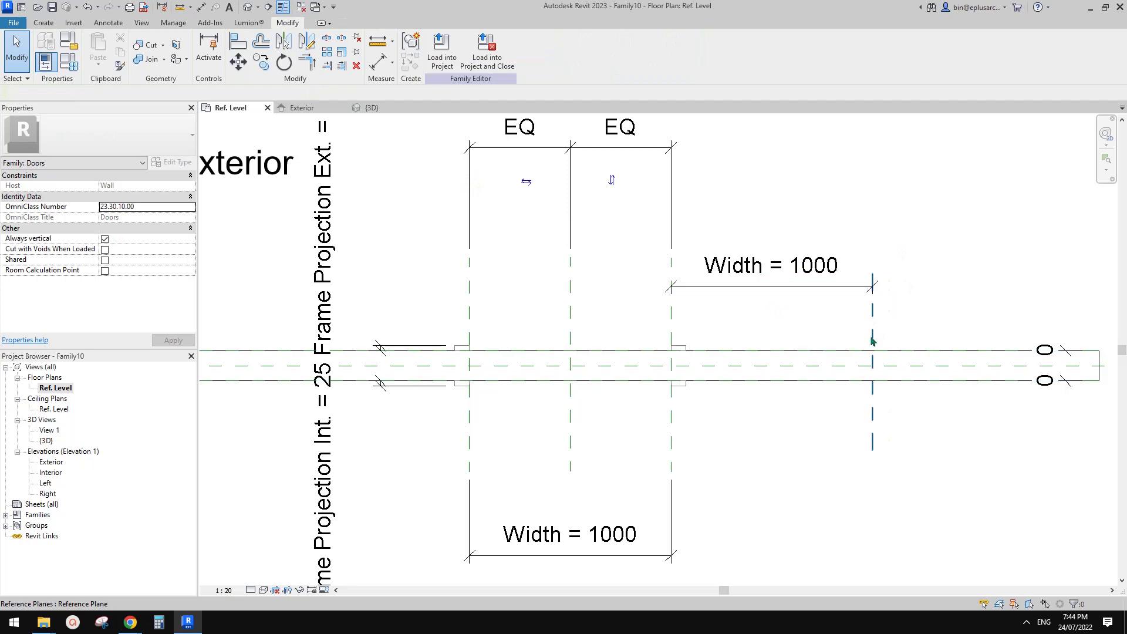
pyautogui.moveTo(807, 332); pyautogui.dragTo(812, 339, button='middle')
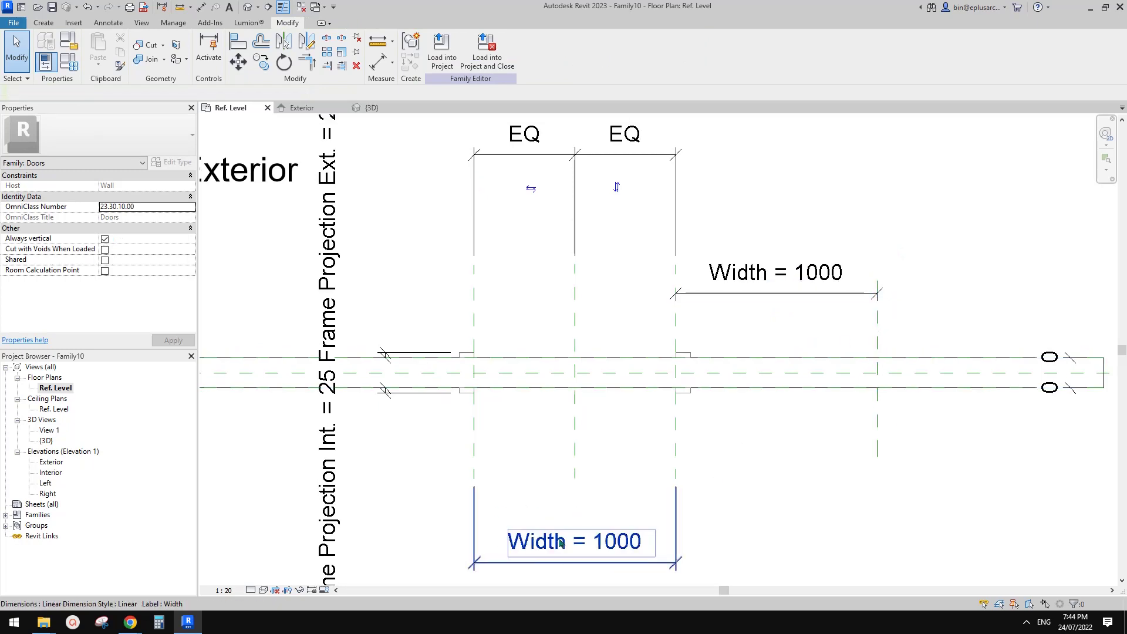
# Draw two horizontal reference planes about 75 mm apart inside the wall thickness, one each side of the centreline, along the pocket area
pyautogui.scroll(3, 590, 347)
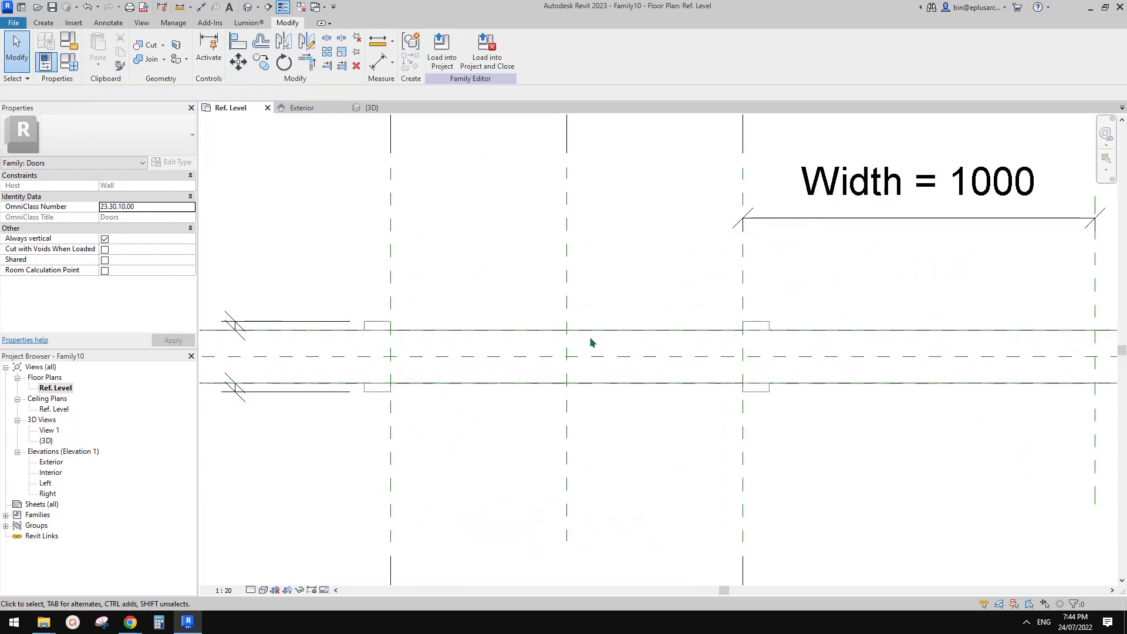
pyautogui.scroll(-3, 590, 342)
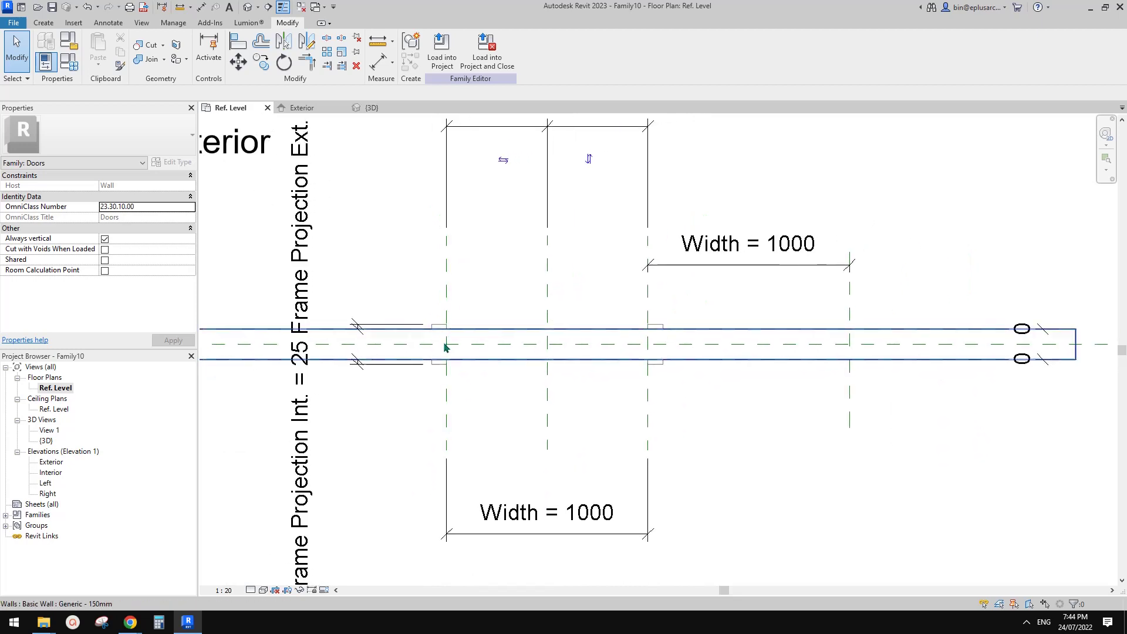
pyautogui.scroll(1, 845, 343)
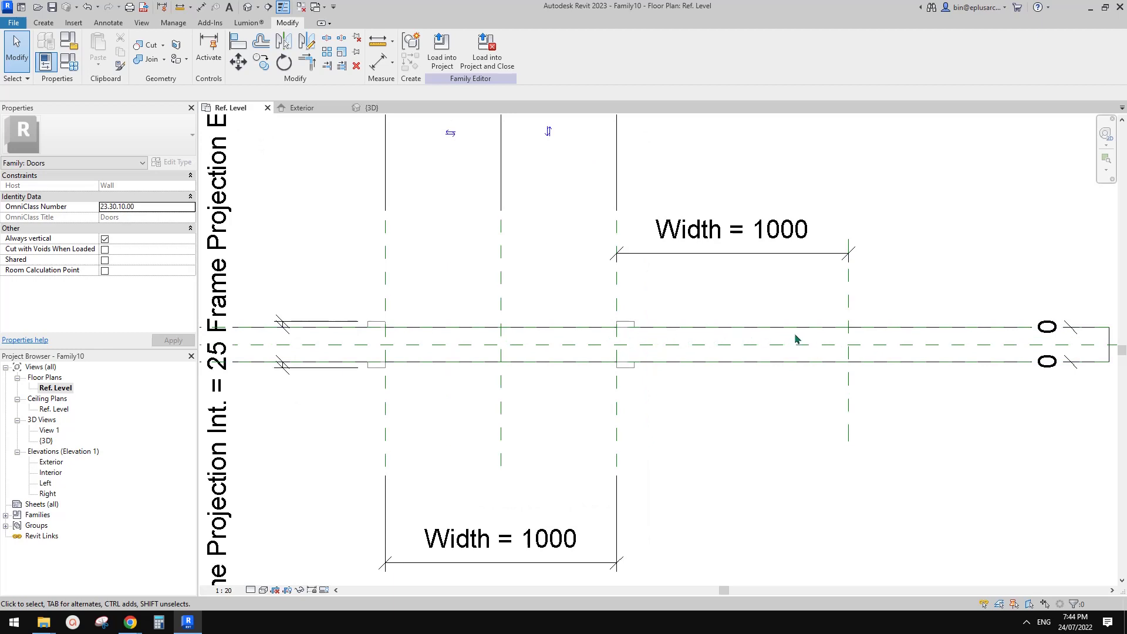
pyautogui.press('r')
pyautogui.press('p')
pyautogui.scroll(2, 796, 338)
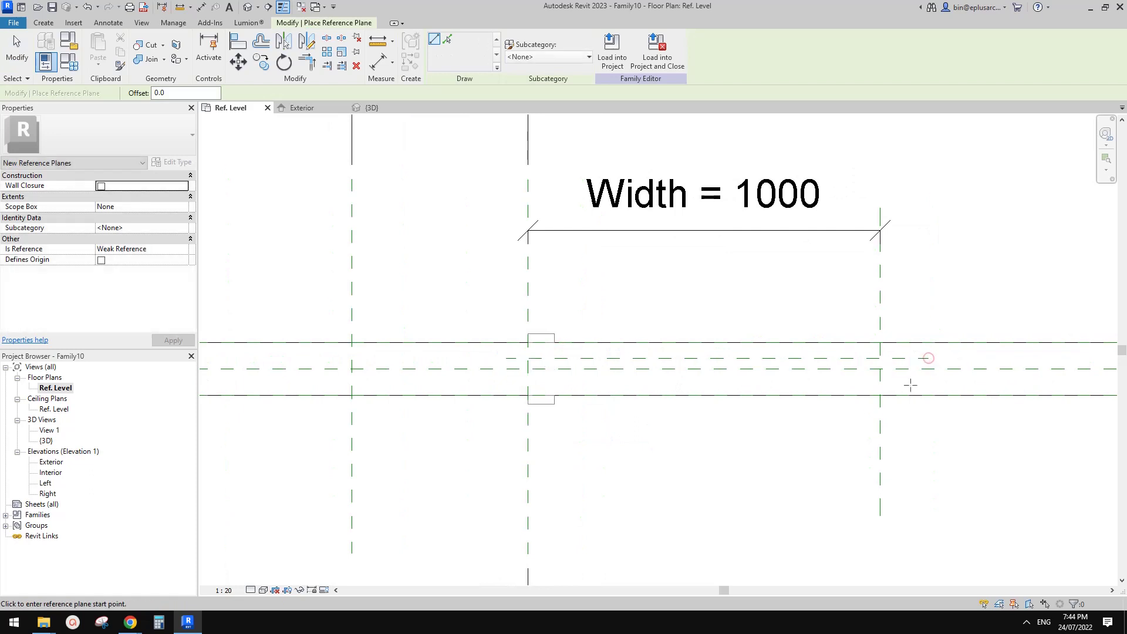
pyautogui.click(513, 385)
pyautogui.moveTo(684, 385); pyautogui.dragTo(689, 385, button='middle')
# Try to dimension the two horizontal pocket planes about the wall centre and make their spacing equal
pyautogui.press('d')
pyautogui.press('i')
pyautogui.scroll(2, 869, 395)
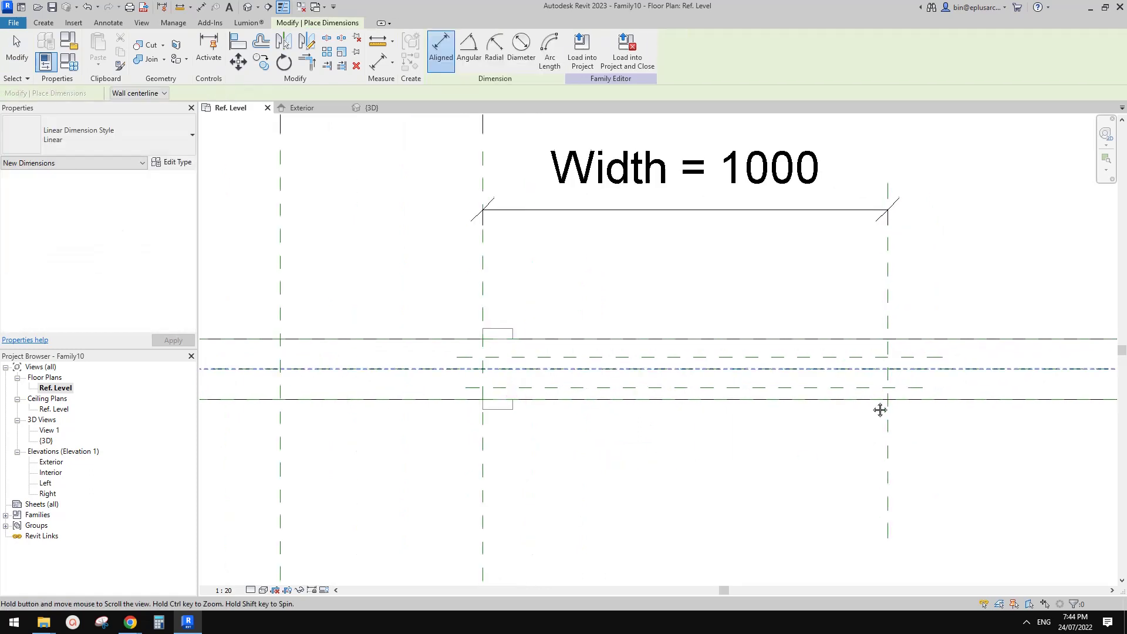
pyautogui.click(909, 386)
pyautogui.click(918, 350)
pyautogui.click(945, 363)
pyautogui.moveTo(953, 363); pyautogui.dragTo(818, 375, button='middle')
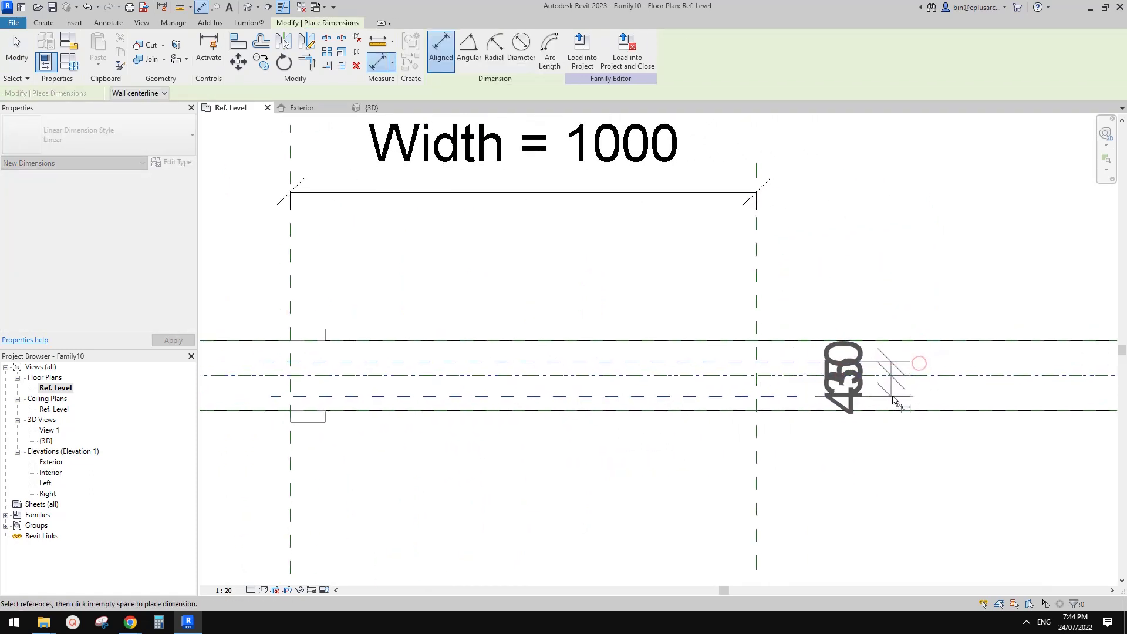
pyautogui.click(894, 395)
pyautogui.click(773, 377)
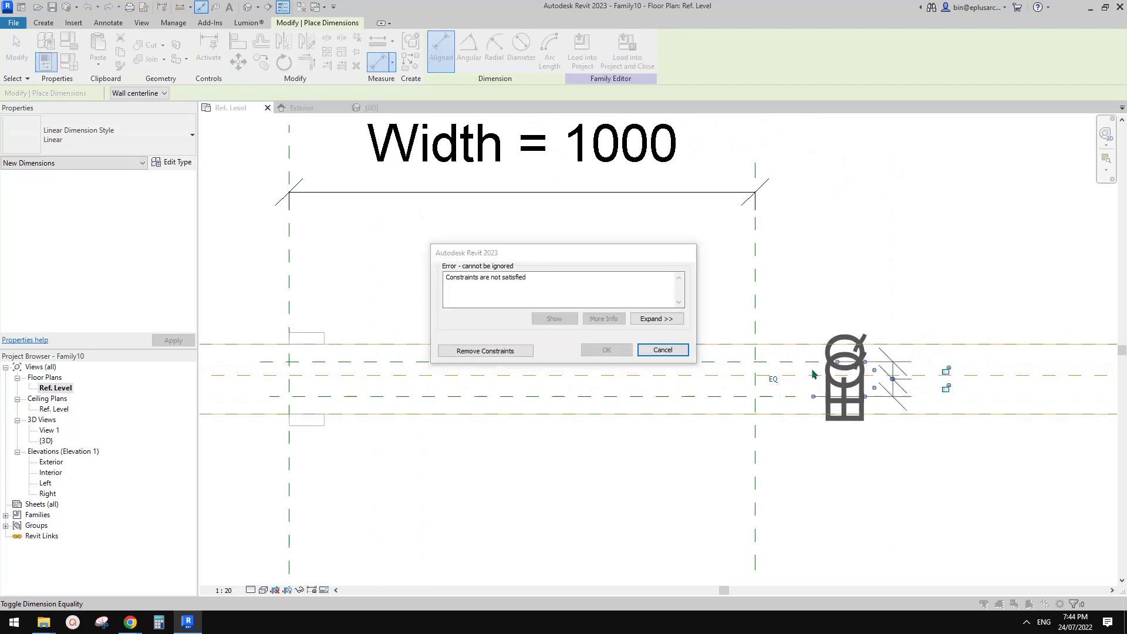
pyautogui.press('Escape')
pyautogui.press('Escape')
pyautogui.press('Escape')
# Delete the dimension string across the two horizontal pocket planes
pyautogui.click(890, 382)
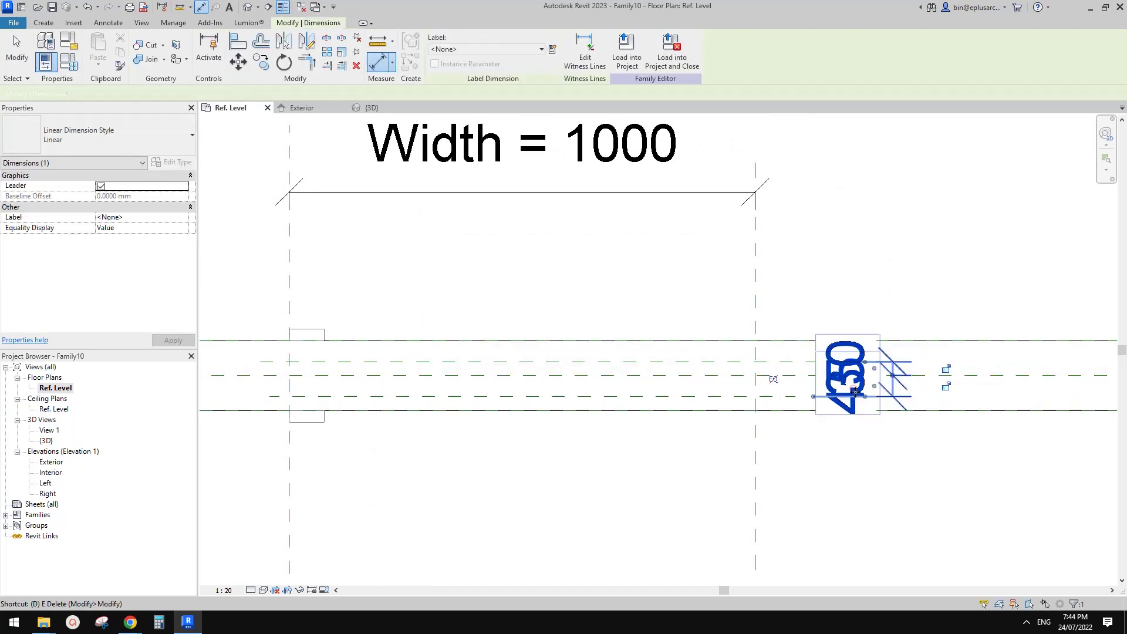
pyautogui.press('Delete')
pyautogui.click(782, 377)
pyautogui.press('Escape')
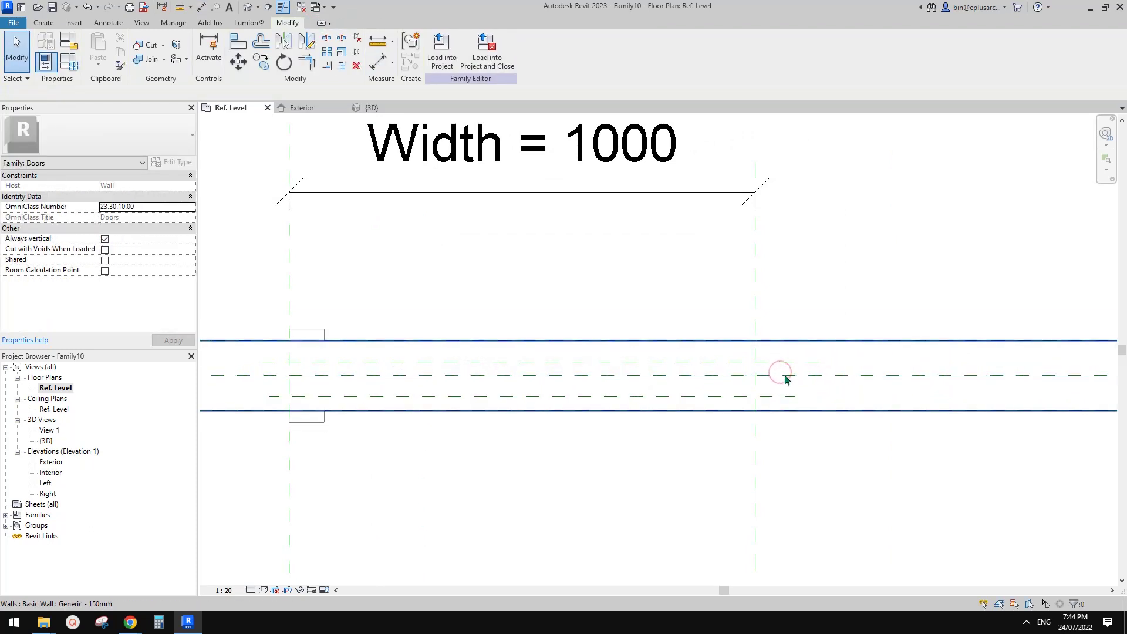
# Dimension the two horizontal pocket planes to the wall's centre reference plane and constrain them with equal spacing
pyautogui.press('d')
pyautogui.press('i')
pyautogui.moveTo(791, 387); pyautogui.dragTo(736, 384, button='middle')
pyautogui.scroll(-1, 787, 387)
pyautogui.click(680, 386)
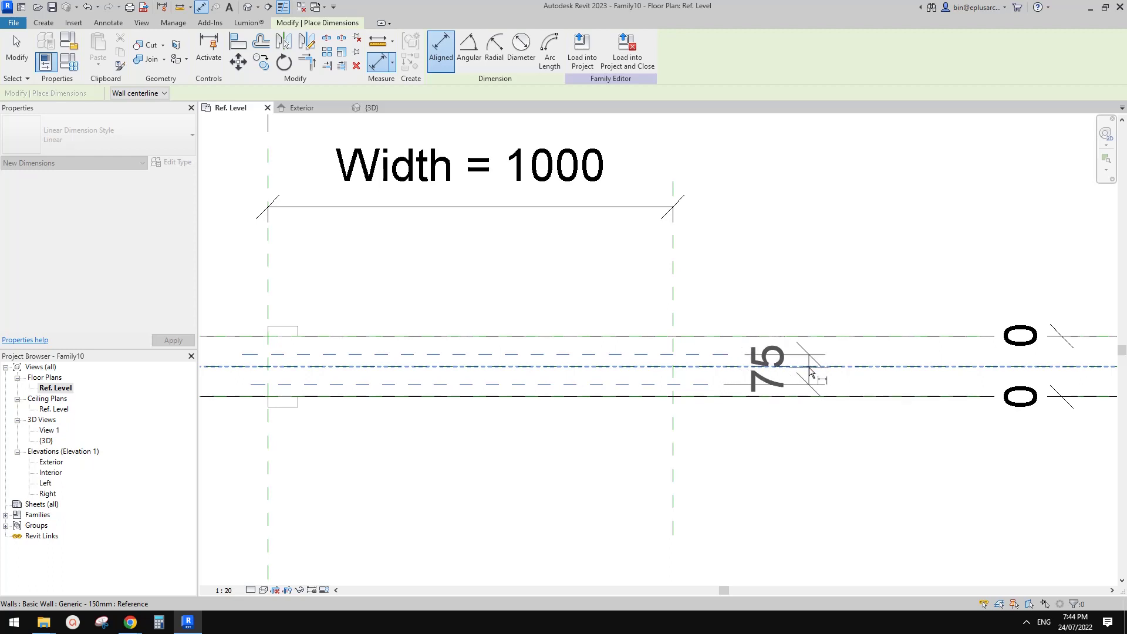
pyautogui.press('Tab')
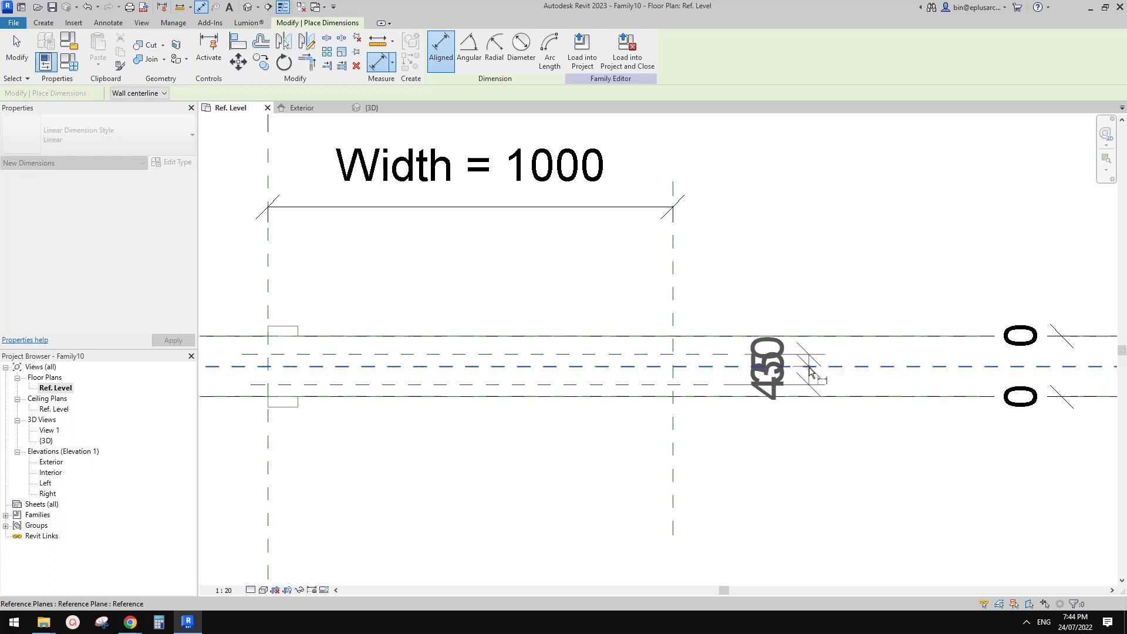
pyautogui.click(820, 369)
pyautogui.click(814, 423)
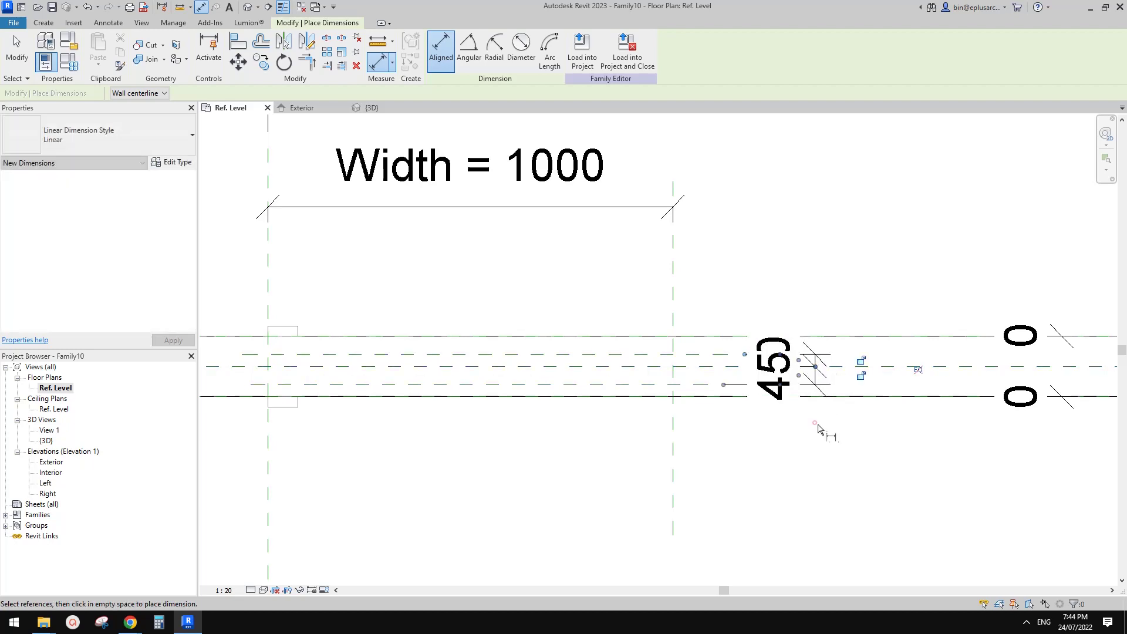
pyautogui.moveTo(811, 414); pyautogui.dragTo(849, 377, button='middle')
pyautogui.press('Escape')
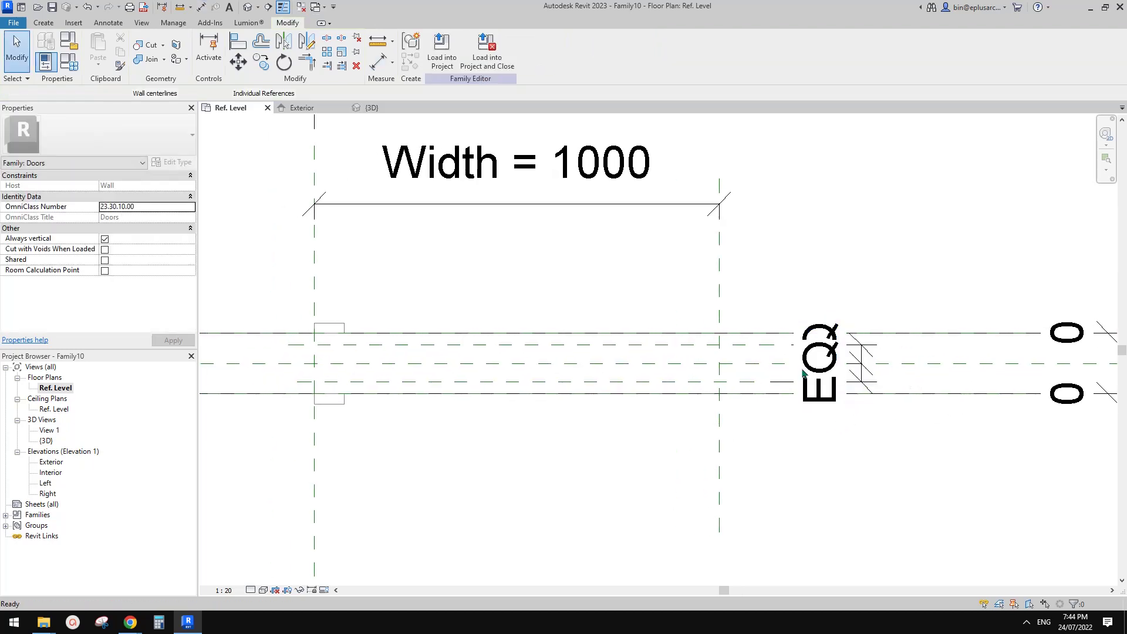
# Add an overall aligned dimension between the two horizontal pocket planes, beside the EQ dimension
pyautogui.press('d')
pyautogui.press('i')
pyautogui.click(749, 345)
pyautogui.click(754, 385)
pyautogui.click(928, 422)
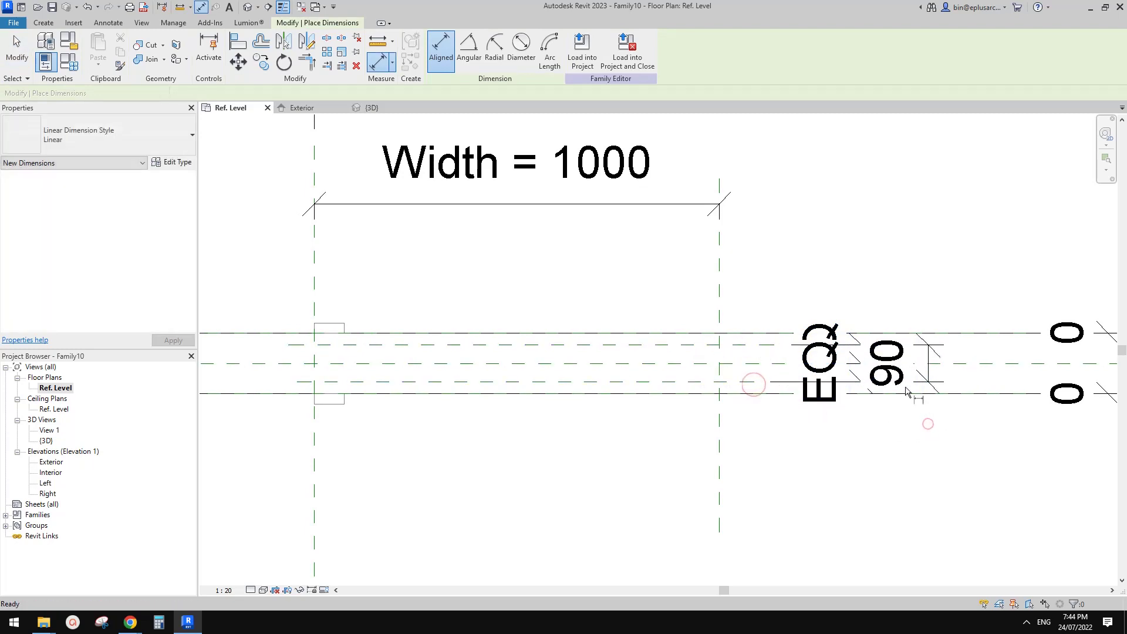
pyautogui.press('Escape')
# Label the overall pocket dimension with a new family type parameter named Cavity Width, grouped under Dimensions
pyautogui.click(898, 381)
pyautogui.click(552, 49)
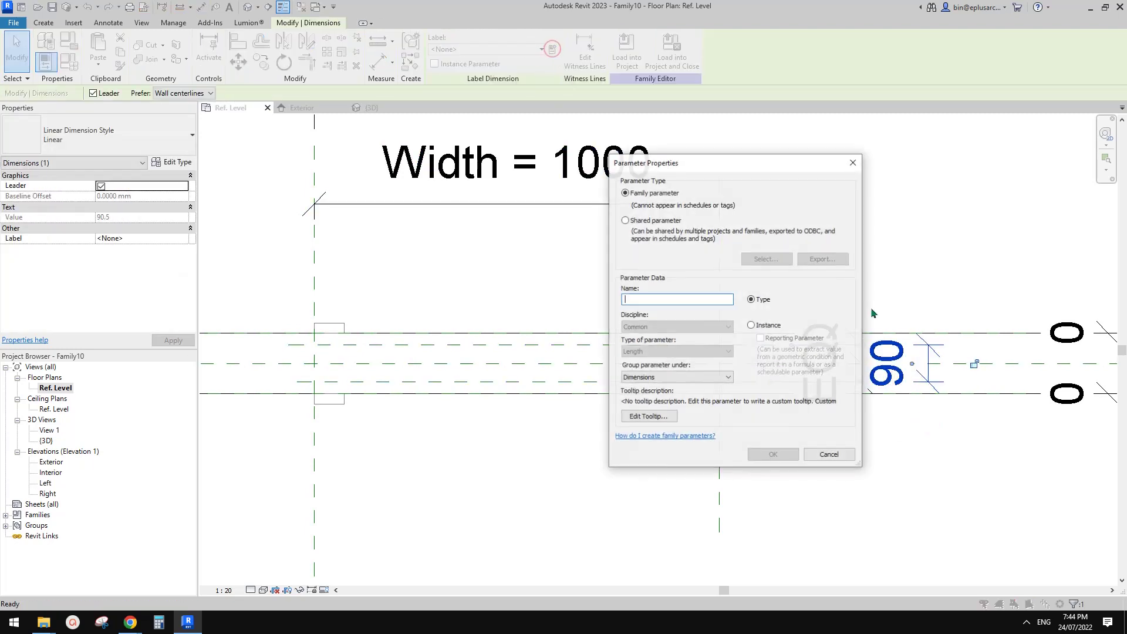
pyautogui.write('Cavity Width')
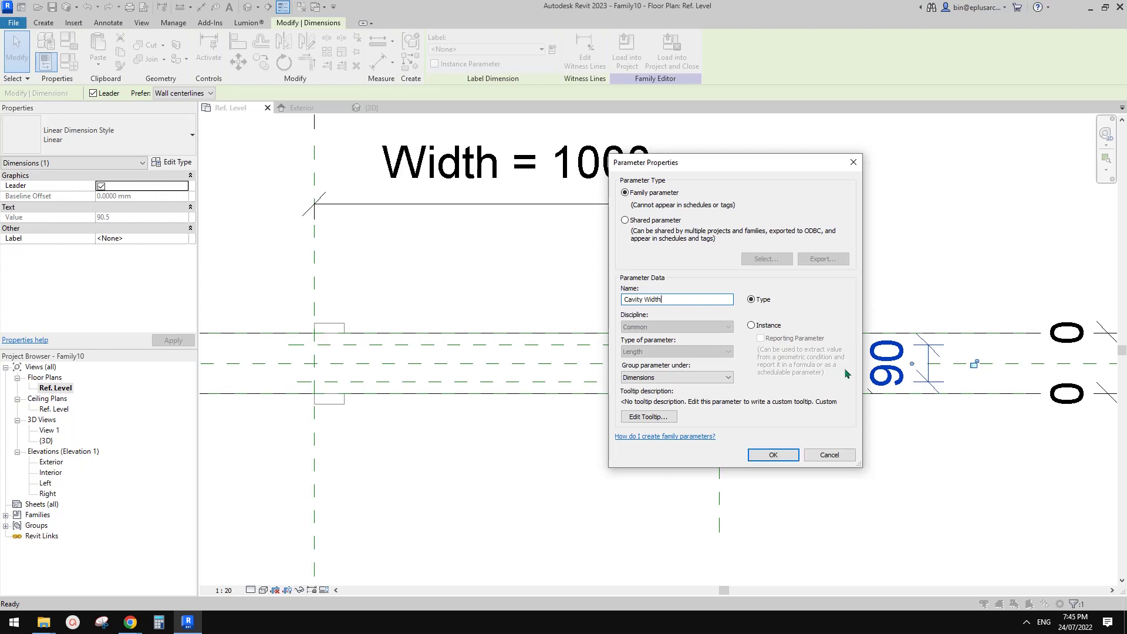
pyautogui.click(773, 455)
pyautogui.moveTo(616, 409); pyautogui.dragTo(789, 383, button='middle')
pyautogui.press('Escape')
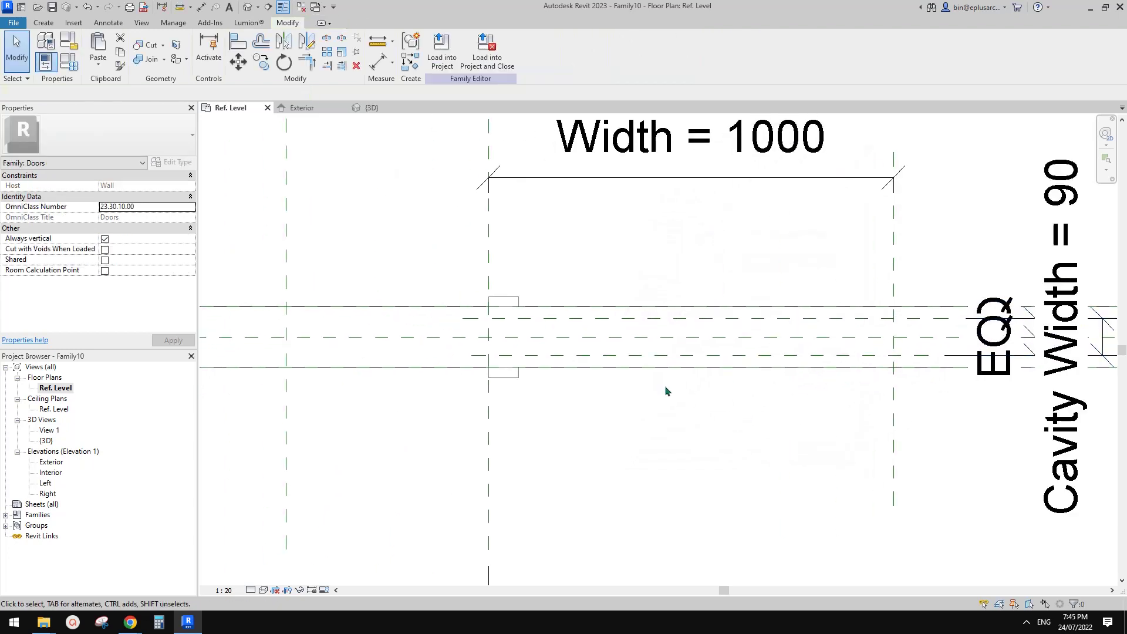
# Start a void extrusion using Pick Lines, pick the Exterior reference plane along the wall as the first sketch line, and lock it with Lock enabled
pyautogui.scroll(-1, 766, 370)
pyautogui.moveTo(627, 378); pyautogui.dragTo(752, 371, button='middle')
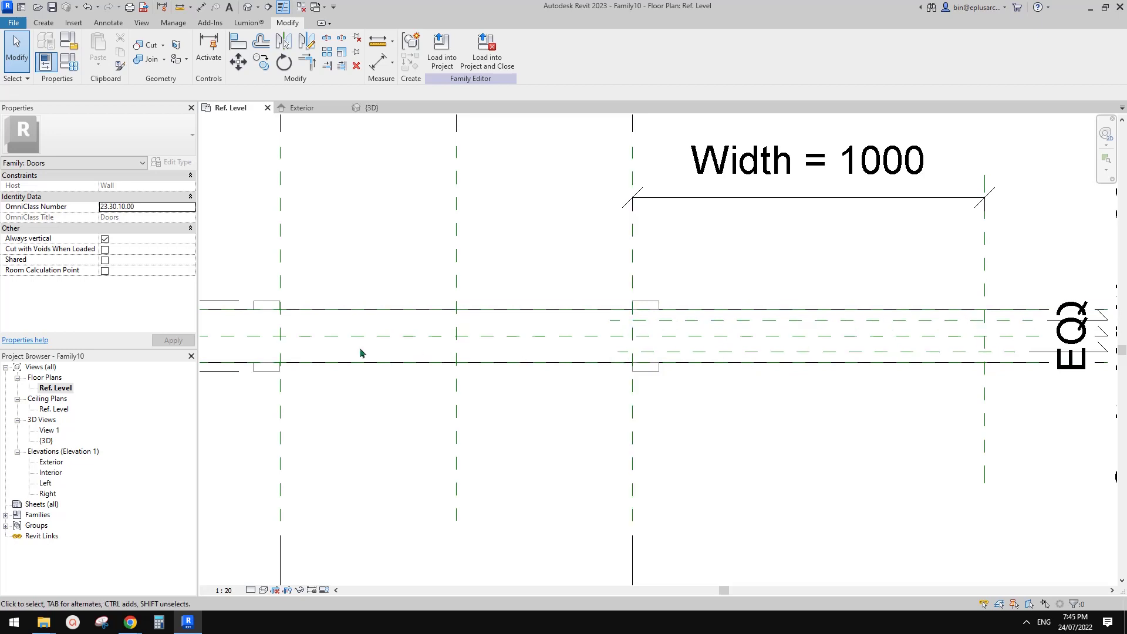
pyautogui.moveTo(324, 336); pyautogui.dragTo(358, 343, button='middle')
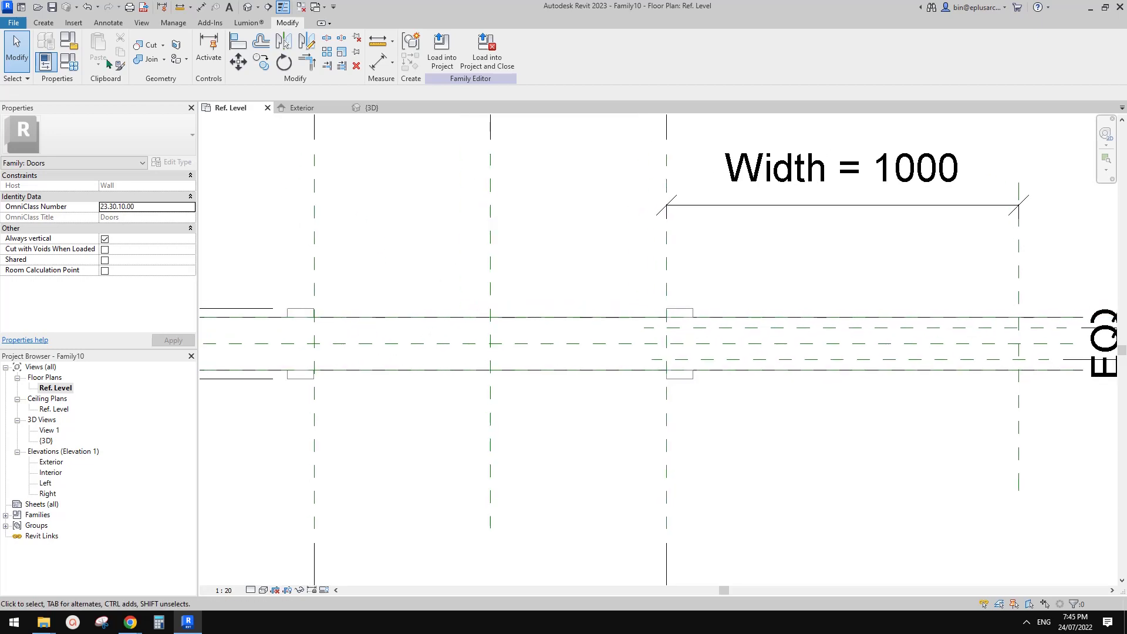
pyautogui.click(43, 23)
pyautogui.click(228, 56)
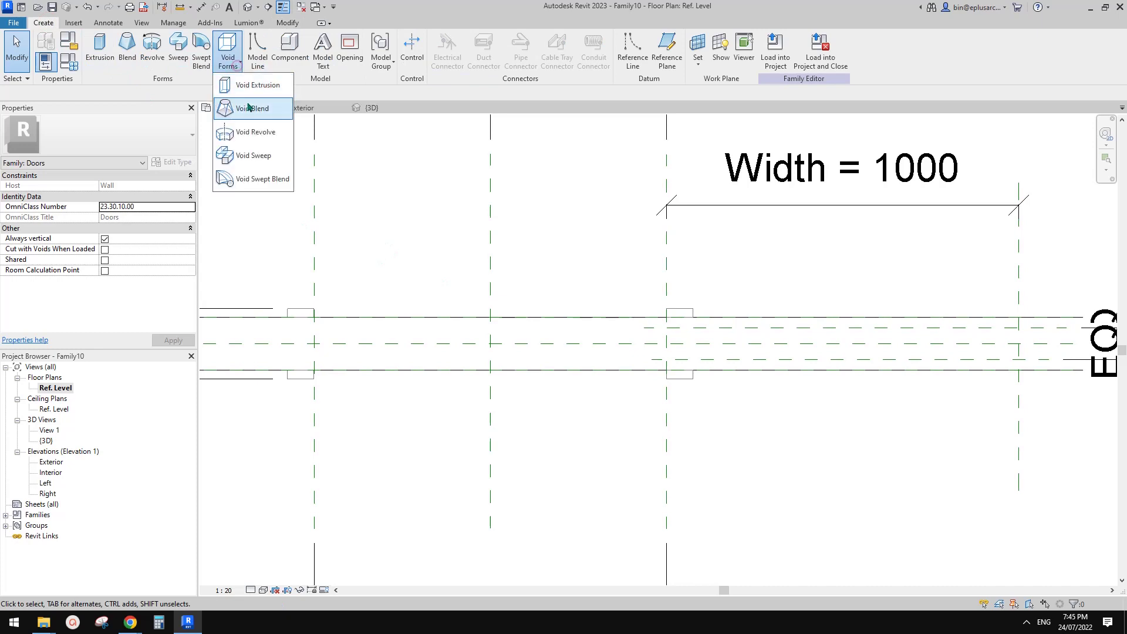
pyautogui.click(256, 86)
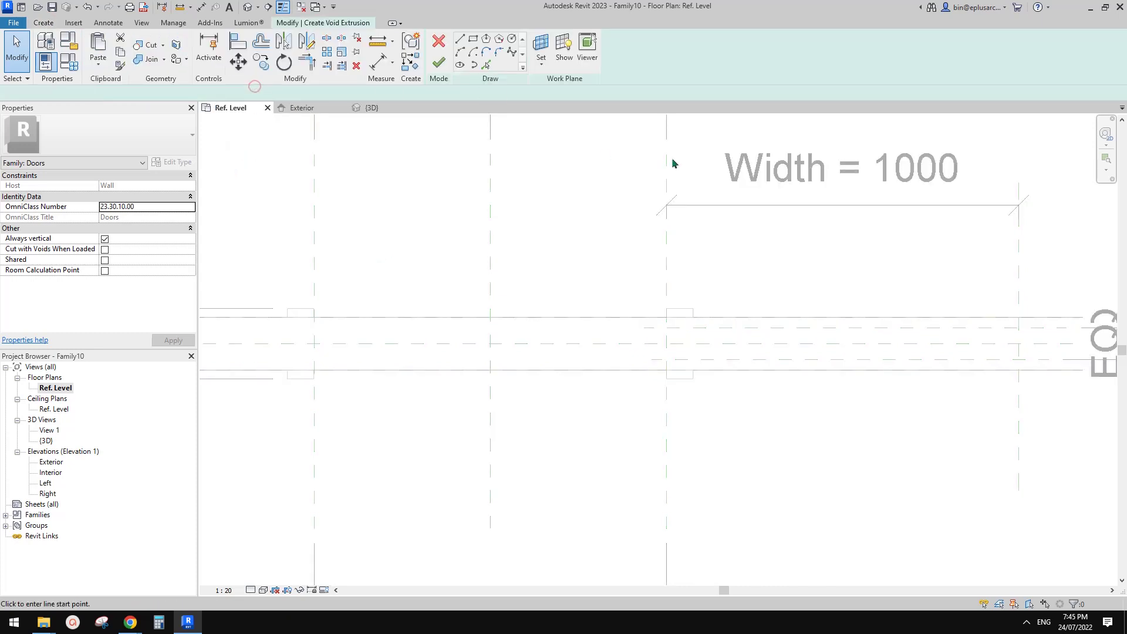
pyautogui.click(487, 66)
pyautogui.moveTo(720, 354); pyautogui.dragTo(703, 349, button='middle')
pyautogui.moveTo(431, 326); pyautogui.dragTo(605, 333, button='middle')
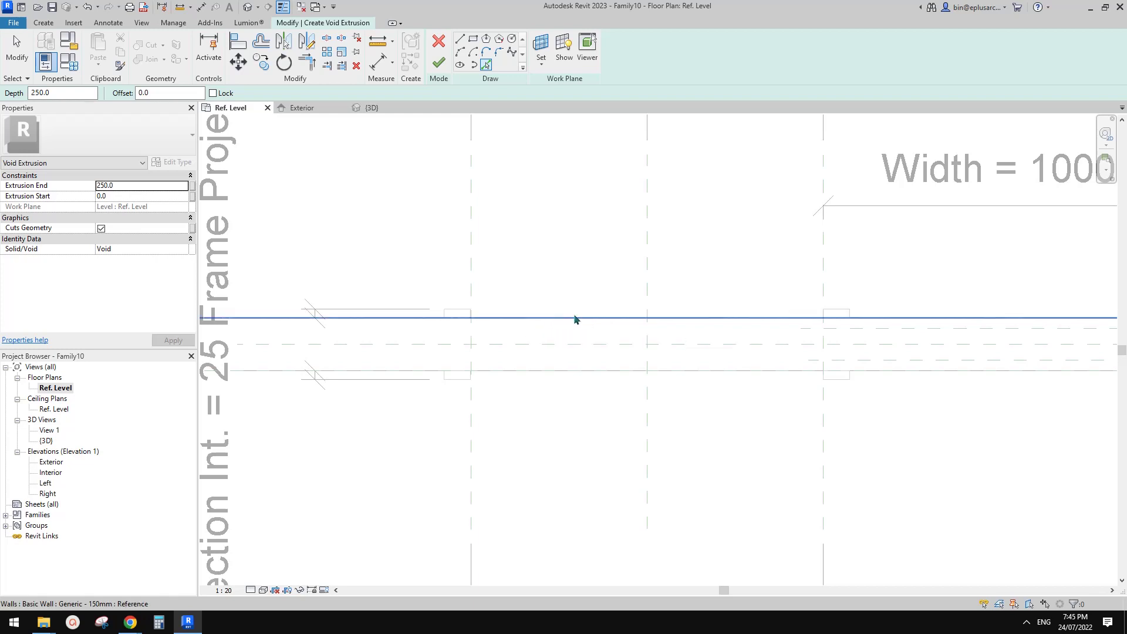
pyautogui.moveTo(672, 350); pyautogui.dragTo(651, 360, button='middle')
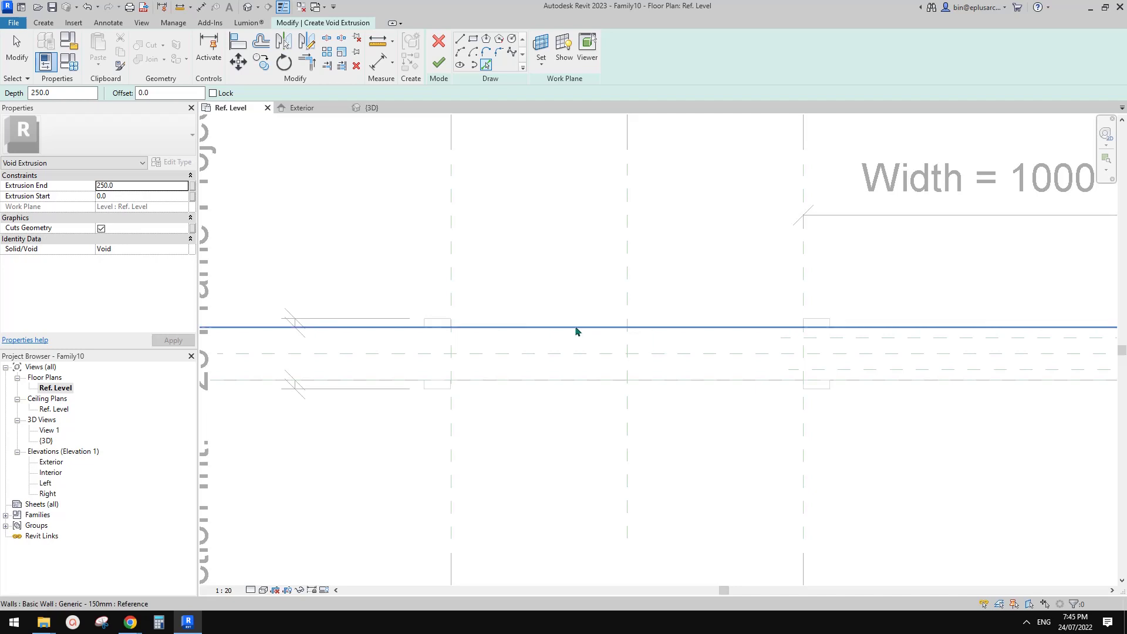
pyautogui.press('Tab')
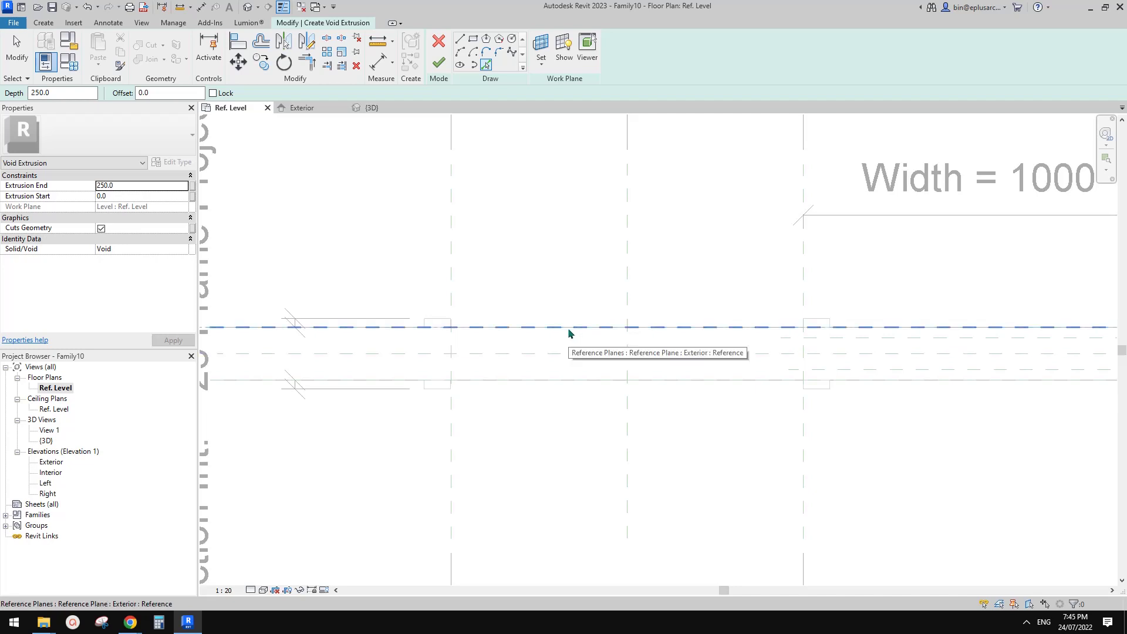
pyautogui.click(568, 328)
pyautogui.moveTo(803, 369); pyautogui.dragTo(770, 368, button='middle')
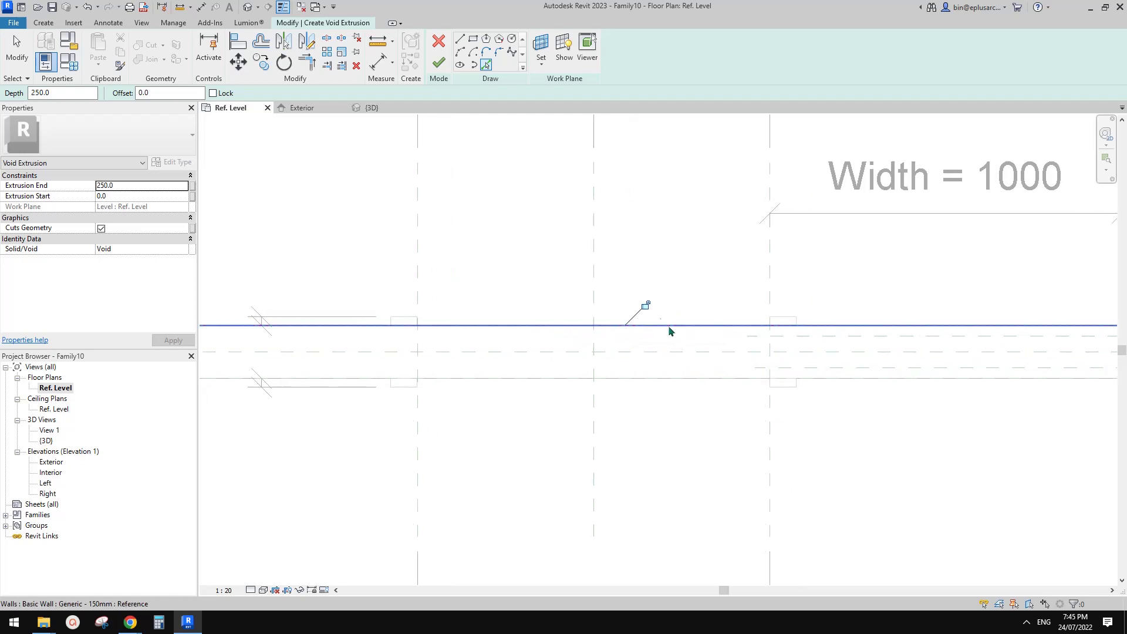
pyautogui.click(644, 307)
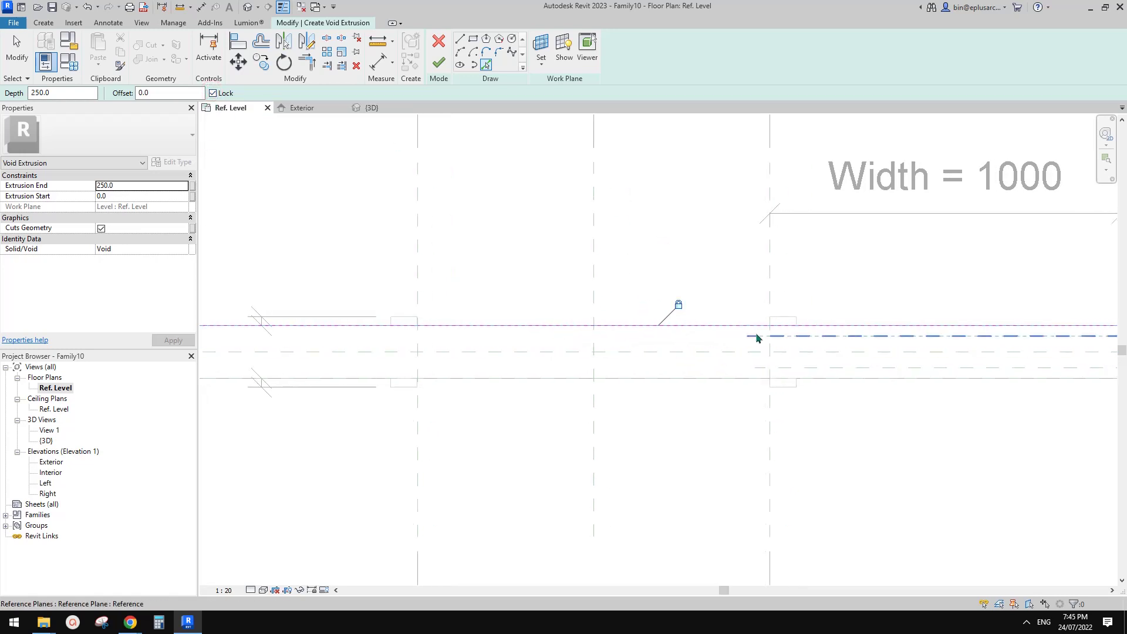
# Pick locked void sketch lines from the pocket-side opening plane, both horizontal pocket planes and the pocket's end plane
pyautogui.scroll(1, 791, 343)
pyautogui.click(701, 270)
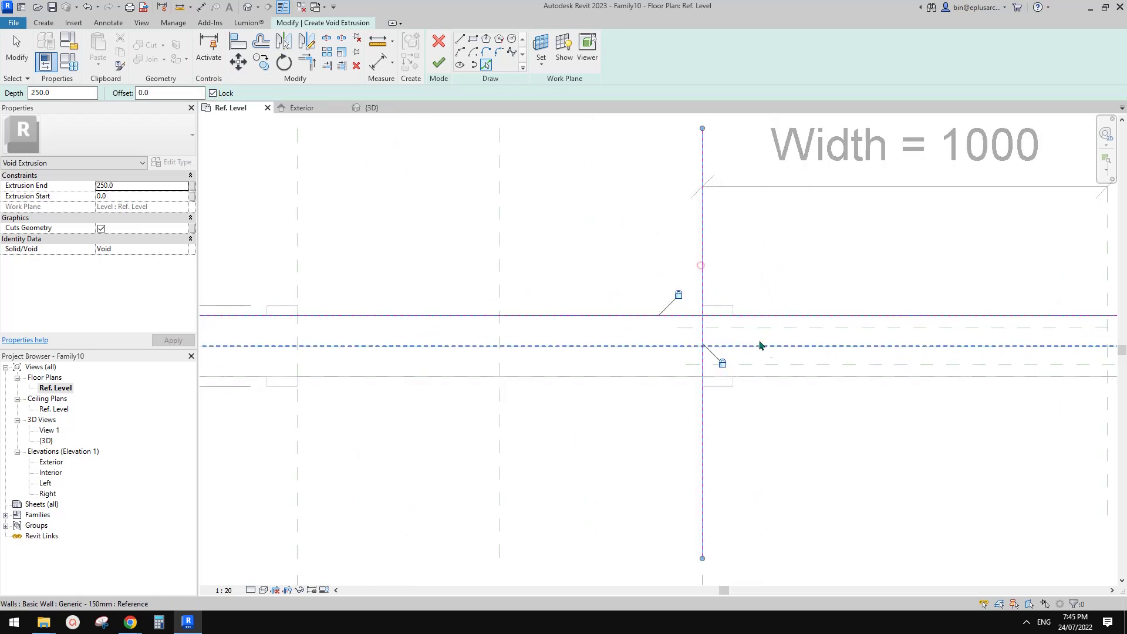
pyautogui.click(895, 329)
pyautogui.moveTo(904, 343); pyautogui.dragTo(567, 326, button='middle')
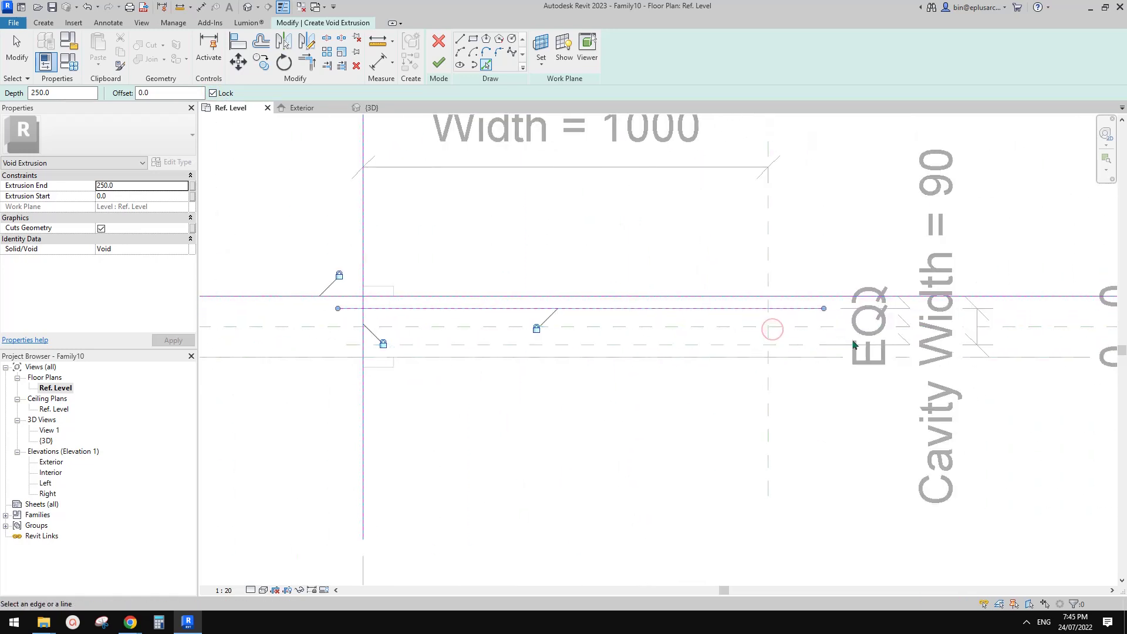
pyautogui.click(768, 391)
pyautogui.click(714, 345)
# Pick locked void sketch lines from the opening plane opposite the pocket and the Interior reference plane
pyautogui.moveTo(430, 378); pyautogui.dragTo(724, 368, button='middle')
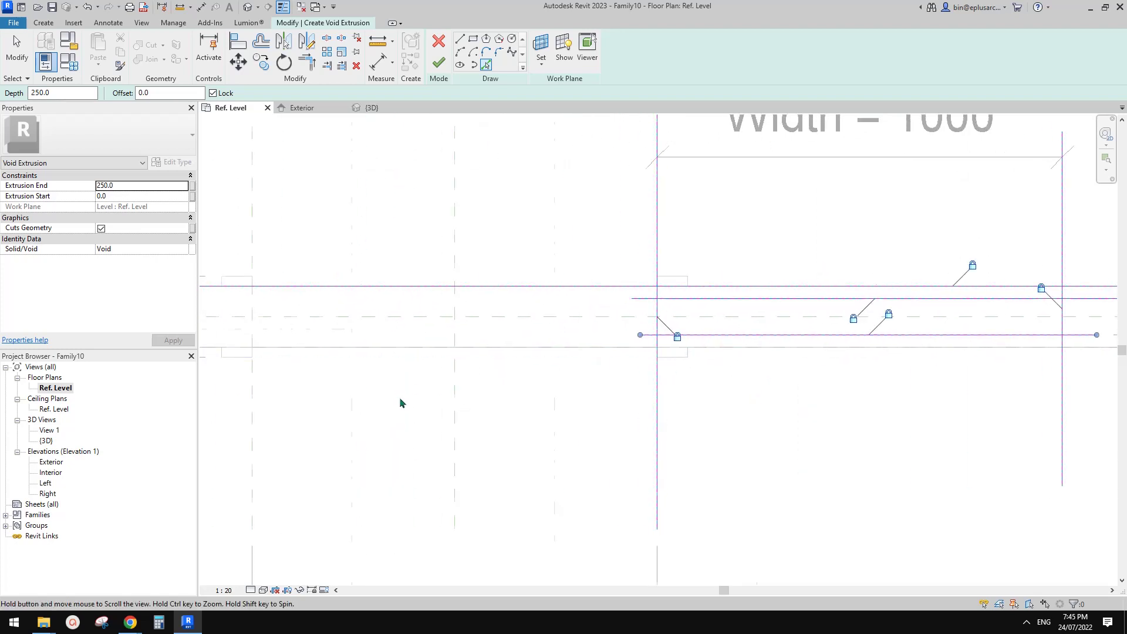
pyautogui.moveTo(653, 359); pyautogui.dragTo(919, 373, button='middle')
pyautogui.moveTo(534, 386); pyautogui.dragTo(587, 392, button='middle')
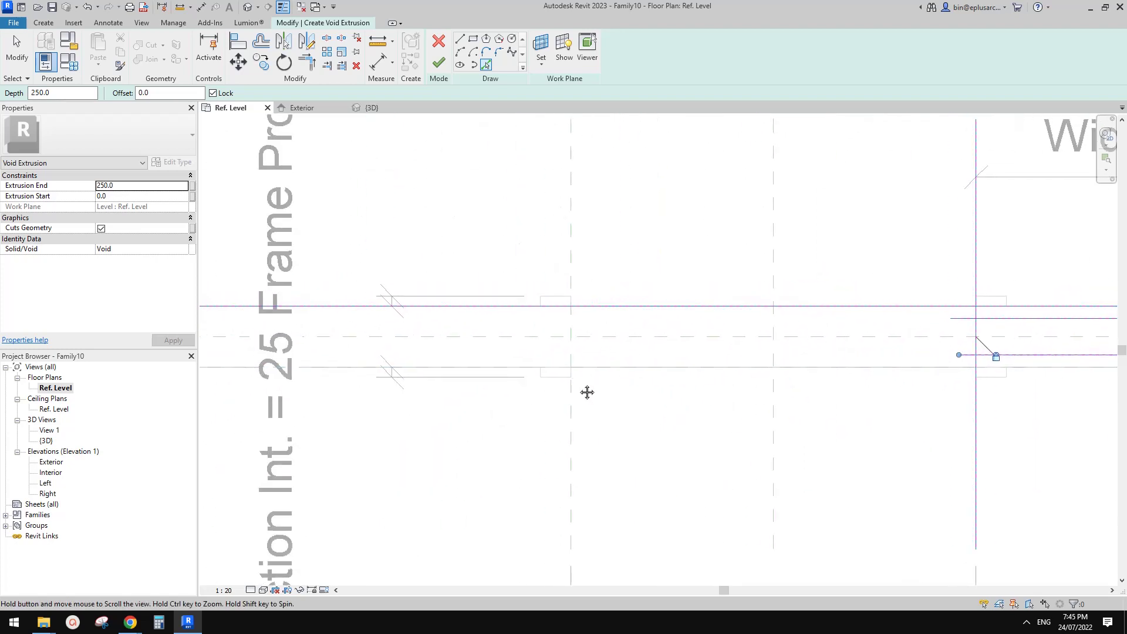
pyautogui.click(571, 249)
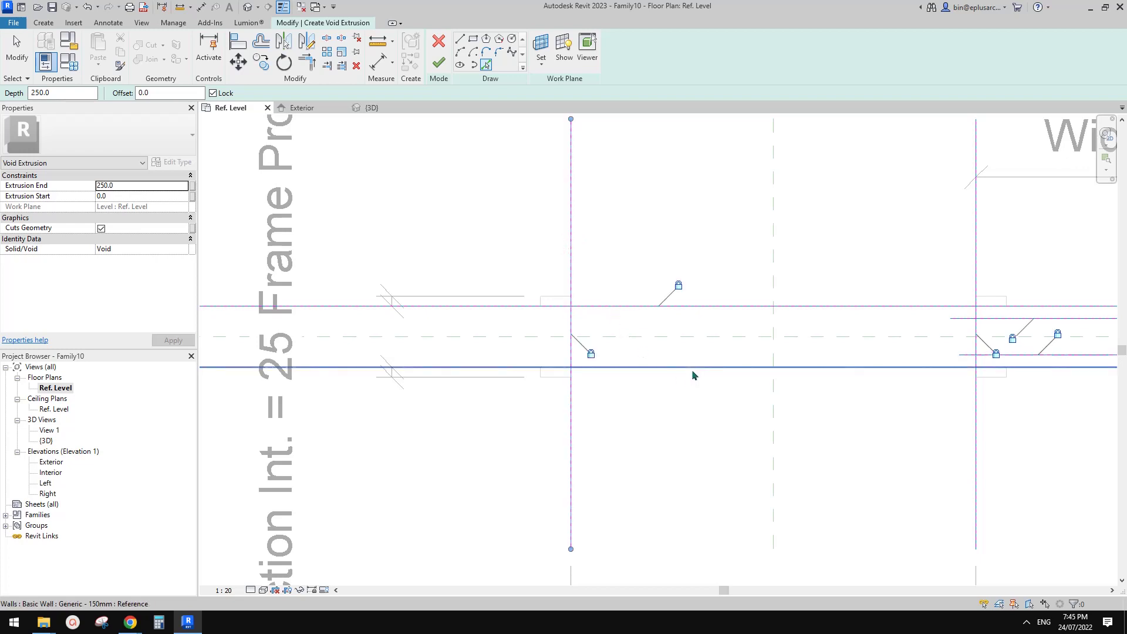
pyautogui.click(691, 370)
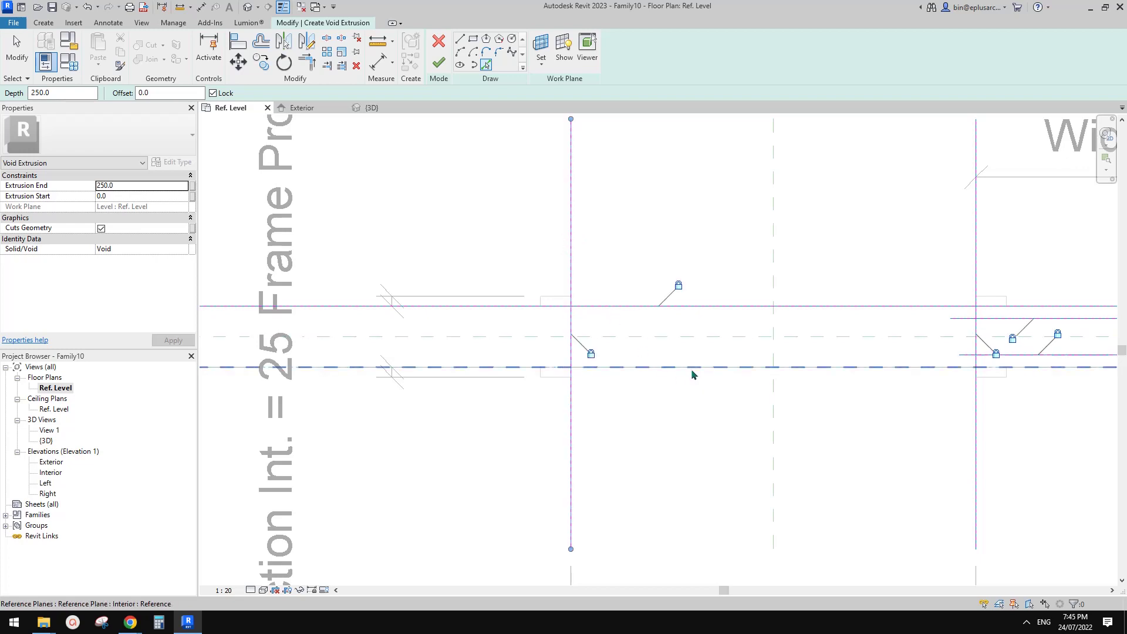
# Trim the exterior and interior sketch lines to corners with the opening's edge line opposite the pocket
pyautogui.press('t')
pyautogui.press('r')
pyautogui.click(571, 318)
pyautogui.click(588, 306)
pyautogui.click(569, 324)
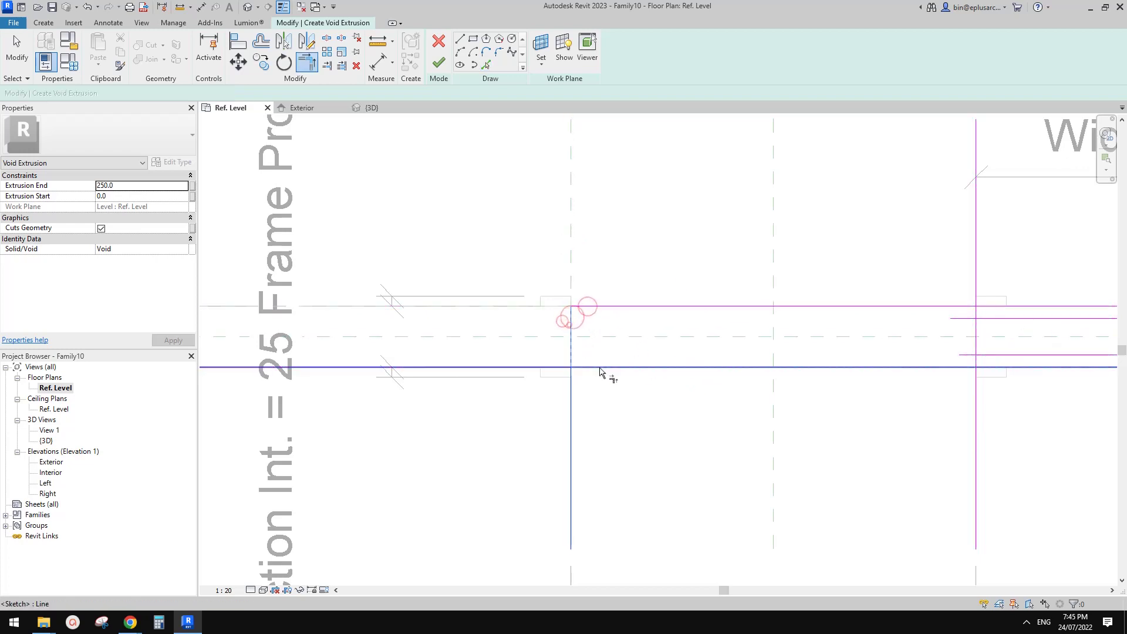
pyautogui.click(600, 368)
# Trim the interior wall line and the interior-side pocket line to the pocket-side jamb line, forming the step into the pocket
pyautogui.moveTo(908, 354); pyautogui.dragTo(575, 366, button='middle')
pyautogui.click(627, 381)
pyautogui.click(641, 376)
pyautogui.click(650, 369)
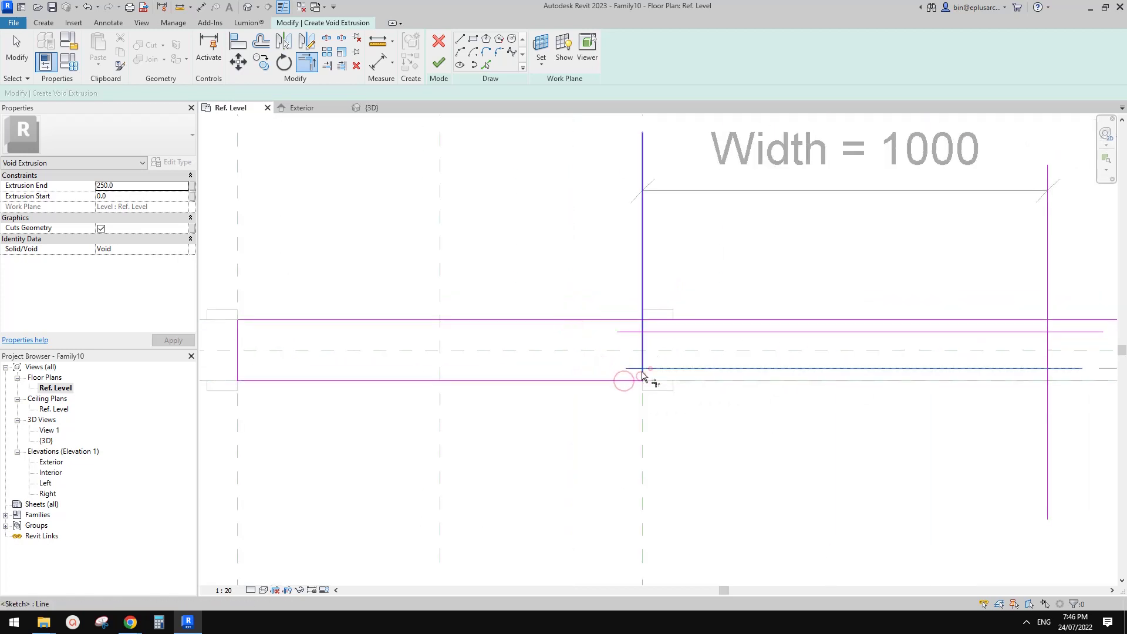
pyautogui.click(641, 371)
# Trim both long pocket lines to corners with the line at the pocket's far end
pyautogui.moveTo(961, 356); pyautogui.dragTo(622, 388, button='middle')
pyautogui.click(708, 390)
pyautogui.click(702, 400)
pyautogui.click(693, 369)
pyautogui.click(697, 365)
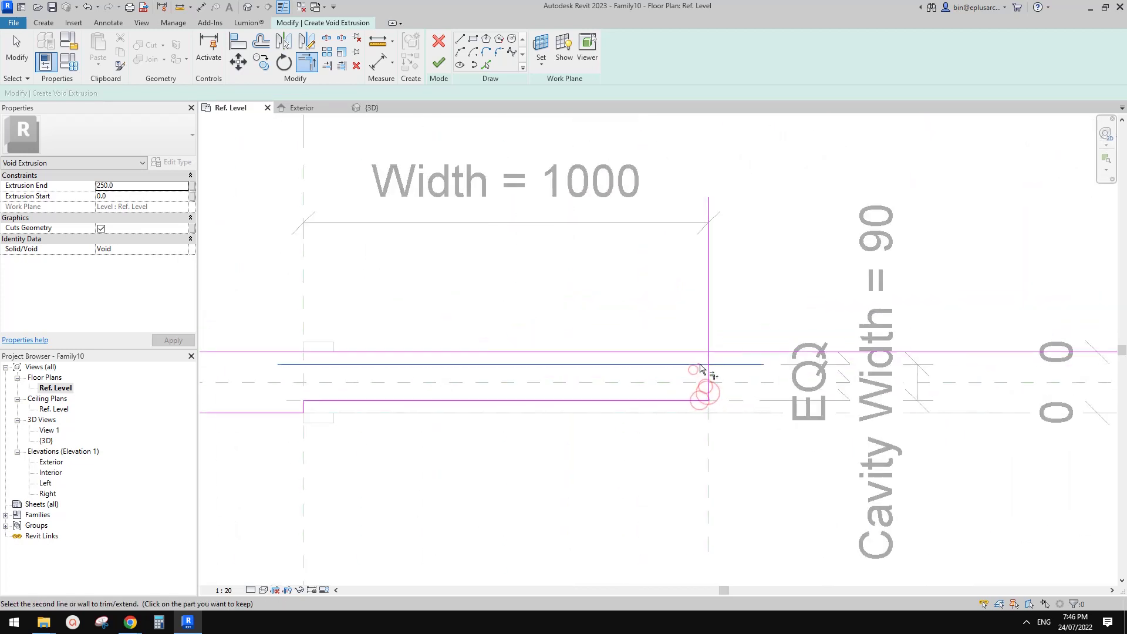
pyautogui.click(709, 372)
# Pick another locked sketch line on the opening plane at the pocket entrance for the exterior-side step
pyautogui.moveTo(540, 378); pyautogui.dragTo(871, 365, button='middle')
pyautogui.scroll(1, 641, 360)
pyautogui.moveTo(631, 372); pyautogui.dragTo(699, 360, button='middle')
pyautogui.click(485, 64)
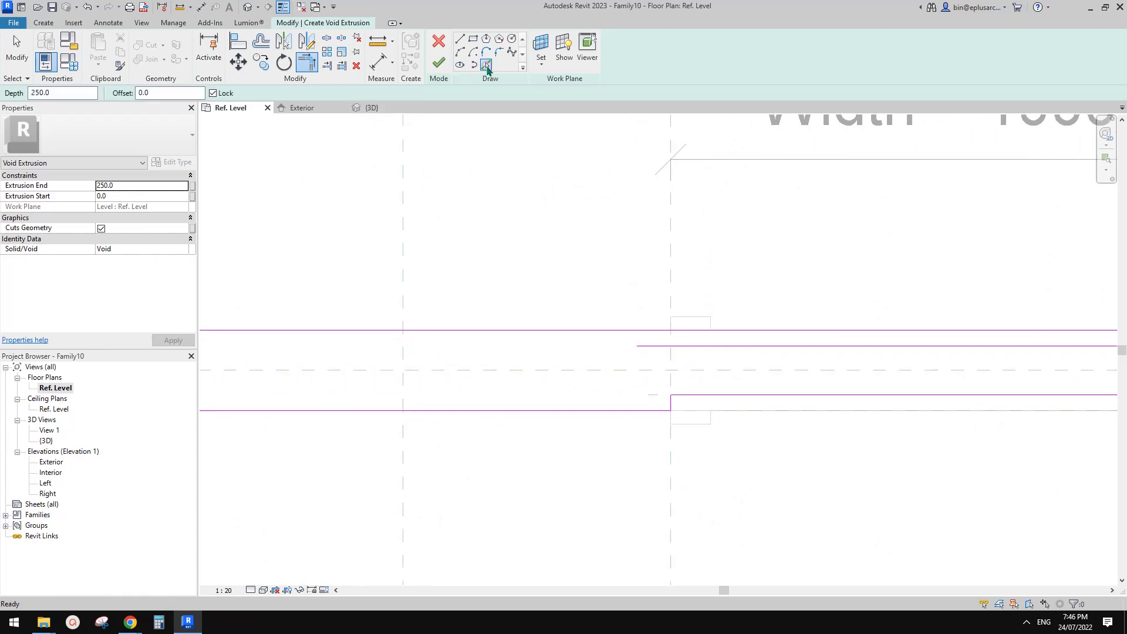
pyautogui.click(716, 330)
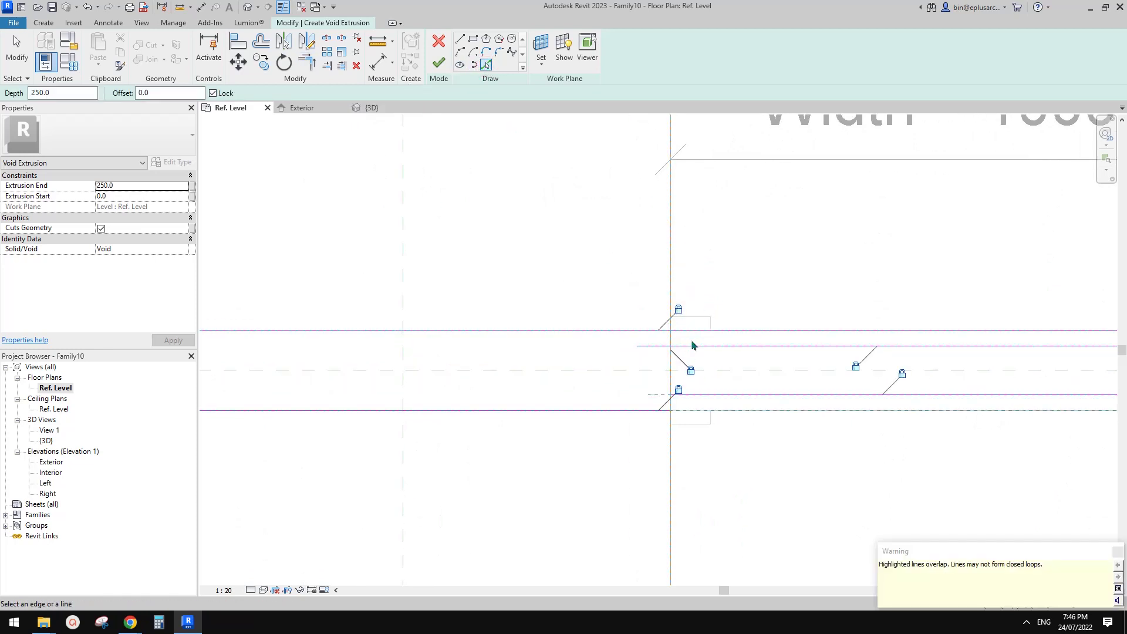
pyautogui.moveTo(774, 422); pyautogui.dragTo(785, 444, button='middle')
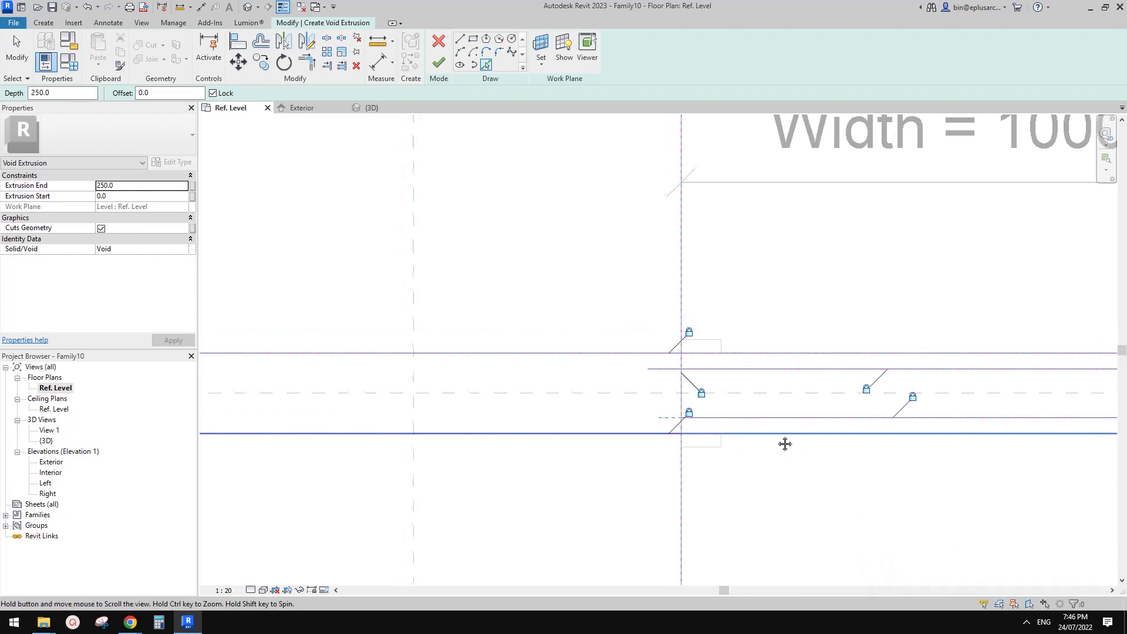
# Trim the new jamb line to the exterior-side pocket line and the exterior wall line, and finish the void extrusion sketch
pyautogui.scroll(2, 691, 354)
pyautogui.press('t')
pyautogui.press('r')
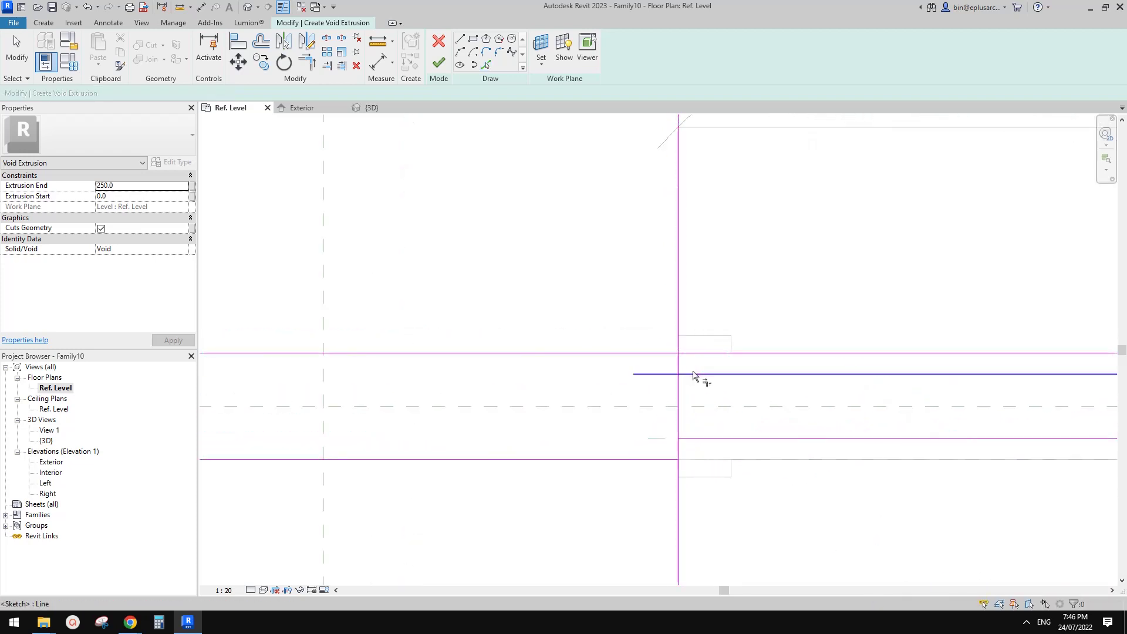
pyautogui.click(692, 371)
pyautogui.click(679, 365)
pyautogui.click(666, 352)
pyautogui.click(668, 355)
pyautogui.scroll(-3, 830, 277)
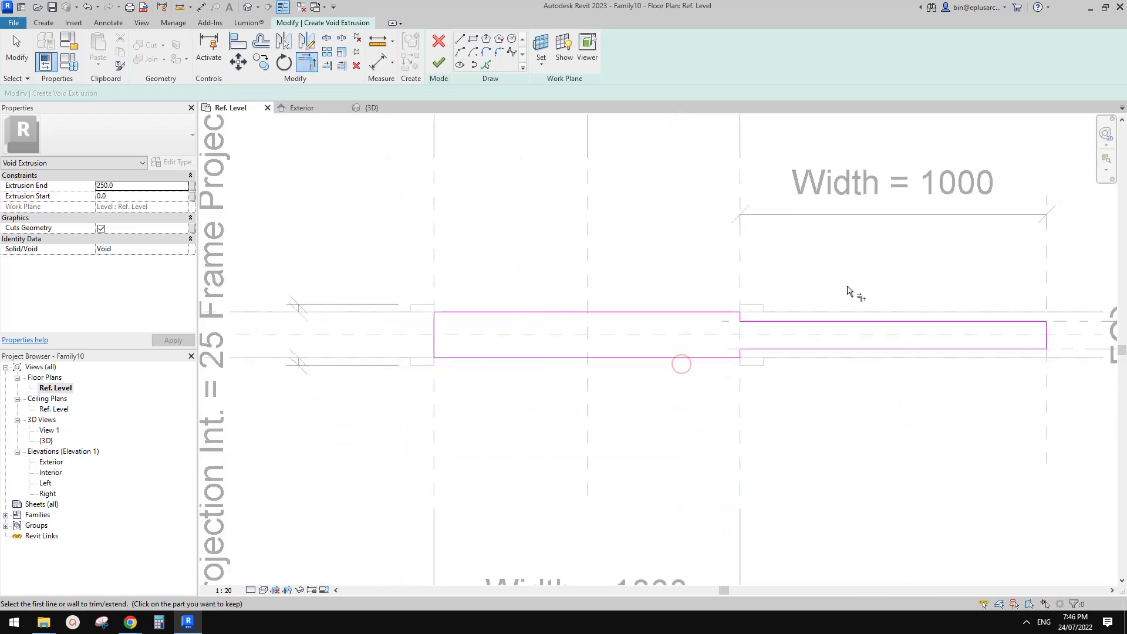
pyautogui.click(439, 62)
pyautogui.moveTo(588, 236); pyautogui.dragTo(677, 263, button='middle')
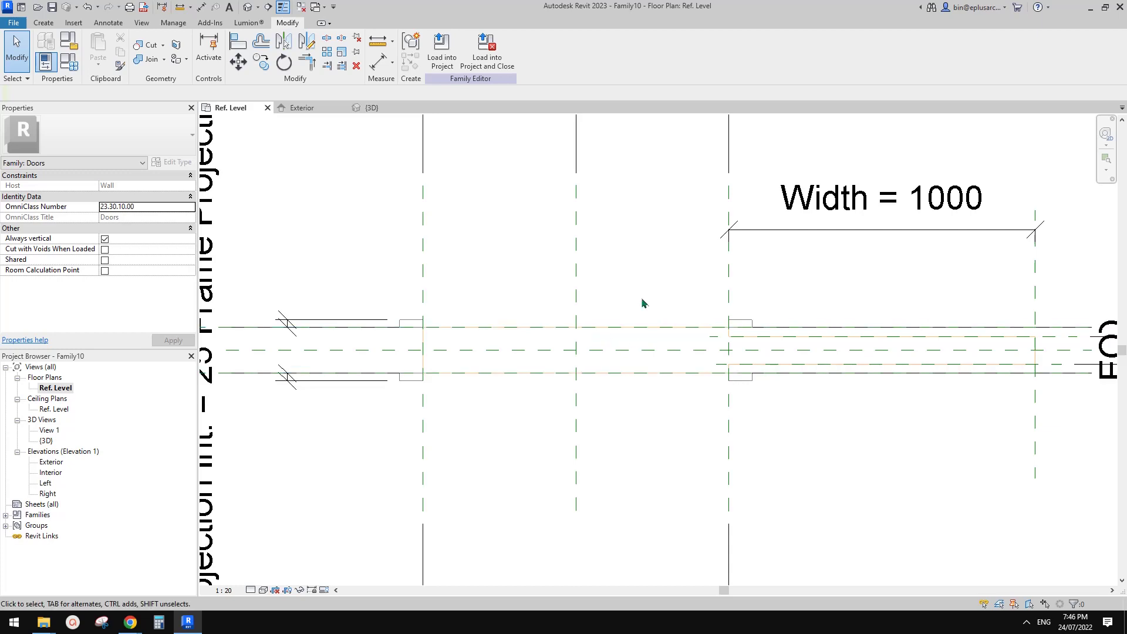
# In the Exterior elevation, extend the void extrusion's end to 2000 at the door head reference plane and lock it there
pyautogui.doubleClick(51, 463)
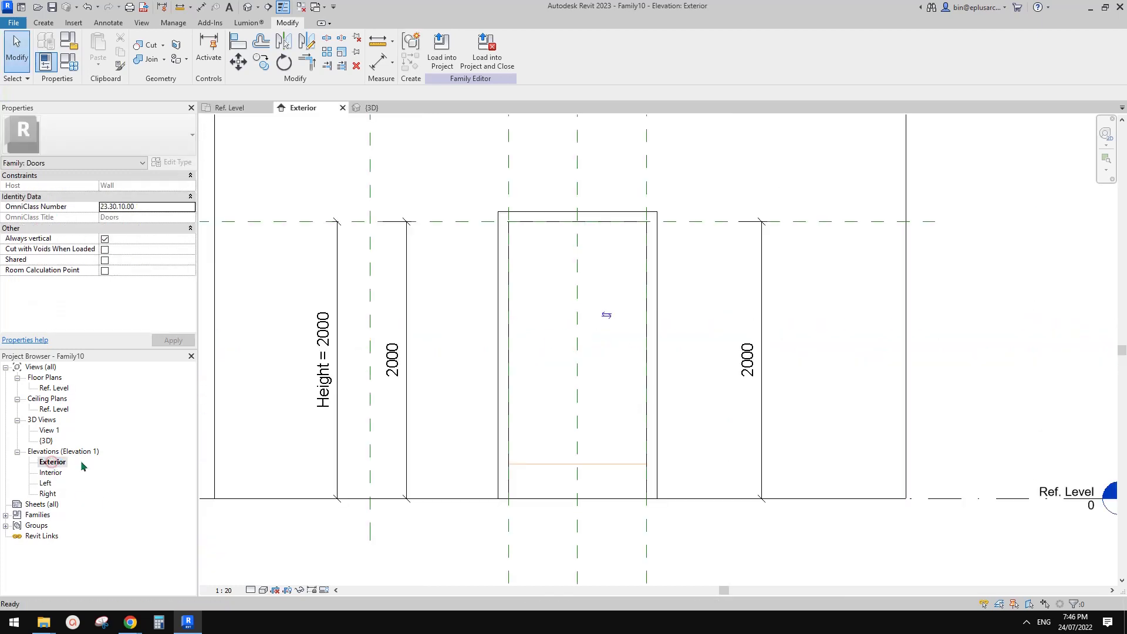
pyautogui.click(608, 456)
pyautogui.moveTo(555, 421); pyautogui.dragTo(574, 452, button='middle')
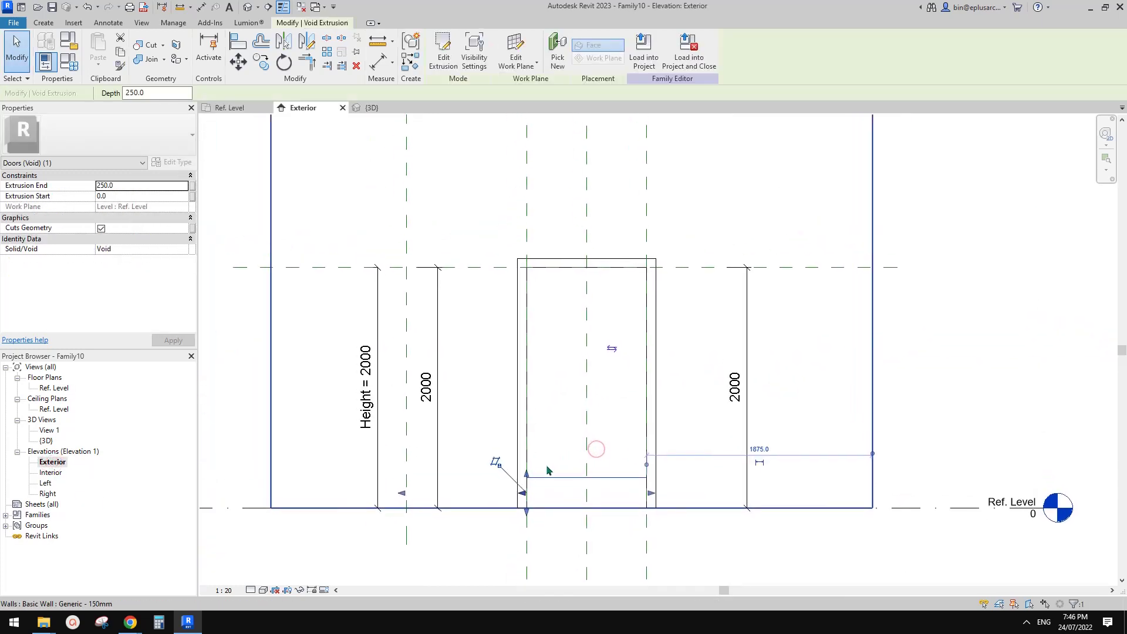
pyautogui.moveTo(527, 472); pyautogui.dragTo(479, 271)
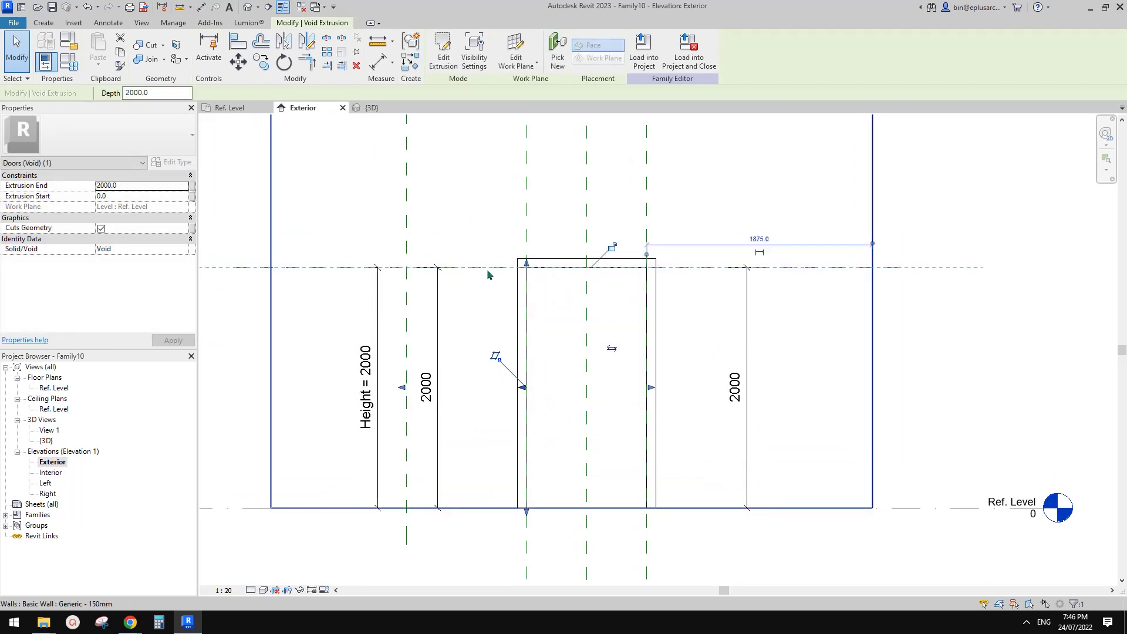
pyautogui.click(614, 246)
pyautogui.moveTo(857, 340); pyautogui.dragTo(842, 345, button='middle')
pyautogui.press('Escape')
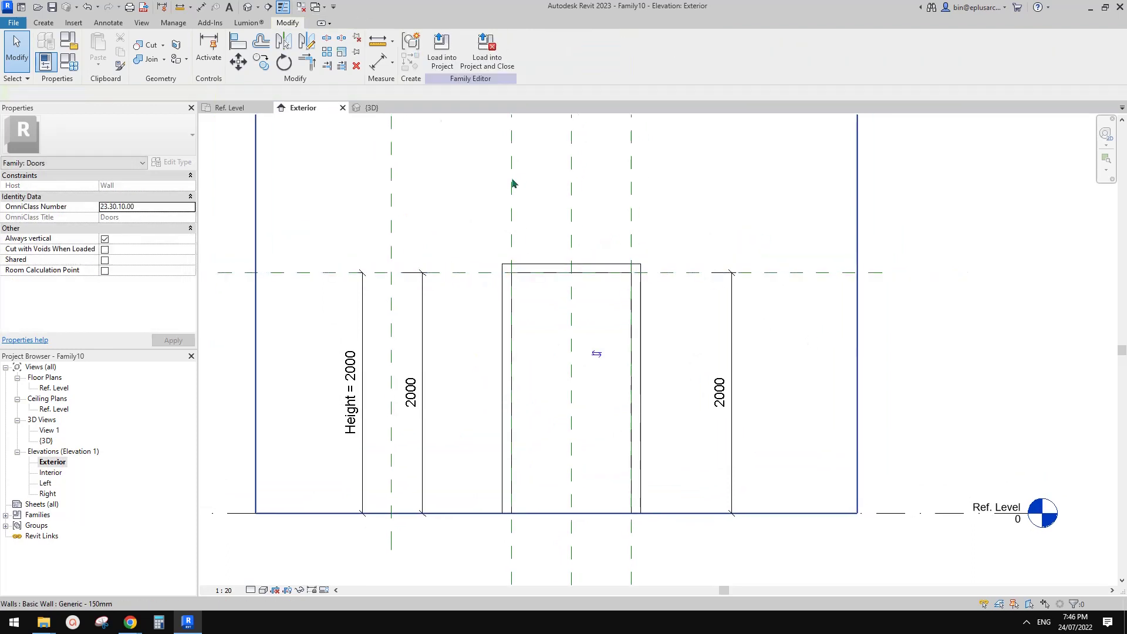
# Cut the host wall with the door and pocket void in the 3D view
pyautogui.click(247, 7)
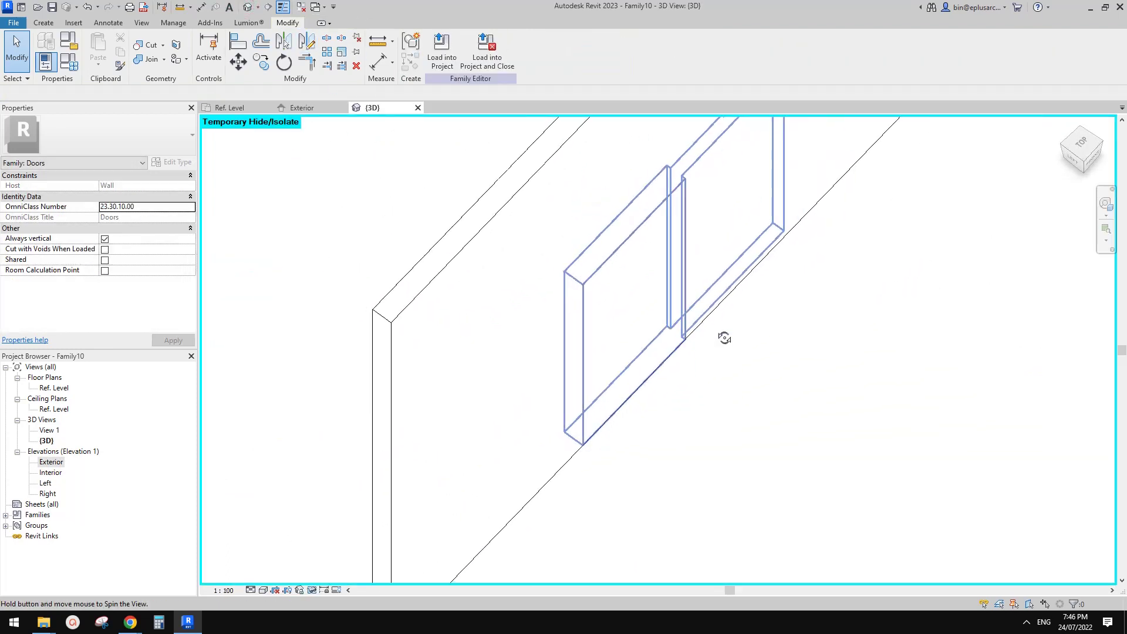
pyautogui.scroll(-1, 693, 310)
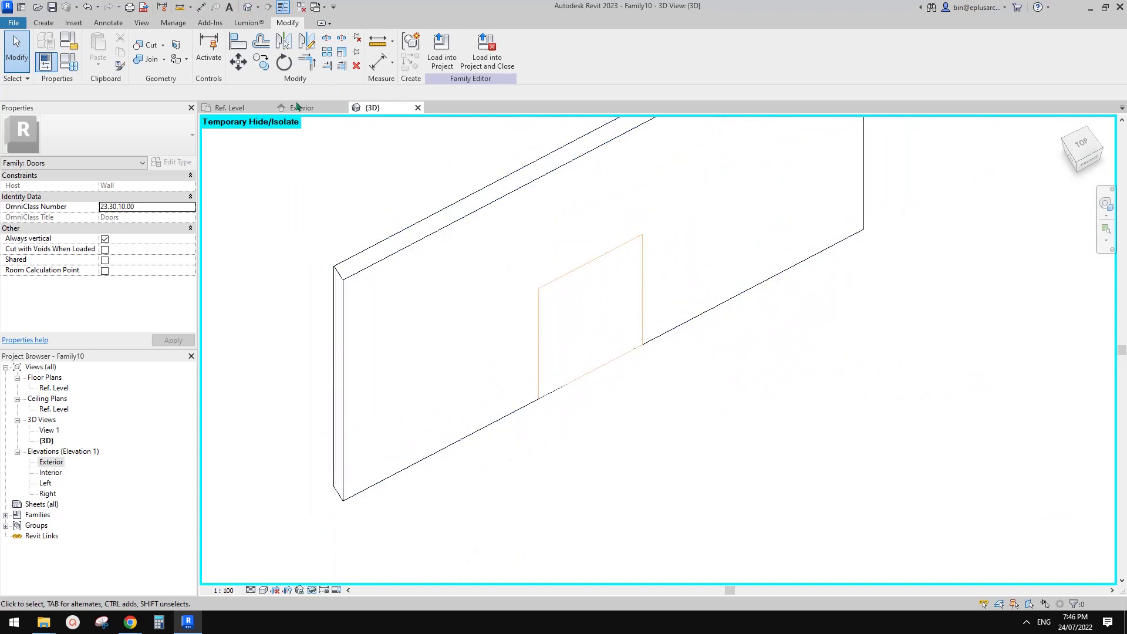
pyautogui.click(145, 45)
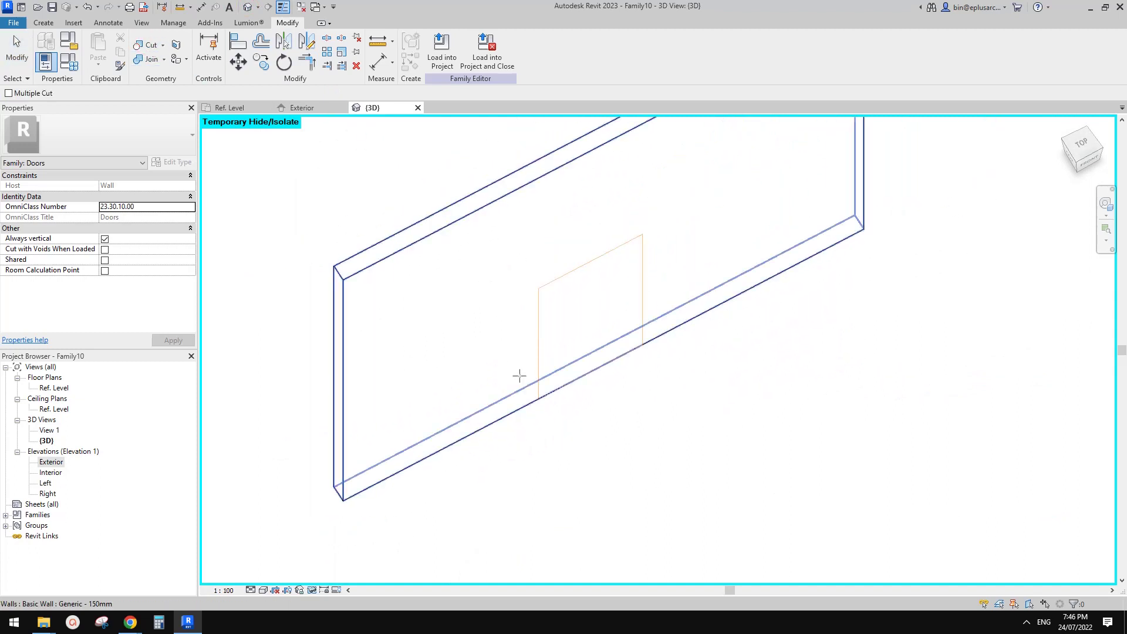
pyautogui.click(472, 343)
pyautogui.click(561, 279)
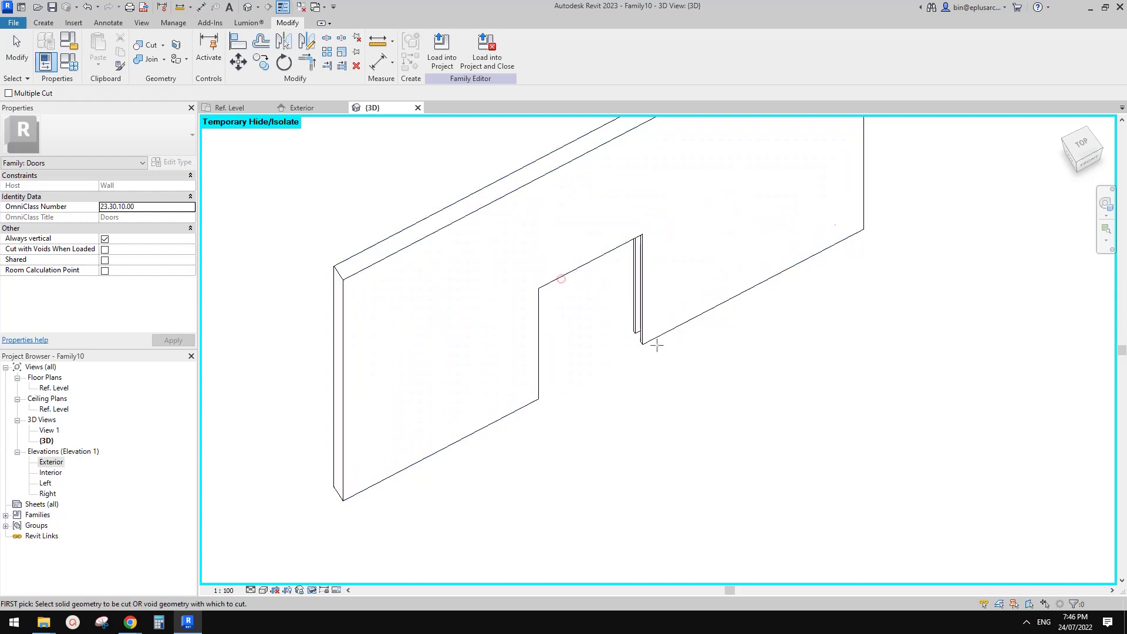
pyautogui.press('Escape')
# Change the host wall's type to Generic - 300mm and inspect the pocket opening from an angle
pyautogui.keyDown('shift'); pyautogui.moveTo(732, 383); pyautogui.dragTo(499, 360, button='middle'); pyautogui.keyUp('shift')
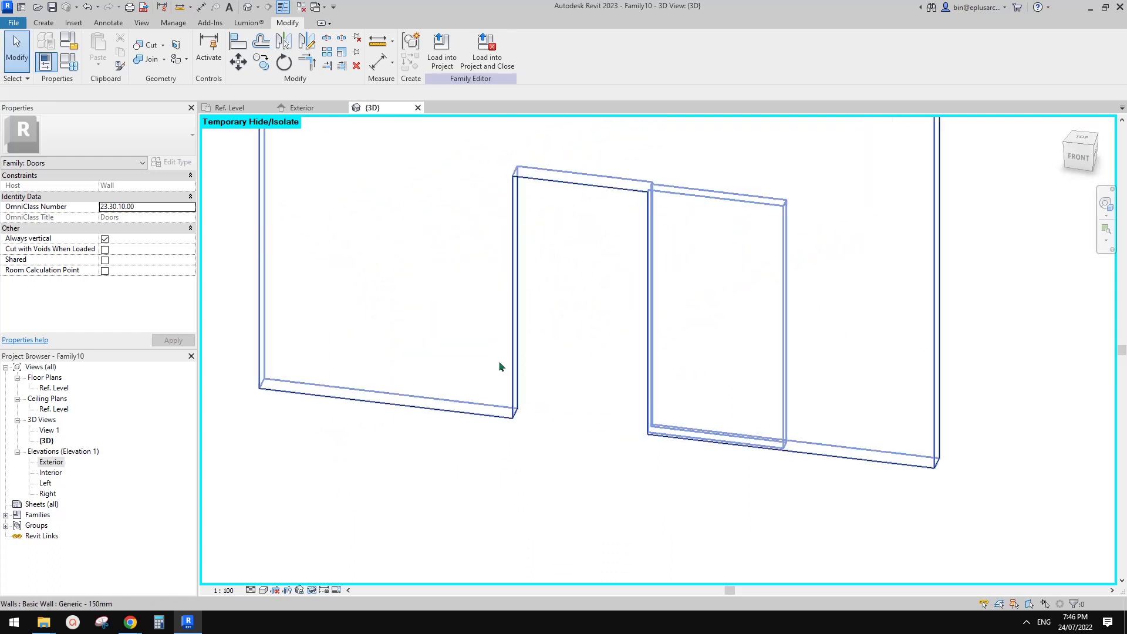
pyautogui.keyDown('shift'); pyautogui.moveTo(593, 432); pyautogui.dragTo(646, 378, button='middle'); pyautogui.keyUp('shift')
pyautogui.click(519, 289)
pyautogui.click(117, 130)
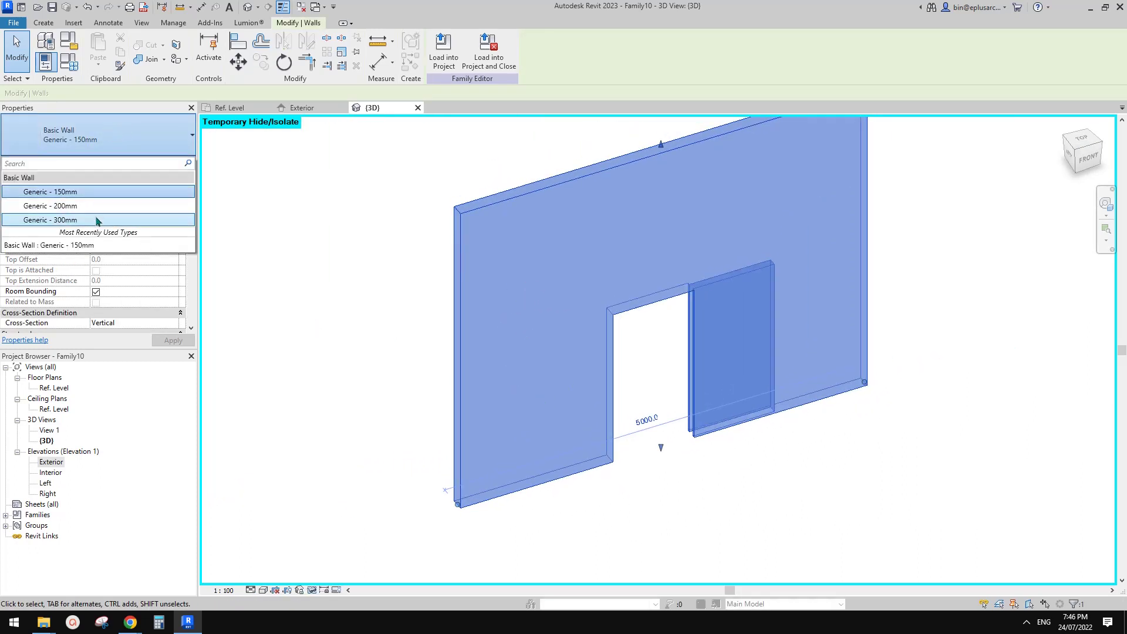
pyautogui.click(187, 221)
pyautogui.keyDown('shift'); pyautogui.moveTo(786, 394); pyautogui.dragTo(682, 442, button='middle'); pyautogui.keyUp('shift')
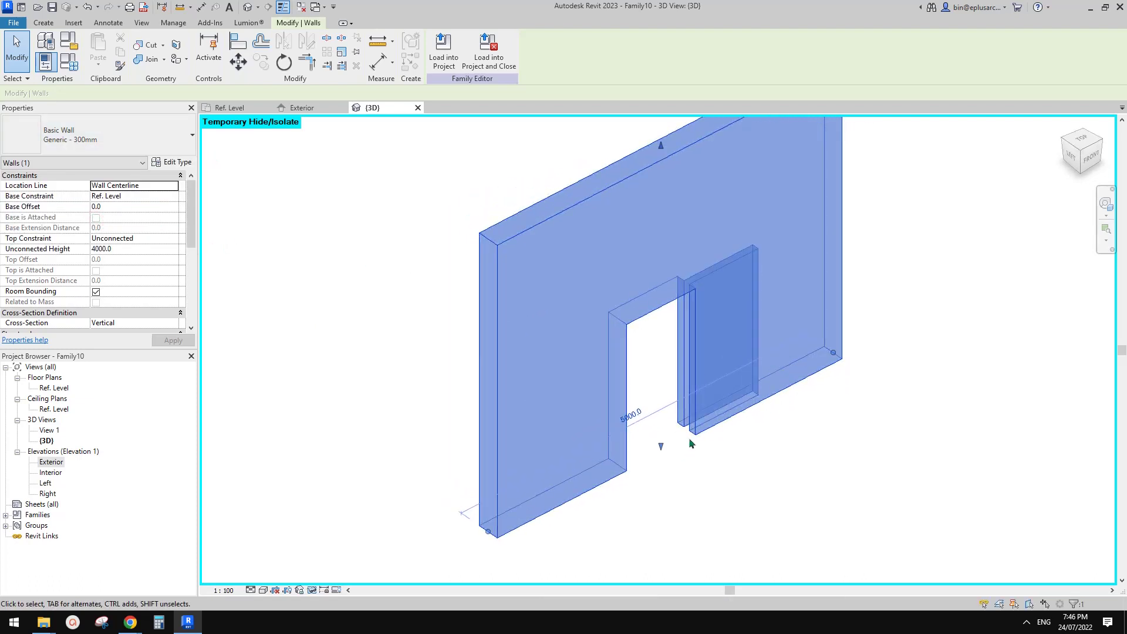
# In the Ref. Level floor plan, set the Cavity Width family parameter to 60
pyautogui.scroll(2, 691, 443)
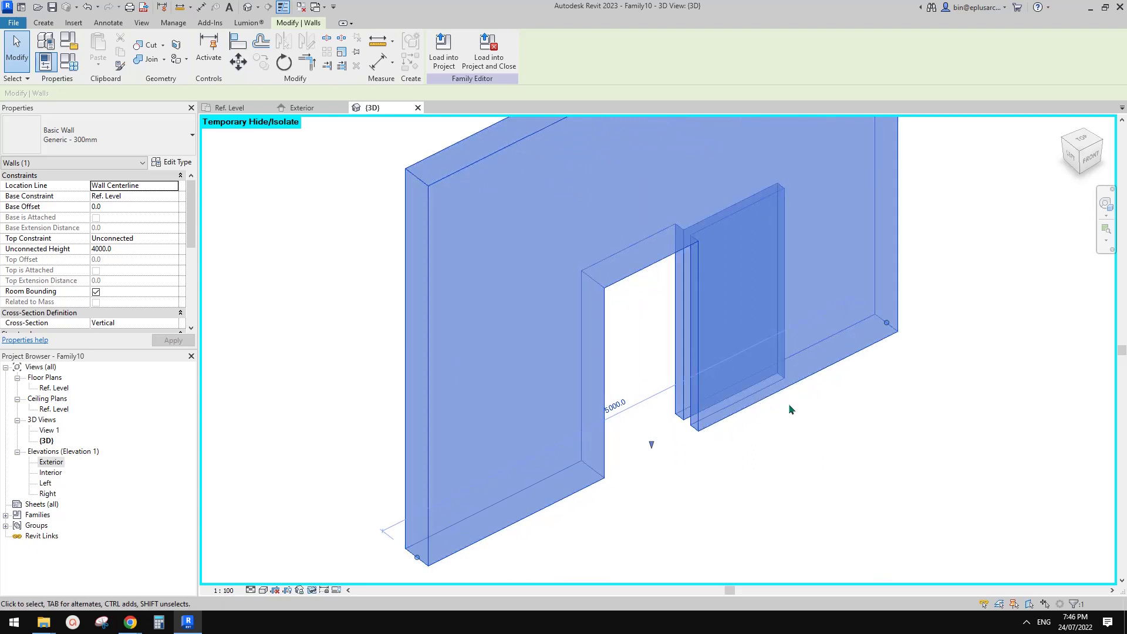
pyautogui.scroll(-1, 789, 407)
pyautogui.click(721, 371)
pyautogui.moveTo(789, 408); pyautogui.dragTo(604, 322, button='middle')
pyautogui.doubleClick(54, 387)
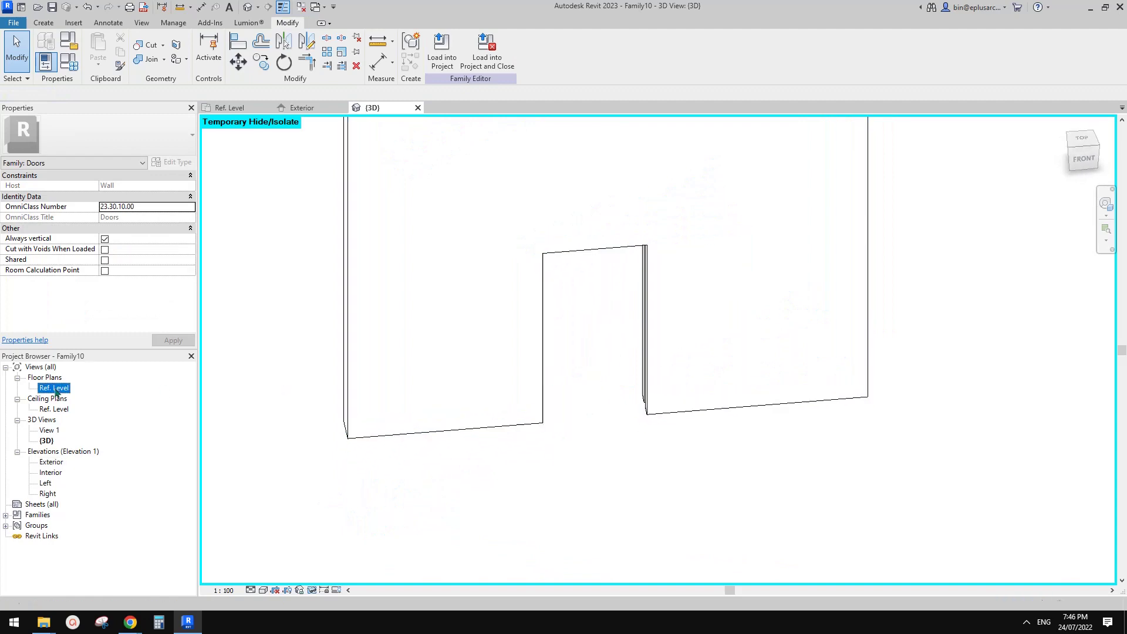
pyautogui.moveTo(378, 385); pyautogui.dragTo(581, 381, button='middle')
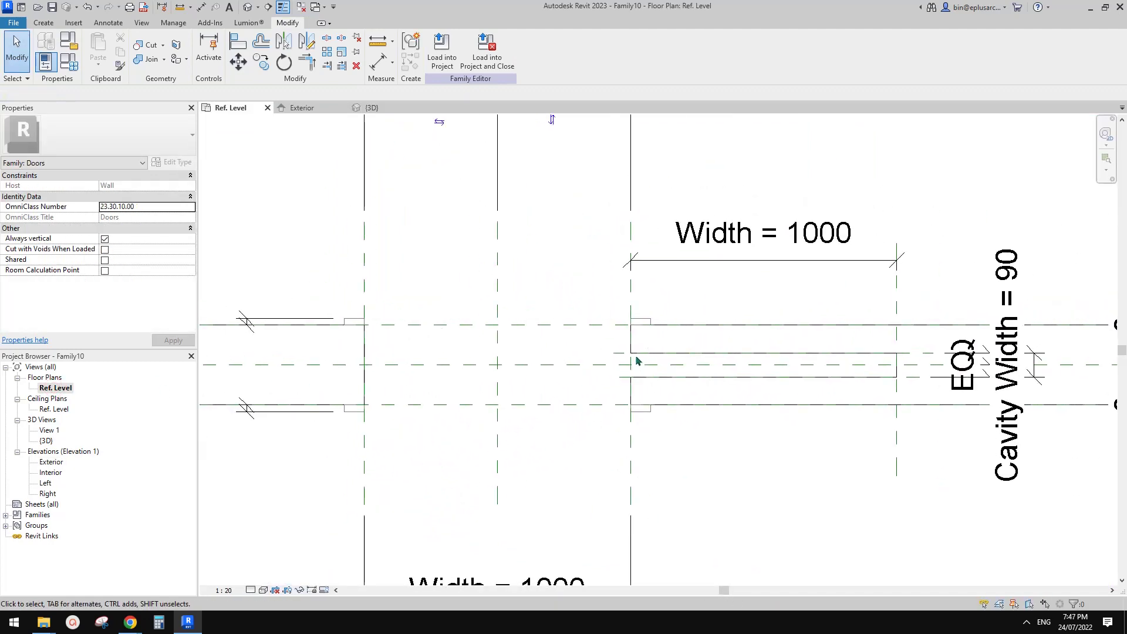
pyautogui.moveTo(821, 365); pyautogui.dragTo(826, 366, button='middle')
pyautogui.click(77, 67)
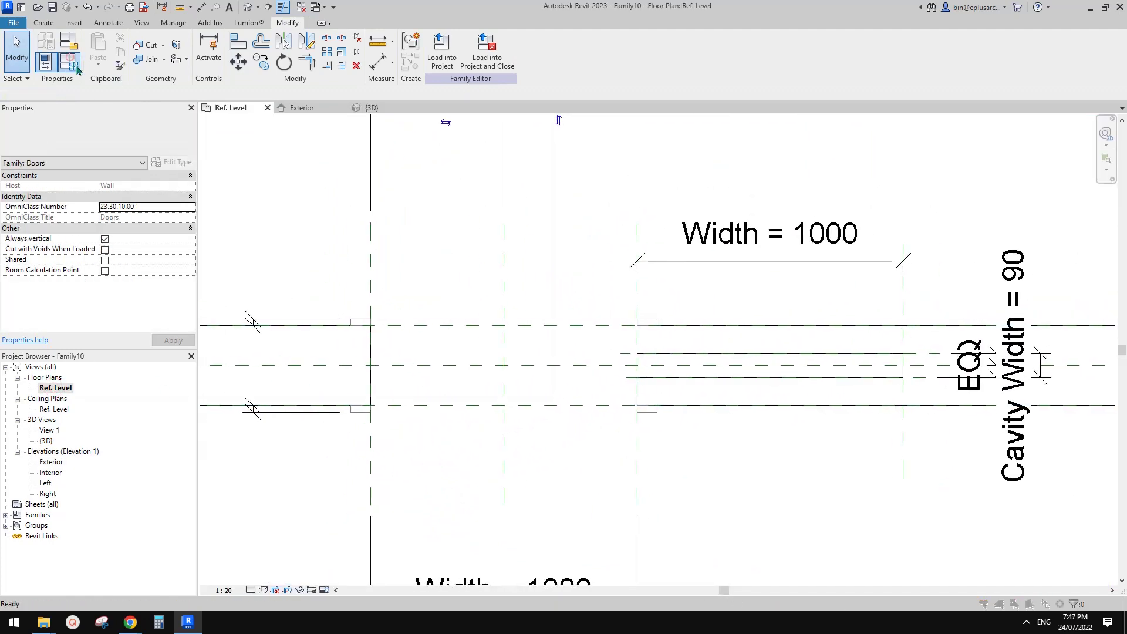
pyautogui.click(69, 62)
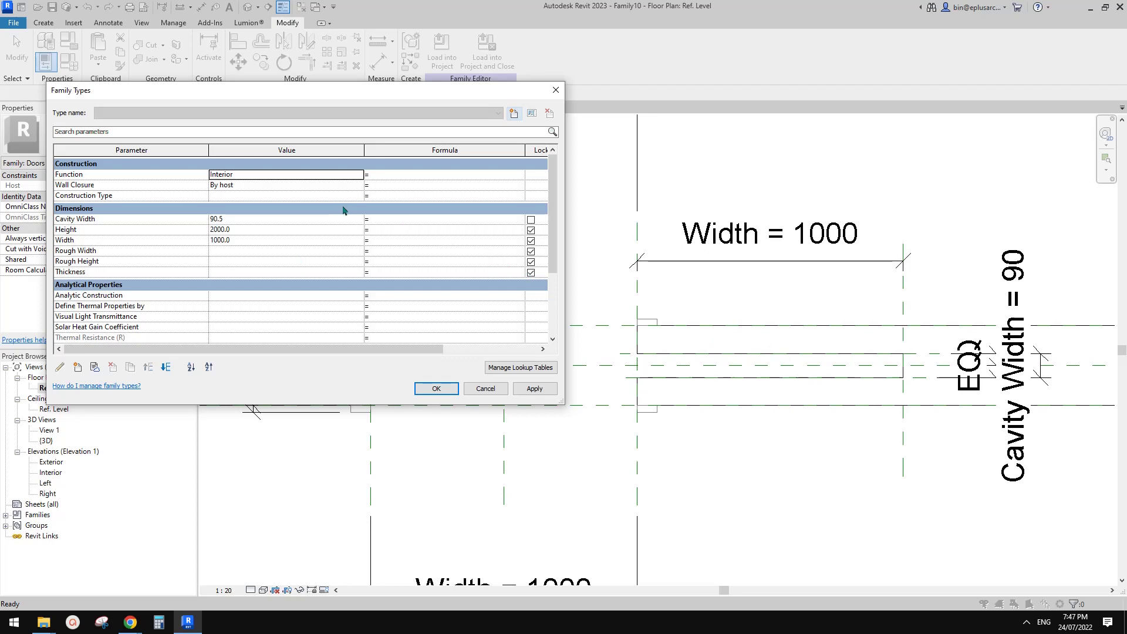
pyautogui.click(262, 220)
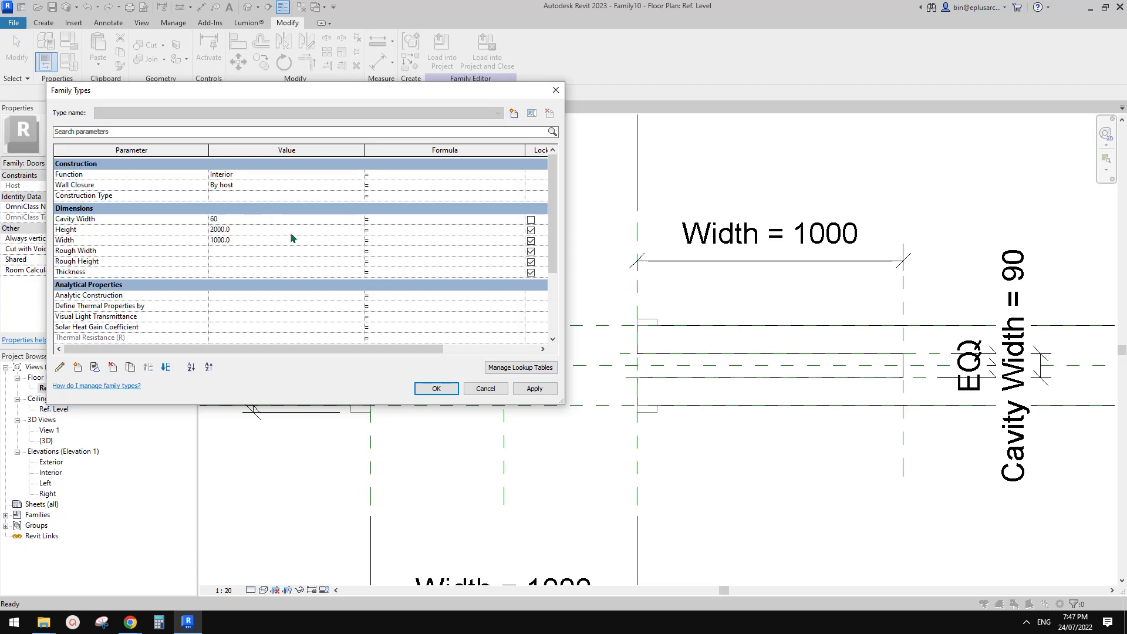
pyautogui.click(534, 388)
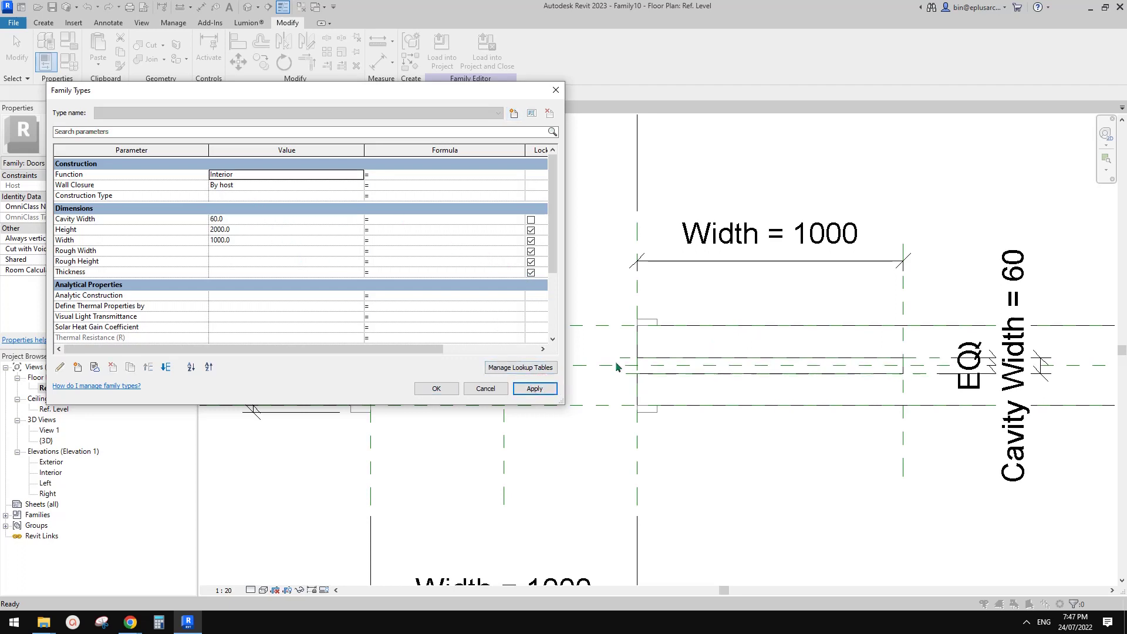
pyautogui.click(437, 388)
# Examine the door opening and the cavity pocket against the reference planes in the Ref. Level plan
pyautogui.moveTo(583, 368); pyautogui.dragTo(634, 384, button='middle')
pyautogui.scroll(1, 642, 367)
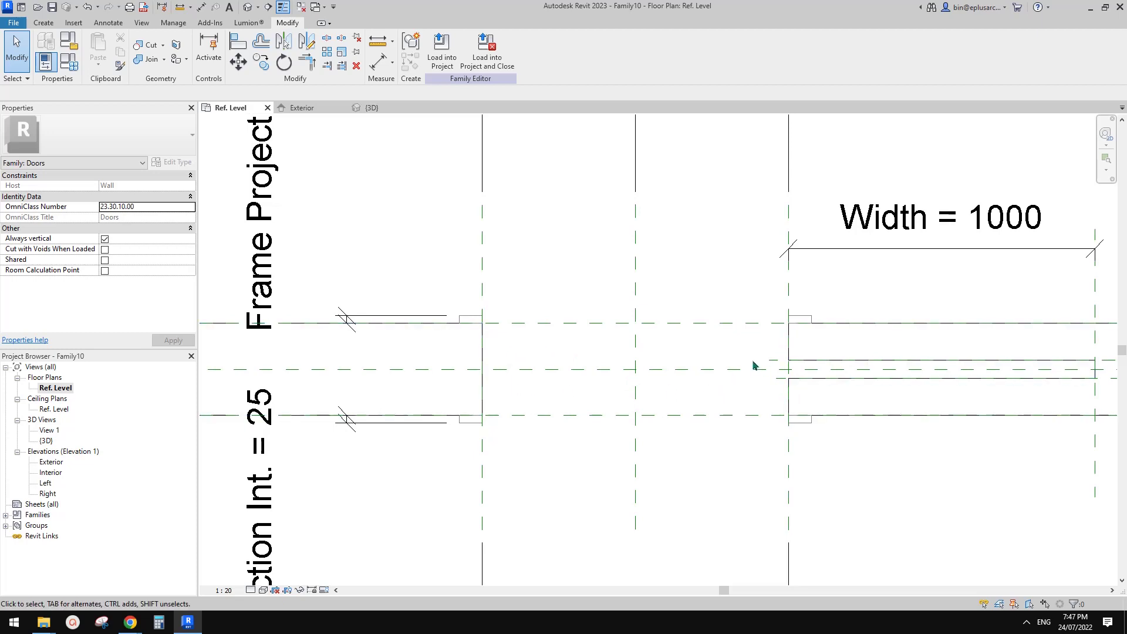
pyautogui.moveTo(730, 384); pyautogui.dragTo(730, 393, button='middle')
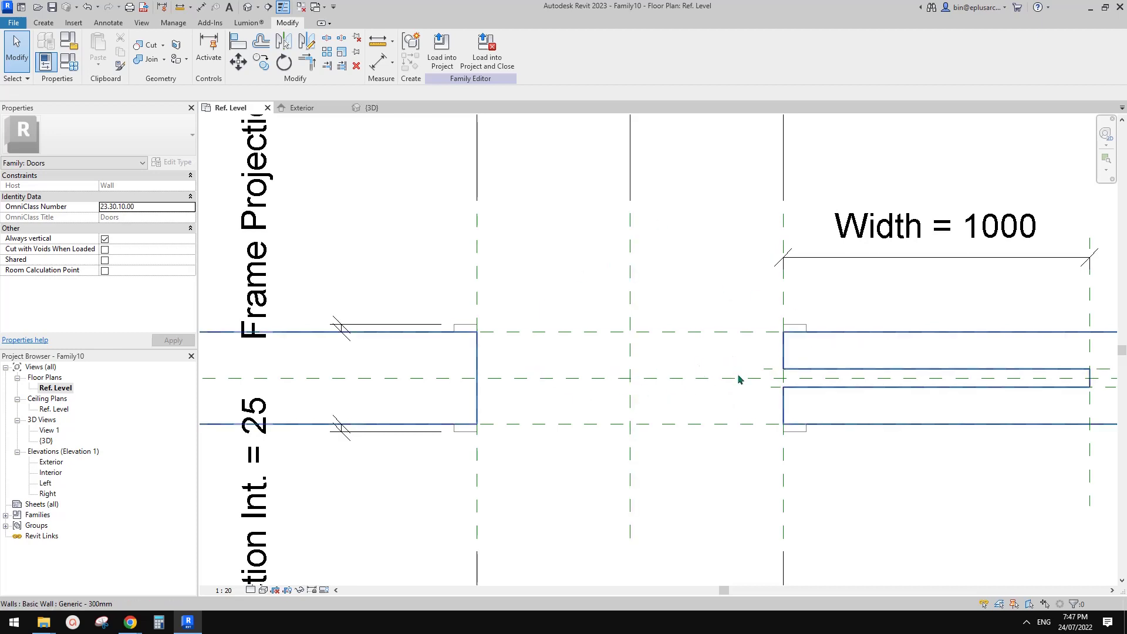
pyautogui.scroll(-1, 685, 379)
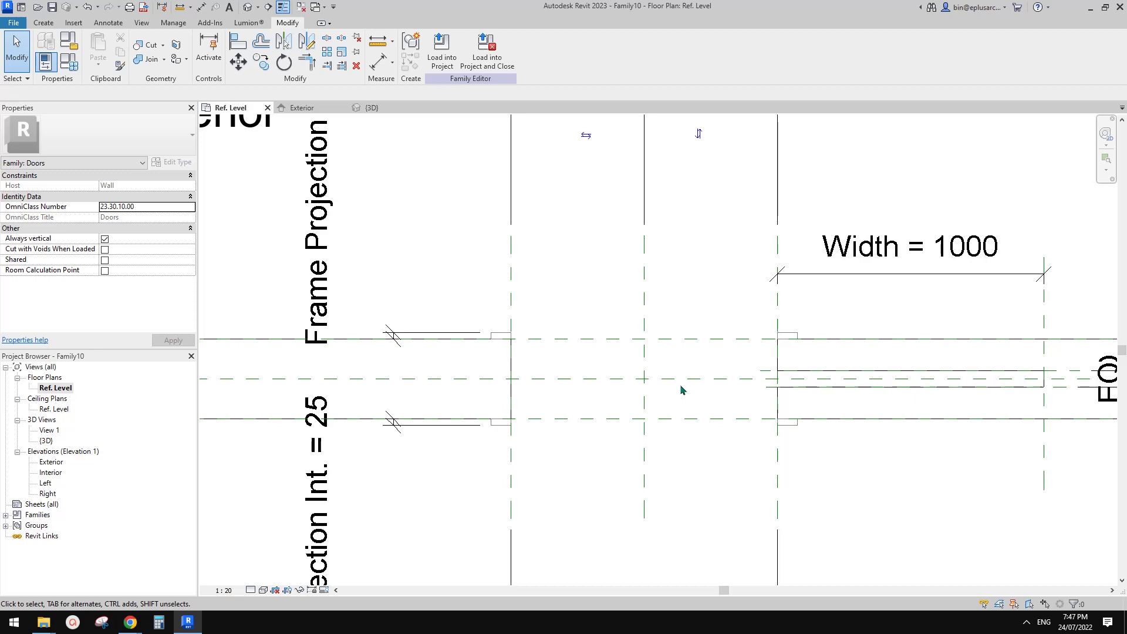
pyautogui.scroll(-2, 717, 393)
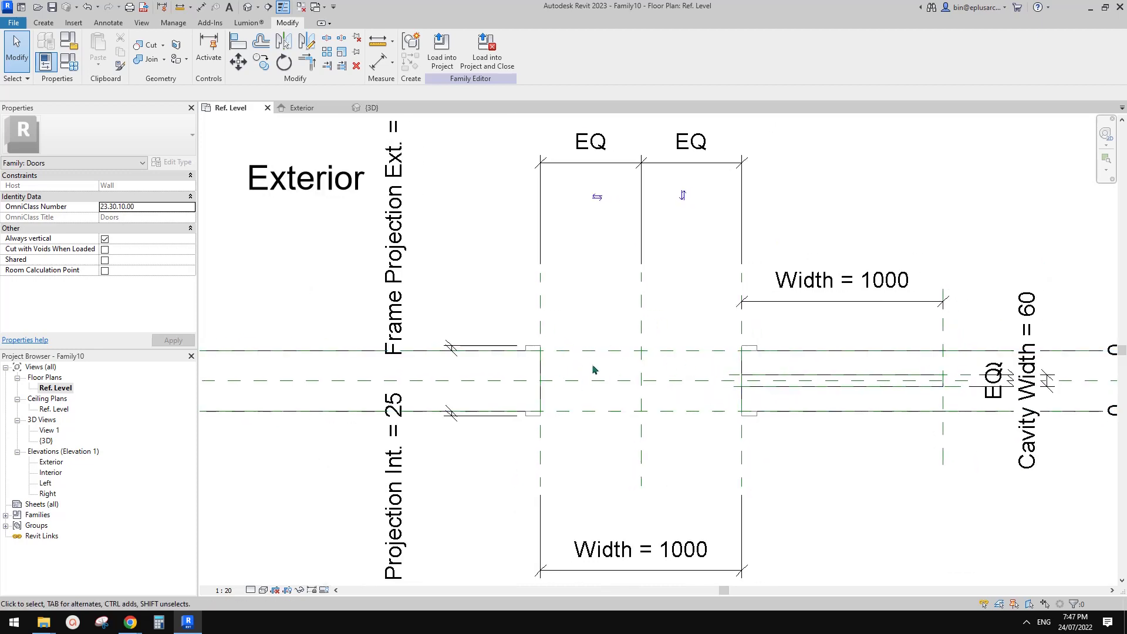
pyautogui.moveTo(710, 380); pyautogui.dragTo(731, 390, button='middle')
pyautogui.moveTo(750, 450); pyautogui.dragTo(757, 406, button='middle')
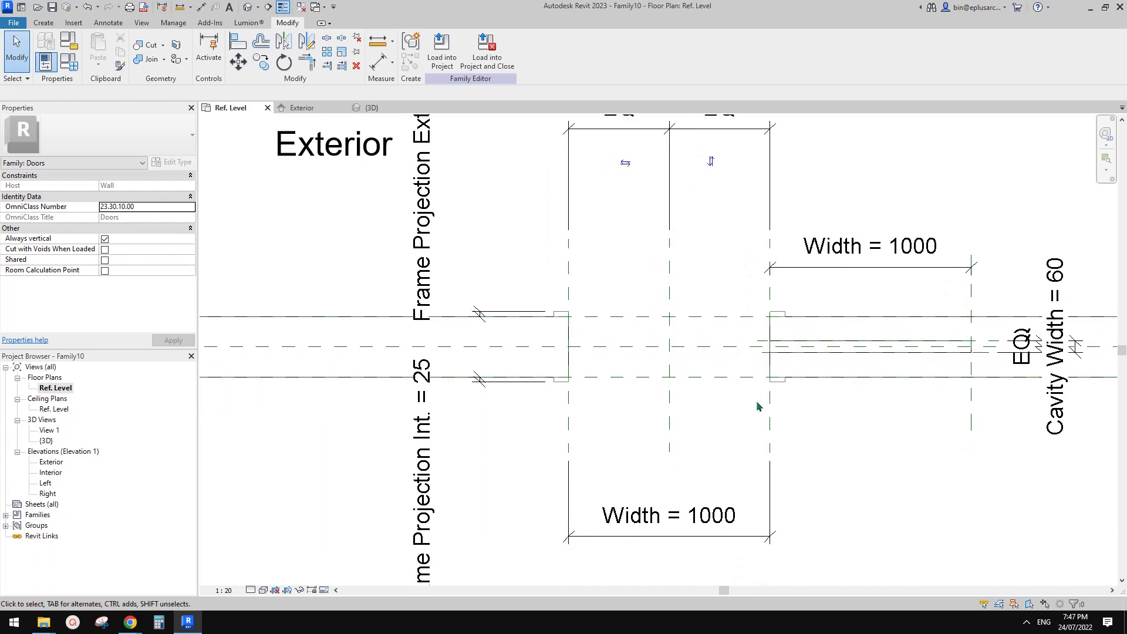
pyautogui.moveTo(665, 365); pyautogui.dragTo(647, 379, button='middle')
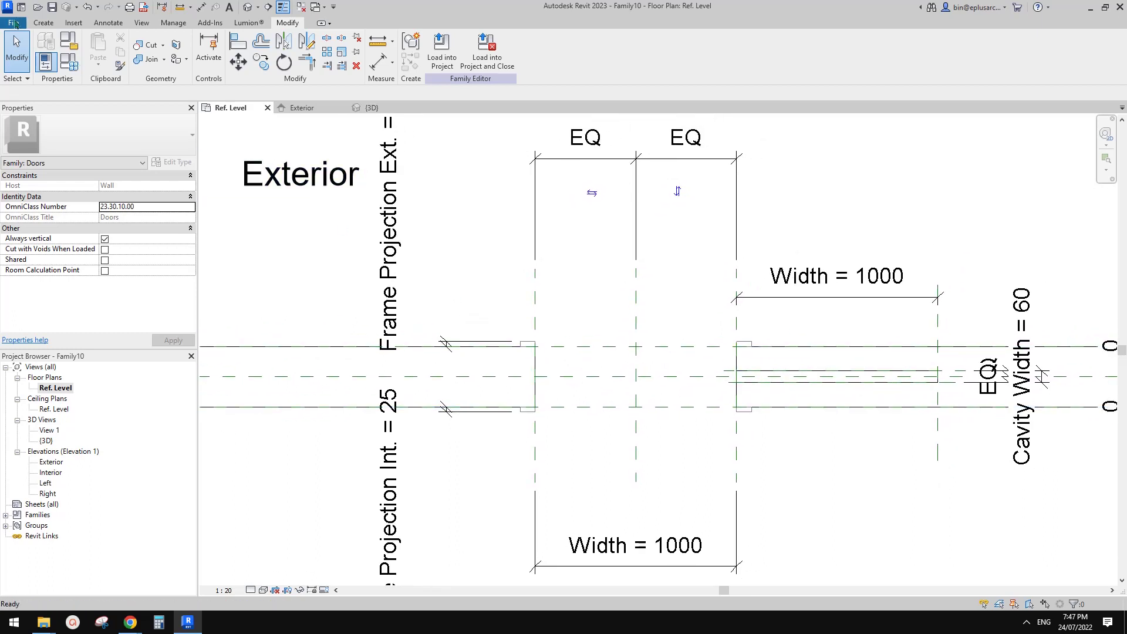
# Create a new family from the Metric Generic Model.rft template
pyautogui.click(13, 23)
pyautogui.moveTo(73, 65)
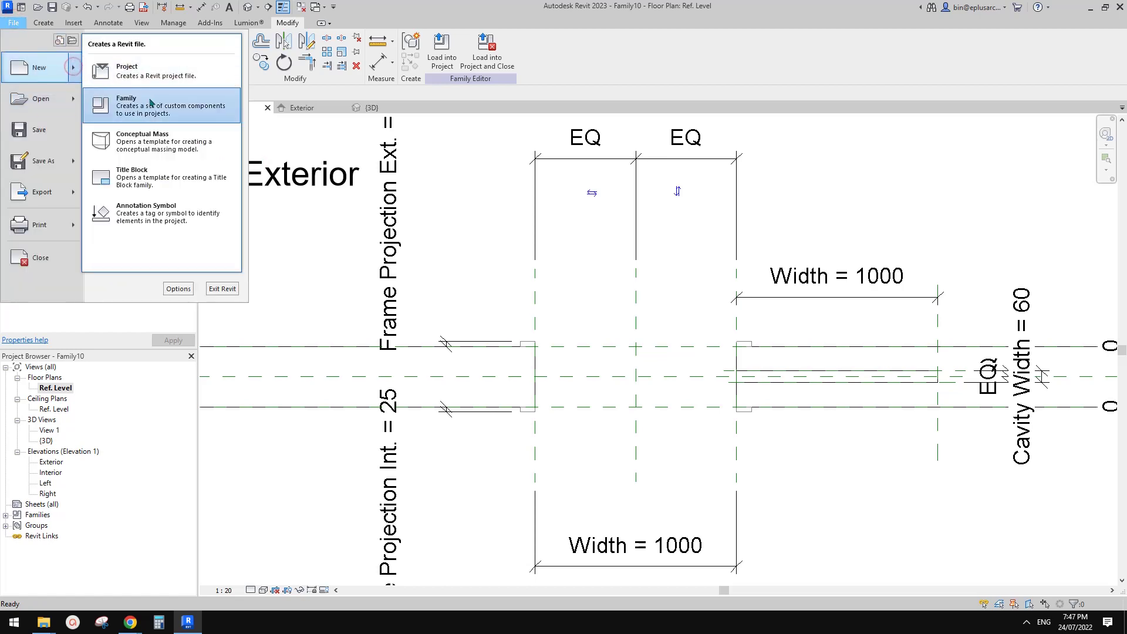
pyautogui.click(100, 100)
pyautogui.moveTo(678, 235); pyautogui.dragTo(683, 310)
pyautogui.click(447, 293)
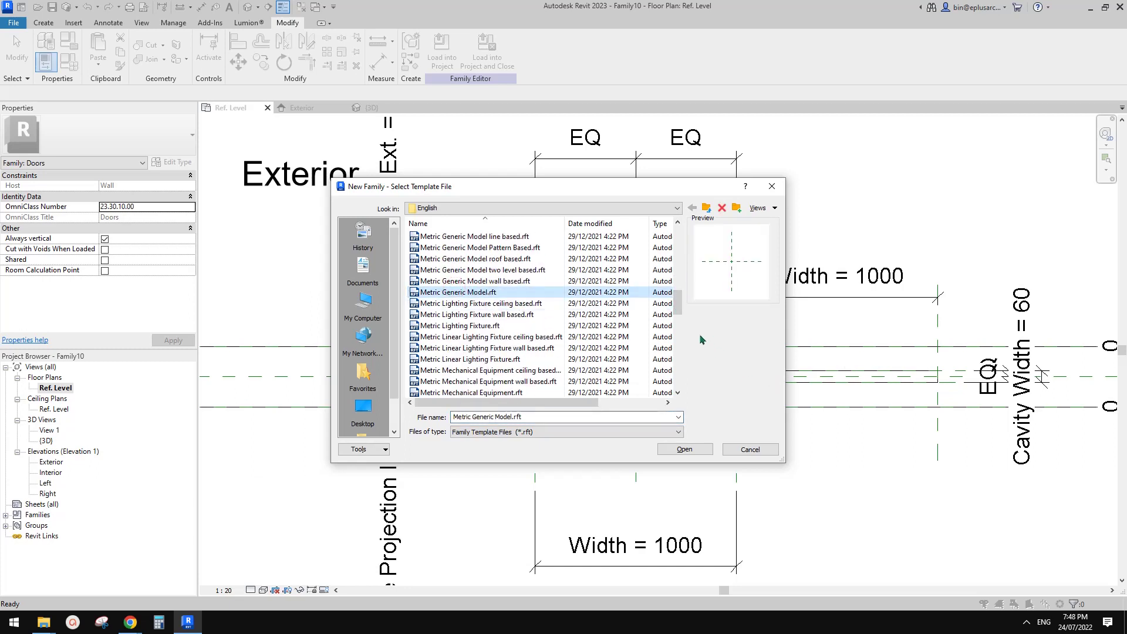
pyautogui.scroll(10, 471, 299)
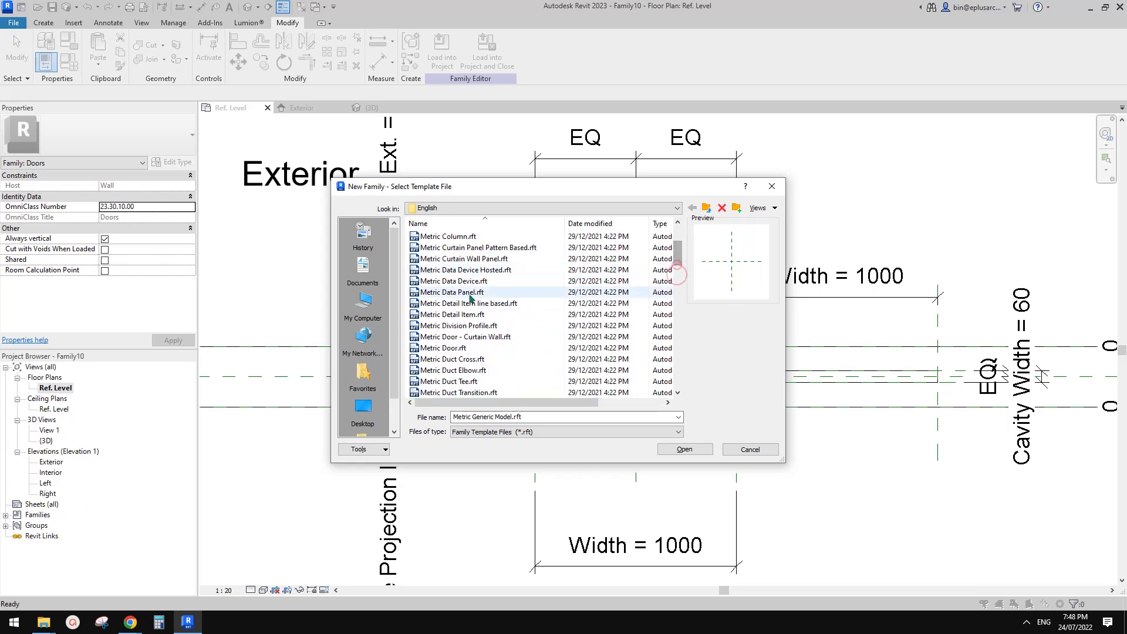
pyautogui.click(456, 348)
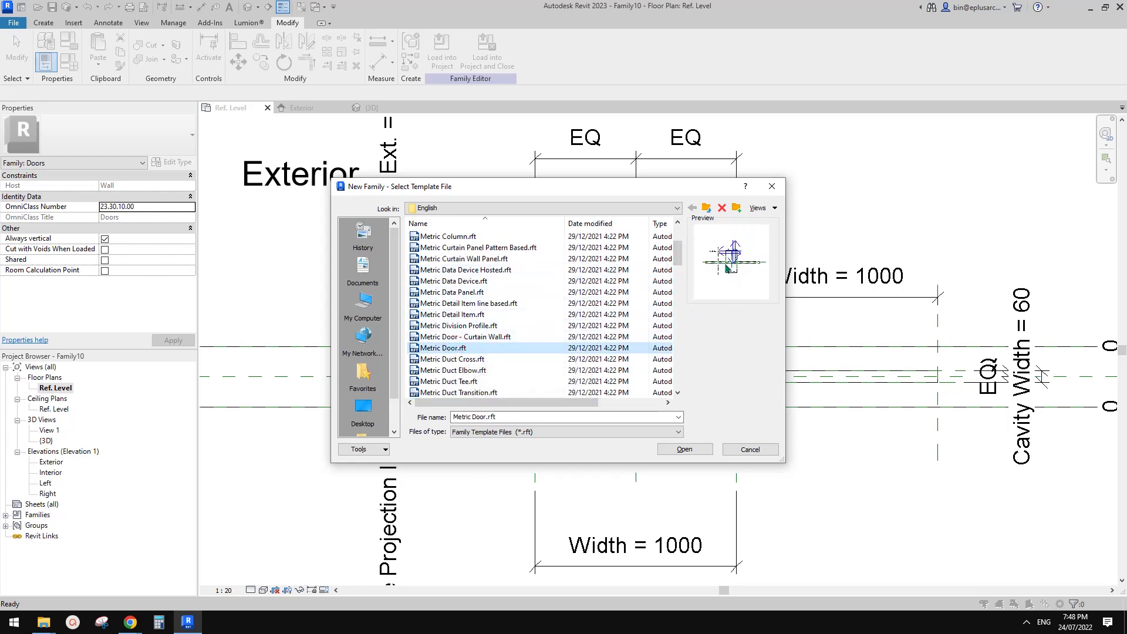
pyautogui.click(679, 335)
pyautogui.click(679, 336)
pyautogui.click(679, 335)
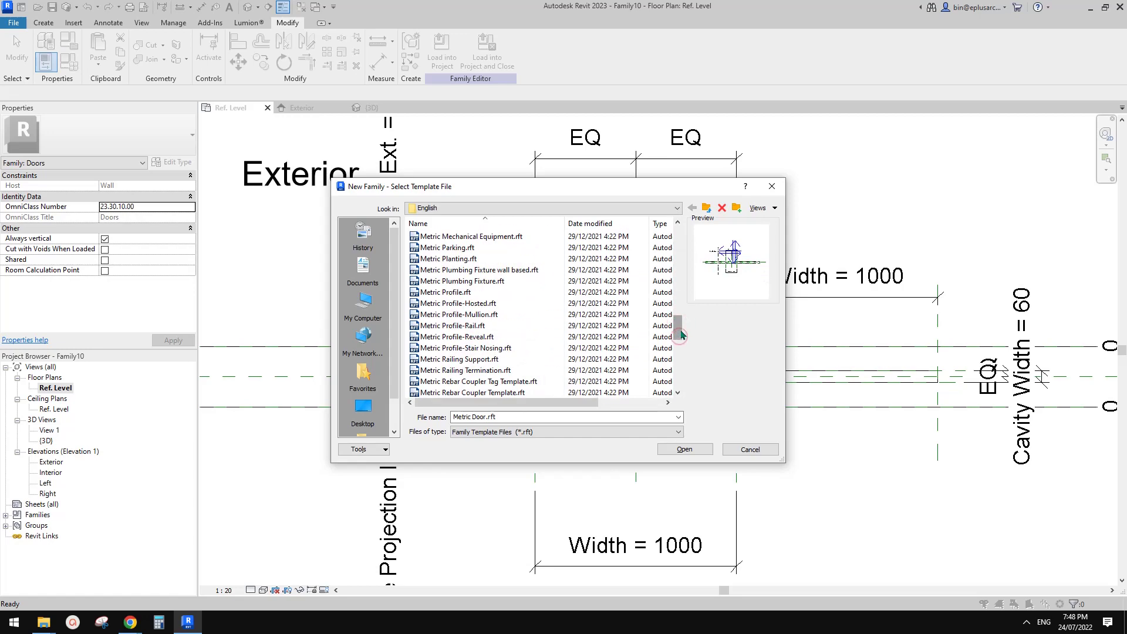
pyautogui.moveTo(680, 335); pyautogui.dragTo(679, 304)
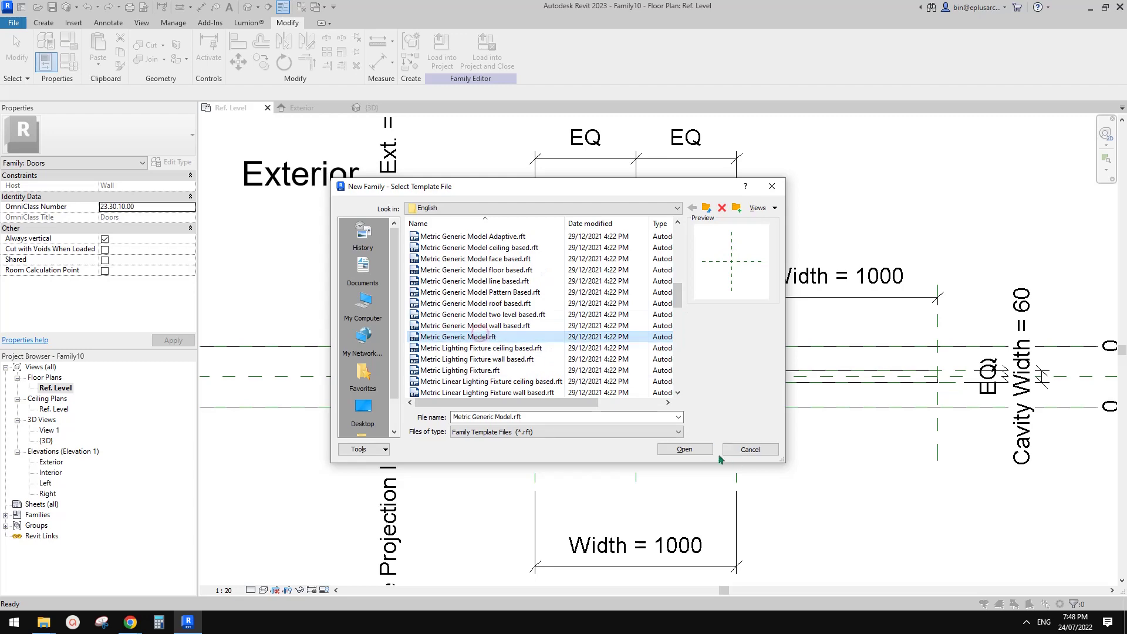
pyautogui.click(683, 449)
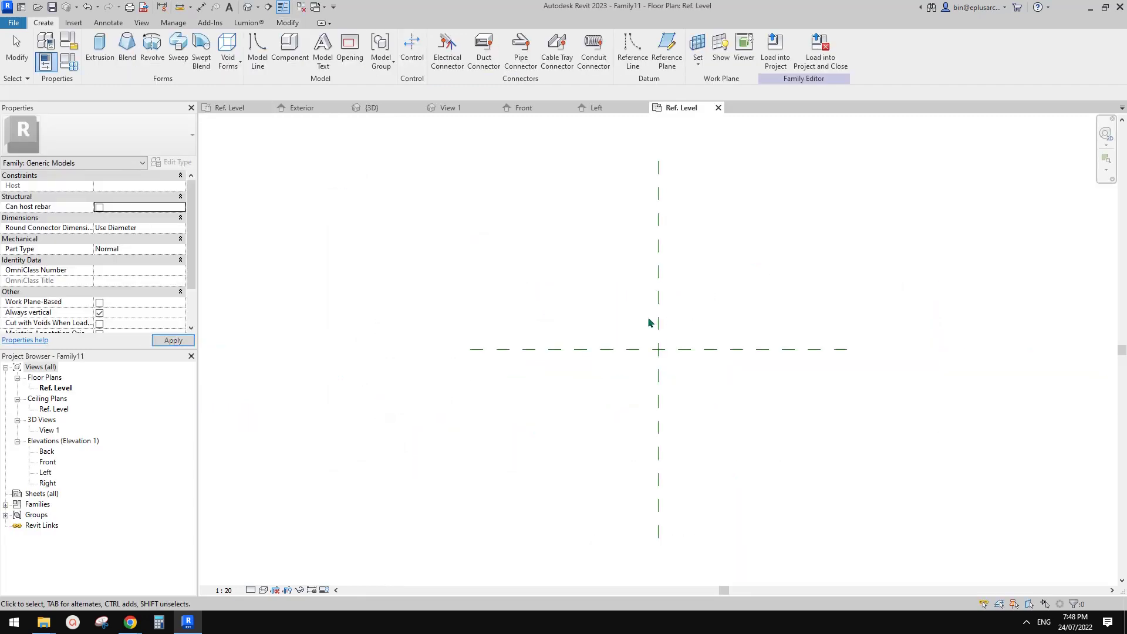
# Change the new family's category from Generic Models to Doors
pyautogui.click(72, 61)
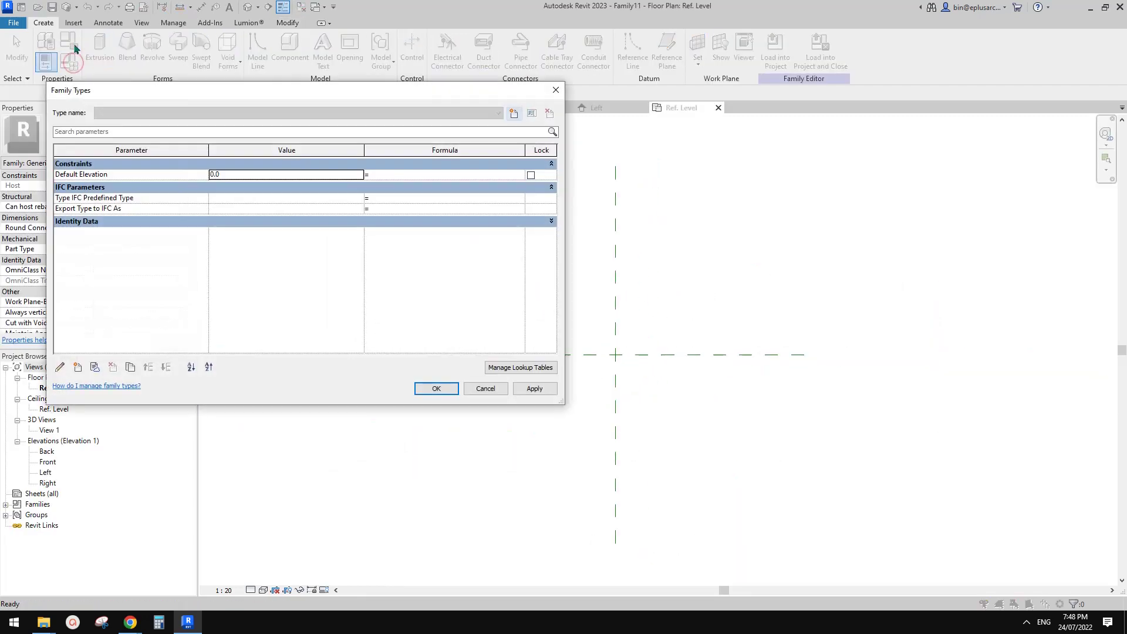
pyautogui.press('Escape')
pyautogui.click(73, 44)
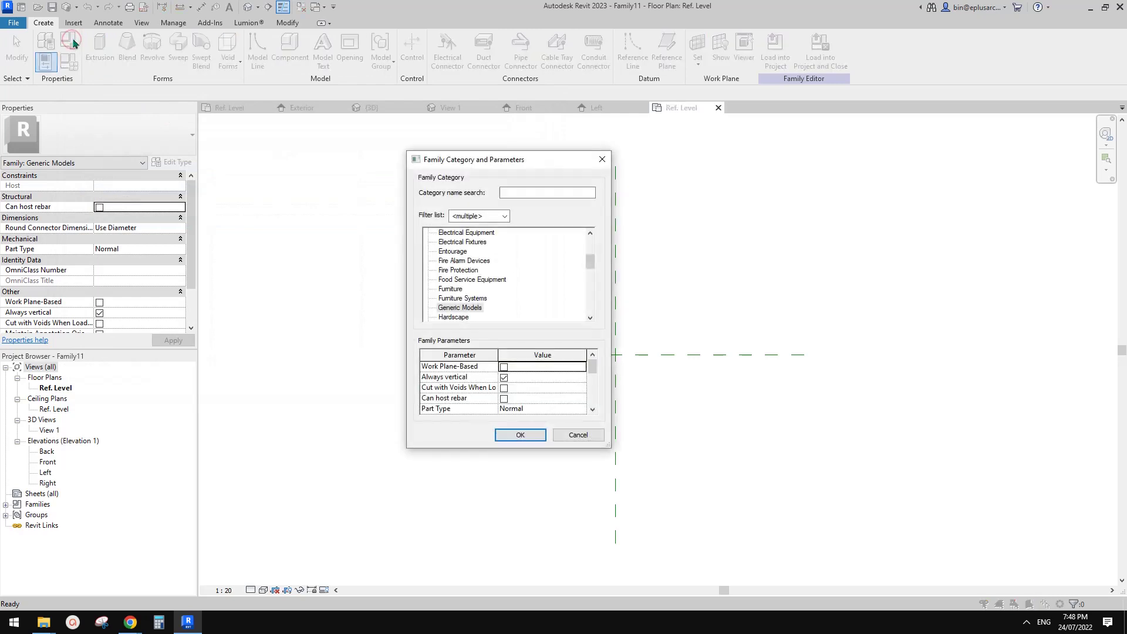
pyautogui.scroll(2, 499, 282)
pyautogui.click(446, 241)
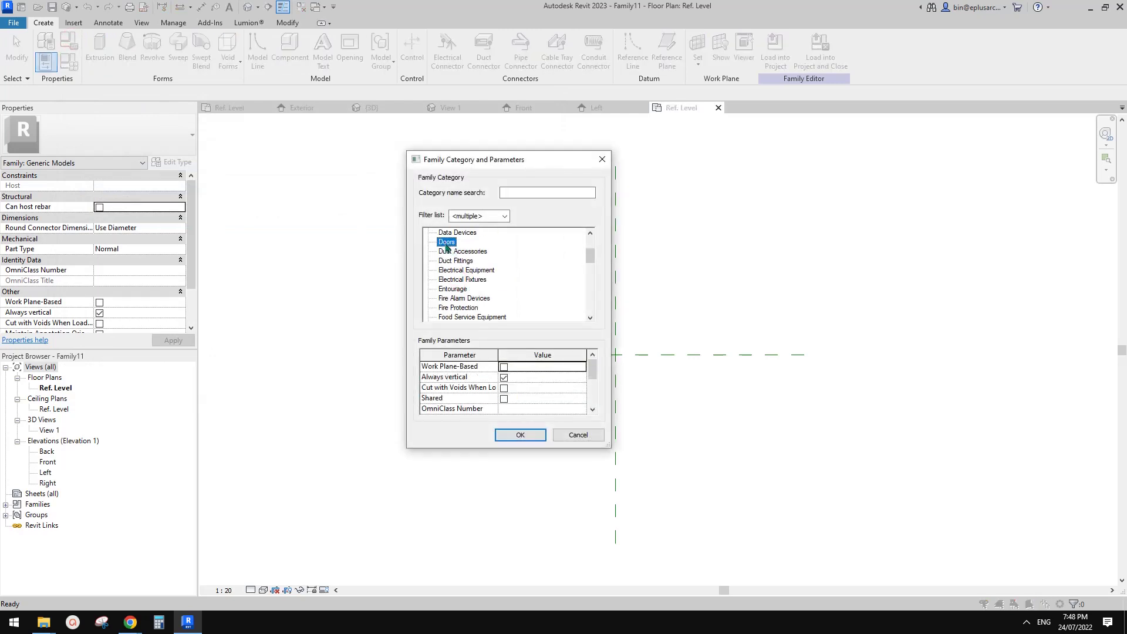
pyautogui.click(524, 435)
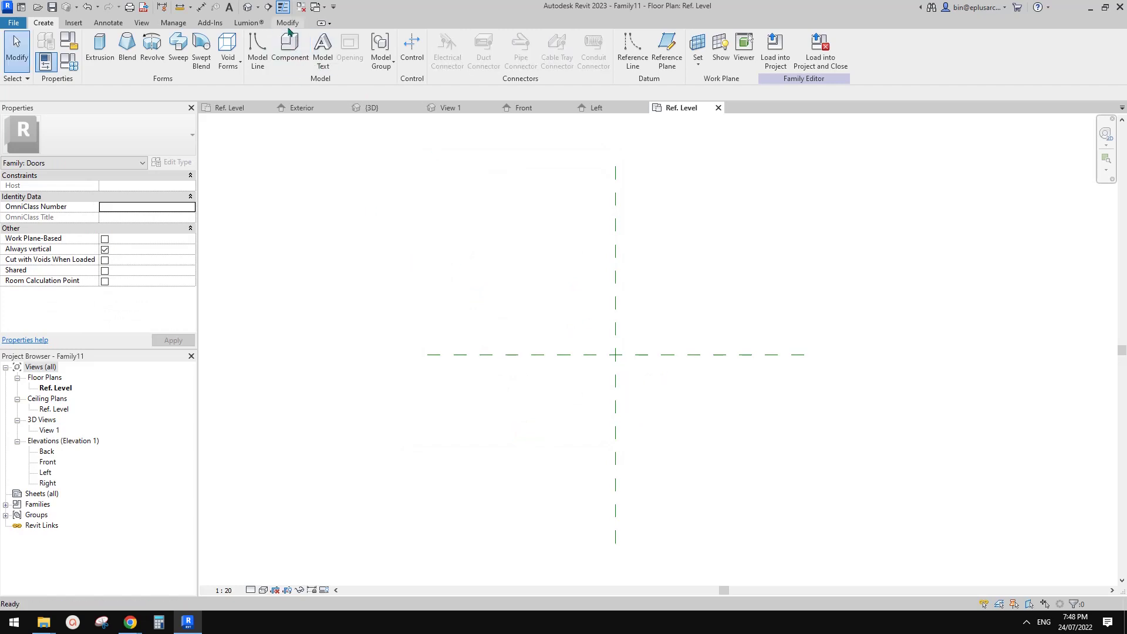
# Review the Doors subcategories in the family's object styles
pyautogui.click(288, 22)
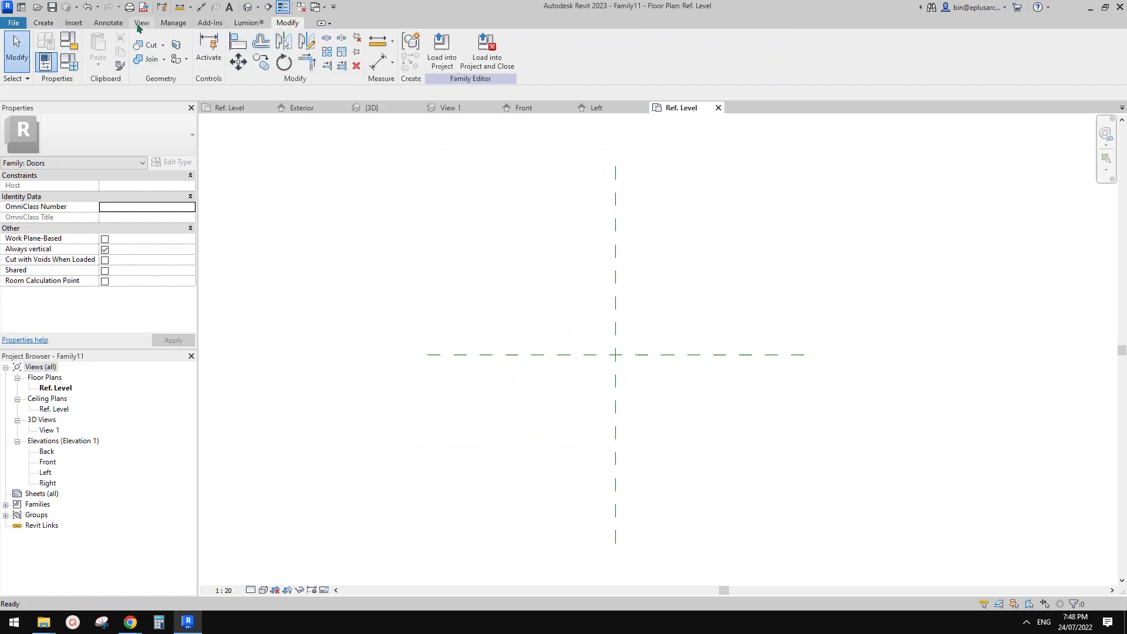
pyautogui.click(172, 23)
pyautogui.click(79, 49)
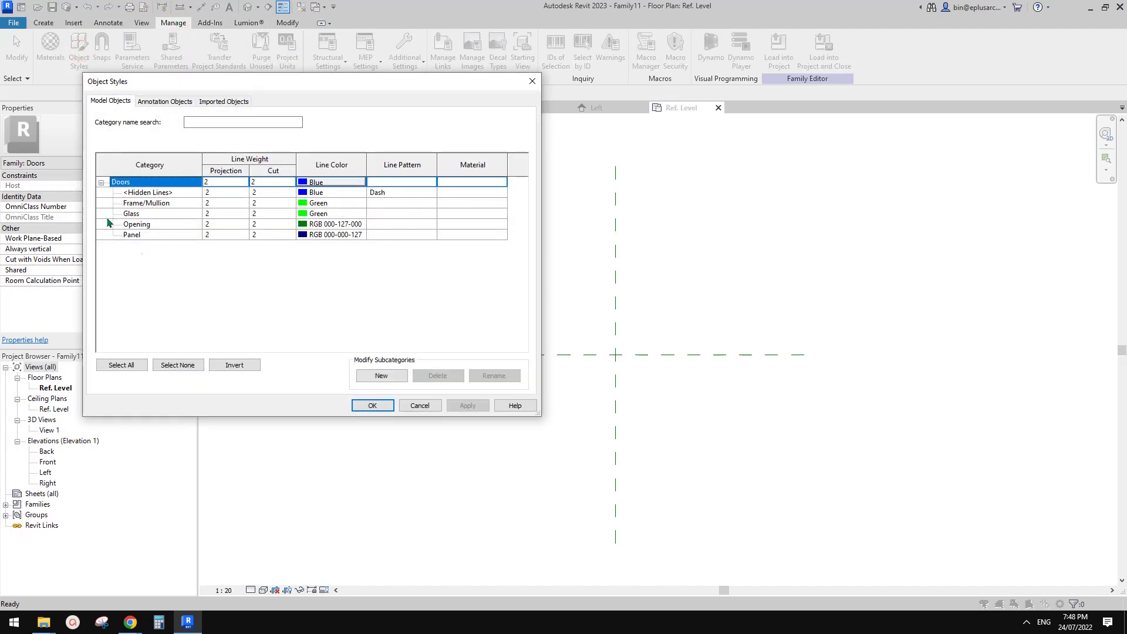
pyautogui.click(531, 81)
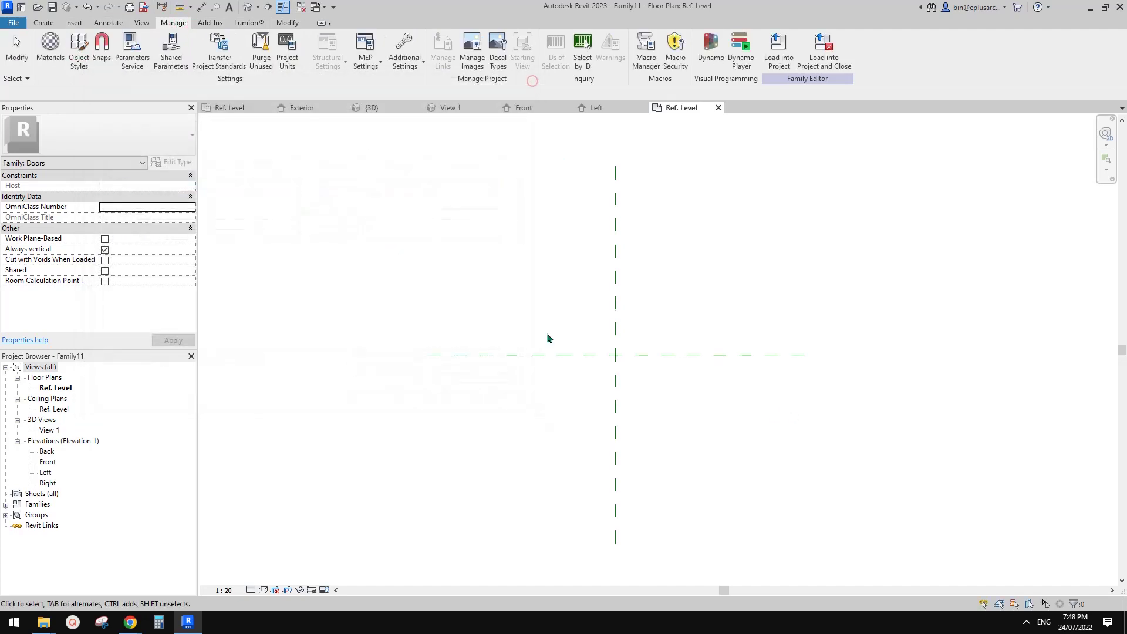
# Draw two vertical reference planes, about 980 mm left and about 1124 mm right of the centre plane
pyautogui.press('r')
pyautogui.press('p')
pyautogui.click(535, 411)
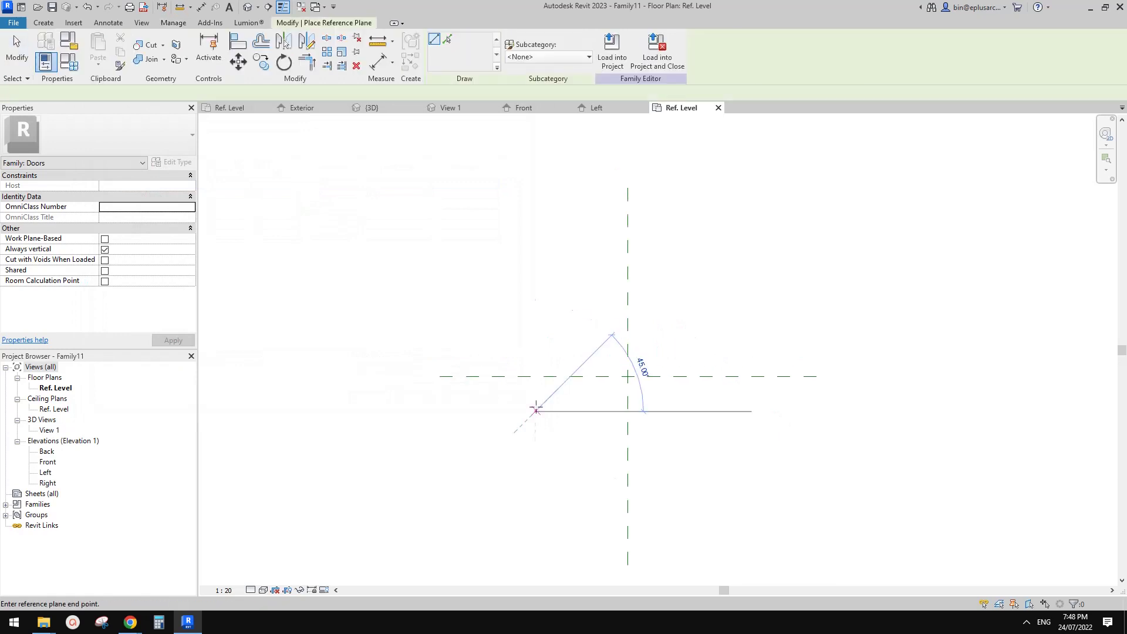
pyautogui.click(536, 335)
pyautogui.click(740, 417)
pyautogui.click(744, 340)
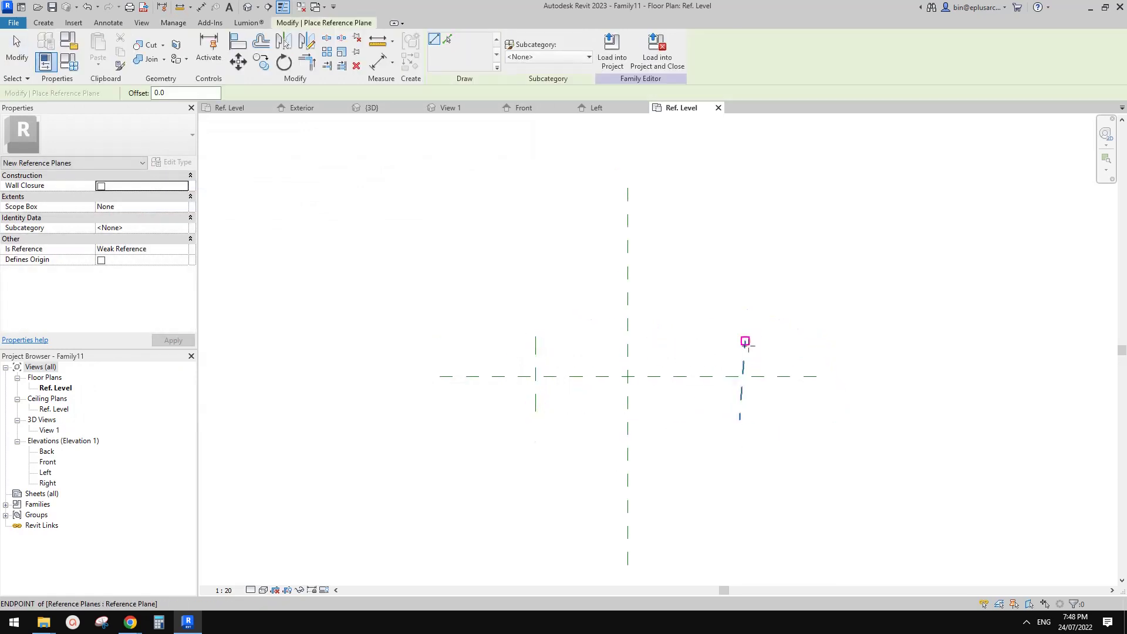
pyautogui.press('Escape')
pyautogui.press('Escape')
pyautogui.press('r')
pyautogui.press('p')
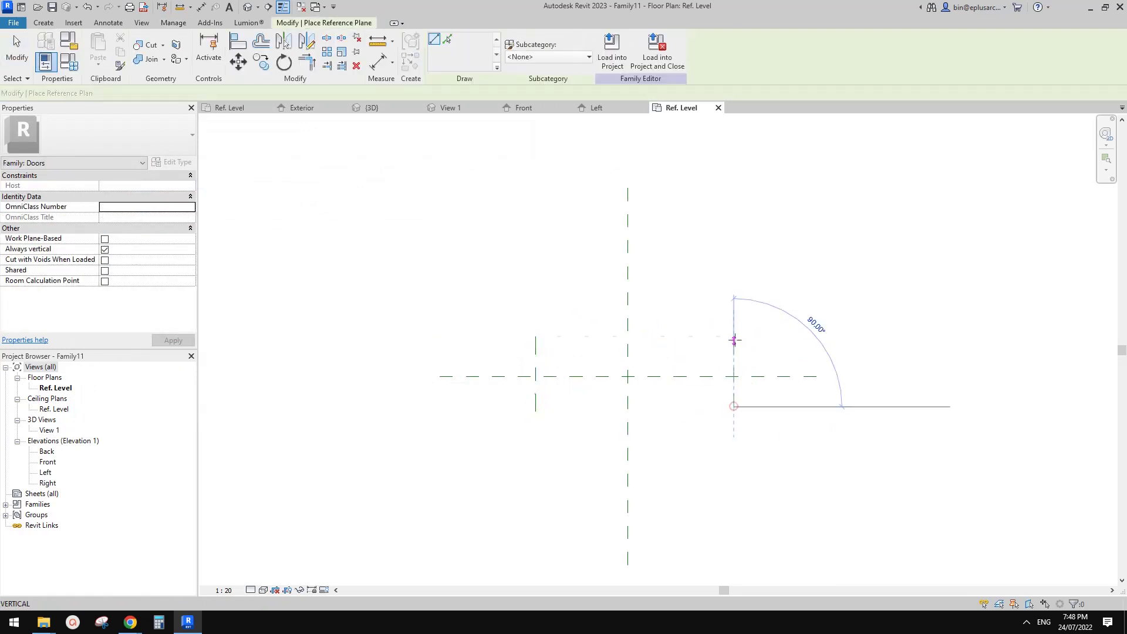
# Draw two horizontal reference planes, one slightly above and one about 180 mm below the horizontal centre plane
pyautogui.click(769, 361)
pyautogui.click(495, 361)
pyautogui.click(772, 393)
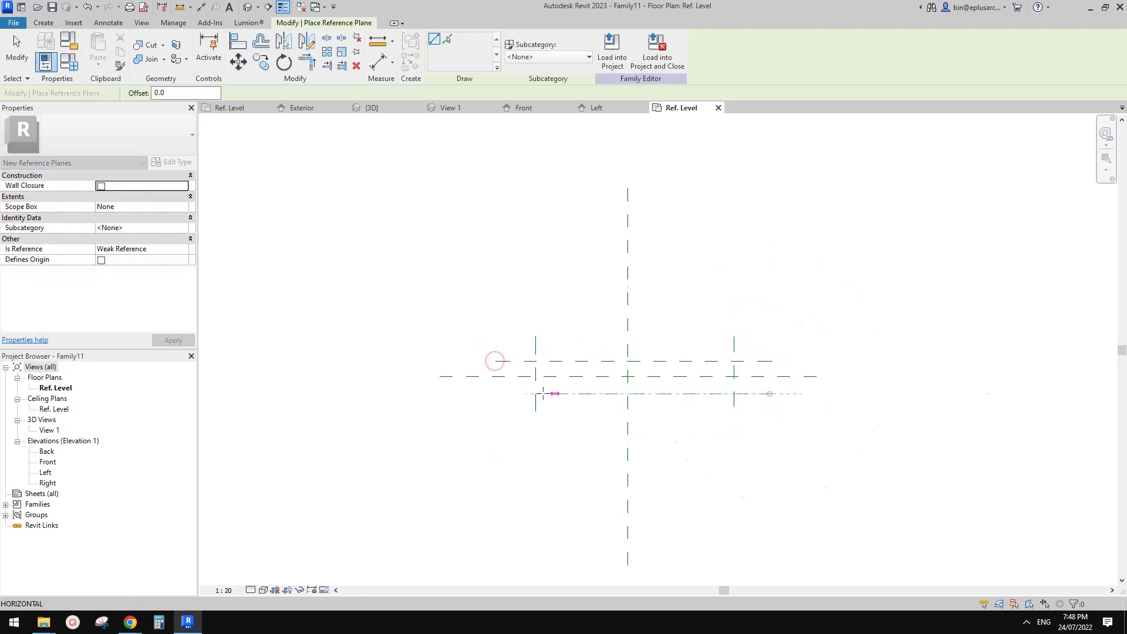
pyautogui.click(505, 393)
# Dimension the three horizontal reference planes with an equality constraint and add an overall dimension between the outer two
pyautogui.press('d')
pyautogui.press('i')
pyautogui.click(695, 393)
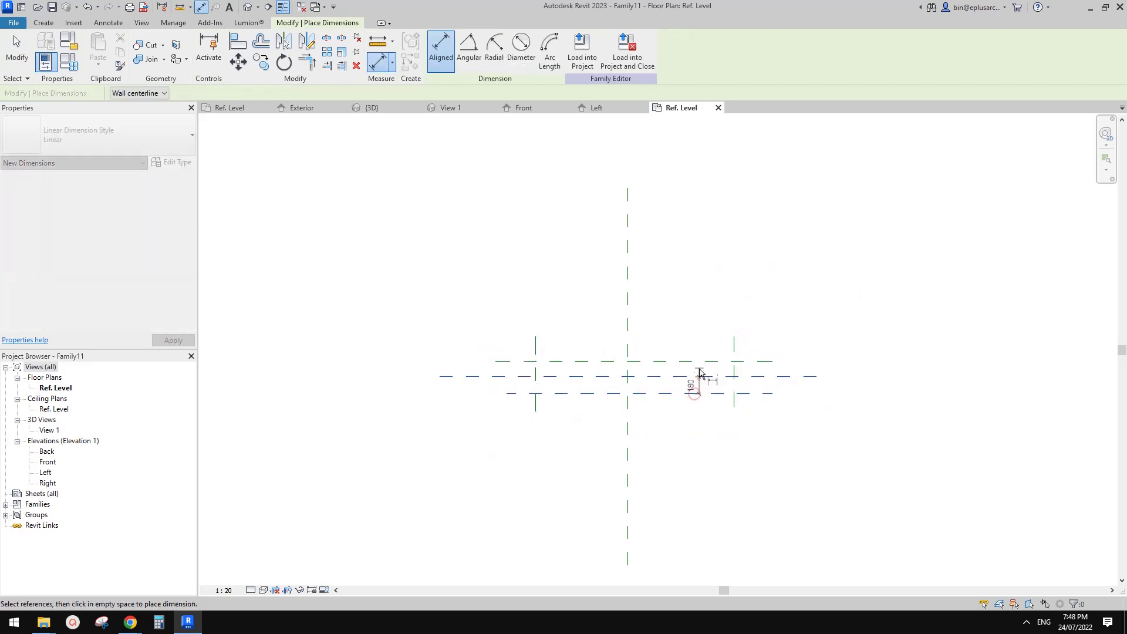
pyautogui.click(698, 377)
pyautogui.click(701, 361)
pyautogui.click(757, 378)
pyautogui.click(749, 360)
pyautogui.click(744, 394)
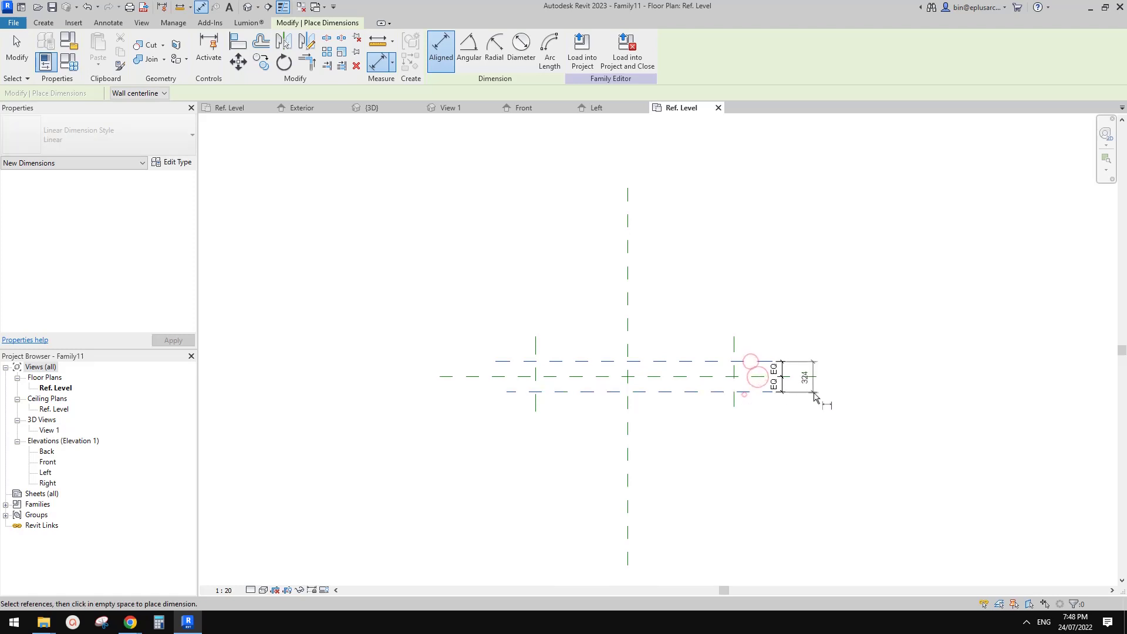
pyautogui.click(814, 393)
# Dimension the three vertical reference planes with an equality constraint and add an overall dimension between the outer two
pyautogui.click(734, 340)
pyautogui.click(628, 339)
pyautogui.click(535, 351)
pyautogui.click(640, 308)
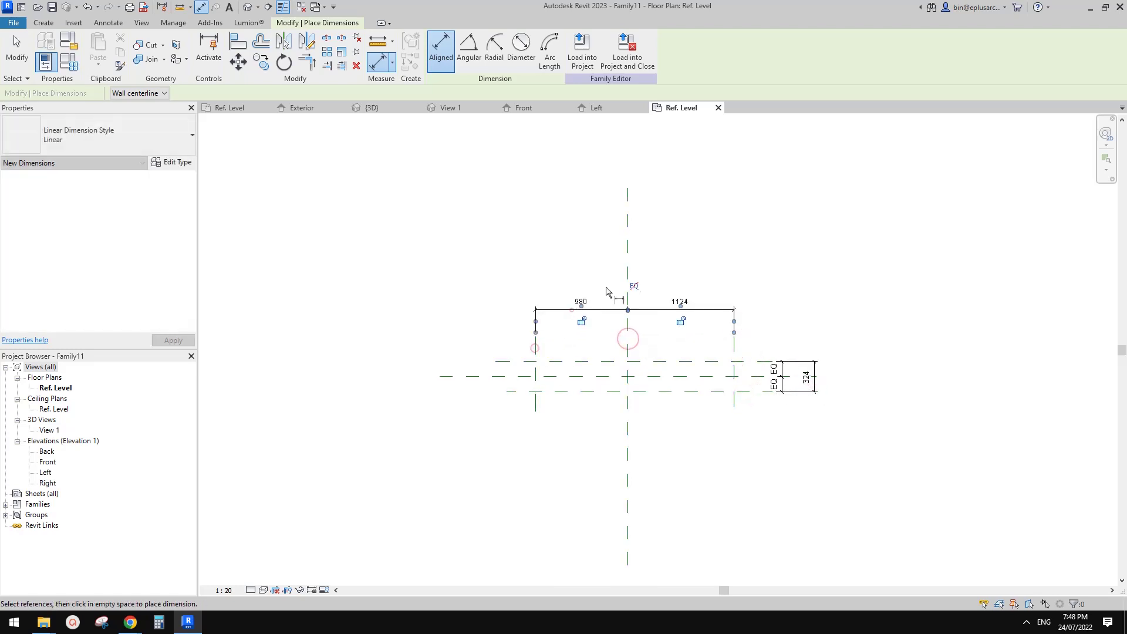
pyautogui.click(633, 286)
pyautogui.click(733, 346)
pyautogui.click(519, 349)
pyautogui.click(542, 276)
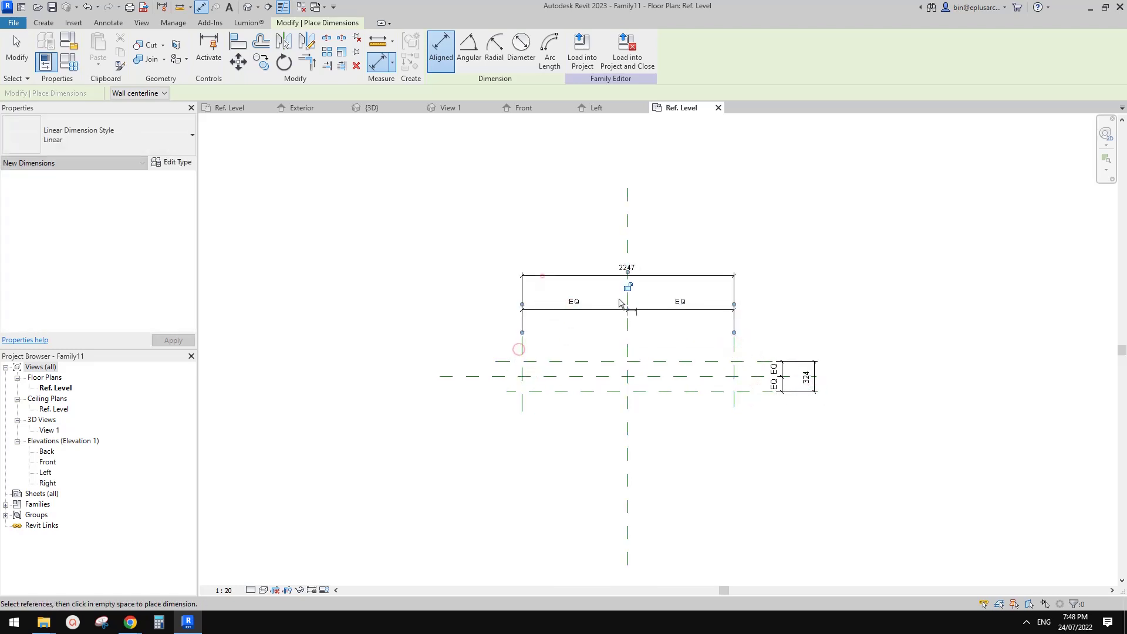
# Label the overall dimension between the outer vertical reference planes with a new type parameter named W
pyautogui.press('Escape')
pyautogui.press('Escape')
pyautogui.click(624, 280)
pyautogui.click(552, 50)
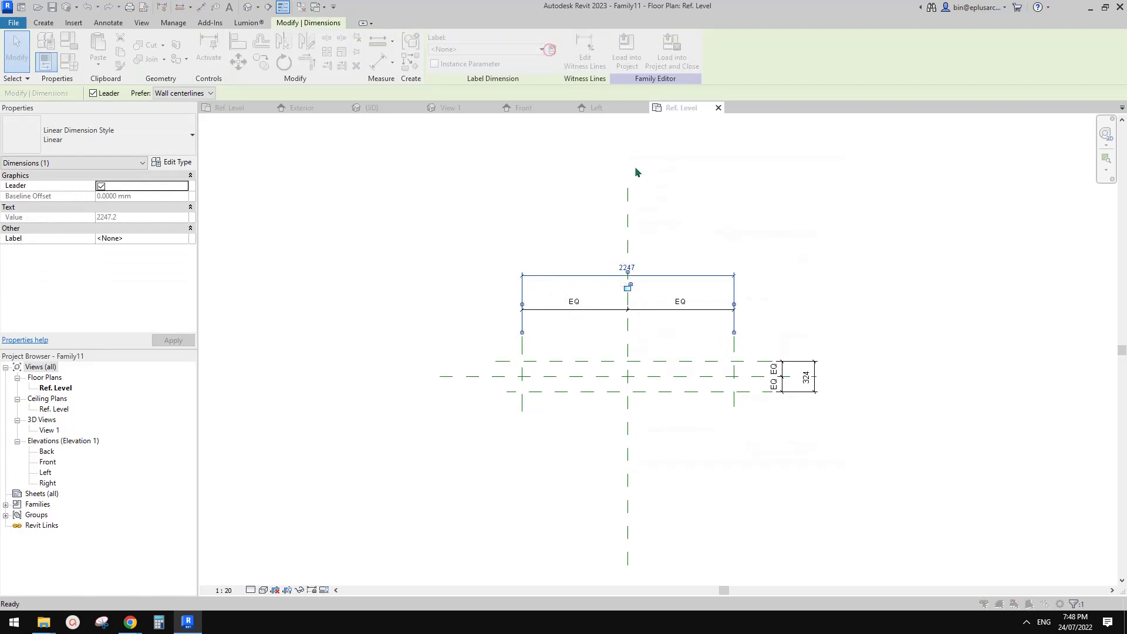
pyautogui.write('W')
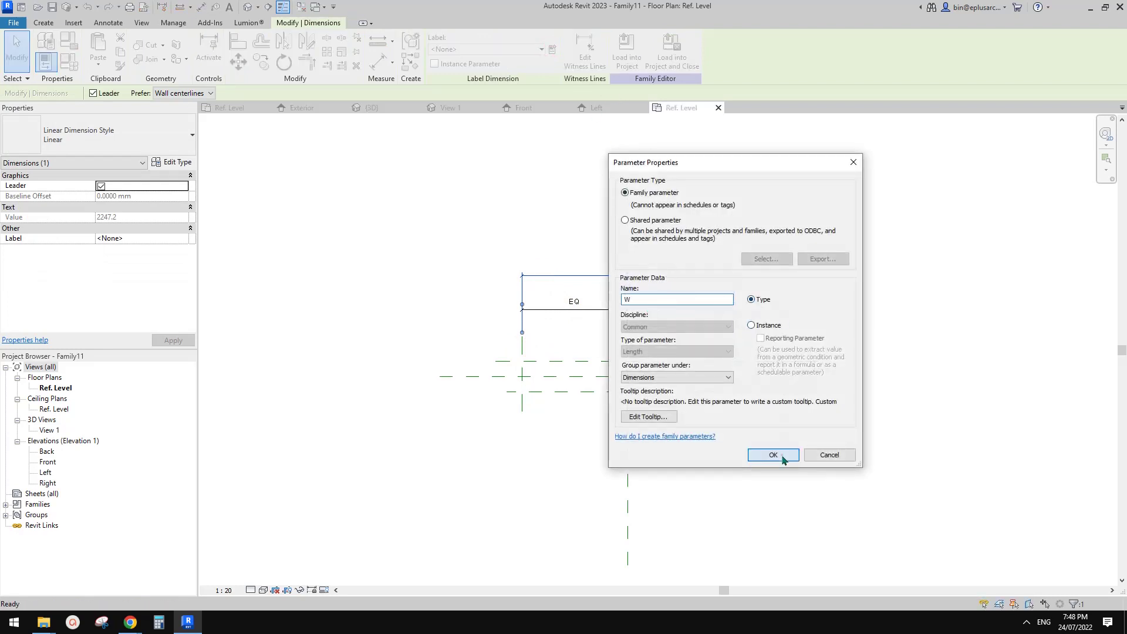
pyautogui.click(773, 455)
pyautogui.click(608, 446)
# Label the overall dimension between the outer horizontal reference planes with a new type parameter named TH
pyautogui.click(815, 381)
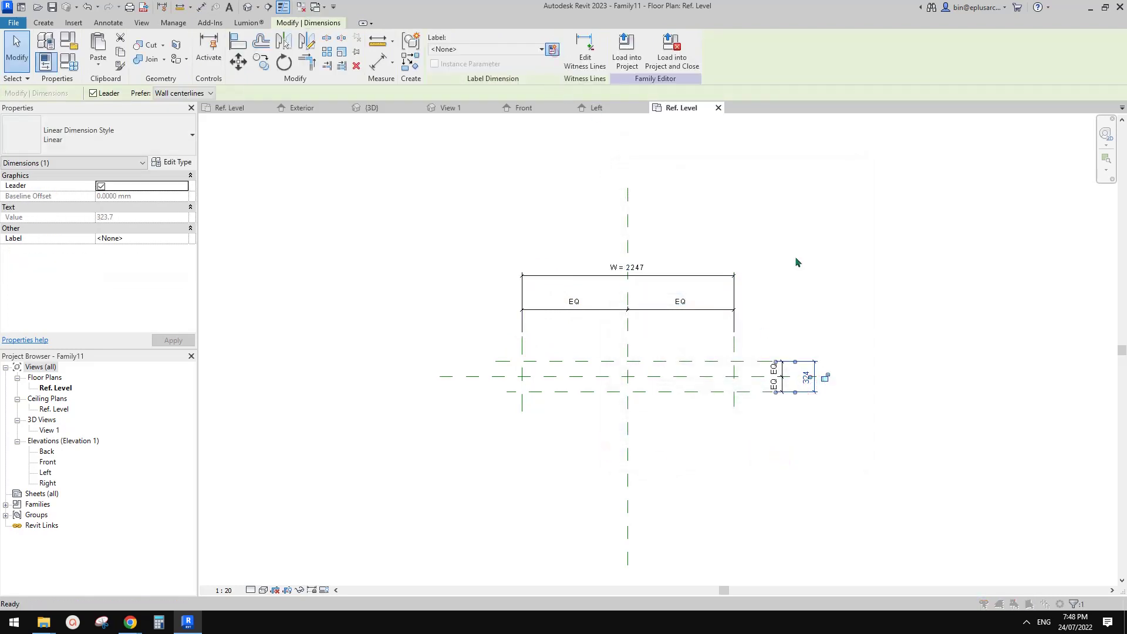
pyautogui.click(552, 50)
pyautogui.write('TH')
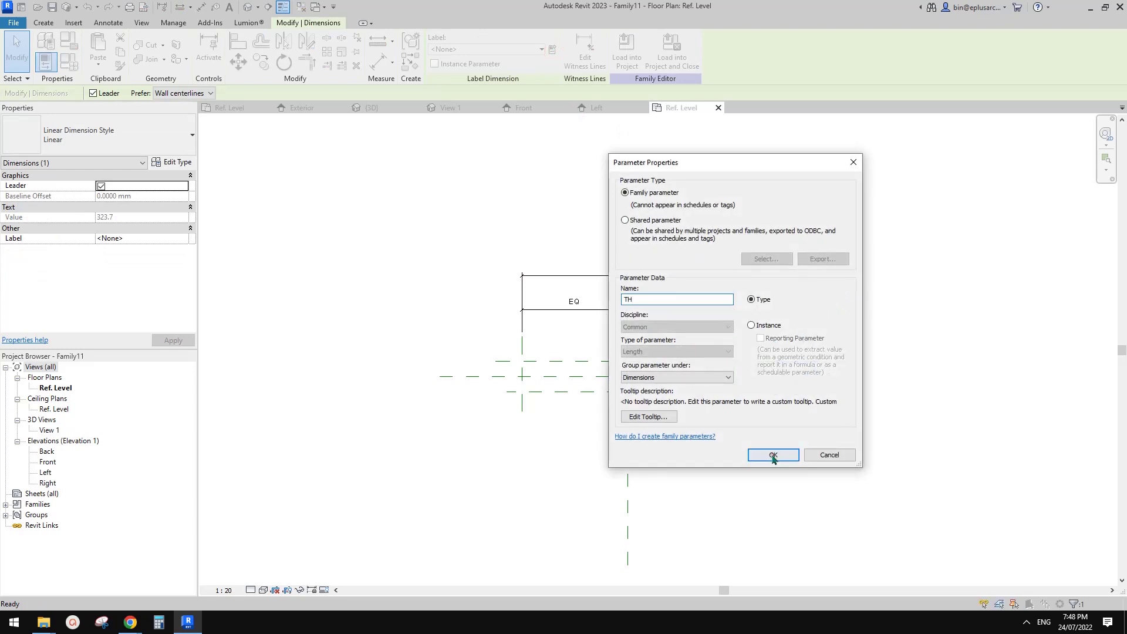
pyautogui.click(773, 455)
pyautogui.click(712, 456)
# In the Front elevation, draw a horizontal reference plane about 1434 mm above Ref. Level, extending past both outer vertical planes
pyautogui.doubleClick(48, 461)
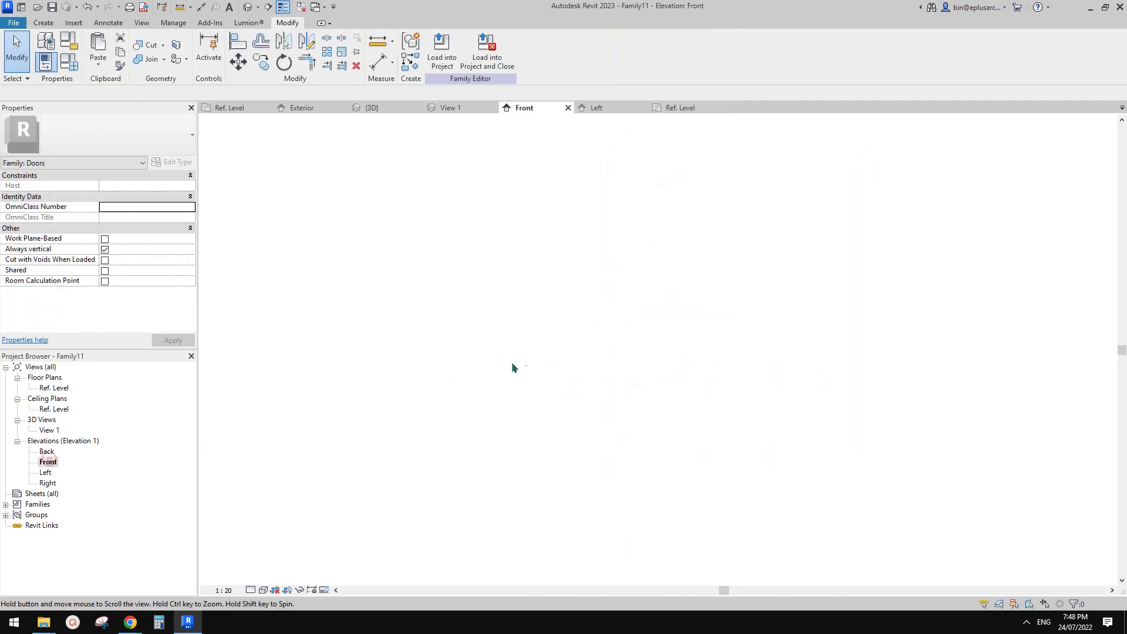
pyautogui.press('r')
pyautogui.press('p')
pyautogui.click(813, 286)
pyautogui.click(424, 286)
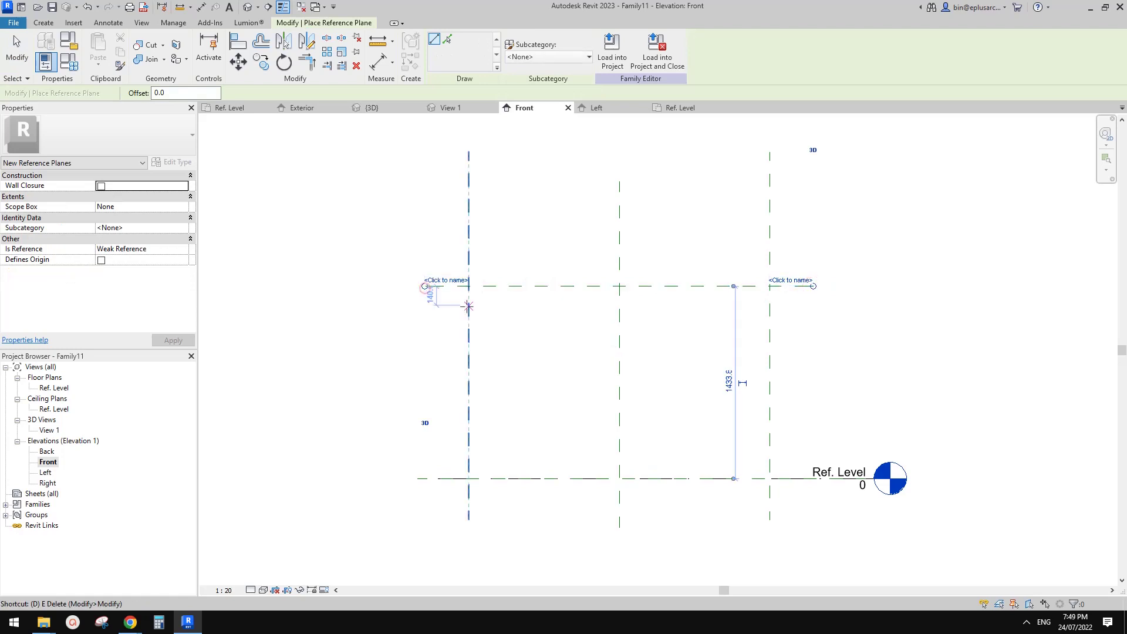
# Dimension the height from Ref. Level to the upper reference plane and label it with a new type parameter named H
pyautogui.press('i')
pyautogui.click(519, 286)
pyautogui.click(522, 478)
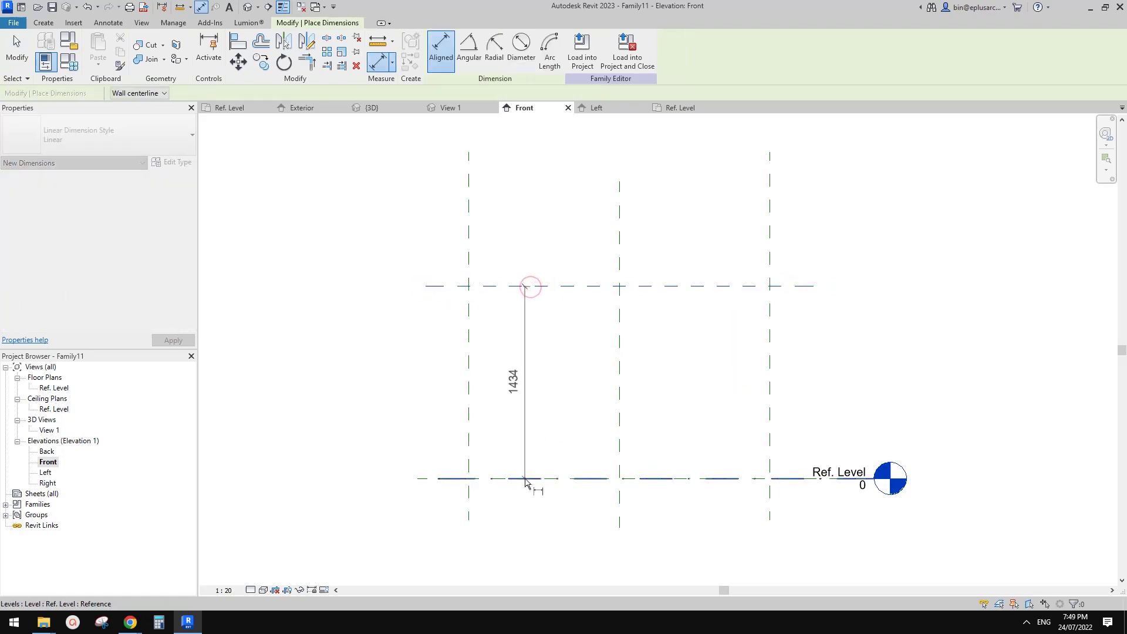
pyautogui.click(520, 366)
pyautogui.press('Escape')
pyautogui.press('Escape')
pyautogui.click(551, 49)
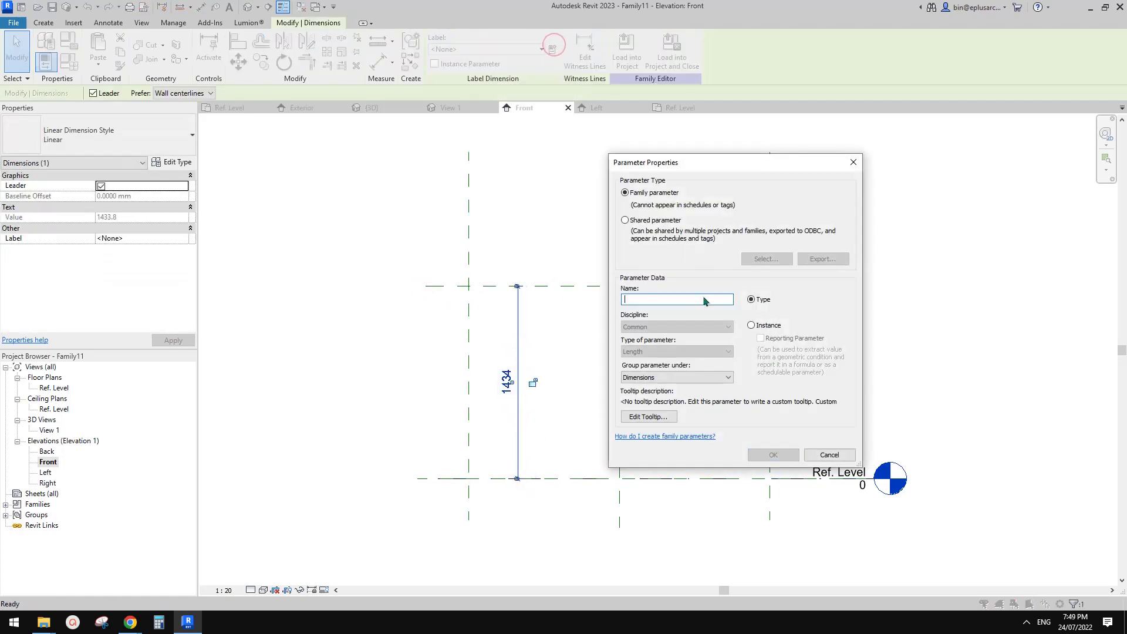
pyautogui.write('H')
pyautogui.click(772, 455)
pyautogui.click(712, 536)
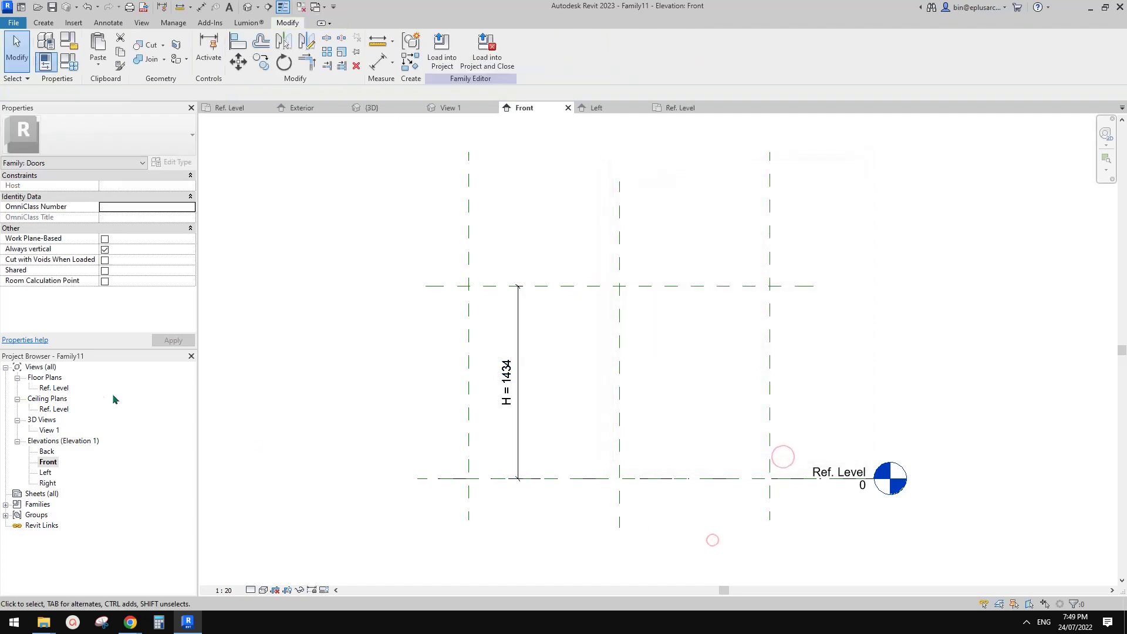
# In the Ref. Level plan, sketch a rectangular extrusion profile on the four outer reference planes and lock all sides to them
pyautogui.doubleClick(54, 388)
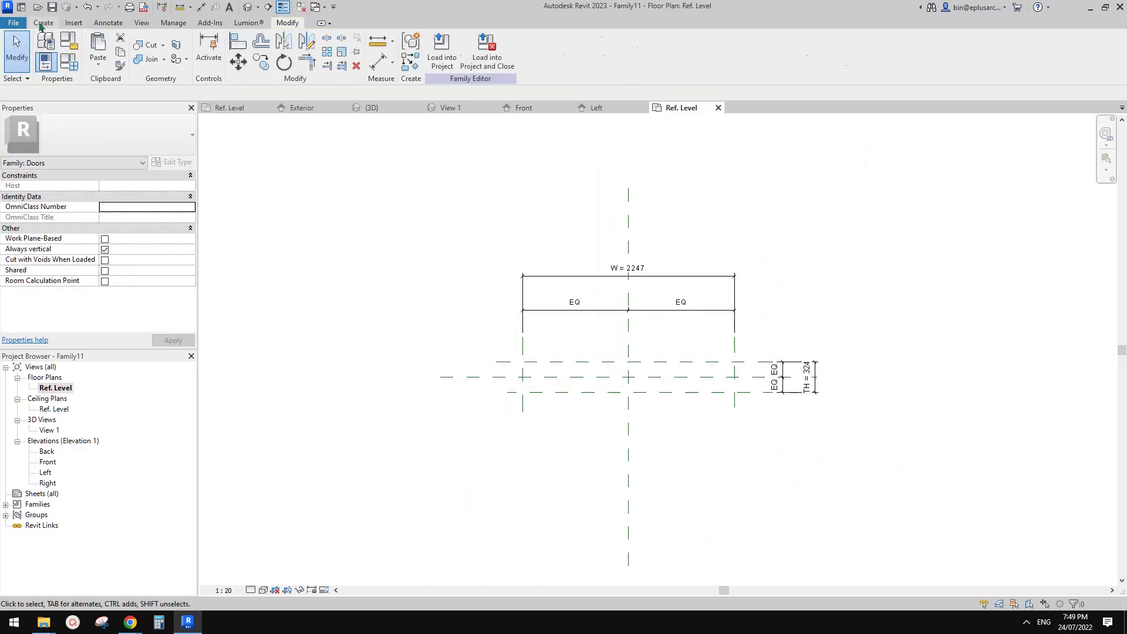
pyautogui.click(44, 22)
pyautogui.click(100, 47)
pyautogui.click(473, 39)
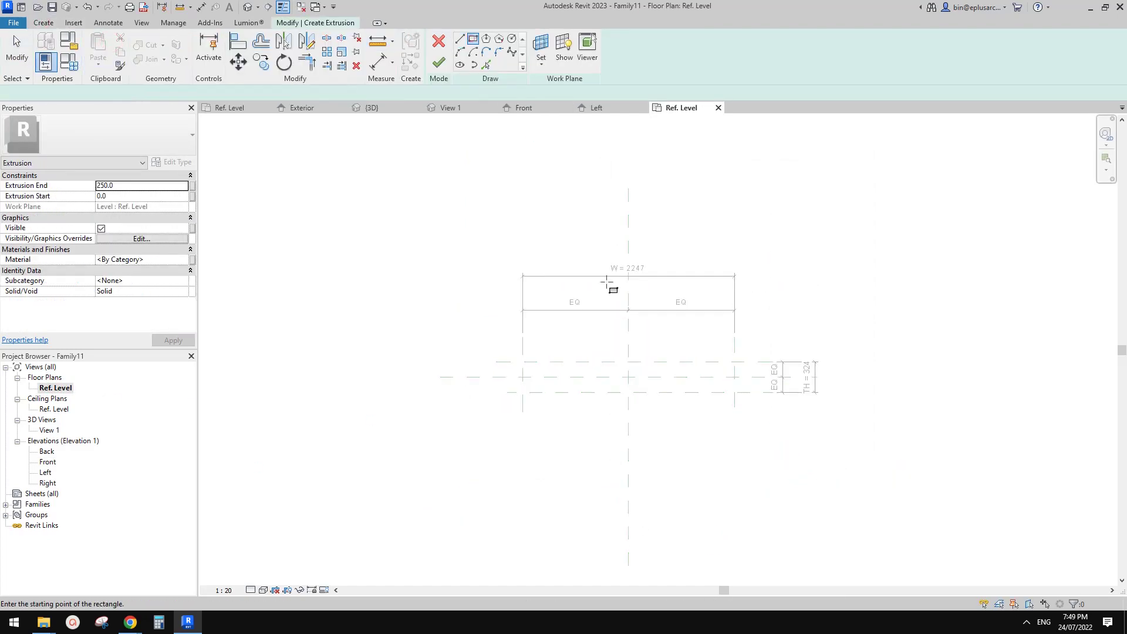
pyautogui.click(523, 361)
pyautogui.click(734, 392)
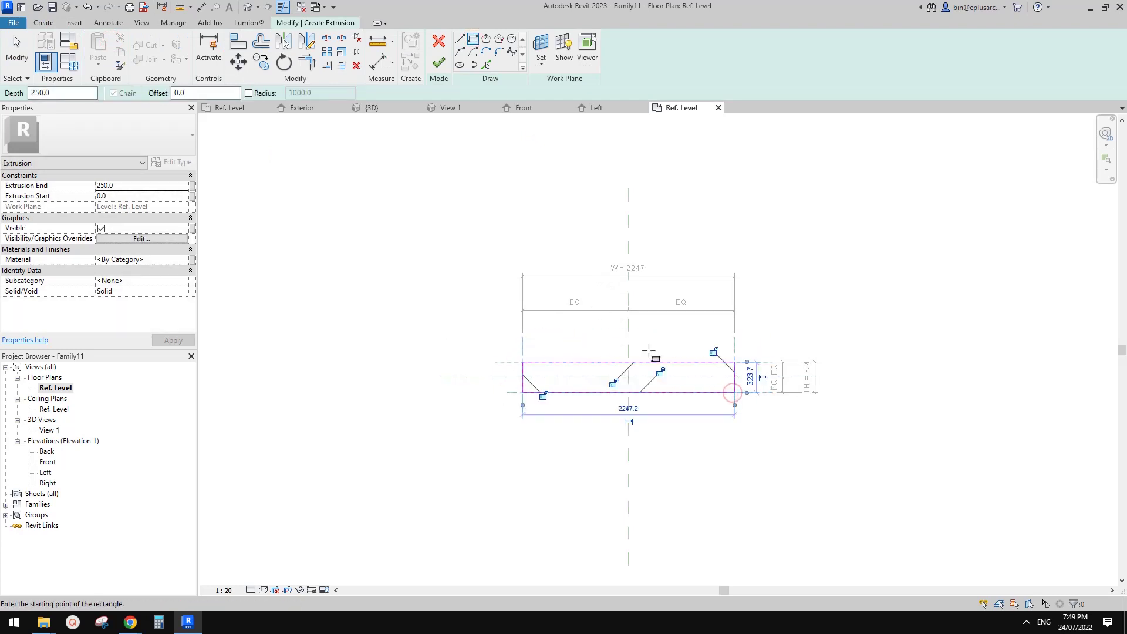
pyautogui.click(543, 395)
pyautogui.click(613, 383)
pyautogui.click(713, 351)
pyautogui.click(660, 372)
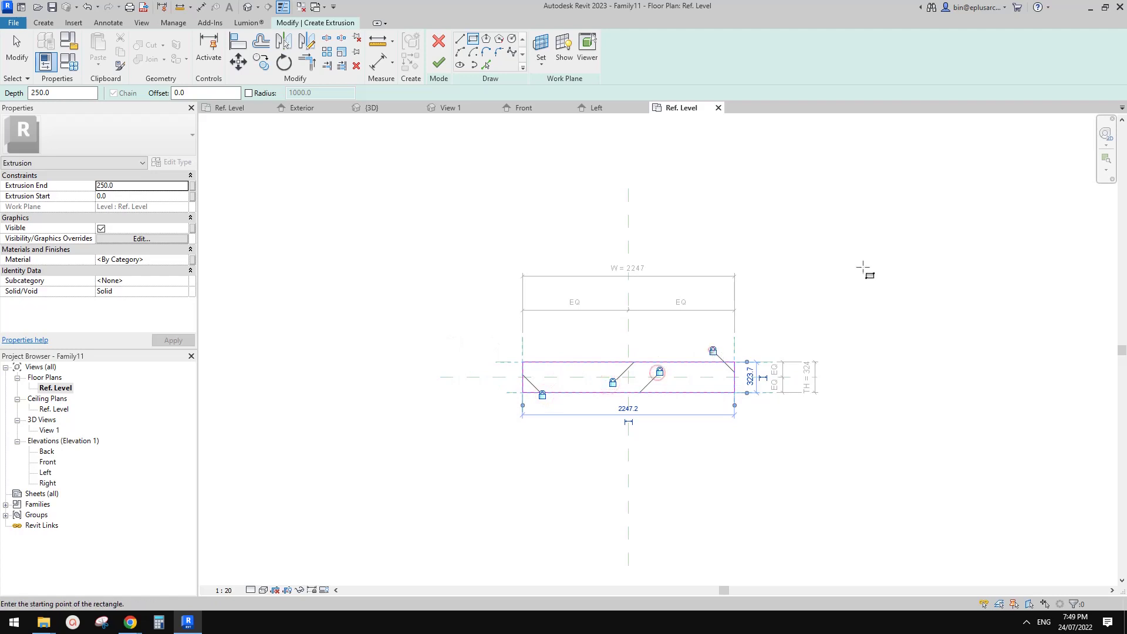
# Finish the extrusion, then stretch its top face to the upper reference plane in the Front elevation and lock it there
pyautogui.doubleClick(47, 462)
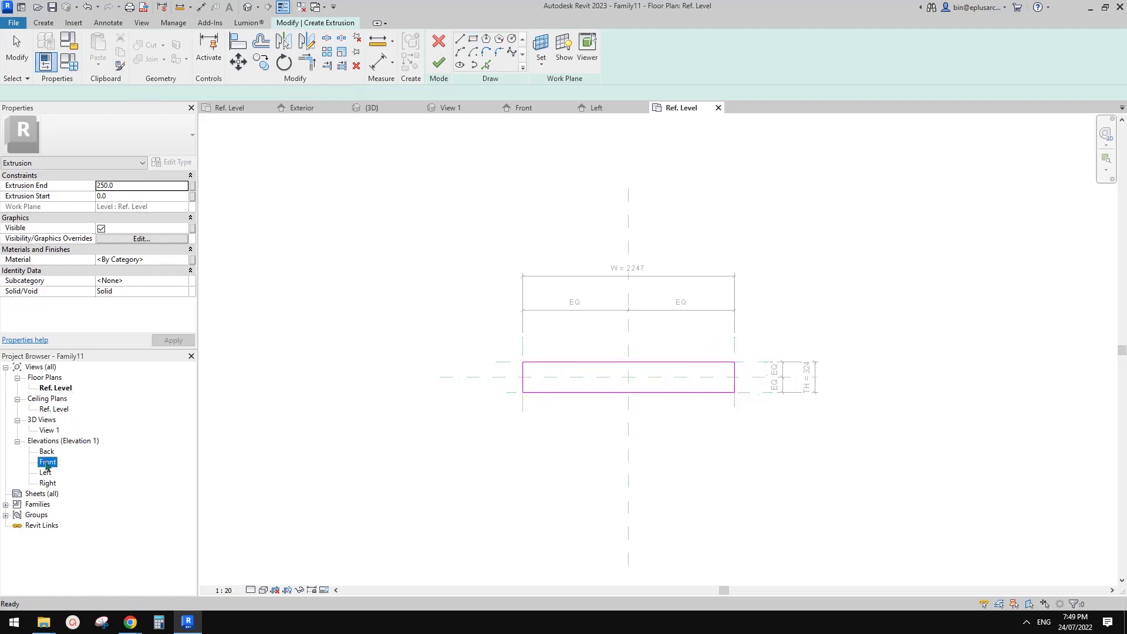
pyautogui.click(445, 66)
pyautogui.moveTo(621, 445); pyautogui.dragTo(638, 289)
pyautogui.click(640, 267)
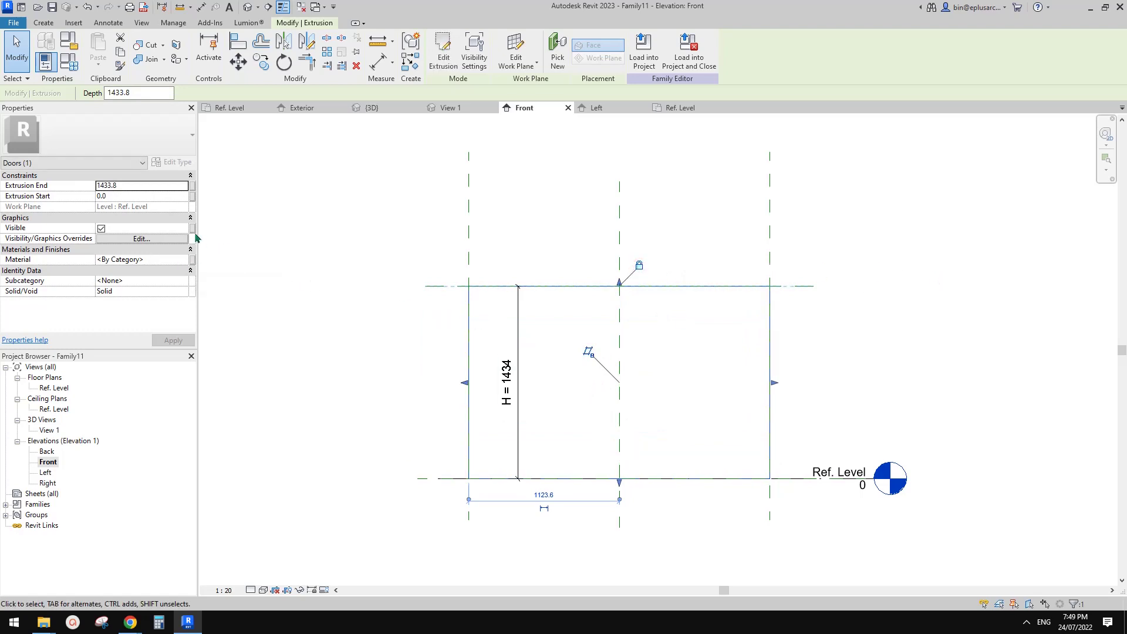
pyautogui.moveTo(736, 394); pyautogui.dragTo(729, 393, button='middle')
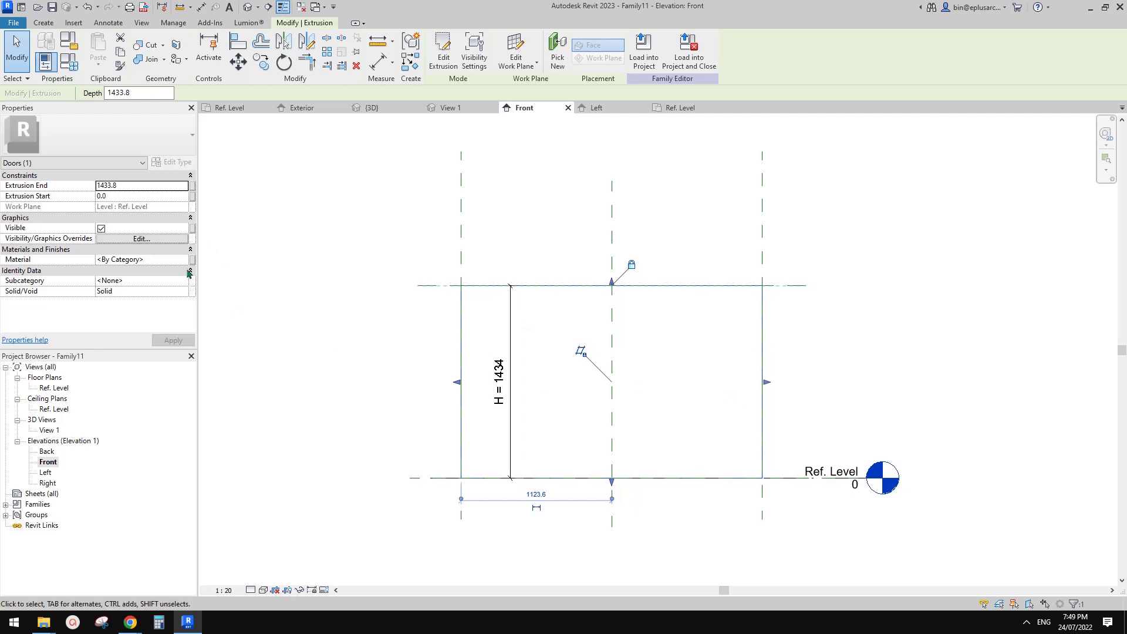
pyautogui.click(771, 351)
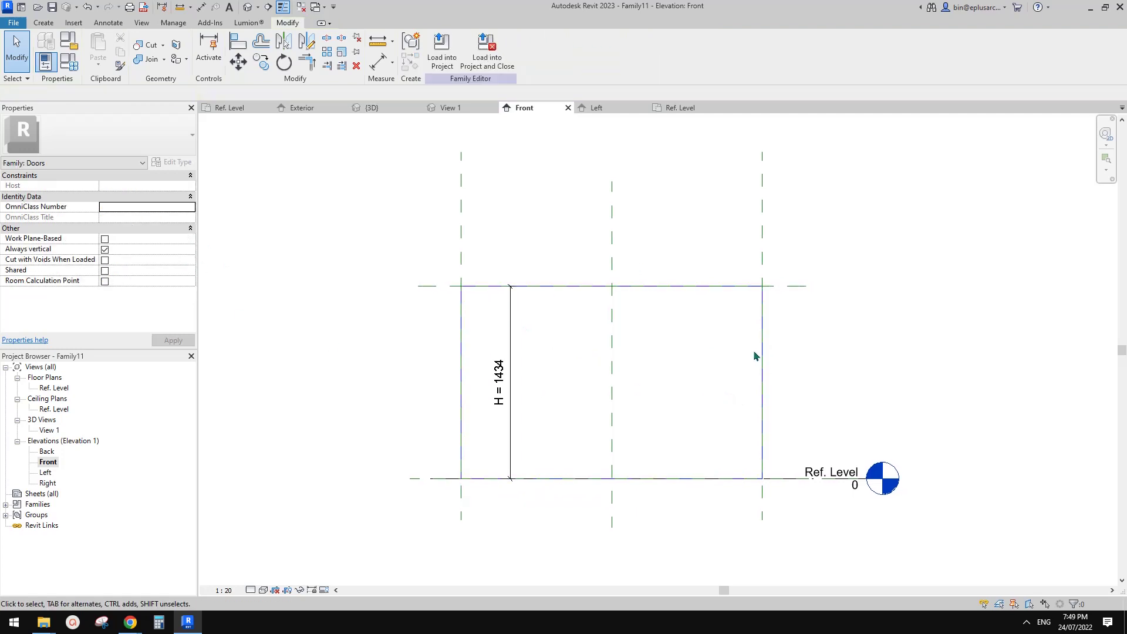
# In the 3D view, set the family parameters H to 2400, TH to 45 and W to 900
pyautogui.click(246, 12)
pyautogui.keyDown('shift'); pyautogui.moveTo(519, 154); pyautogui.dragTo(833, 289, button='middle'); pyautogui.keyUp('shift')
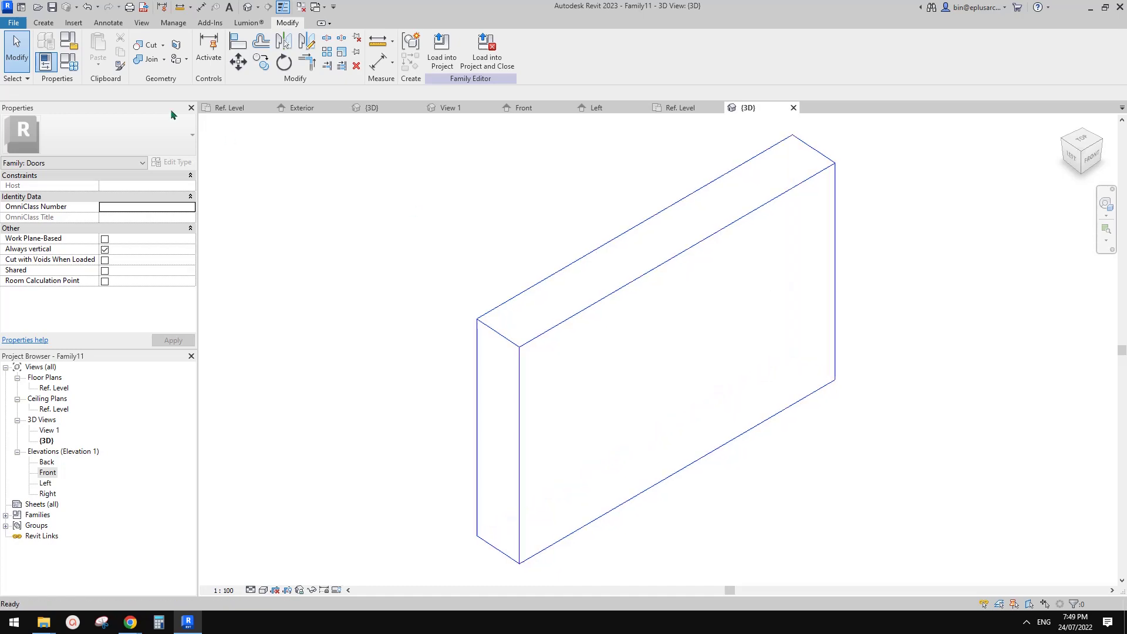
pyautogui.click(70, 62)
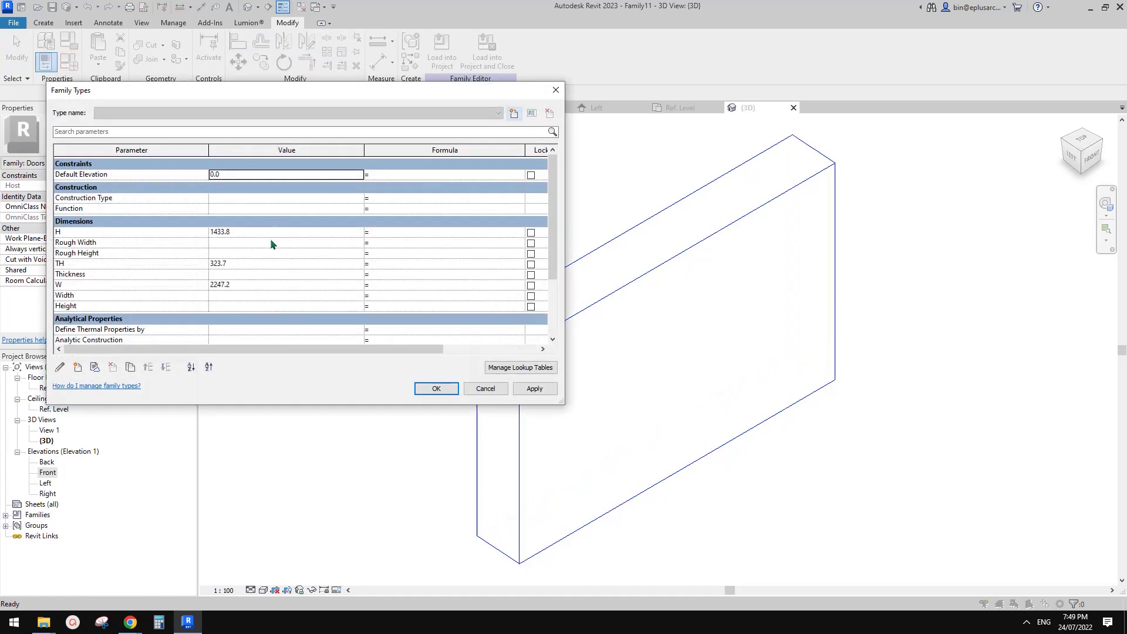
pyautogui.click(246, 232)
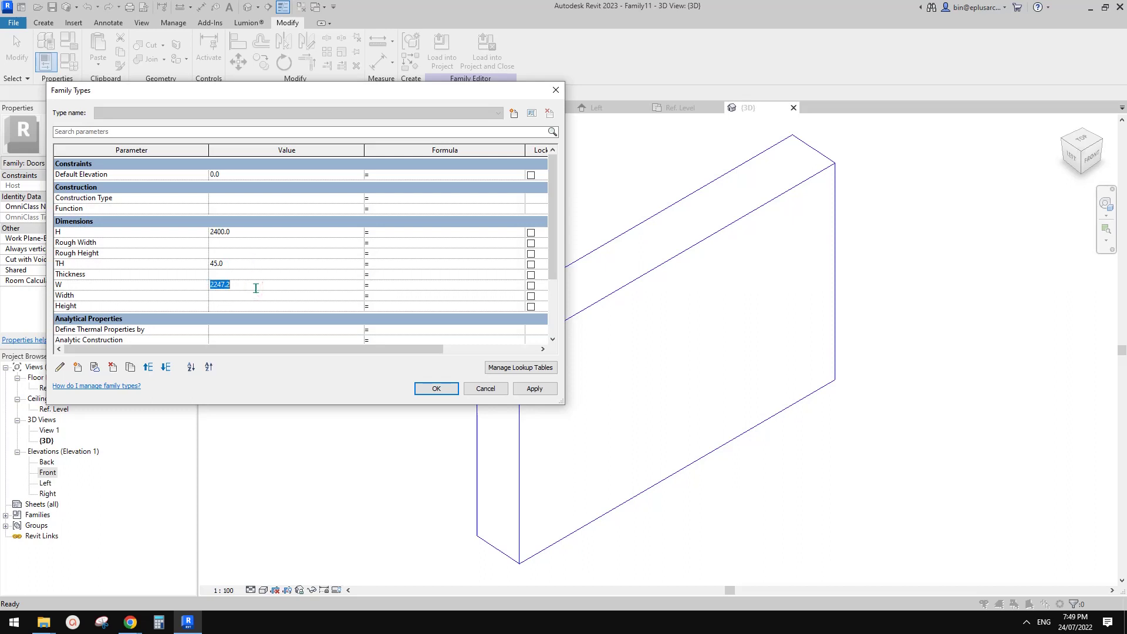
pyautogui.click(534, 388)
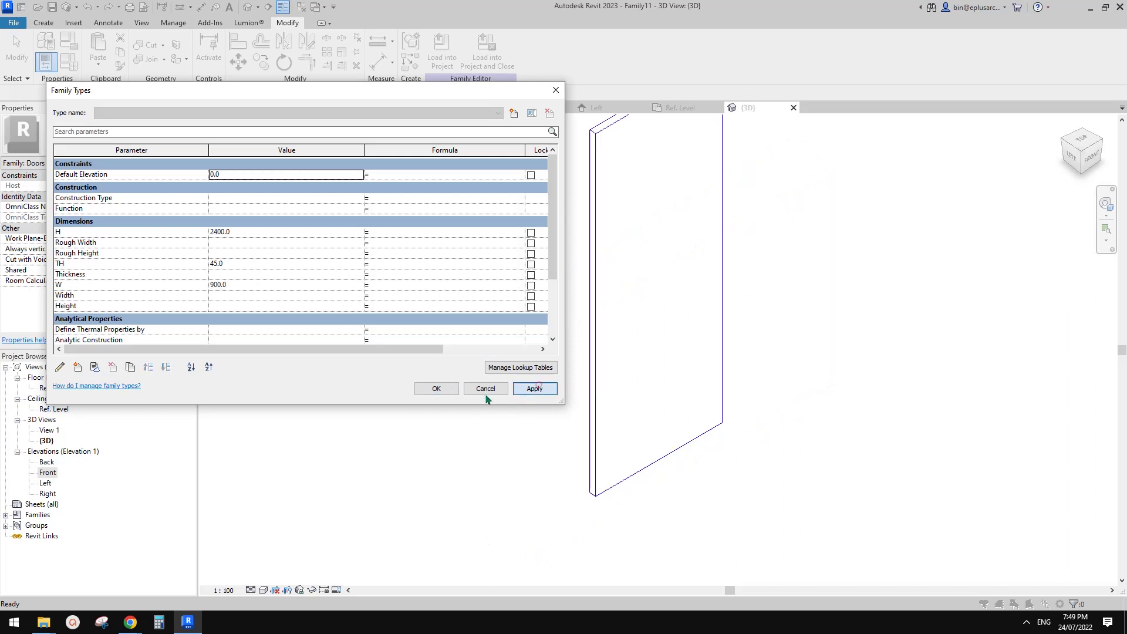
pyautogui.click(436, 388)
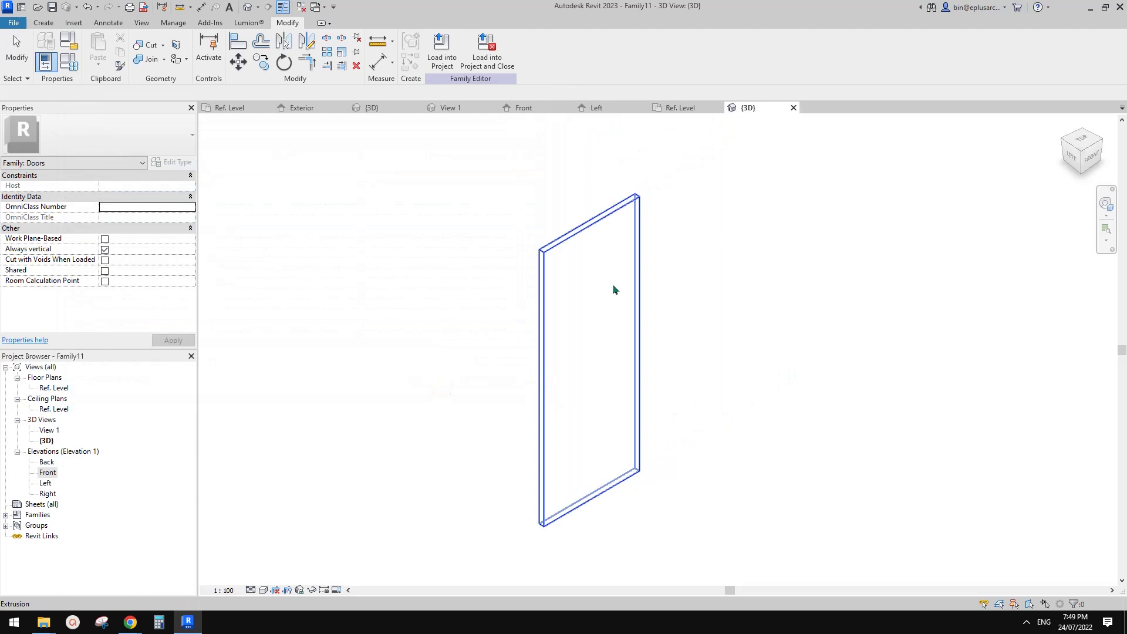
# Assign the Panel subcategory to the door panel extrusion
pyautogui.click(637, 329)
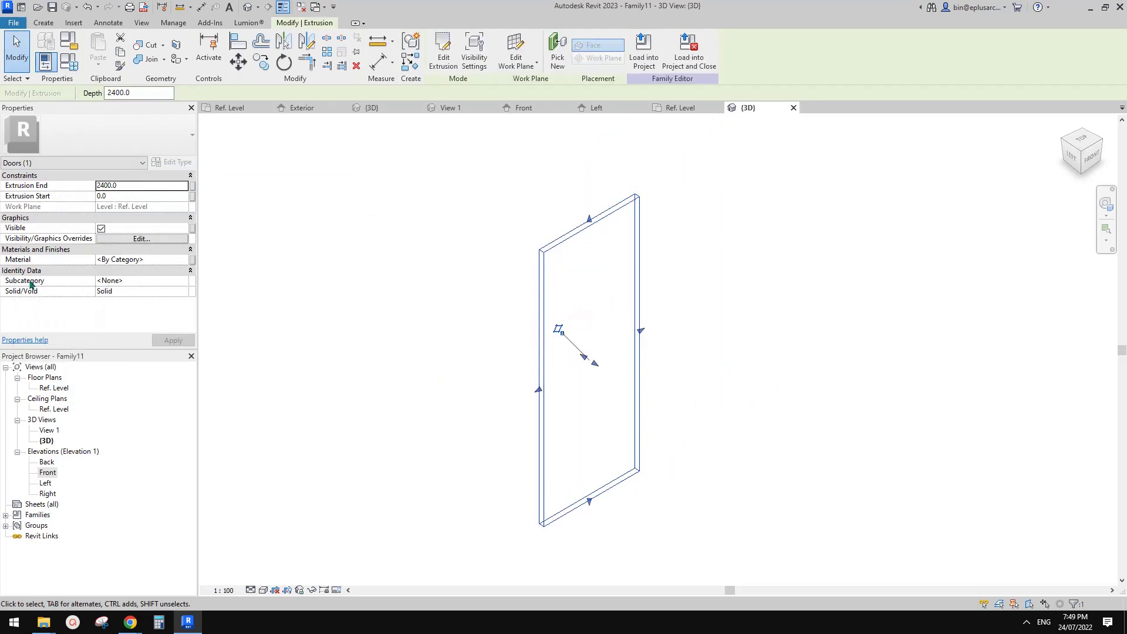
pyautogui.click(131, 281)
pyautogui.click(135, 280)
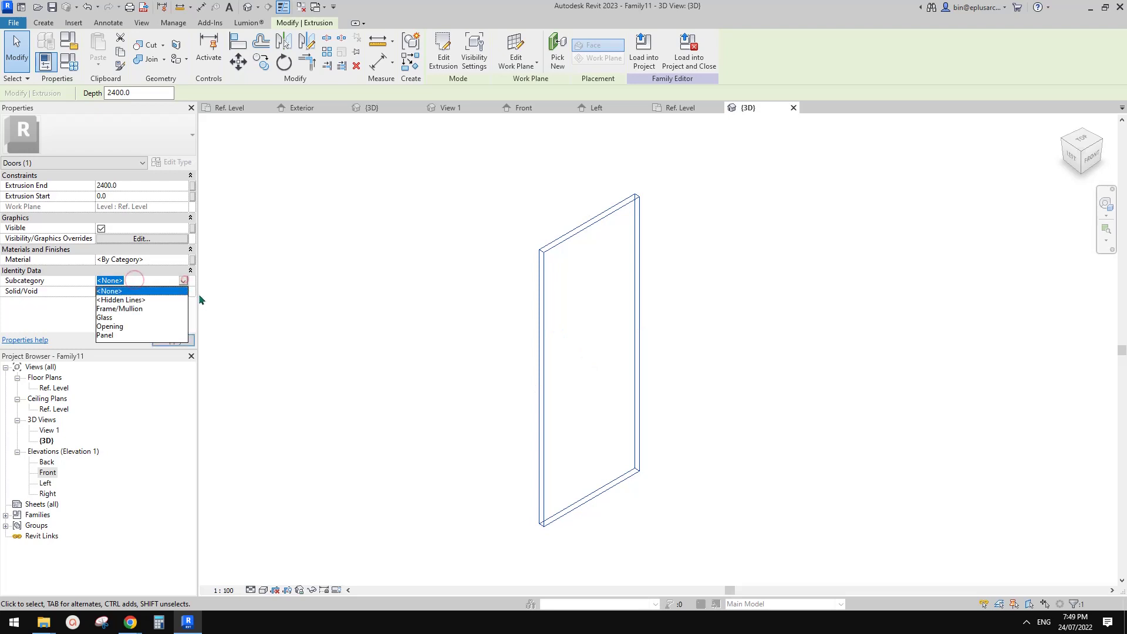
pyautogui.click(110, 335)
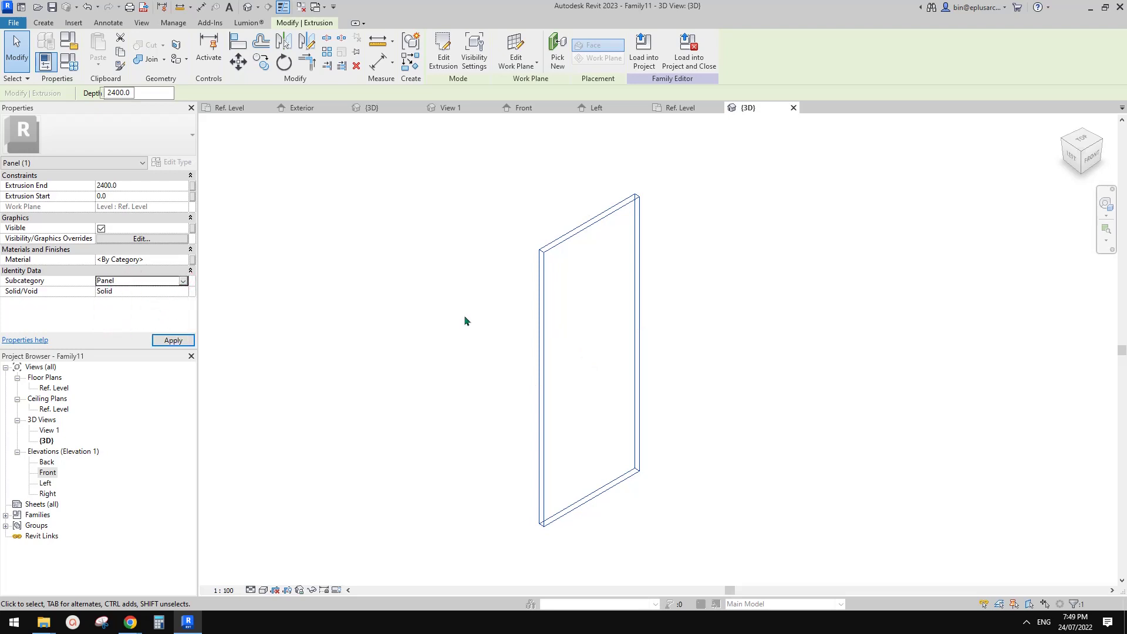
pyautogui.click(707, 347)
pyautogui.moveTo(759, 333); pyautogui.dragTo(596, 393, button='middle')
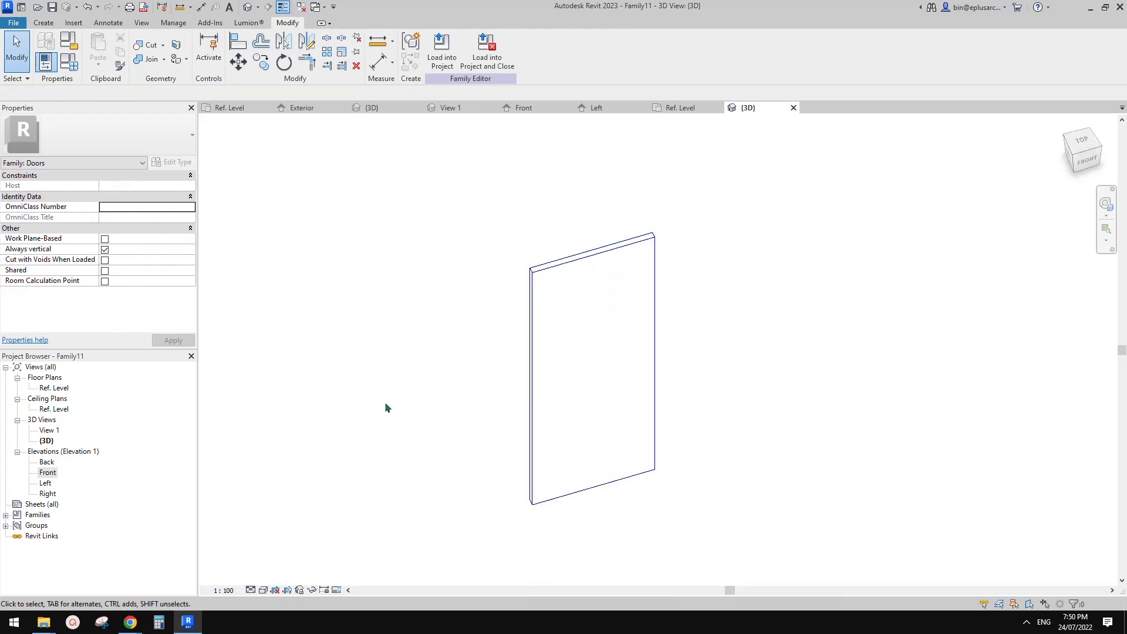
# Load the panel family into the cavity door family, closing it, and place one instance in plan just above the door opening
pyautogui.doubleClick(54, 388)
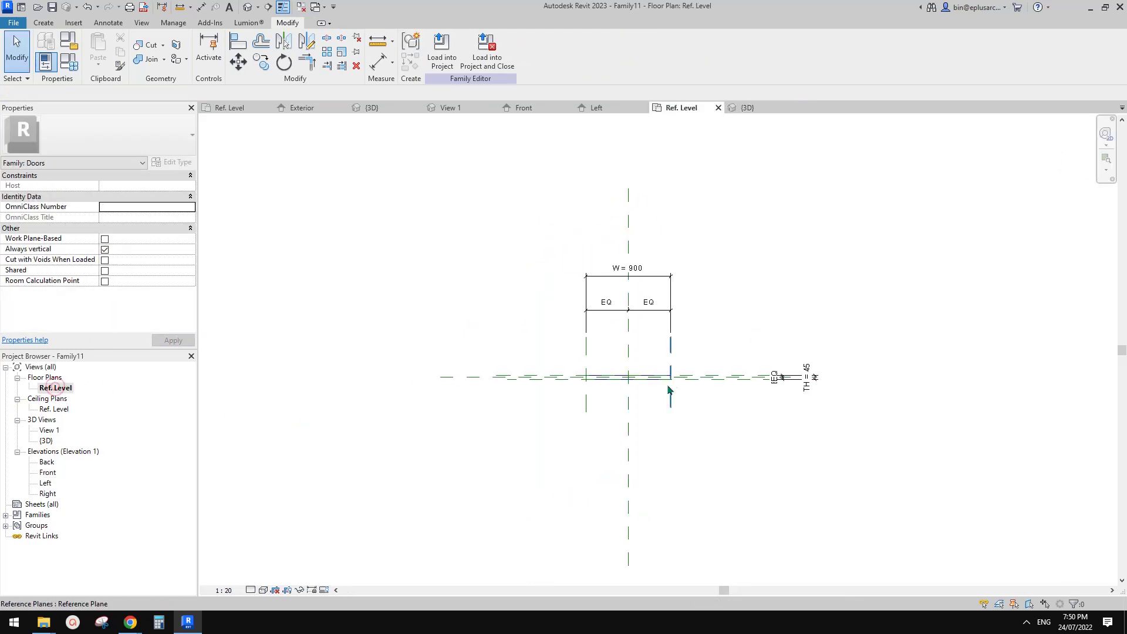
pyautogui.click(487, 53)
pyautogui.click(588, 310)
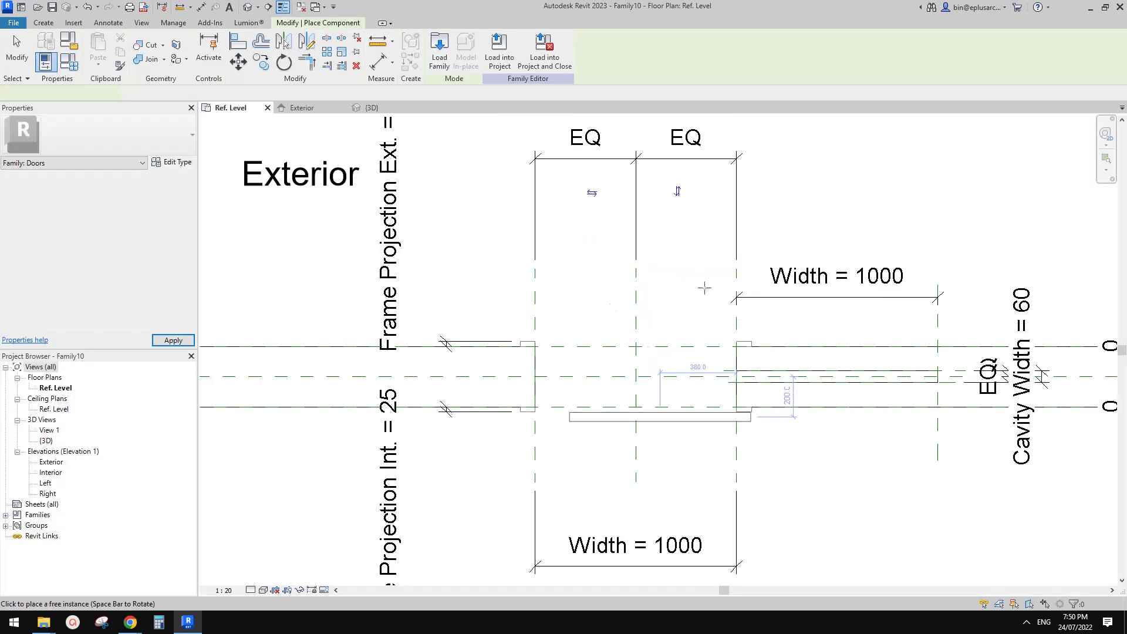
pyautogui.scroll(2, 704, 287)
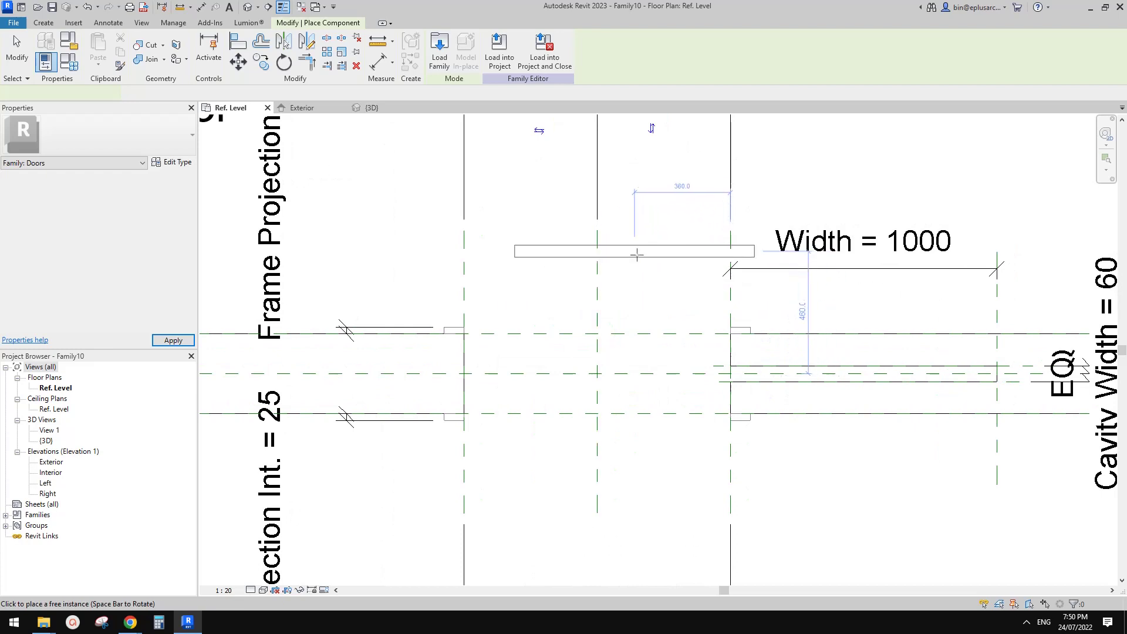
pyautogui.click(646, 253)
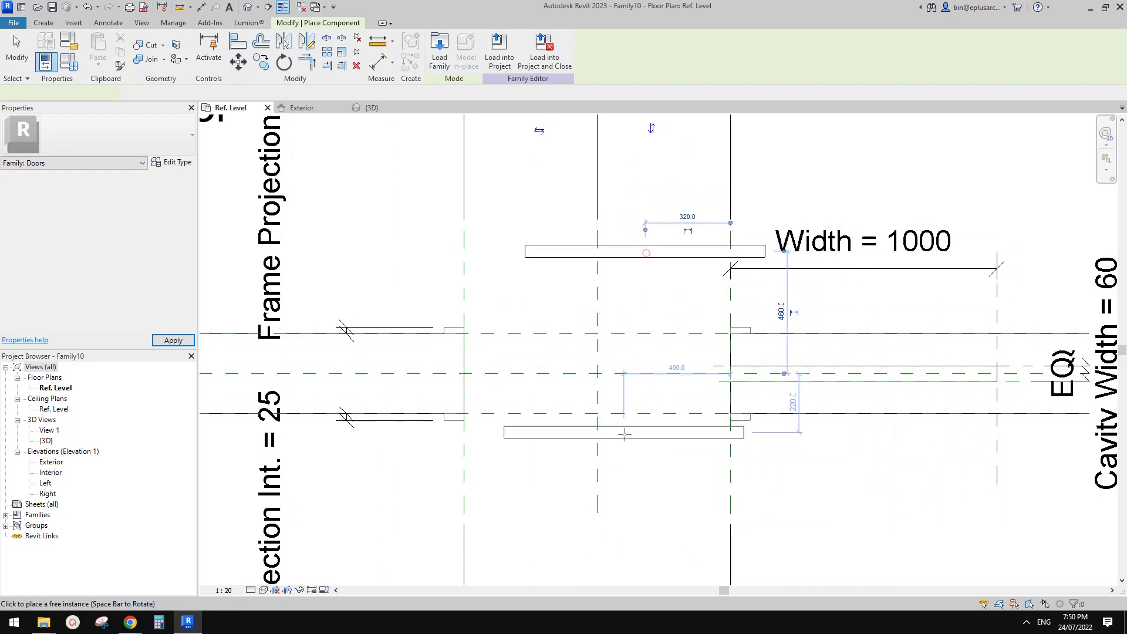
pyautogui.press('Escape')
# Align the door panel's centre with the horizontal wall-centre reference plane and lock the alignment
pyautogui.moveTo(629, 322); pyautogui.dragTo(608, 317, button='middle')
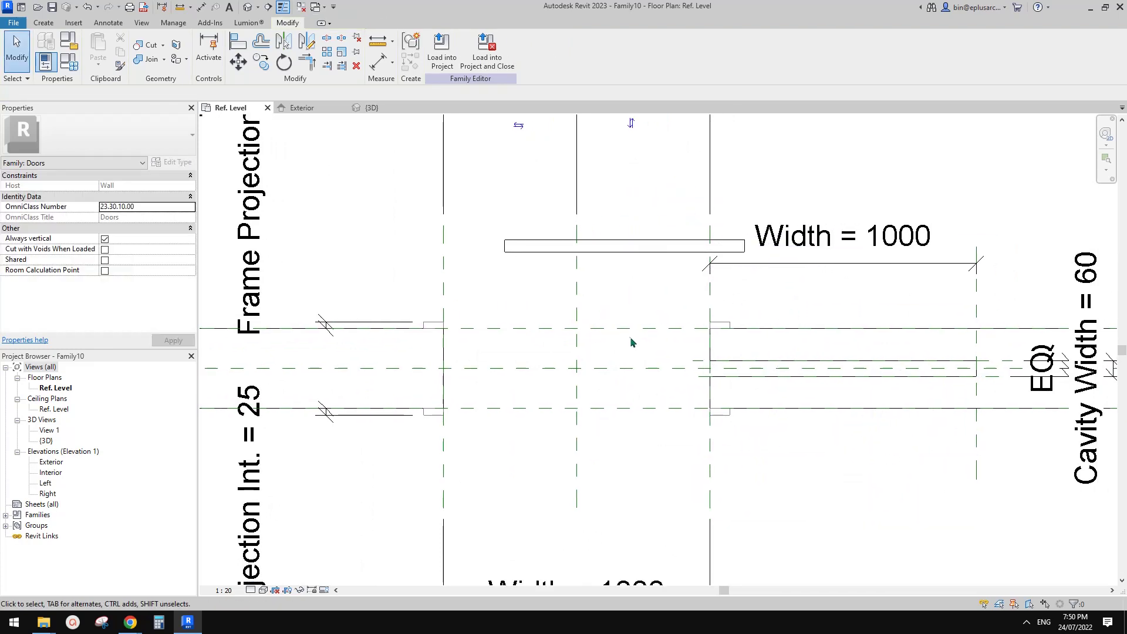
pyautogui.press('a')
pyautogui.press('l')
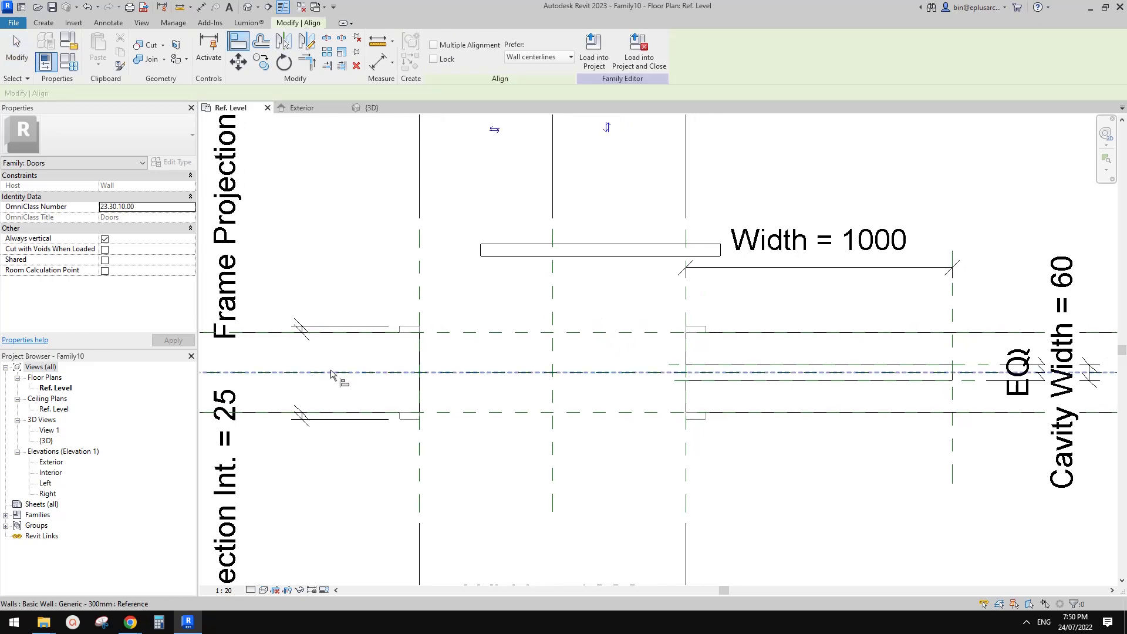
pyautogui.click(353, 378)
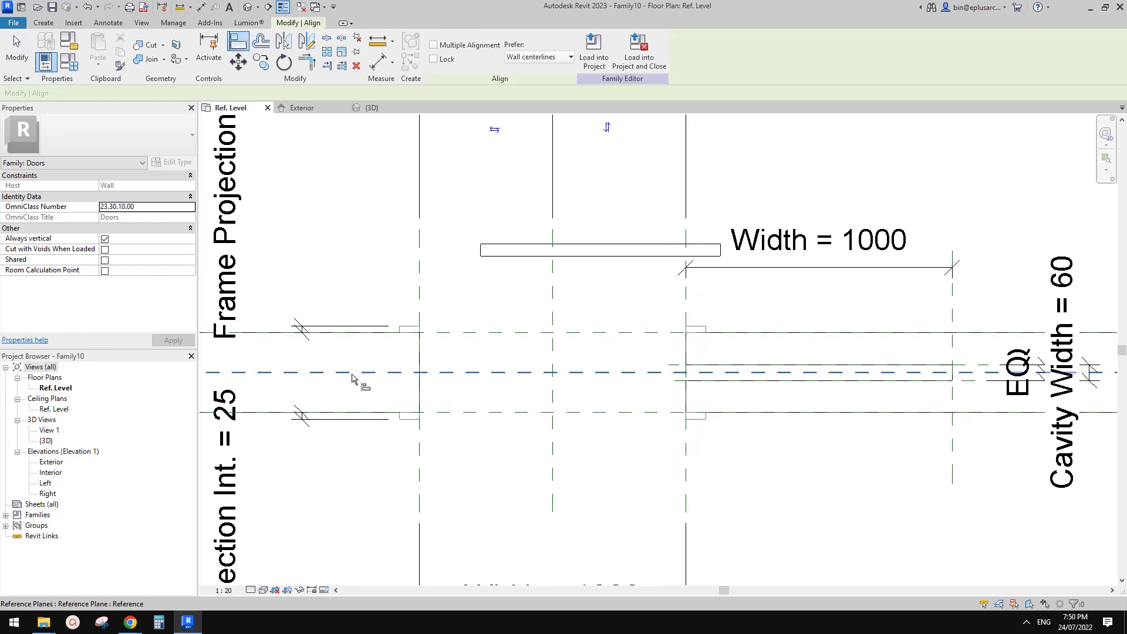
pyautogui.click(515, 253)
pyautogui.click(638, 394)
pyautogui.moveTo(581, 432); pyautogui.dragTo(630, 442, button='middle')
pyautogui.scroll(-2, 469, 271)
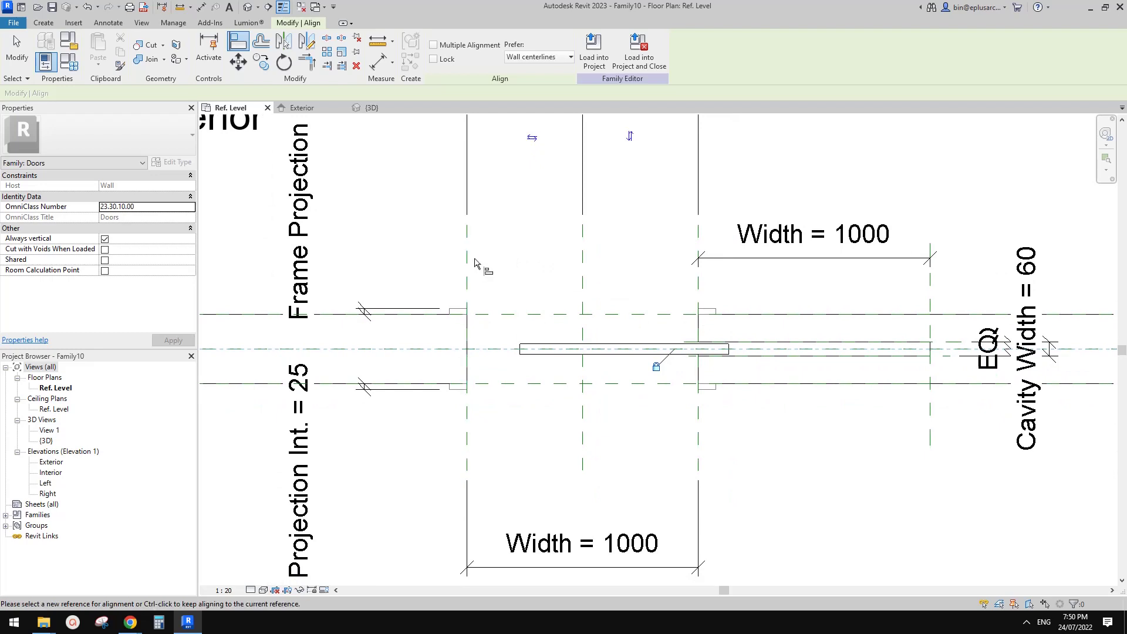
pyautogui.moveTo(640, 308); pyautogui.dragTo(675, 354, button='middle')
# Draw a short vertical reference plane above the door panel, about 160 mm right of the opening's left edge
pyautogui.press('Escape')
pyautogui.press('Escape')
pyautogui.scroll(1, 675, 331)
pyautogui.press('r')
pyautogui.press('p')
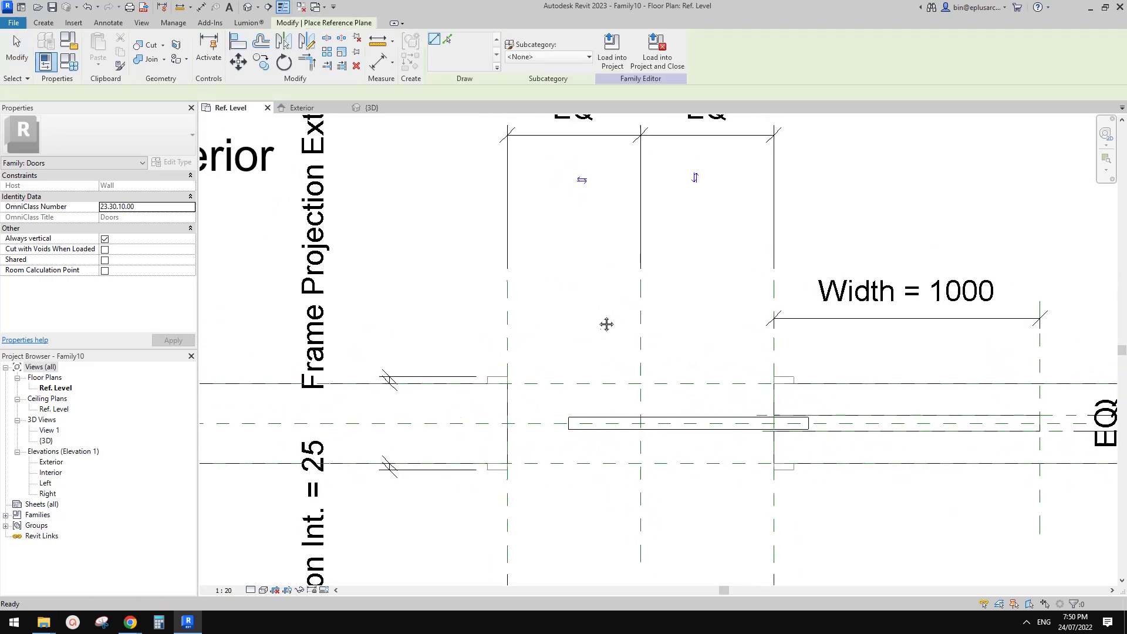
pyautogui.click(549, 346)
pyautogui.click(549, 332)
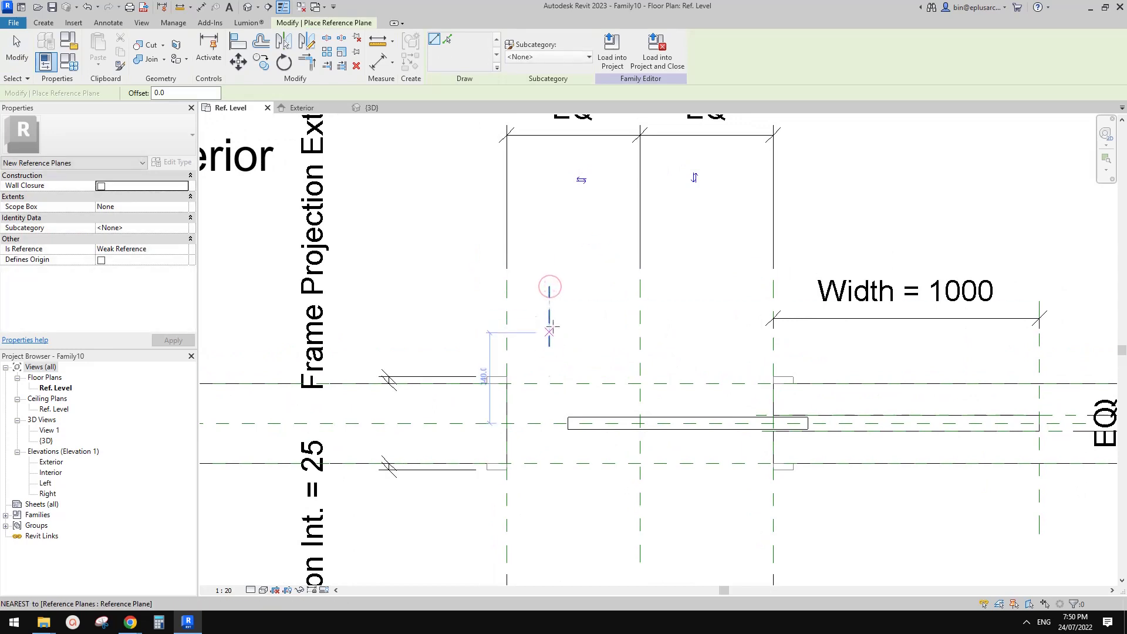
pyautogui.press('Escape')
pyautogui.press('Escape')
# Add an aligned dimension between the new short reference plane and the opening's left reference plane
pyautogui.moveTo(600, 357); pyautogui.dragTo(619, 363, button='middle')
pyautogui.scroll(1, 595, 350)
pyautogui.press('d')
pyautogui.press('i')
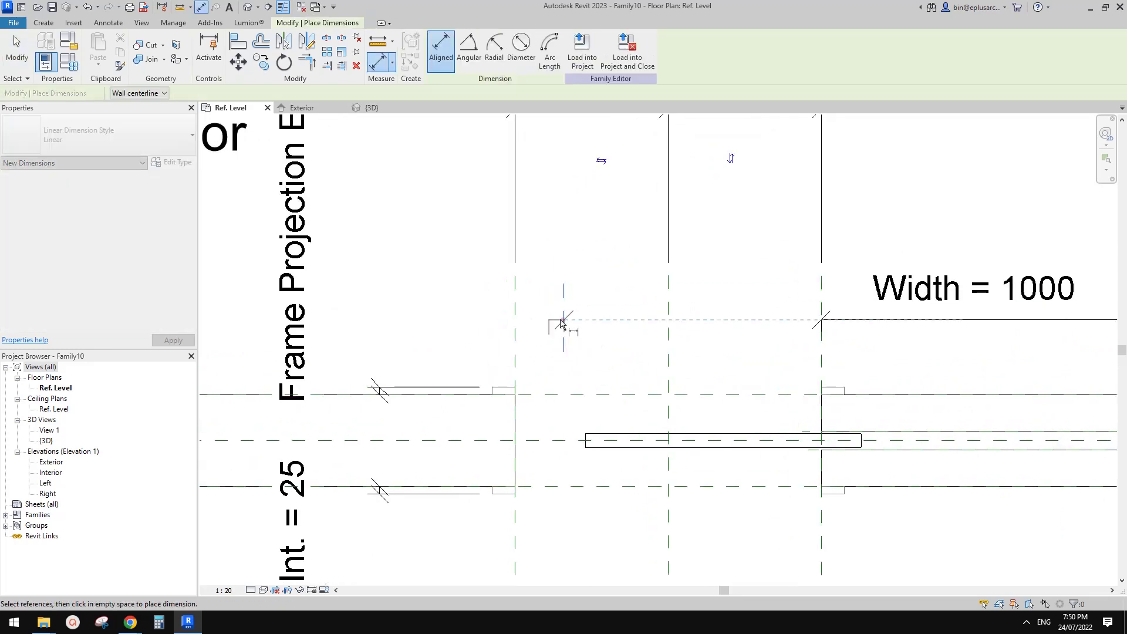
pyautogui.click(563, 320)
pyautogui.click(514, 315)
pyautogui.moveTo(549, 300); pyautogui.dragTo(553, 355, button='middle')
pyautogui.click(576, 281)
pyautogui.press('Escape')
pyautogui.press('Escape')
# Label the new offset dimension with a new instance family parameter named OFS
pyautogui.click(559, 263)
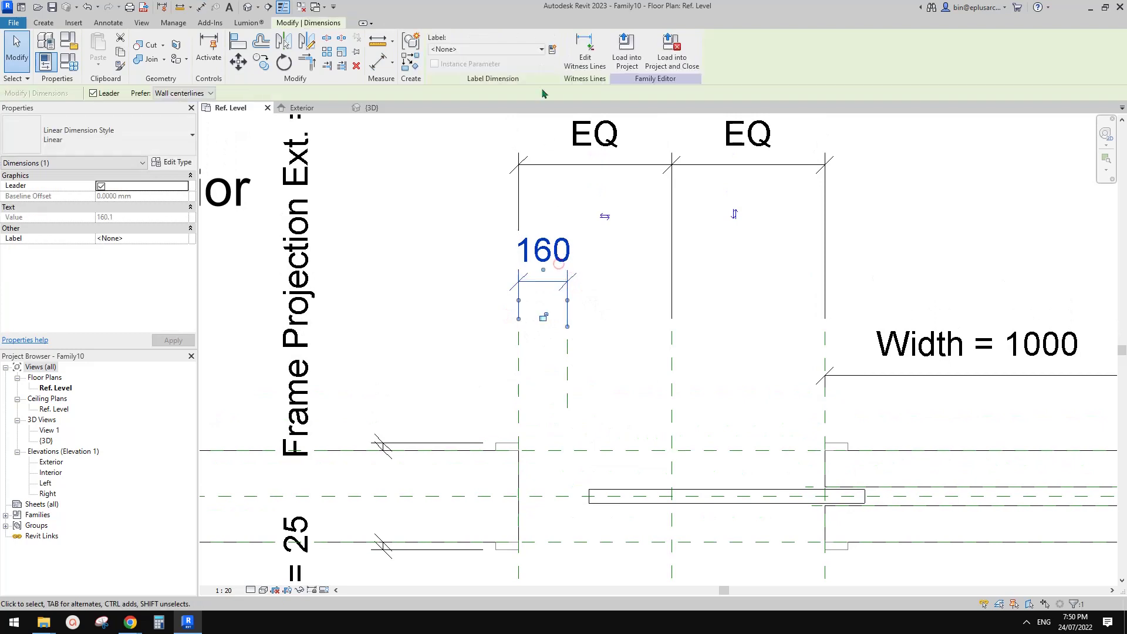
pyautogui.click(552, 51)
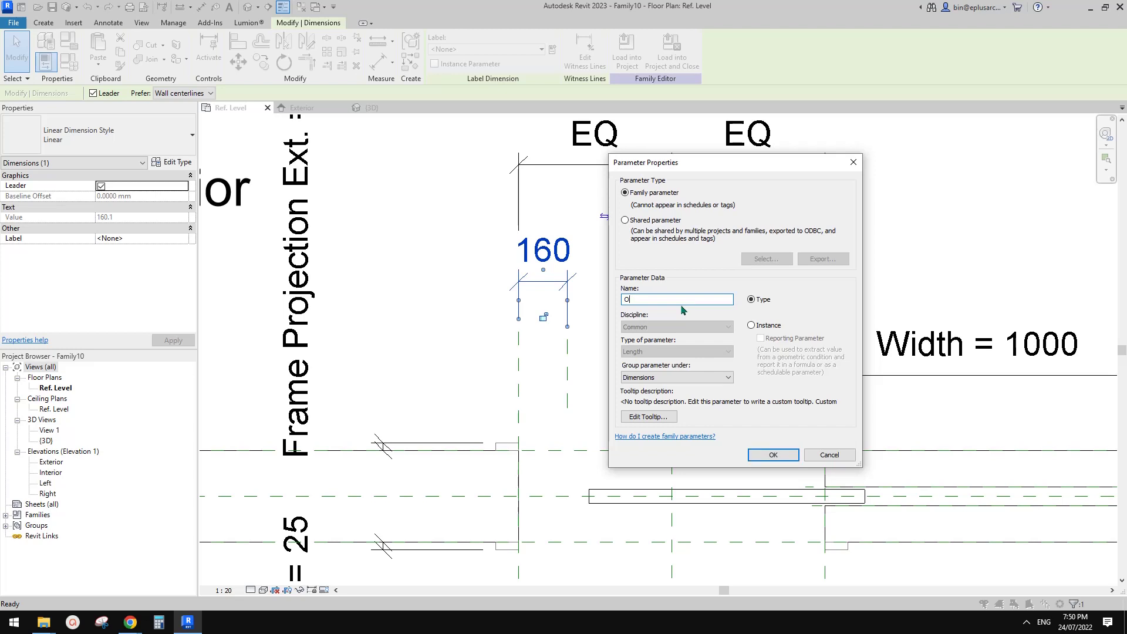
pyautogui.click(752, 326)
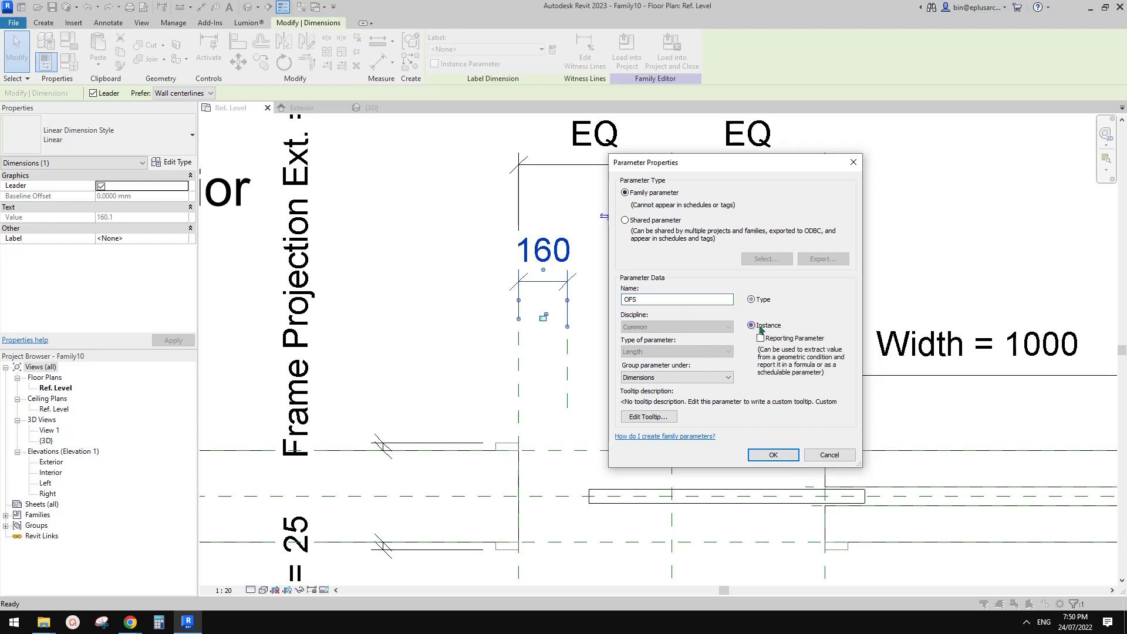
pyautogui.click(779, 458)
# Align the door panel's left edge to the OFS reference plane and lock the alignment
pyautogui.scroll(-1, 622, 370)
pyautogui.moveTo(622, 371); pyautogui.dragTo(605, 290, button='middle')
pyautogui.press('Escape')
pyautogui.moveTo(627, 350); pyautogui.dragTo(642, 338, button='middle')
pyautogui.press('a')
pyautogui.press('l')
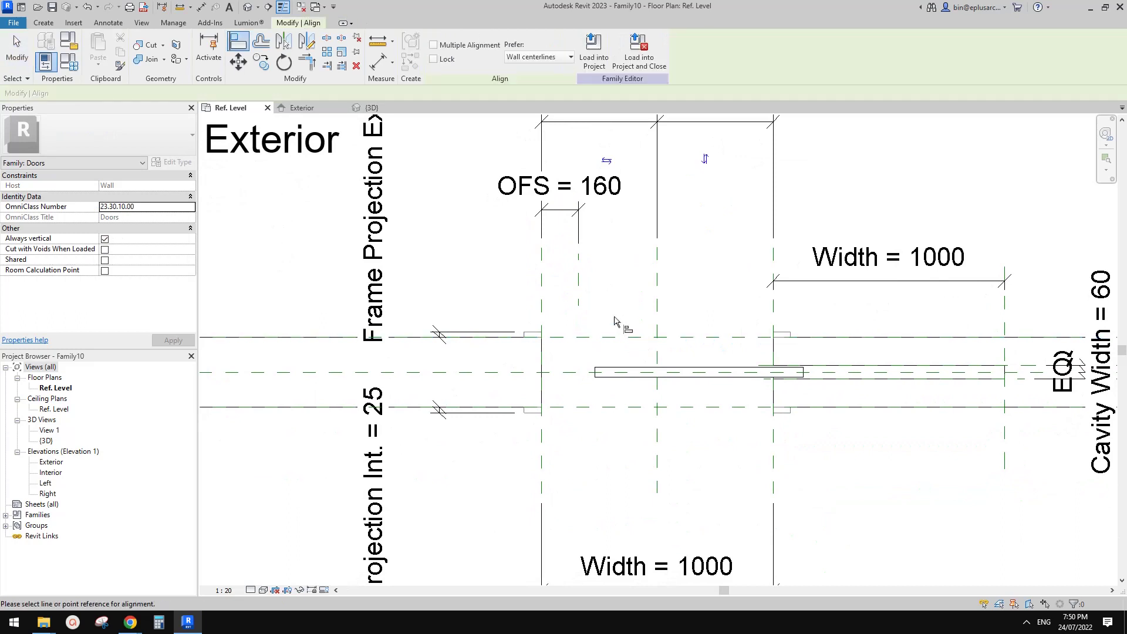
pyautogui.click(579, 276)
pyautogui.click(596, 372)
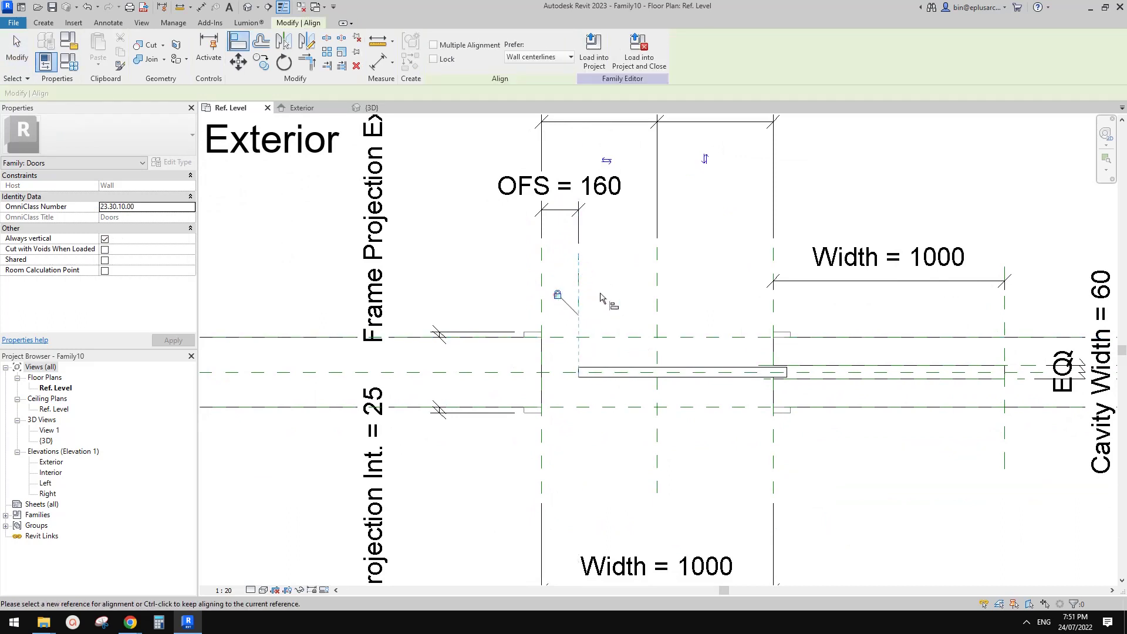
pyautogui.moveTo(551, 297)
pyautogui.mouseDown(button='middle')
pyautogui.moveTo(552, 311)
pyautogui.moveTo(594, 312)
pyautogui.mouseUp(button='middle')
pyautogui.press('Escape')
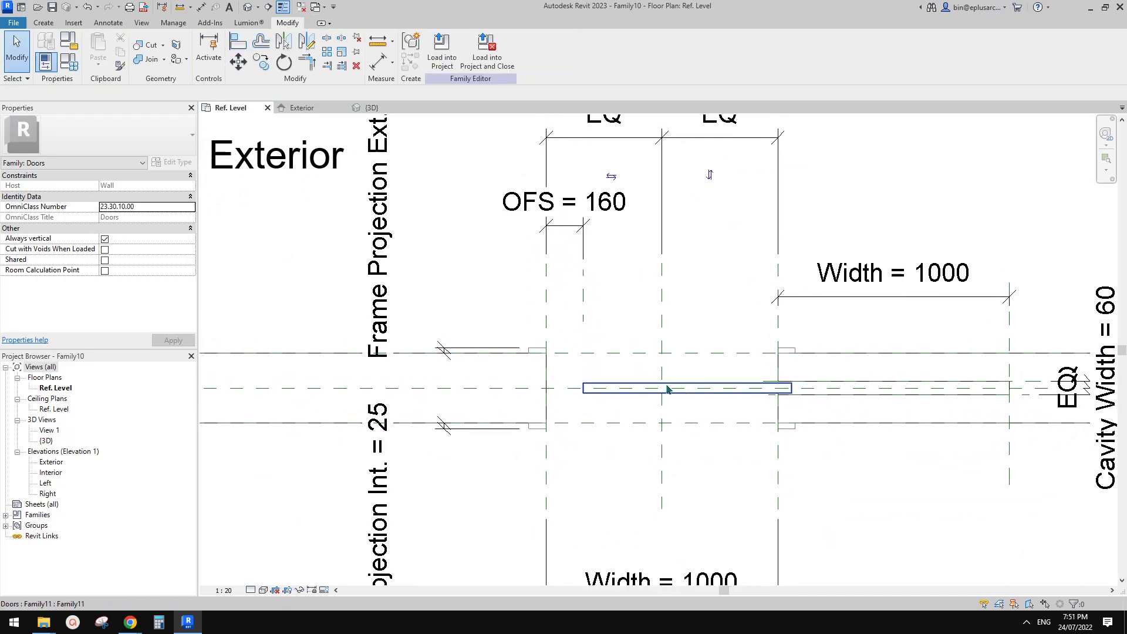
# In the nested door panel's type properties, associate its W parameter with the host family's Width parameter
pyautogui.click(644, 385)
pyautogui.scroll(-1, 644, 349)
pyautogui.moveTo(643, 349); pyautogui.dragTo(636, 314, button='middle')
pyautogui.moveTo(748, 370); pyautogui.dragTo(733, 373, button='middle')
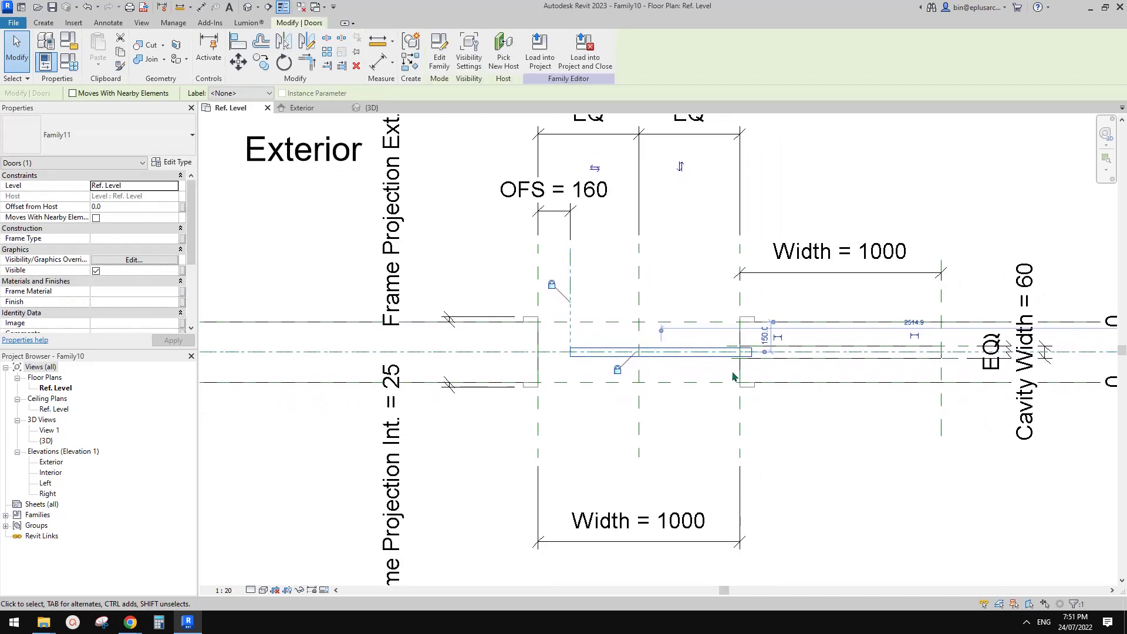
pyautogui.scroll(-1, 669, 392)
pyautogui.moveTo(660, 401); pyautogui.dragTo(653, 404, button='middle')
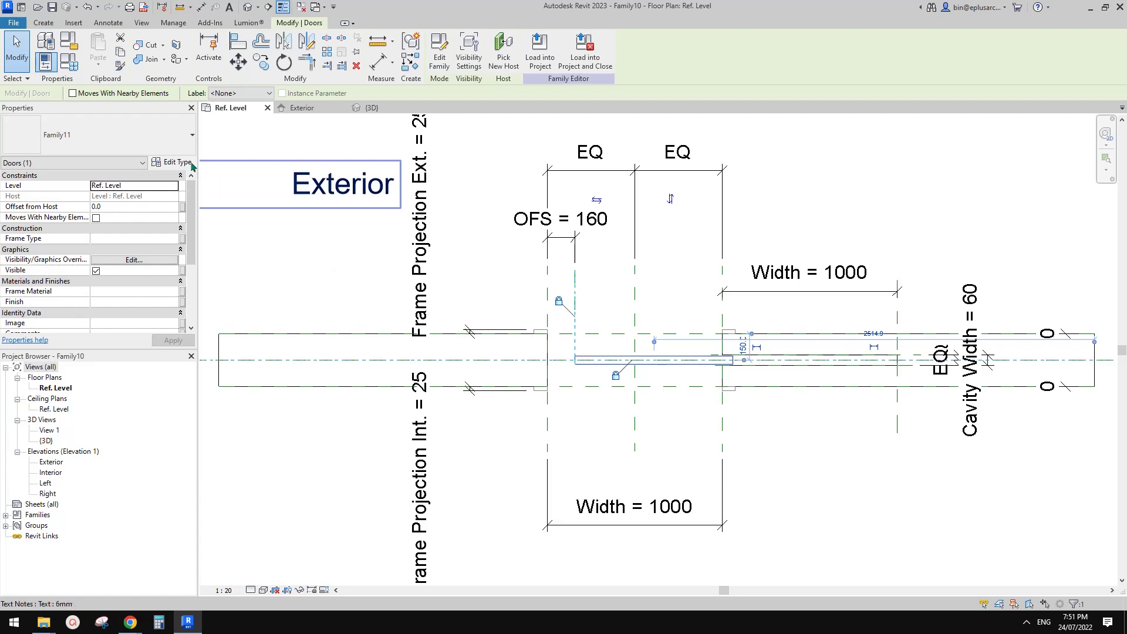
pyautogui.click(172, 161)
pyautogui.moveTo(361, 135); pyautogui.dragTo(336, 115)
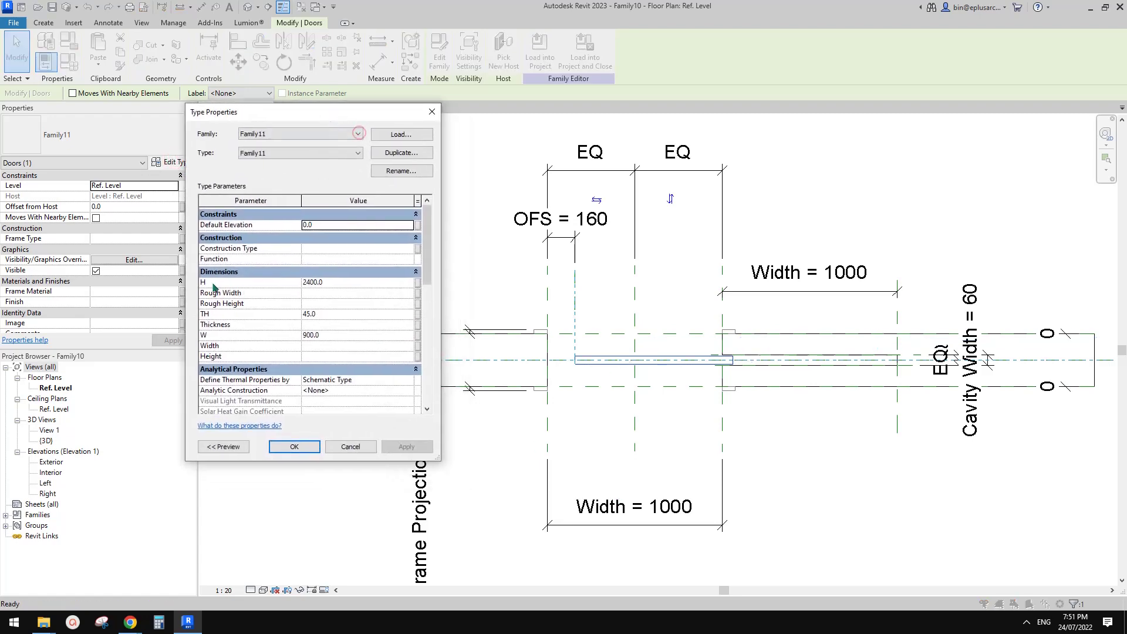
pyautogui.click(418, 337)
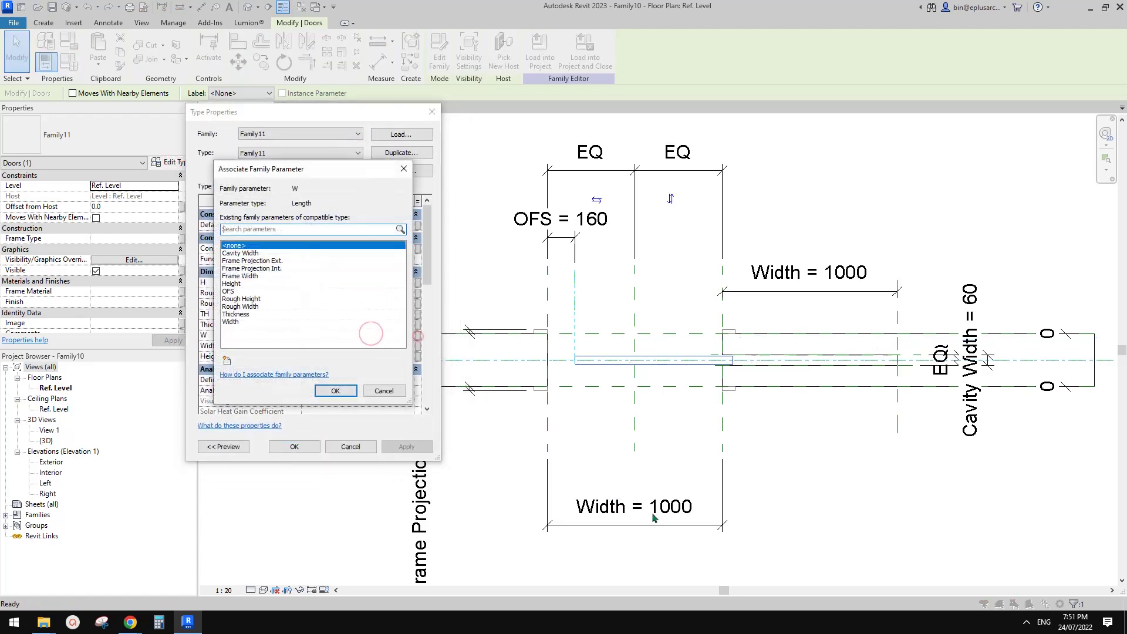
pyautogui.click(228, 322)
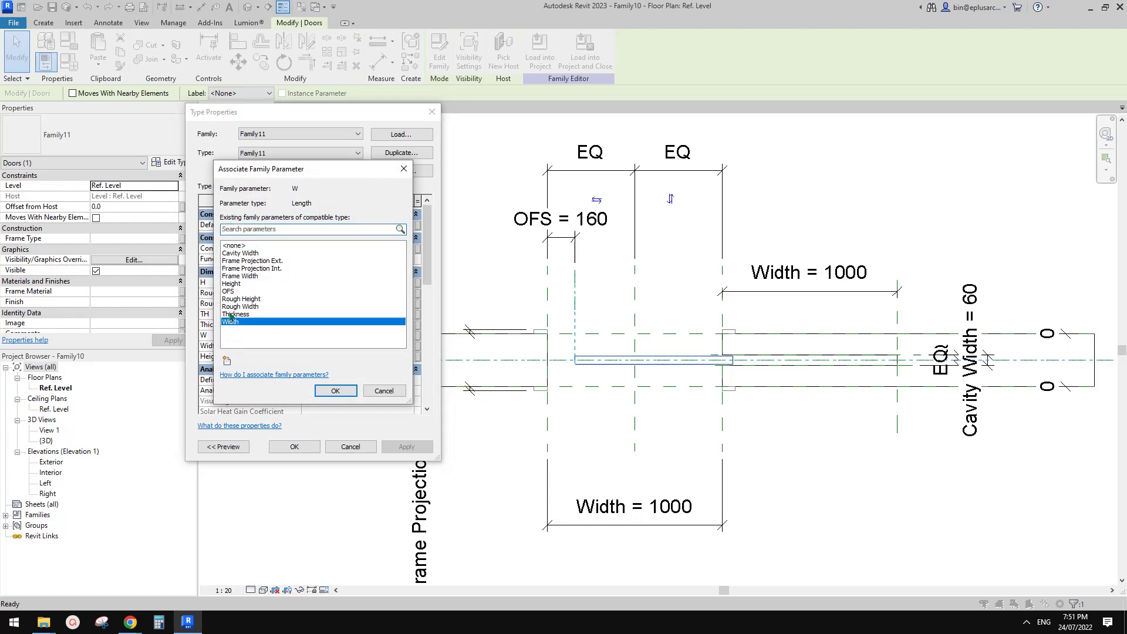
pyautogui.click(335, 391)
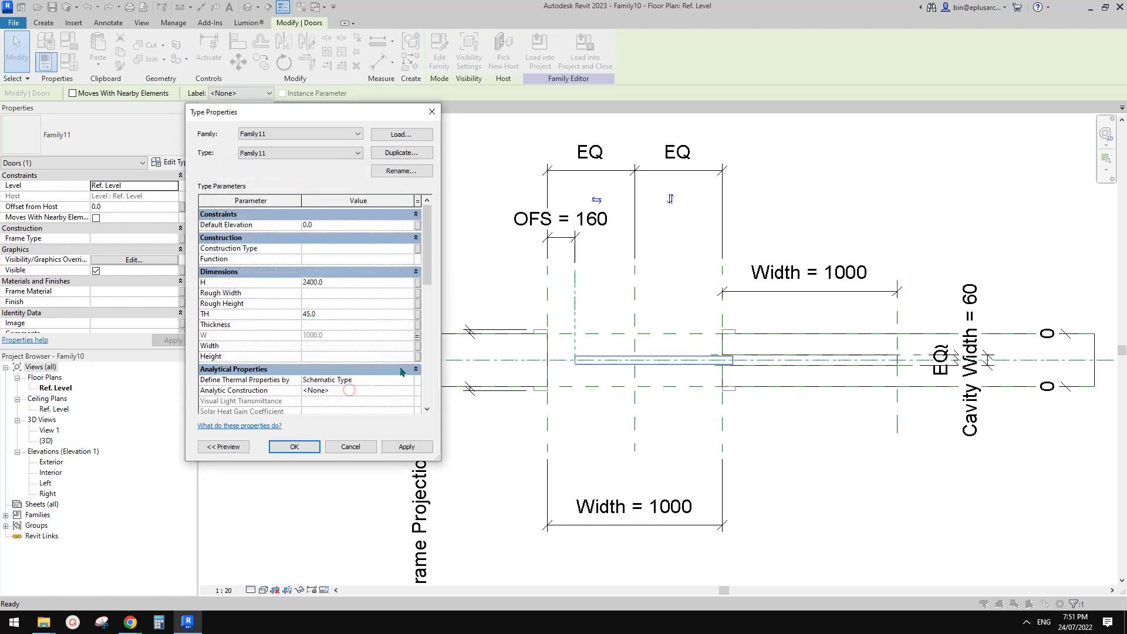
# Associate the panel's H parameter with Height and TH with Thickness, and apply the type properties
pyautogui.click(418, 285)
pyautogui.click(238, 284)
pyautogui.click(335, 390)
pyautogui.click(418, 314)
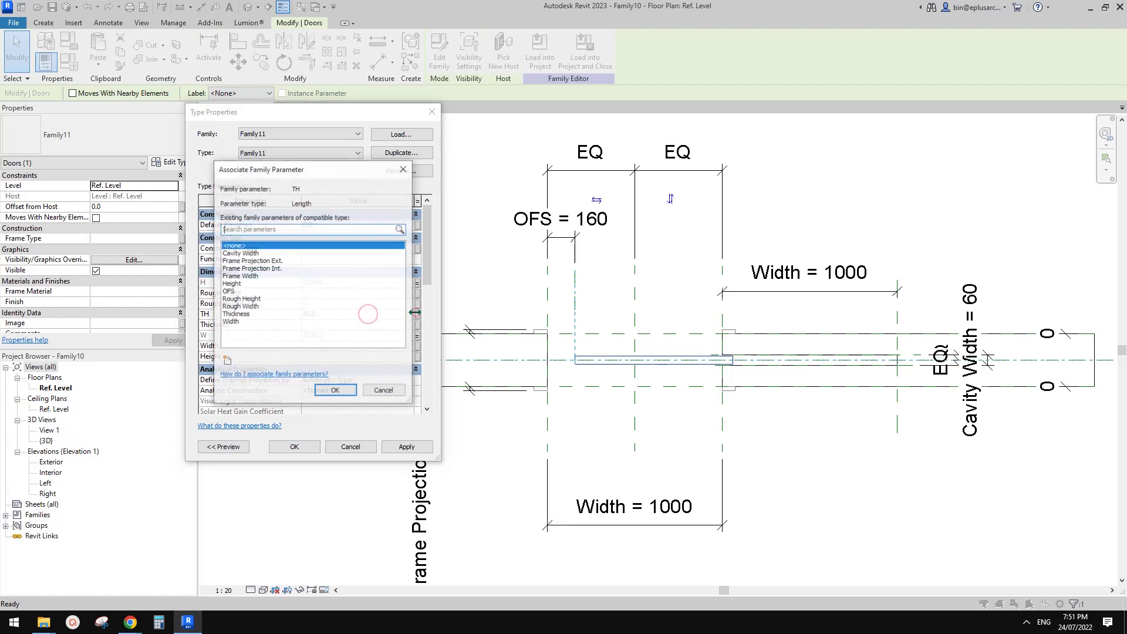
pyautogui.click(234, 315)
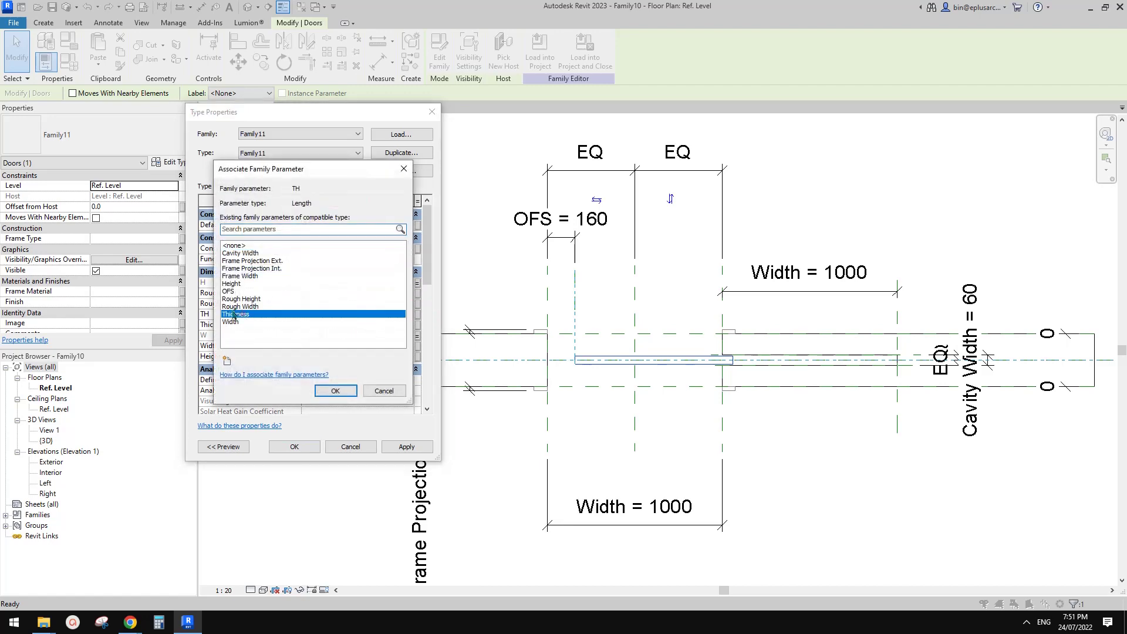
pyautogui.click(336, 390)
pyautogui.click(294, 447)
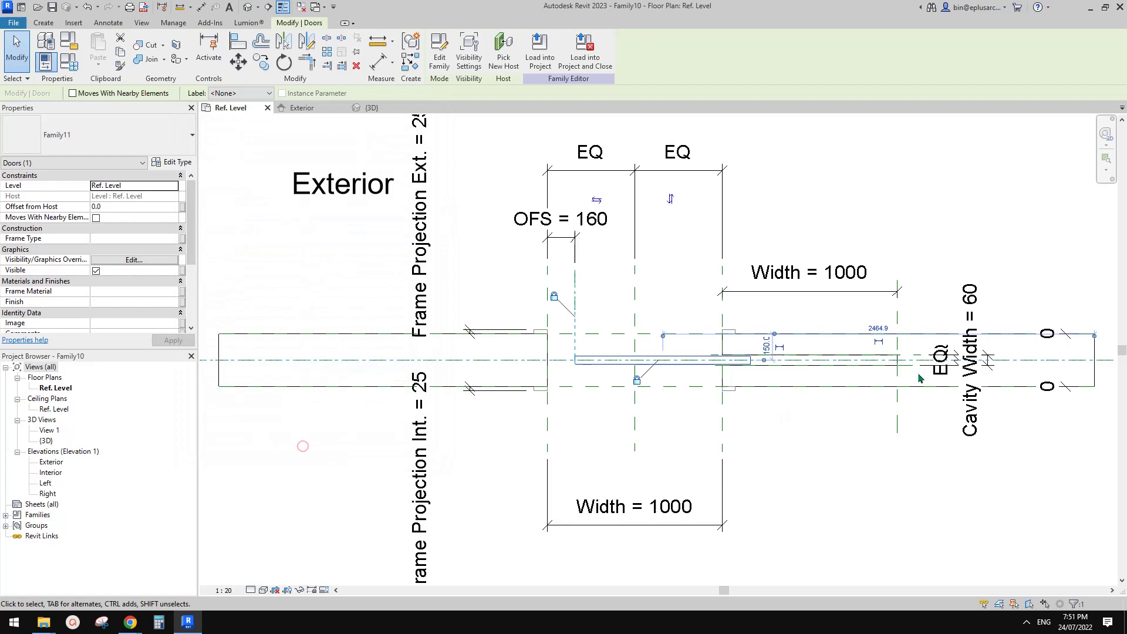
pyautogui.click(763, 455)
# In the 3D view, add a Yes/No instance family parameter named Open to the door family
pyautogui.scroll(-2, 763, 455)
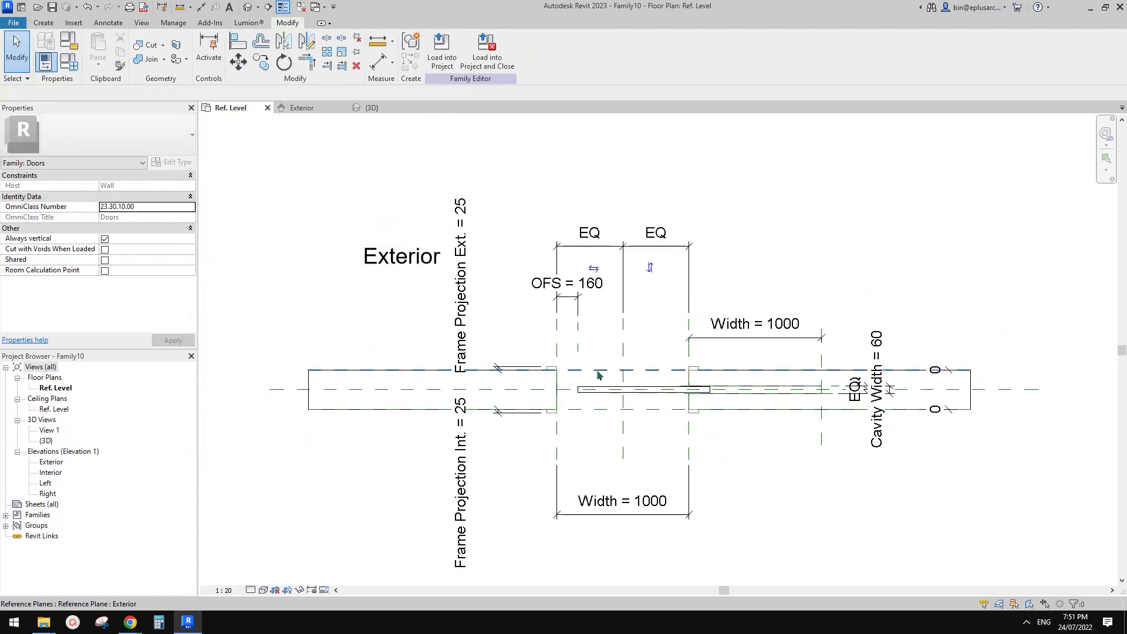
pyautogui.scroll(2, 637, 382)
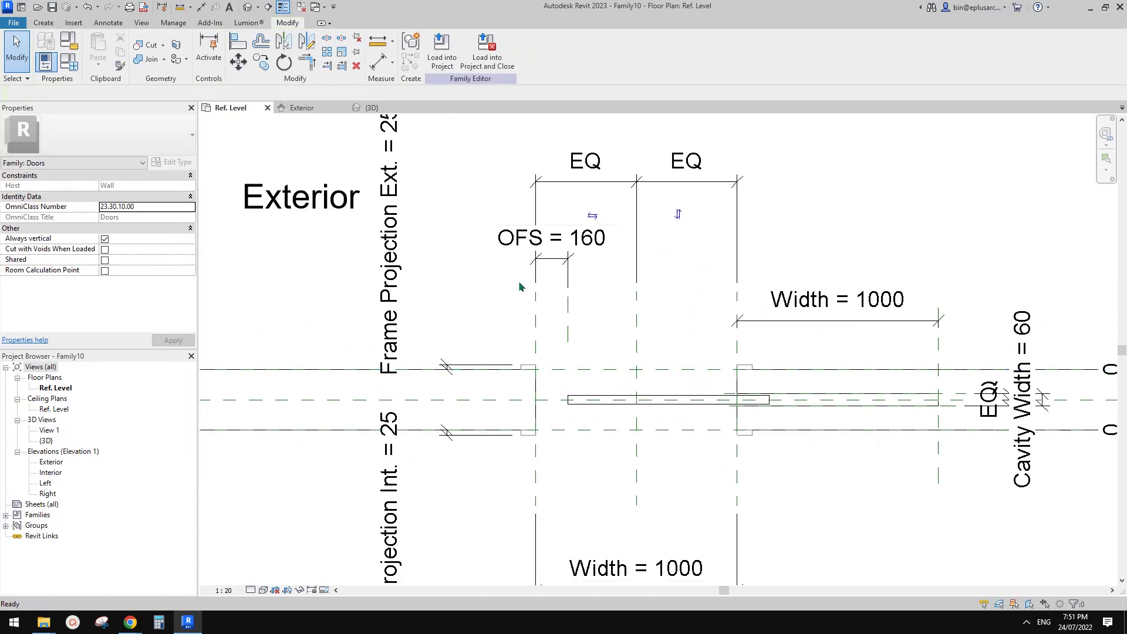
pyautogui.click(247, 6)
pyautogui.keyDown('shift'); pyautogui.moveTo(704, 246); pyautogui.dragTo(642, 356, button='middle'); pyautogui.keyUp('shift')
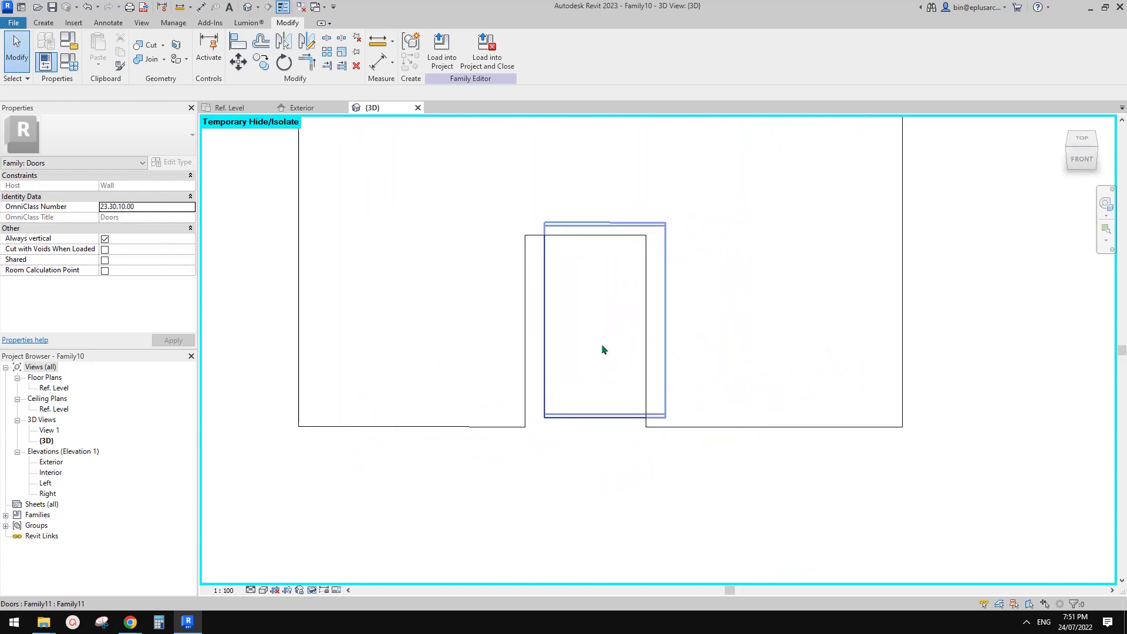
pyautogui.moveTo(547, 335); pyautogui.dragTo(594, 356, button='middle')
pyautogui.moveTo(407, 263); pyautogui.dragTo(465, 247, button='middle')
pyautogui.click(69, 61)
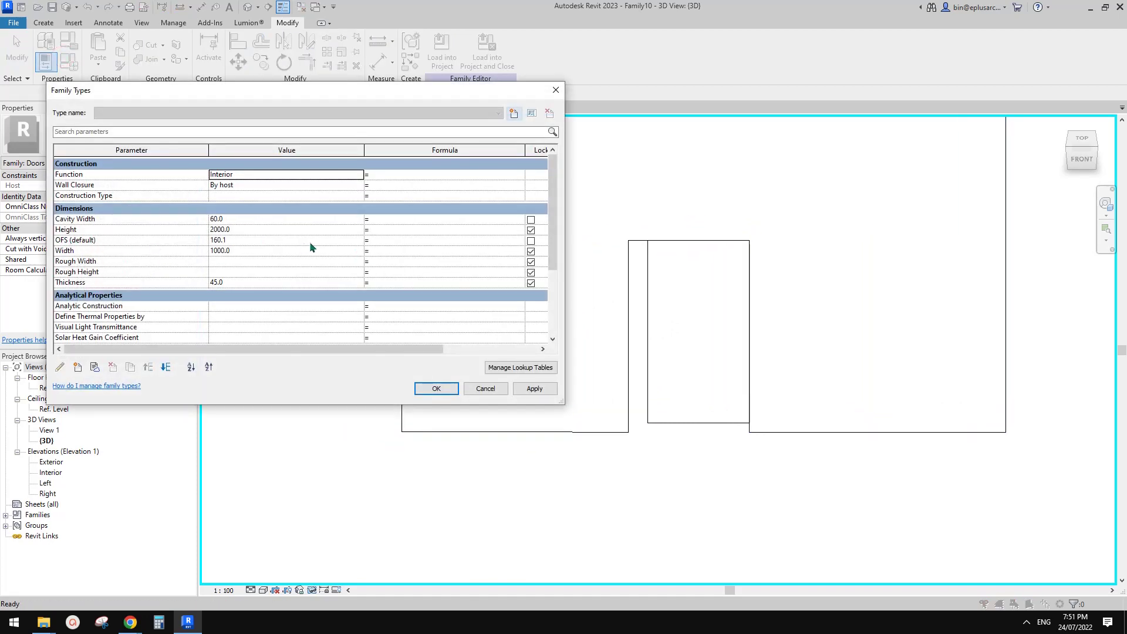
pyautogui.click(77, 366)
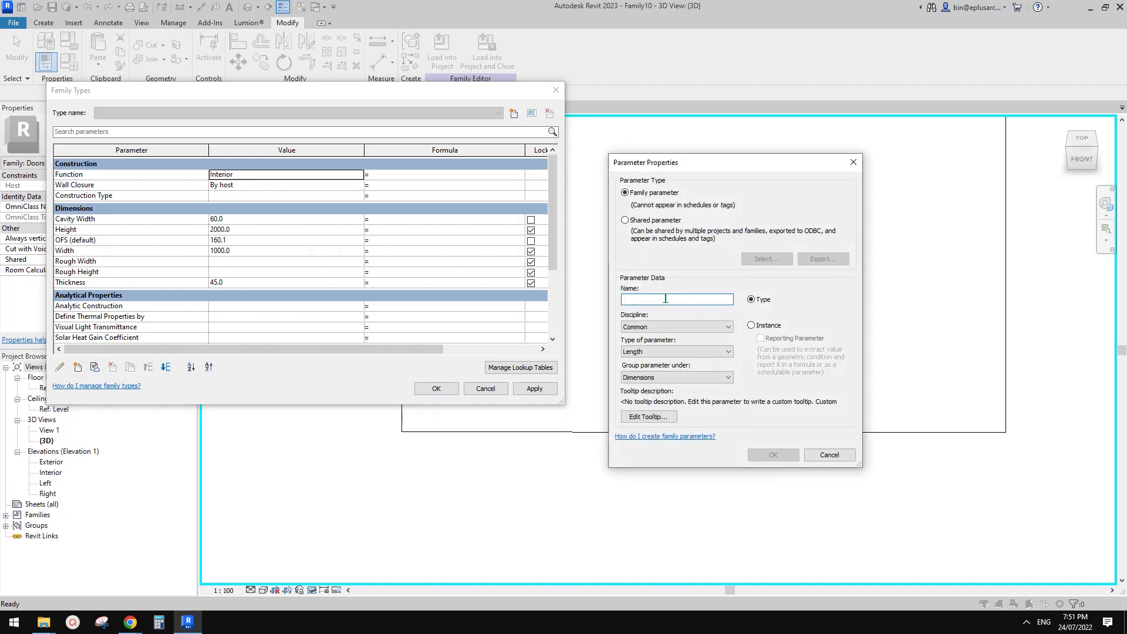
pyautogui.write('O')
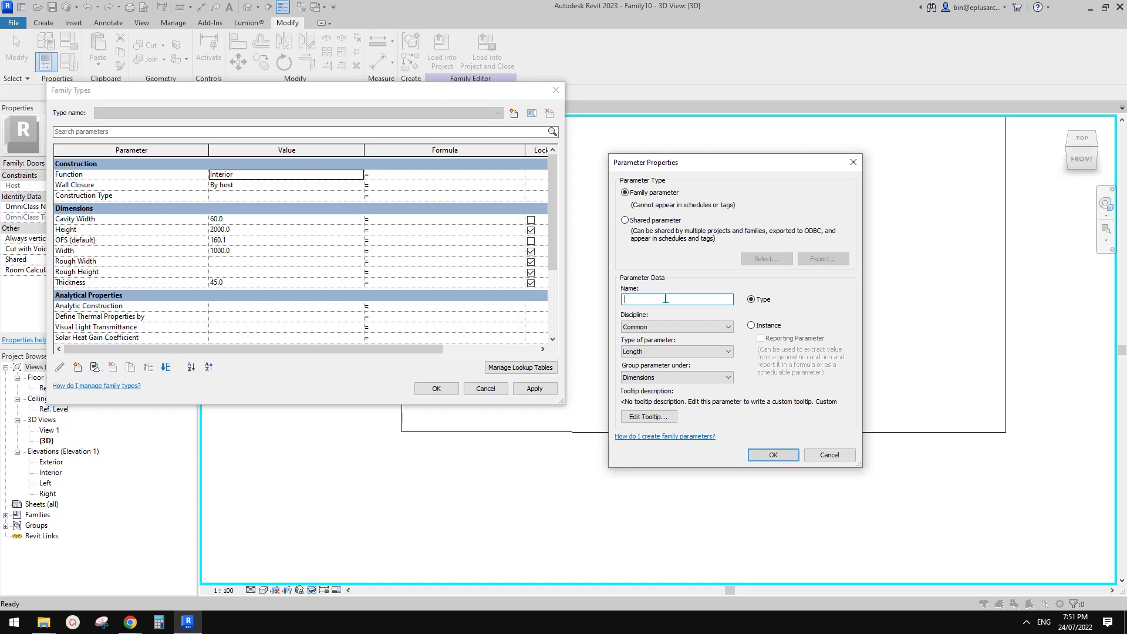
pyautogui.write('pen')
pyautogui.click(655, 351)
pyautogui.click(641, 506)
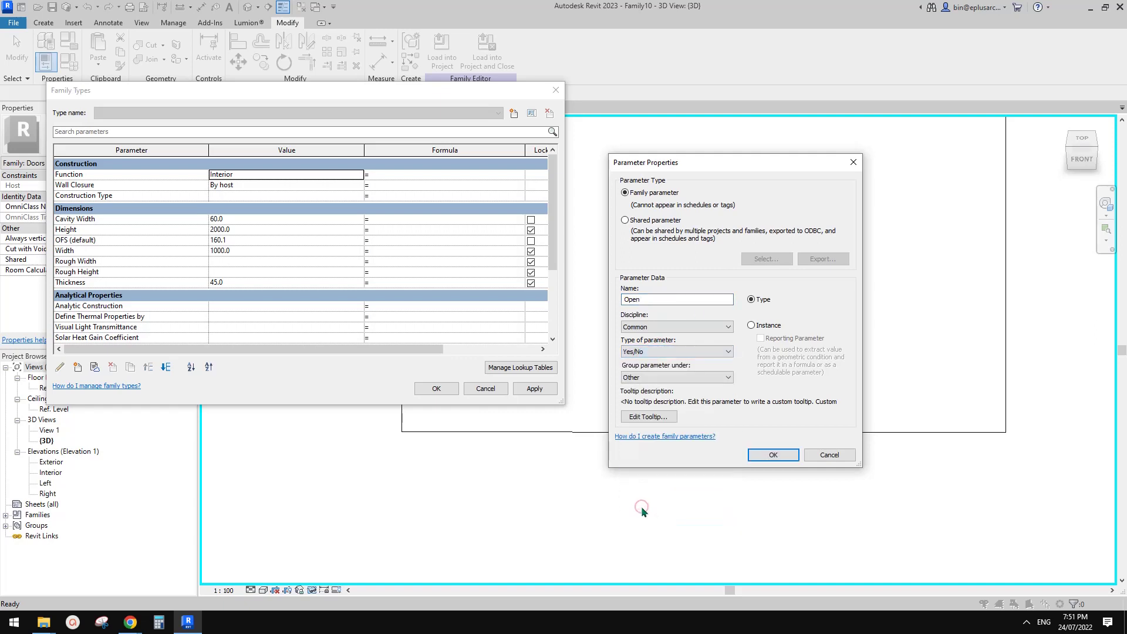
pyautogui.click(752, 325)
pyautogui.click(773, 455)
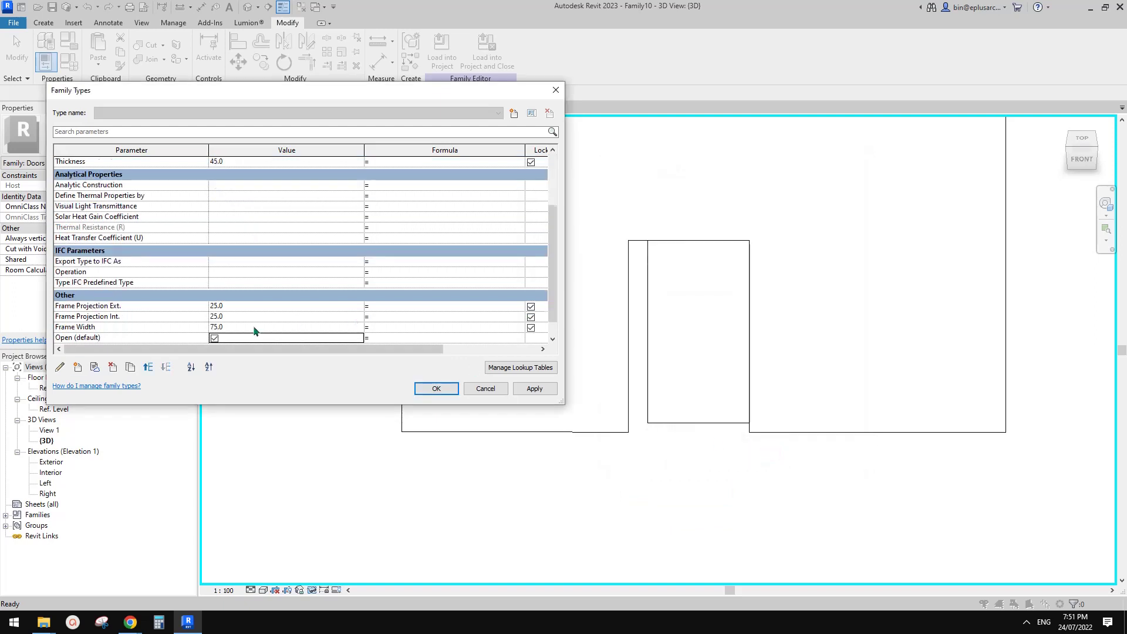
# Give the OFS parameter the formula if(Open, Width, 0 mm) and apply it
pyautogui.scroll(-1, 254, 331)
pyautogui.scroll(1, 231, 323)
pyautogui.scroll(-1, 234, 314)
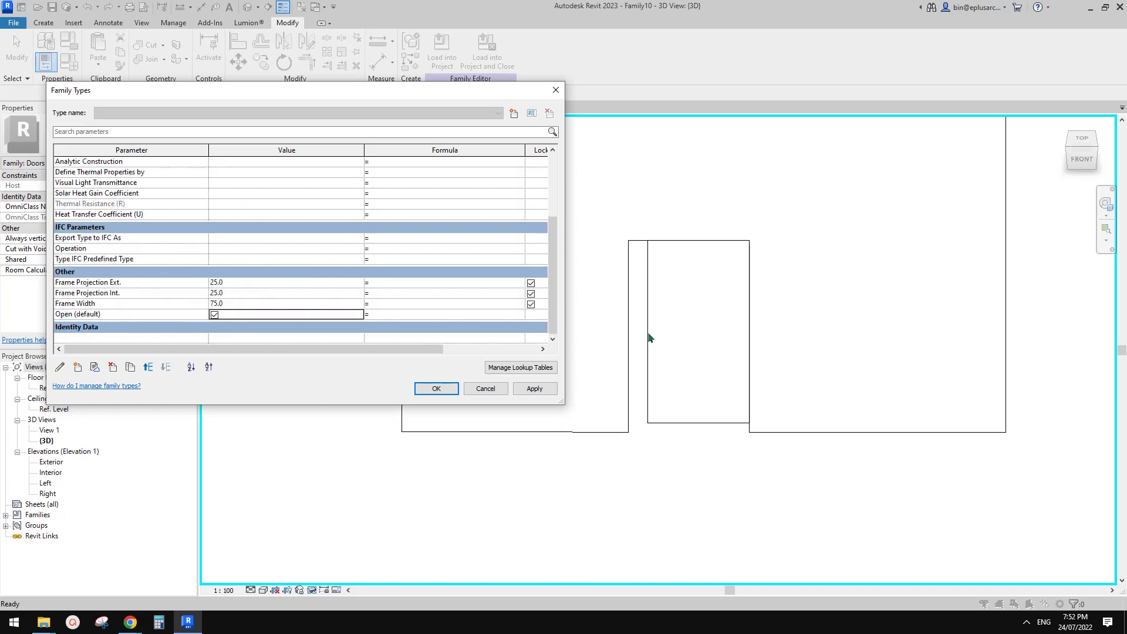
pyautogui.scroll(2, 328, 272)
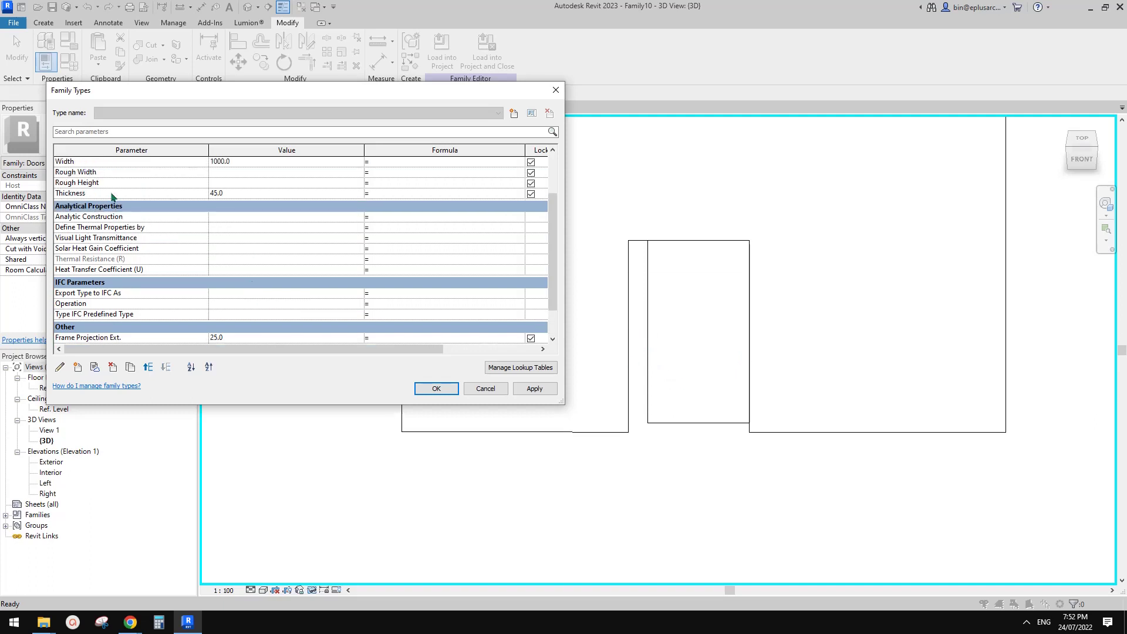
pyautogui.scroll(1, 69, 189)
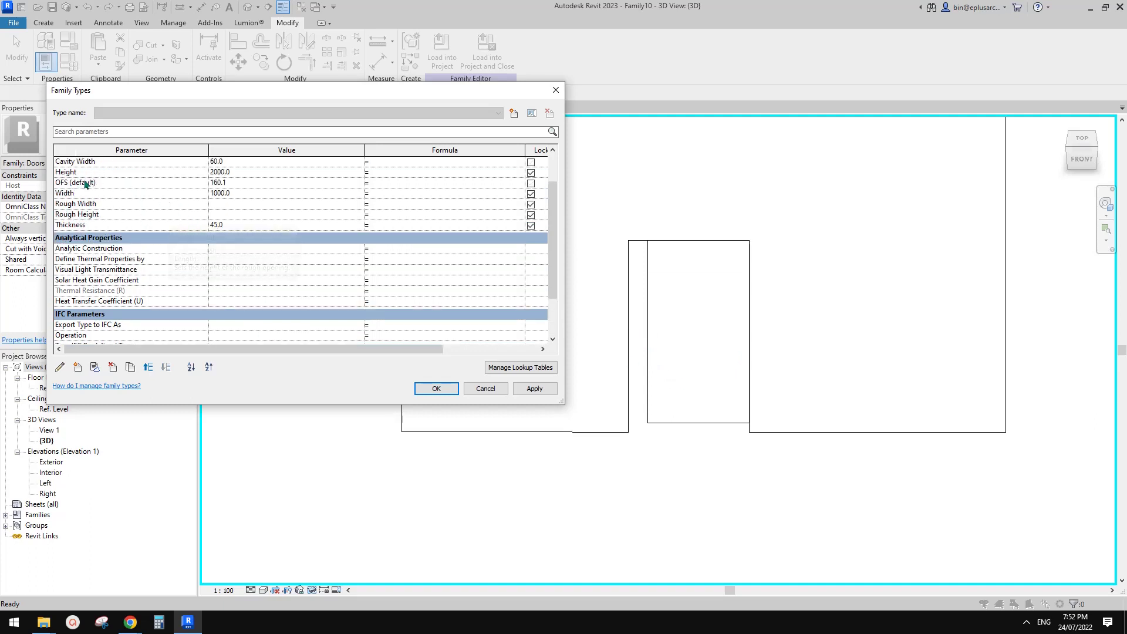
pyautogui.click(404, 183)
pyautogui.press('Return')
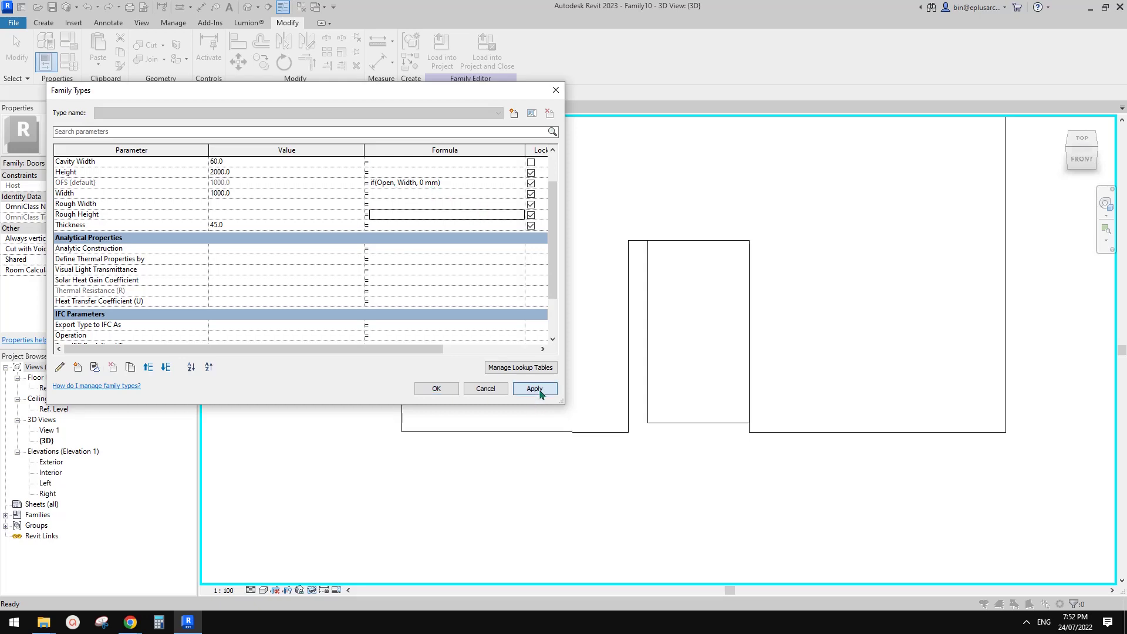
pyautogui.click(534, 389)
pyautogui.click(457, 389)
# Test the panel's sliding by switching the Open parameter off, on and off again, applying each change and leaving it off
pyautogui.keyDown('shift'); pyautogui.moveTo(540, 368); pyautogui.dragTo(496, 251, button='middle'); pyautogui.keyUp('shift')
pyautogui.click(69, 62)
pyautogui.scroll(-6, 219, 287)
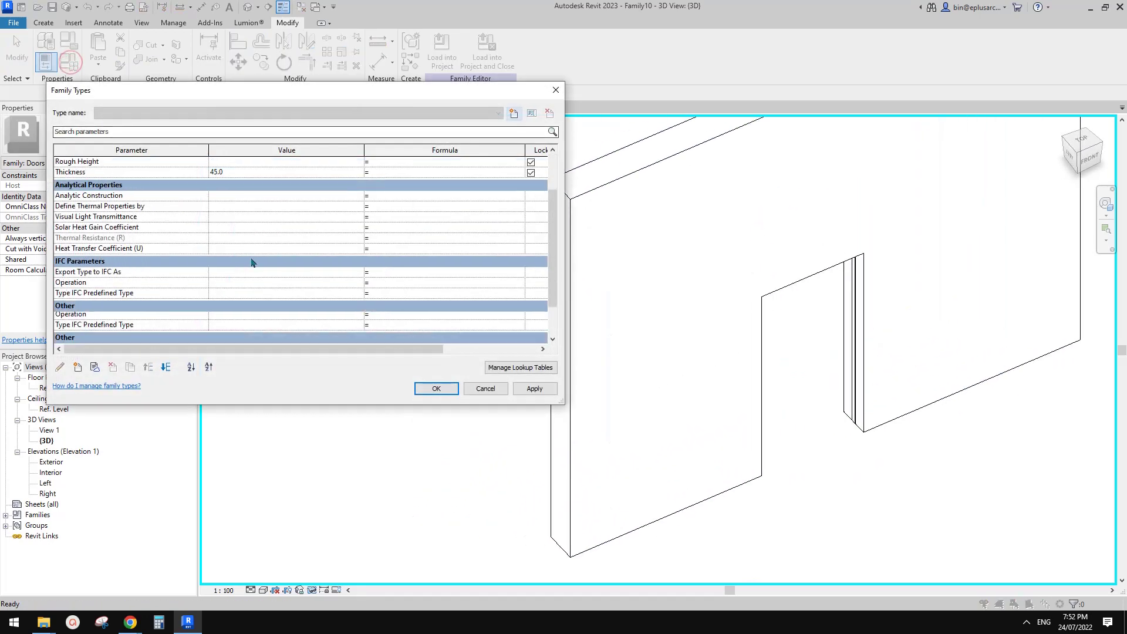
pyautogui.click(215, 314)
pyautogui.click(534, 389)
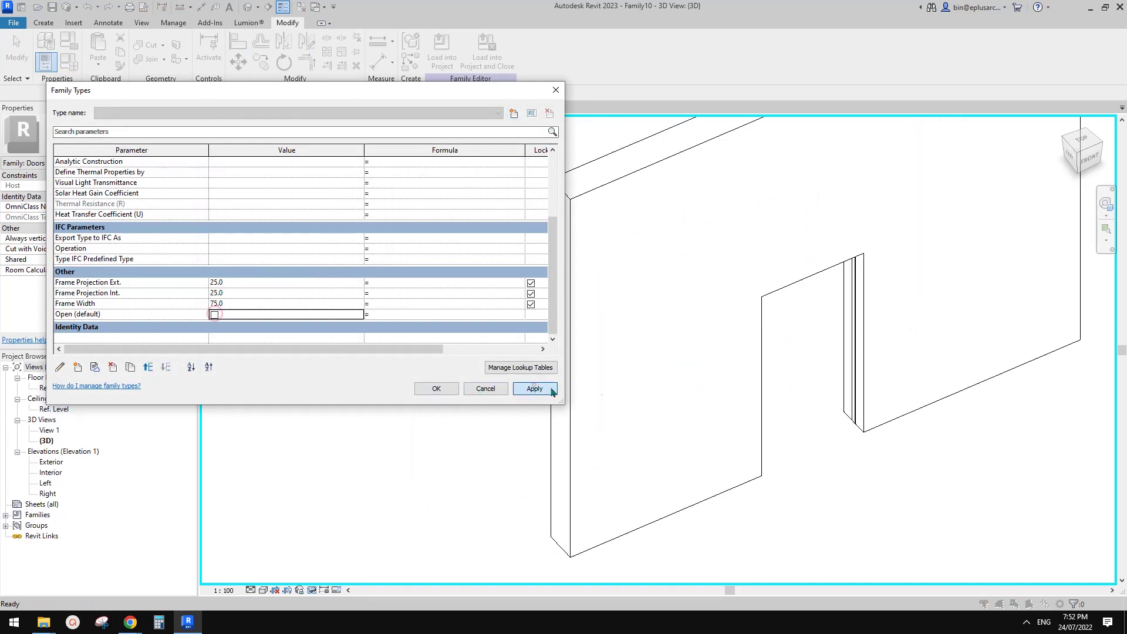
pyautogui.click(214, 315)
pyautogui.click(535, 388)
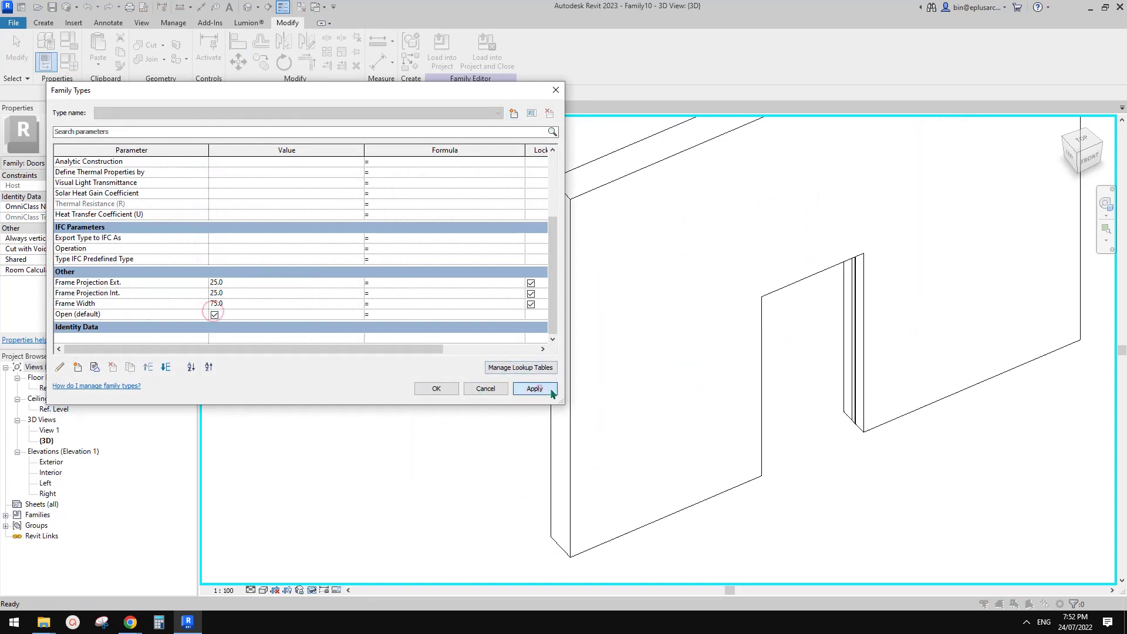
pyautogui.click(215, 314)
pyautogui.click(535, 389)
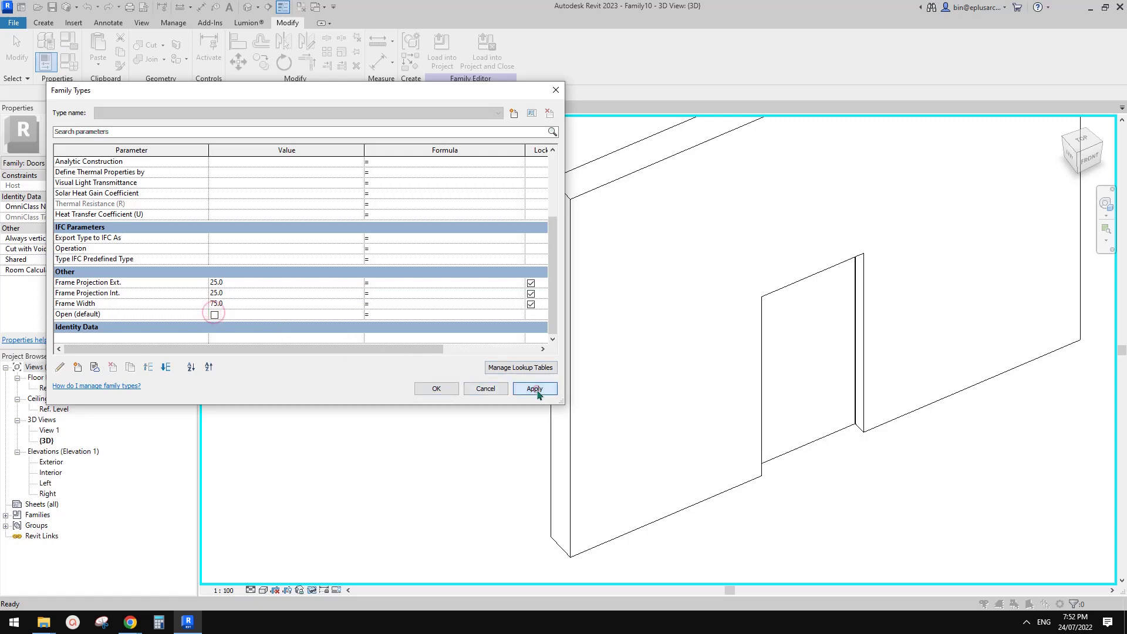
pyautogui.click(438, 384)
pyautogui.keyDown('shift'); pyautogui.moveTo(513, 395); pyautogui.dragTo(631, 319, button='middle'); pyautogui.keyUp('shift')
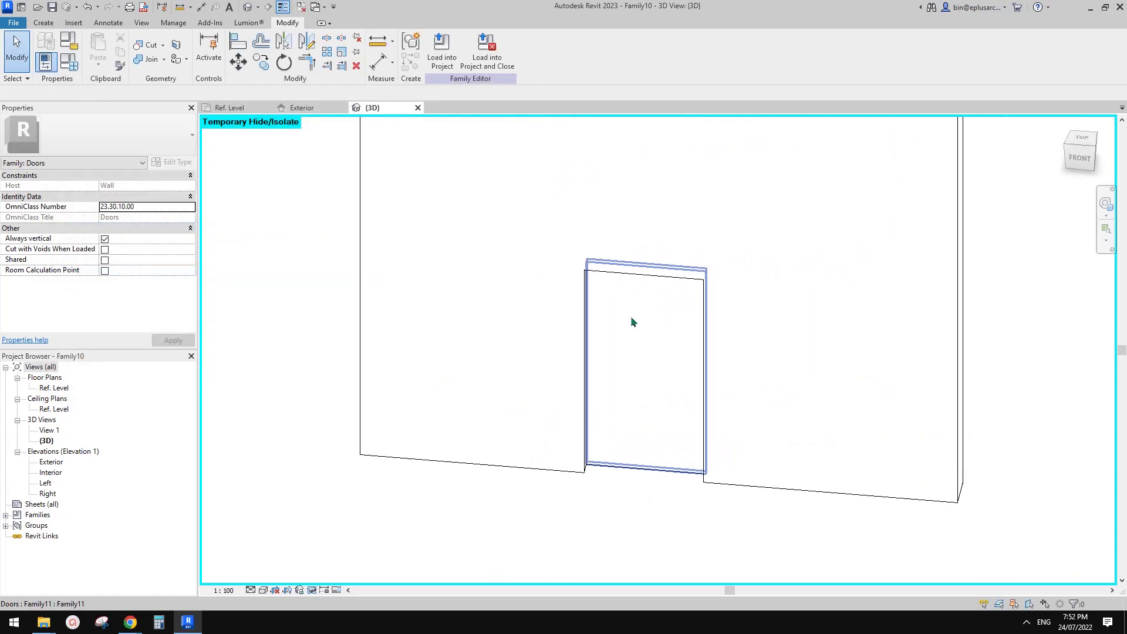
# Open the Ref. Level floor plan and examine how the closed panel, frame and cavity are represented in plan
pyautogui.doubleClick(53, 387)
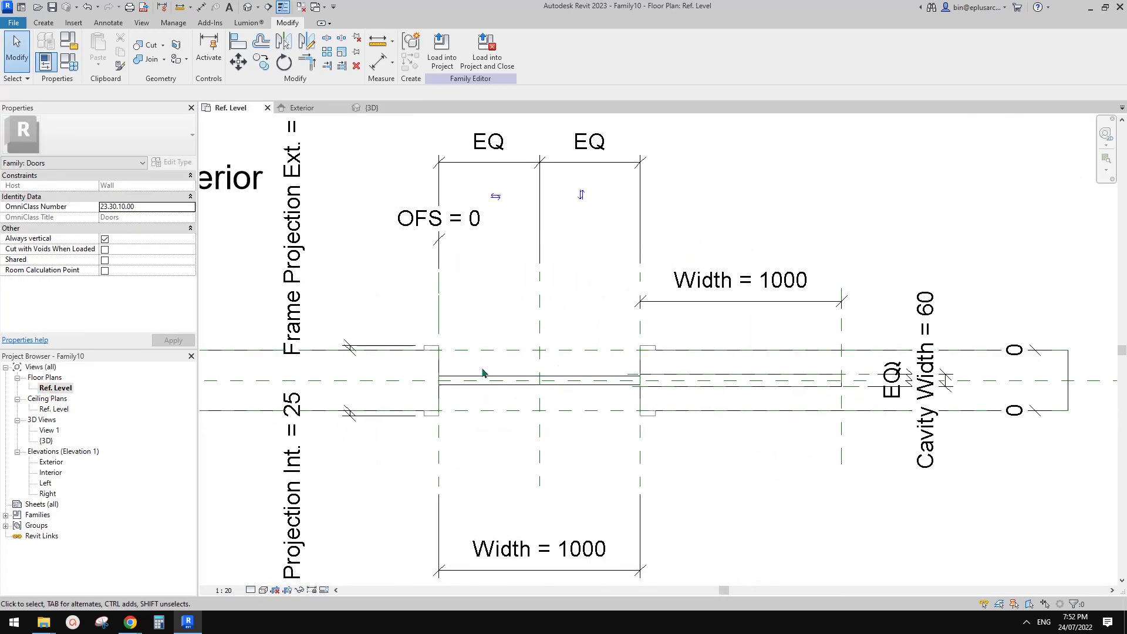
pyautogui.moveTo(541, 385); pyautogui.dragTo(548, 347, button='middle')
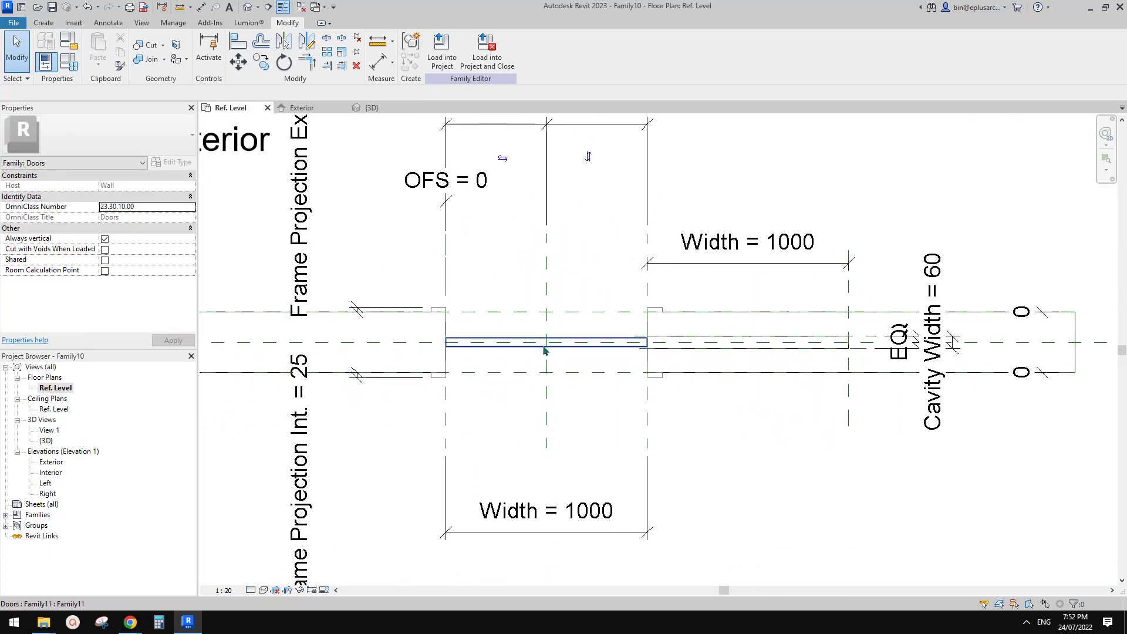
pyautogui.scroll(1, 603, 341)
pyautogui.moveTo(577, 349)
pyautogui.mouseDown(button='middle')
pyautogui.moveTo(583, 363)
pyautogui.moveTo(600, 356)
pyautogui.moveTo(585, 361)
pyautogui.mouseUp(button='middle')
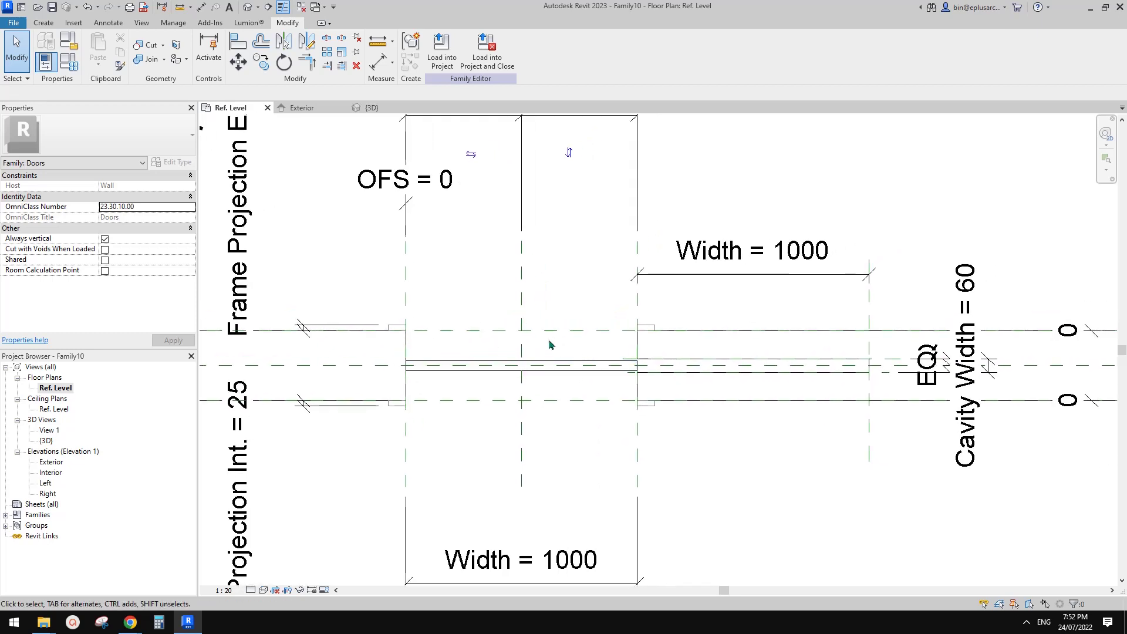
pyautogui.moveTo(495, 347); pyautogui.dragTo(523, 337, button='middle')
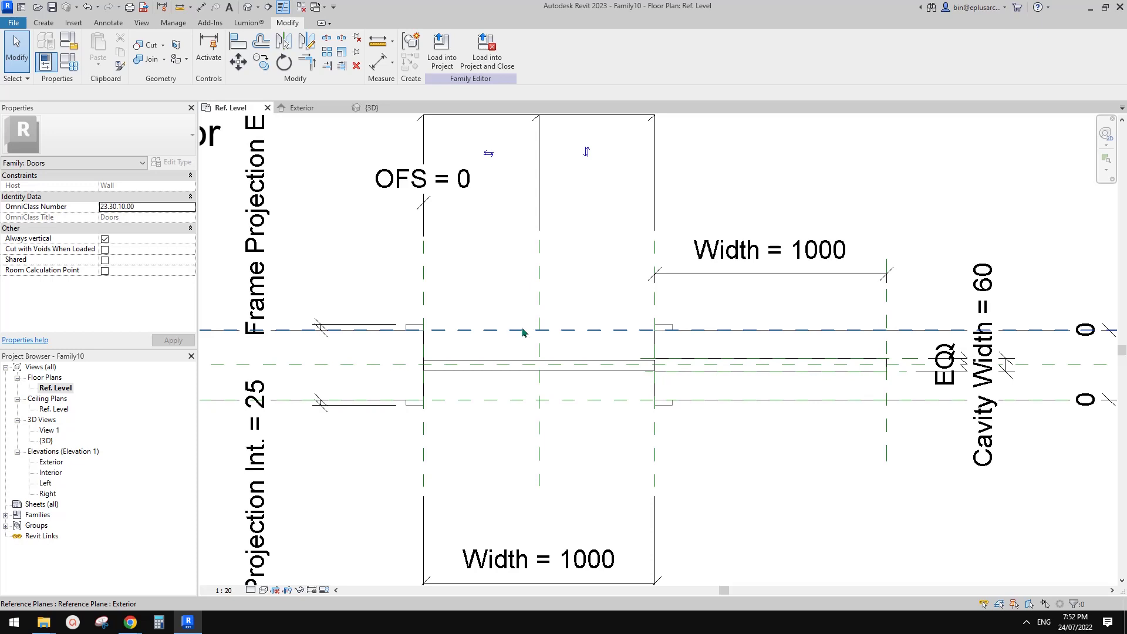
pyautogui.click(107, 23)
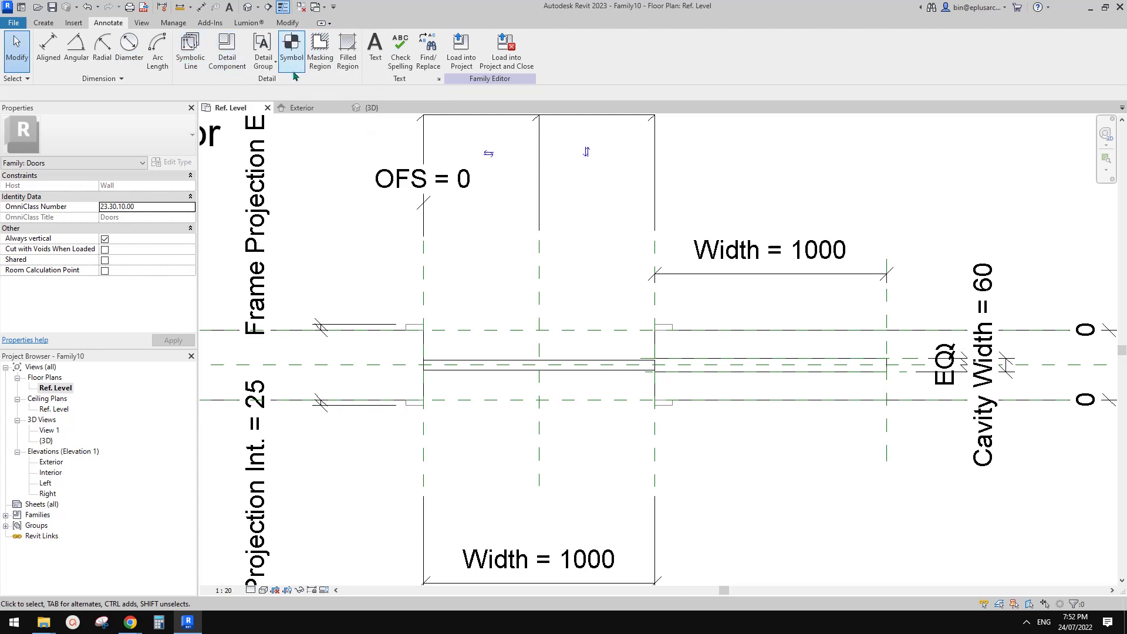
pyautogui.moveTo(549, 294); pyautogui.dragTo(528, 317, button='middle')
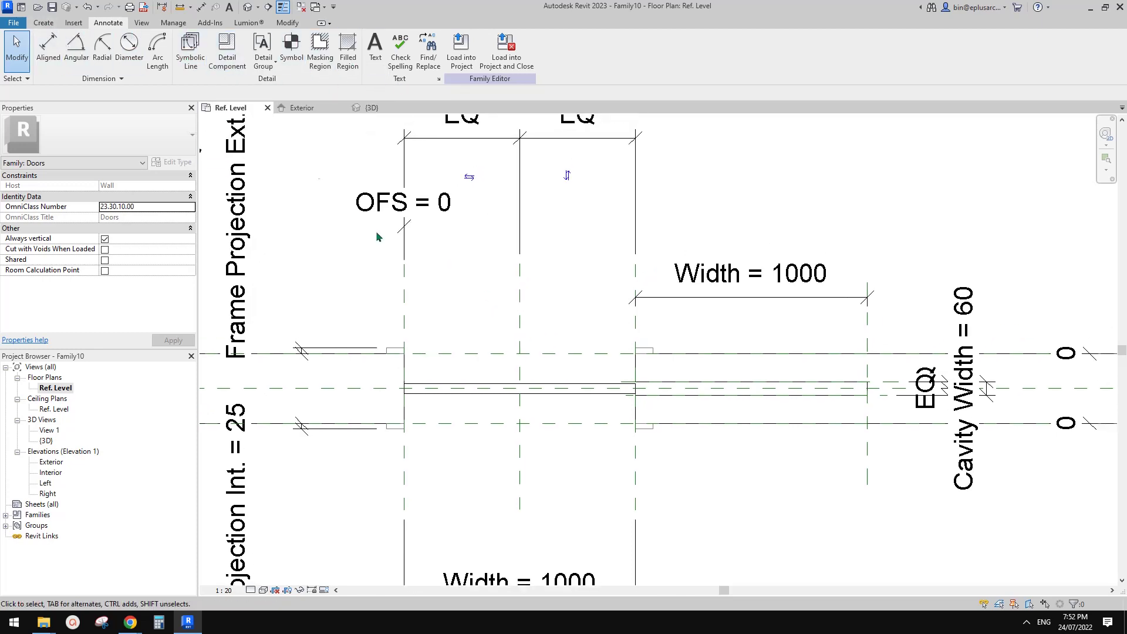
pyautogui.moveTo(492, 248); pyautogui.dragTo(483, 260, button='middle')
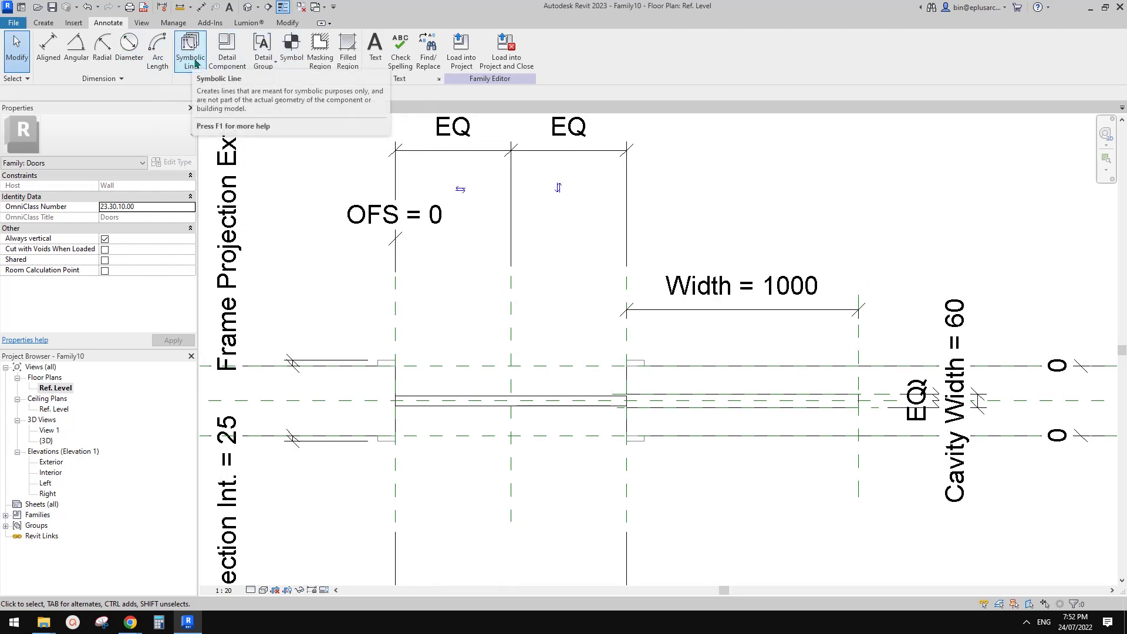
pyautogui.moveTo(443, 271); pyautogui.dragTo(448, 262, button='middle')
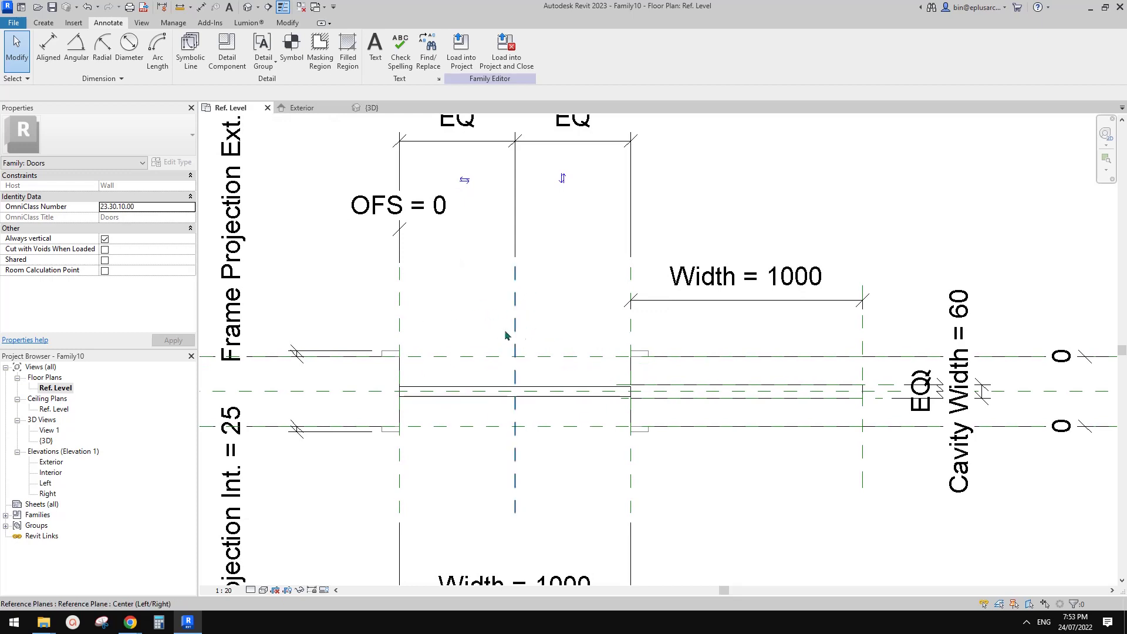
pyautogui.scroll(-2, 526, 376)
pyautogui.moveTo(545, 385); pyautogui.dragTo(548, 387, button='middle')
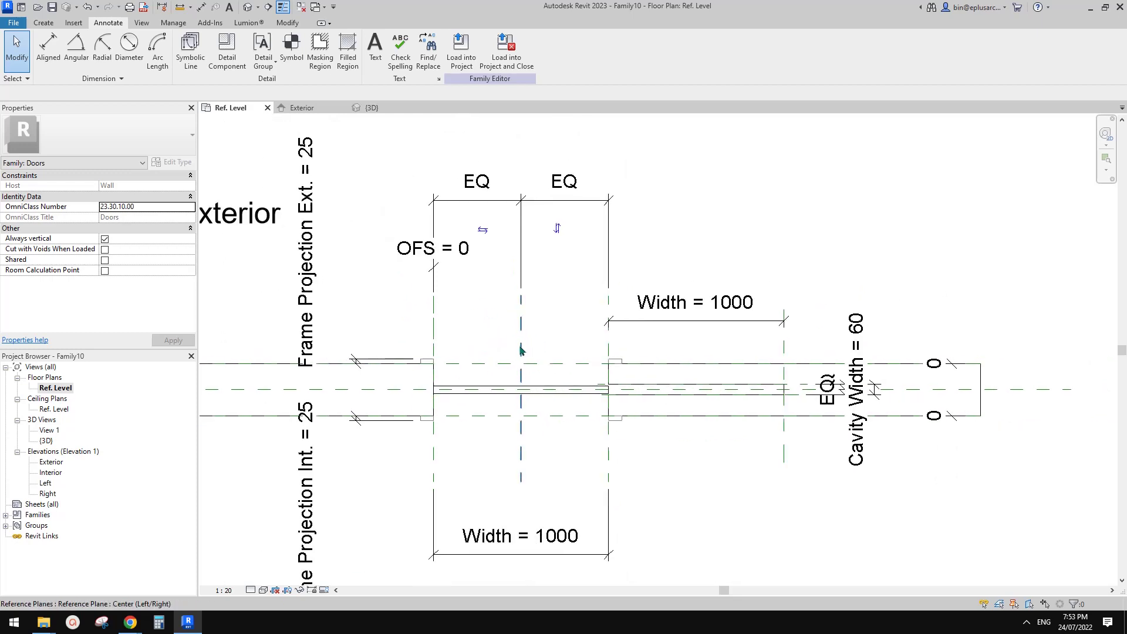
pyautogui.scroll(1, 522, 356)
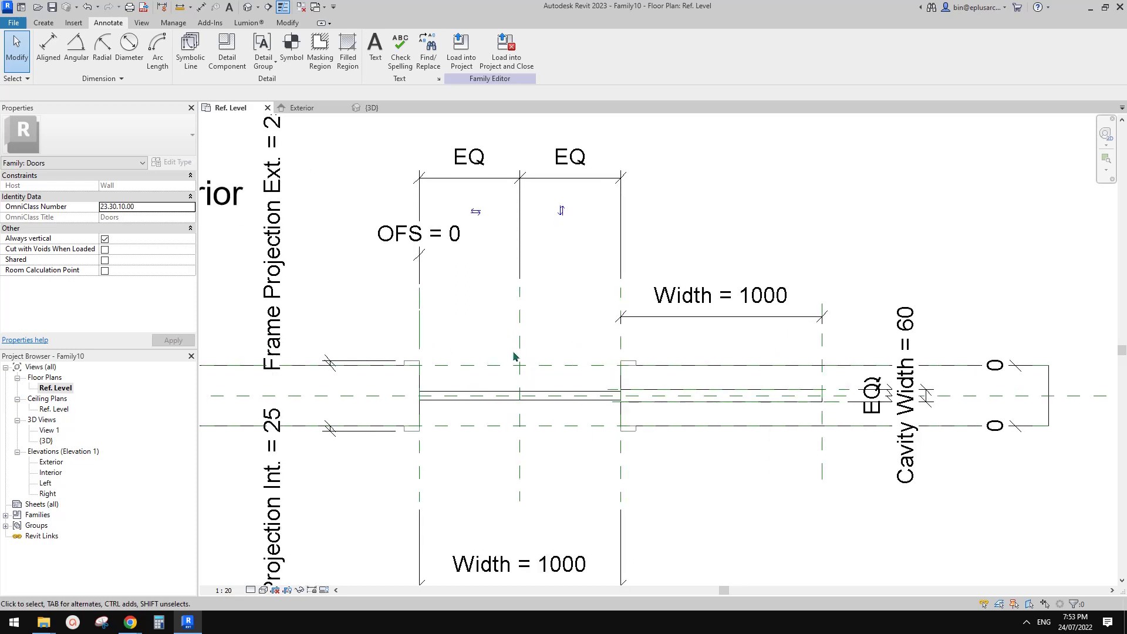
pyautogui.moveTo(534, 360); pyautogui.dragTo(537, 331, button='middle')
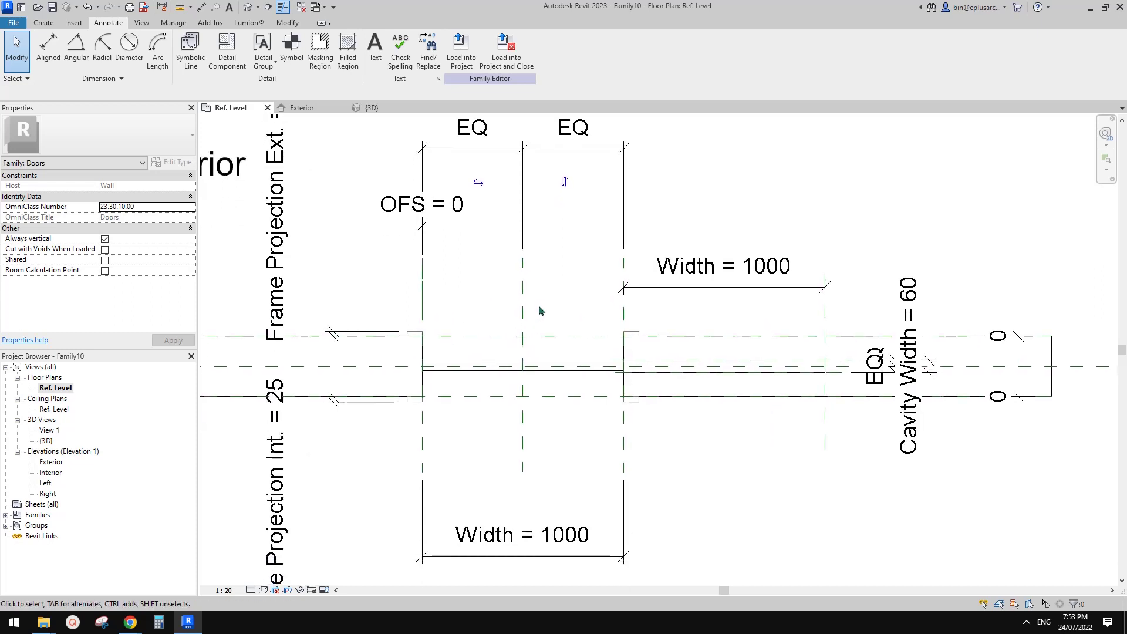
pyautogui.moveTo(540, 311); pyautogui.dragTo(541, 325, button='middle')
pyautogui.moveTo(279, 145); pyautogui.dragTo(285, 123, button='middle')
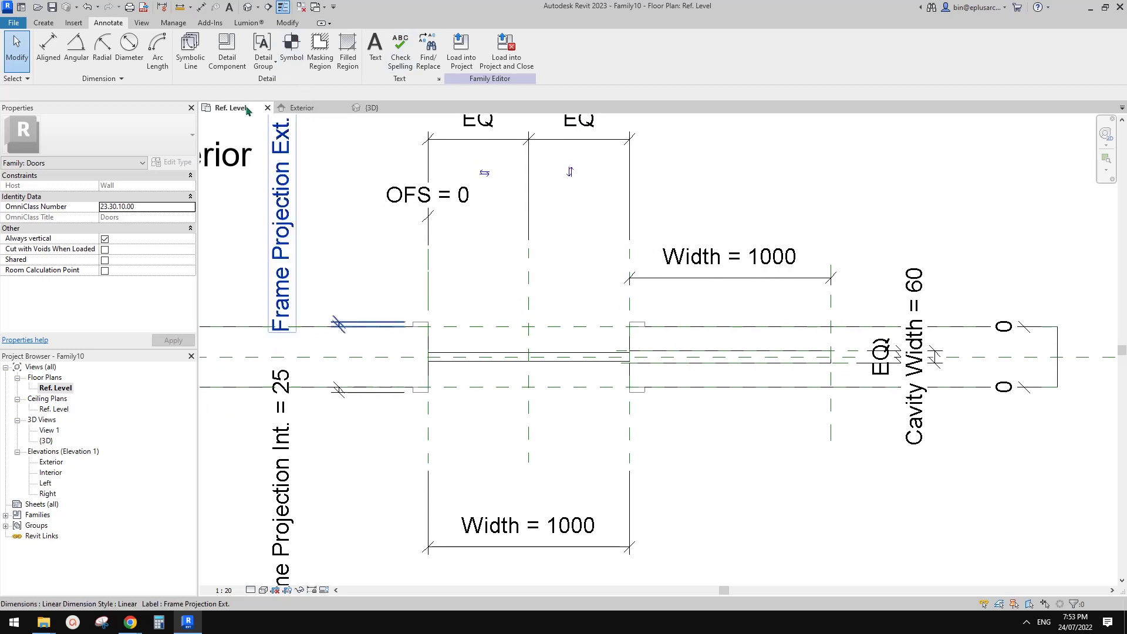
pyautogui.click(180, 57)
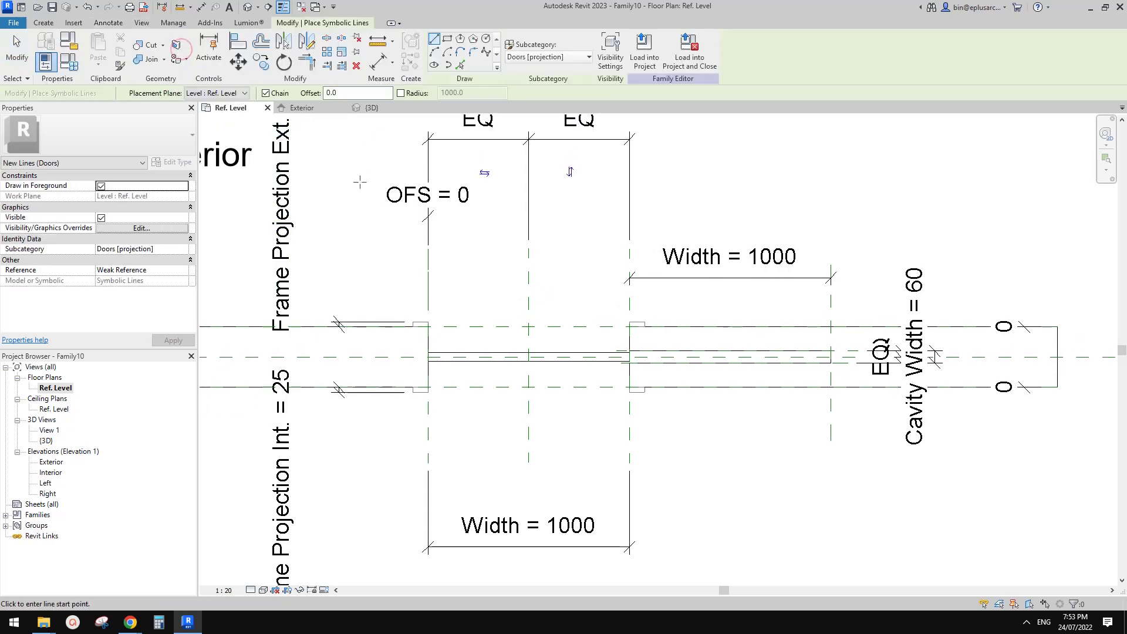
pyautogui.click(571, 59)
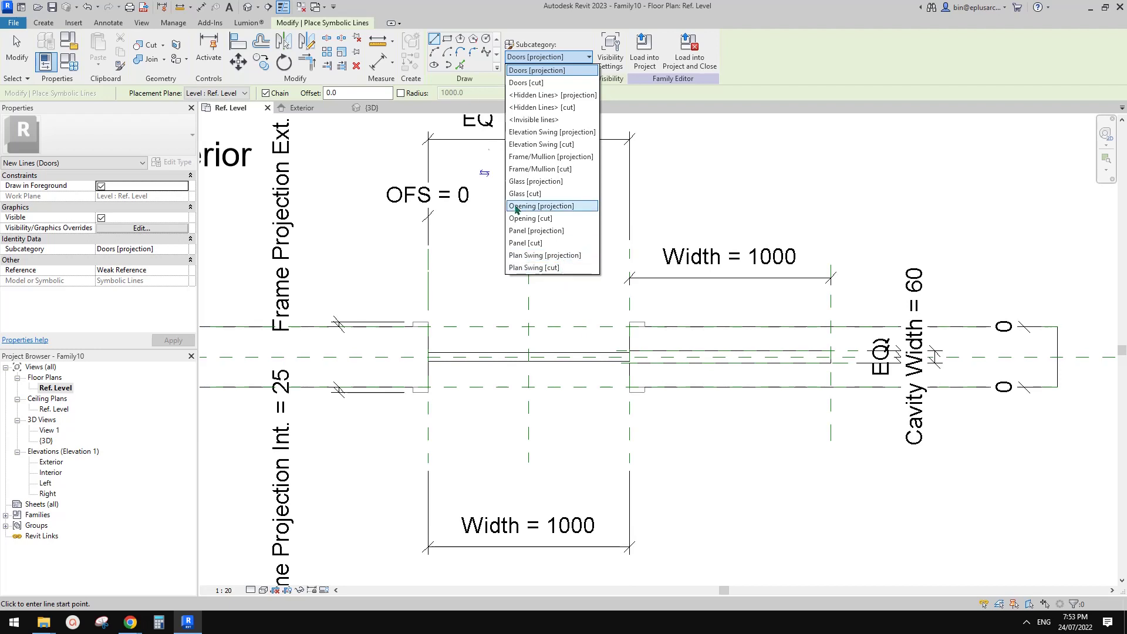
pyautogui.click(185, 23)
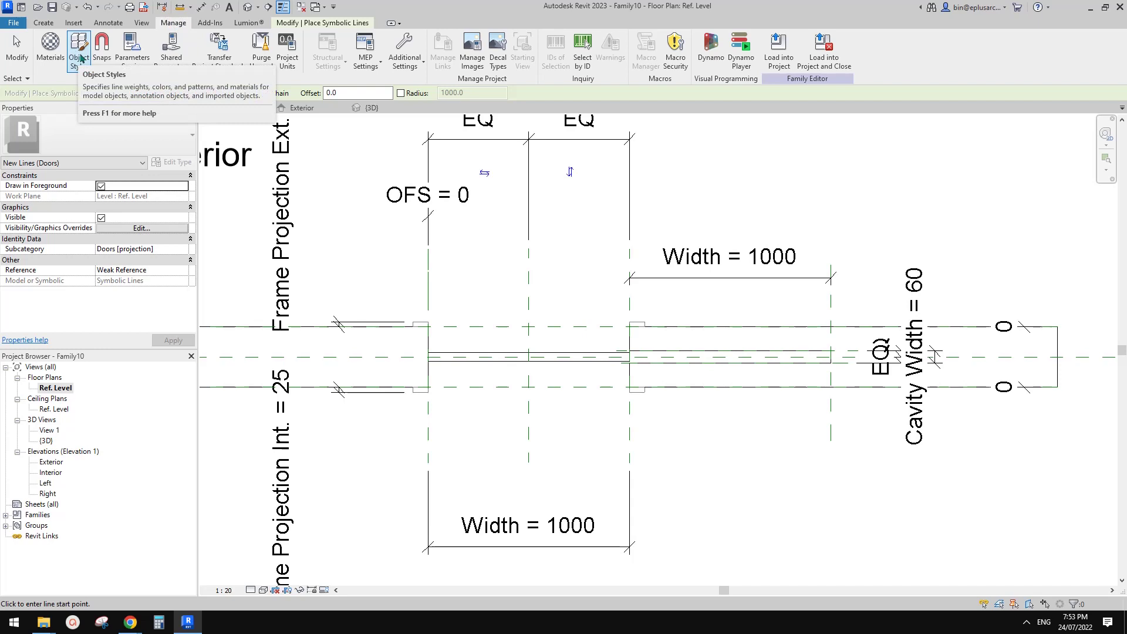
pyautogui.moveTo(473, 239); pyautogui.dragTo(584, 276, button='middle')
pyautogui.press('Escape')
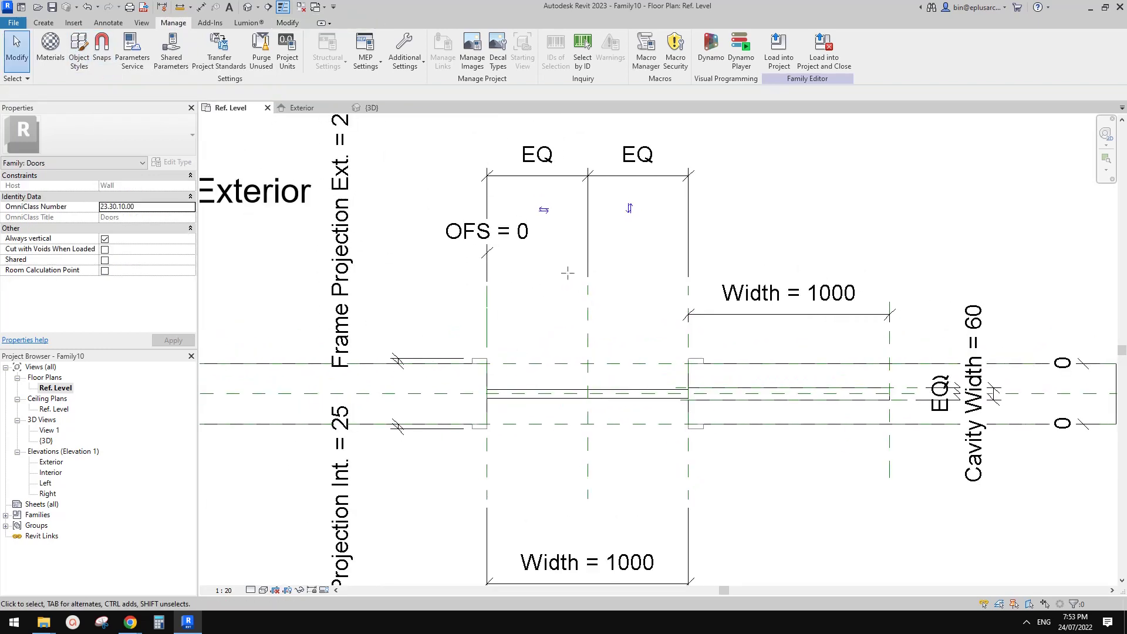
# Check the door in the Exterior elevation and return to the Ref. Level floor plan
pyautogui.scroll(-1, 568, 273)
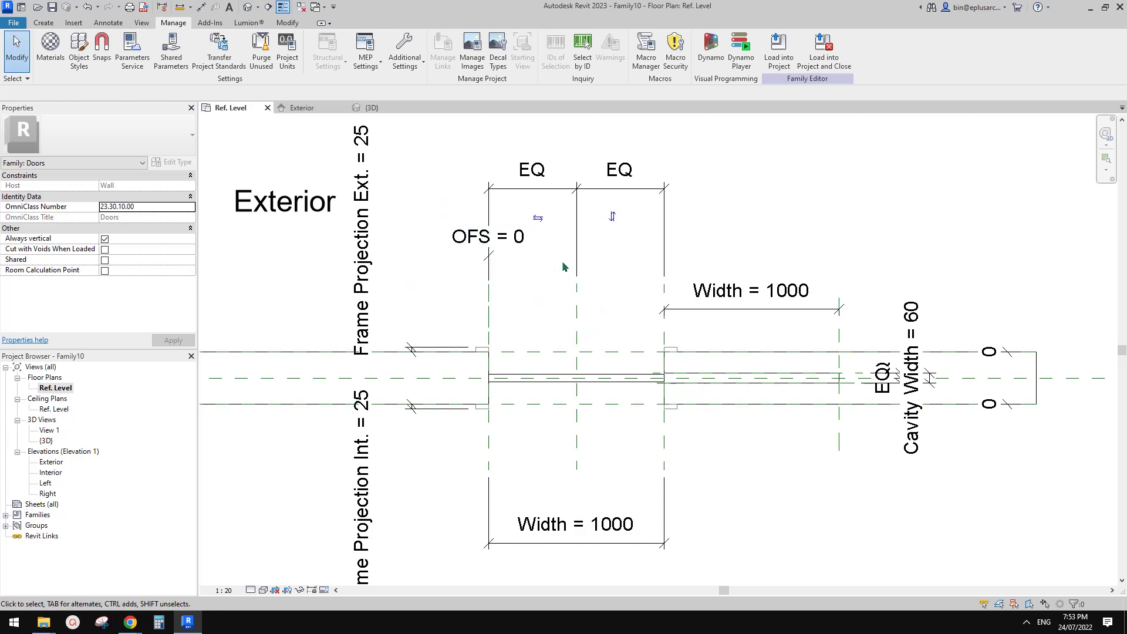
pyautogui.click(303, 108)
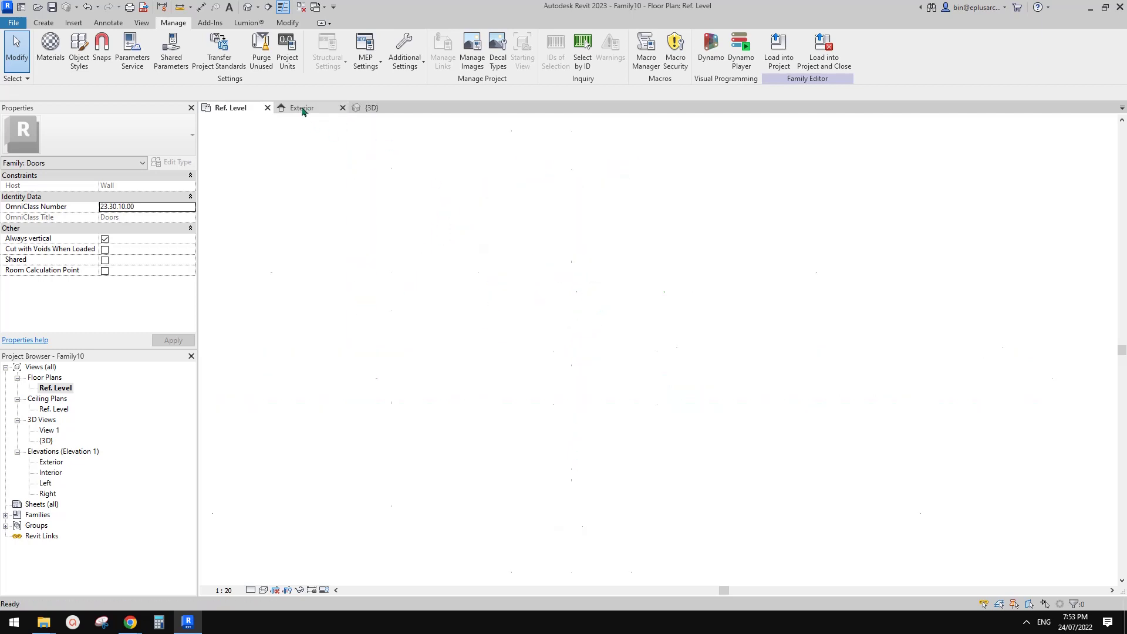
pyautogui.click(376, 109)
pyautogui.click(302, 108)
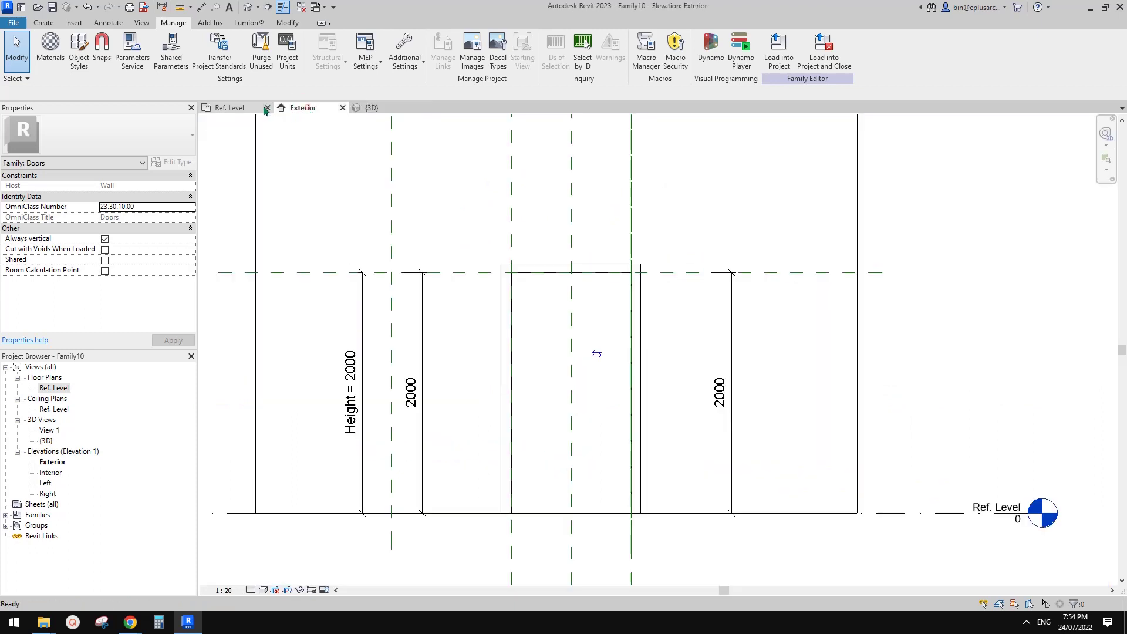
pyautogui.click(235, 108)
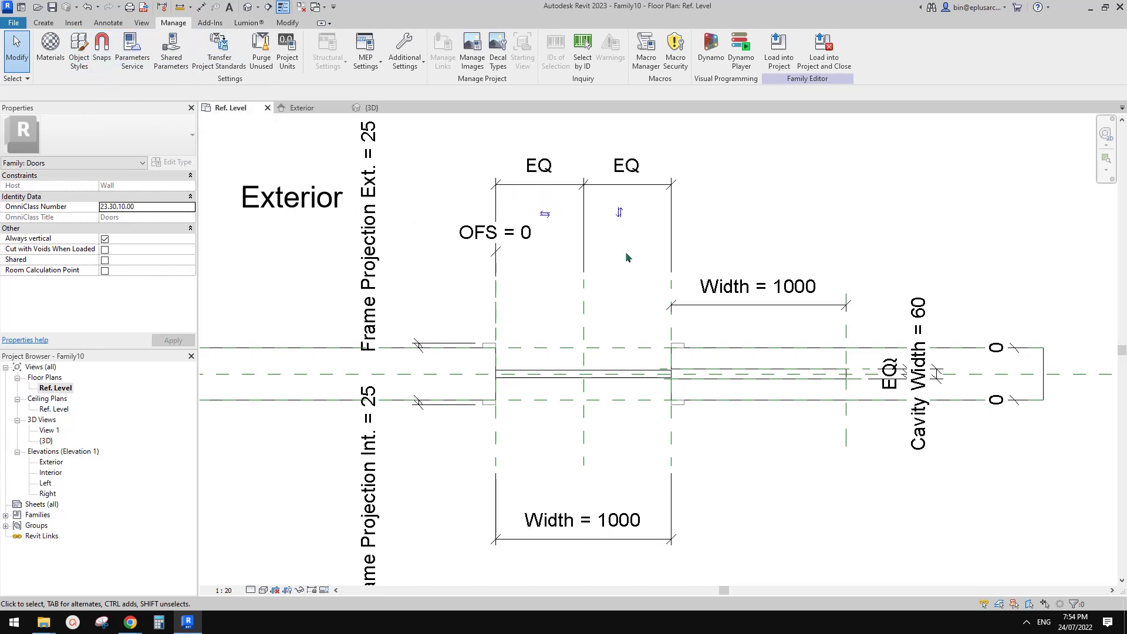
pyautogui.moveTo(609, 280); pyautogui.dragTo(587, 251, button='middle')
pyautogui.scroll(1, 588, 252)
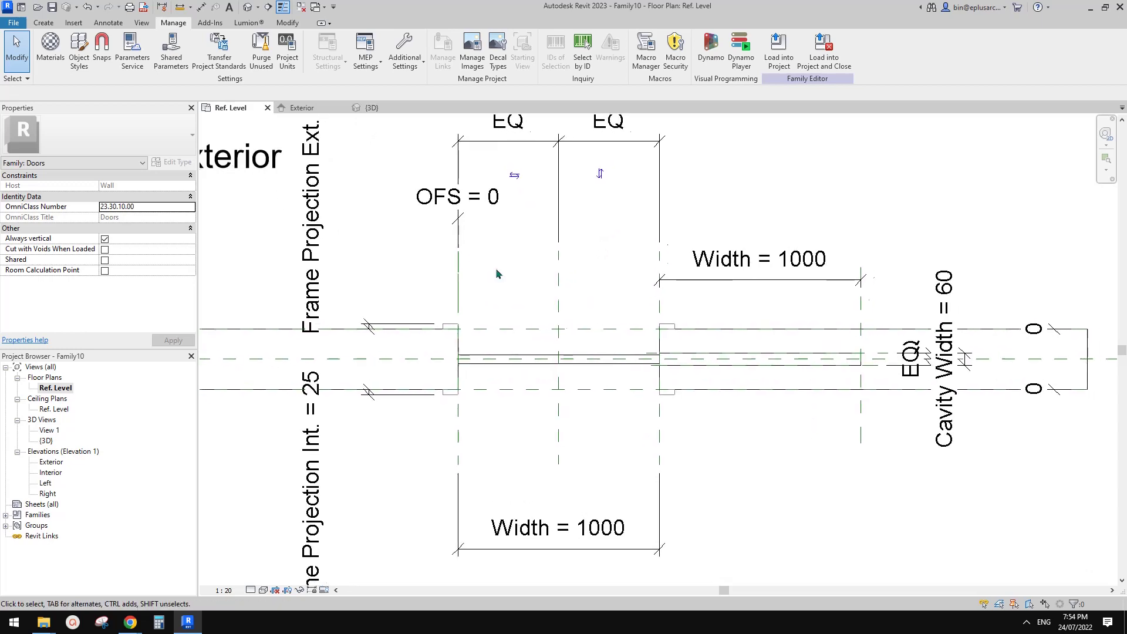
pyautogui.click(108, 24)
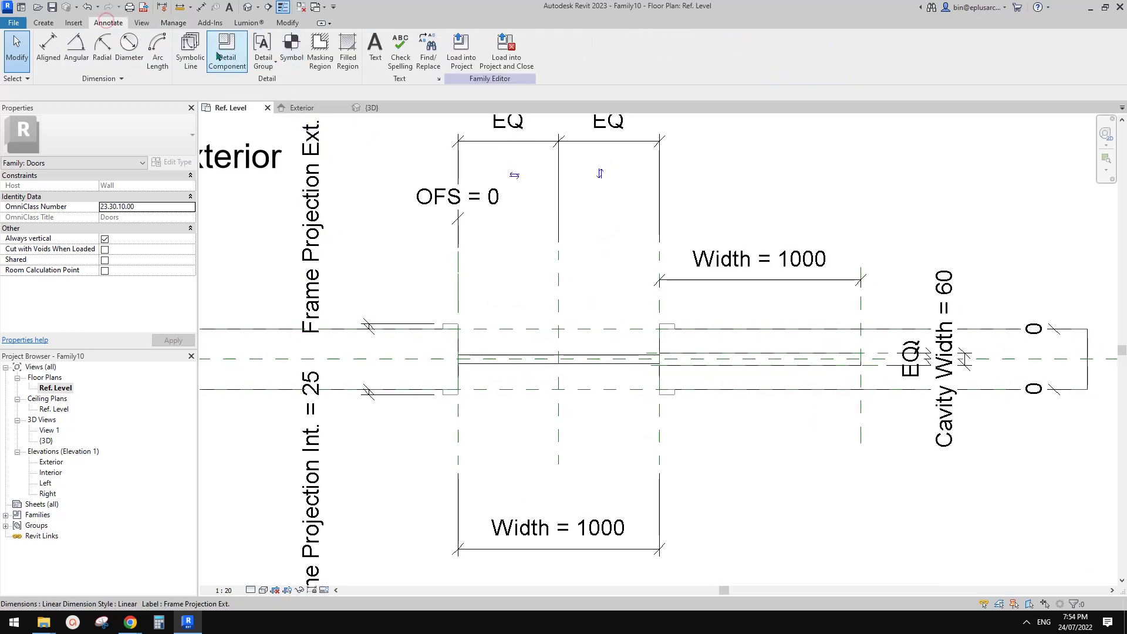
pyautogui.click(191, 49)
pyautogui.scroll(2, 590, 315)
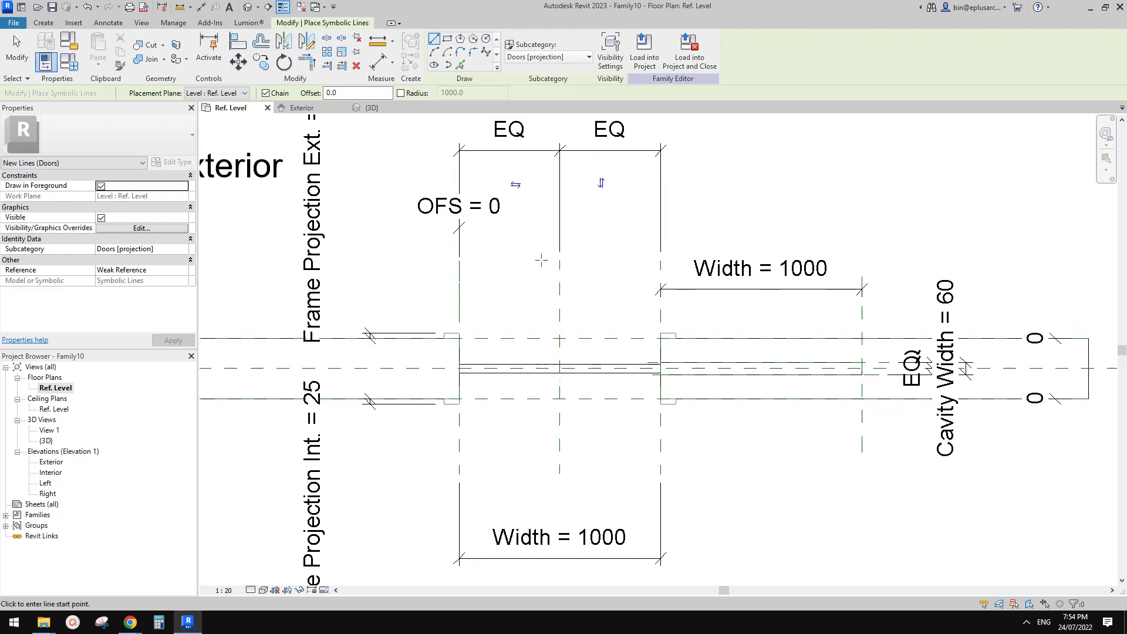
pyautogui.moveTo(590, 315); pyautogui.dragTo(608, 314, button='middle')
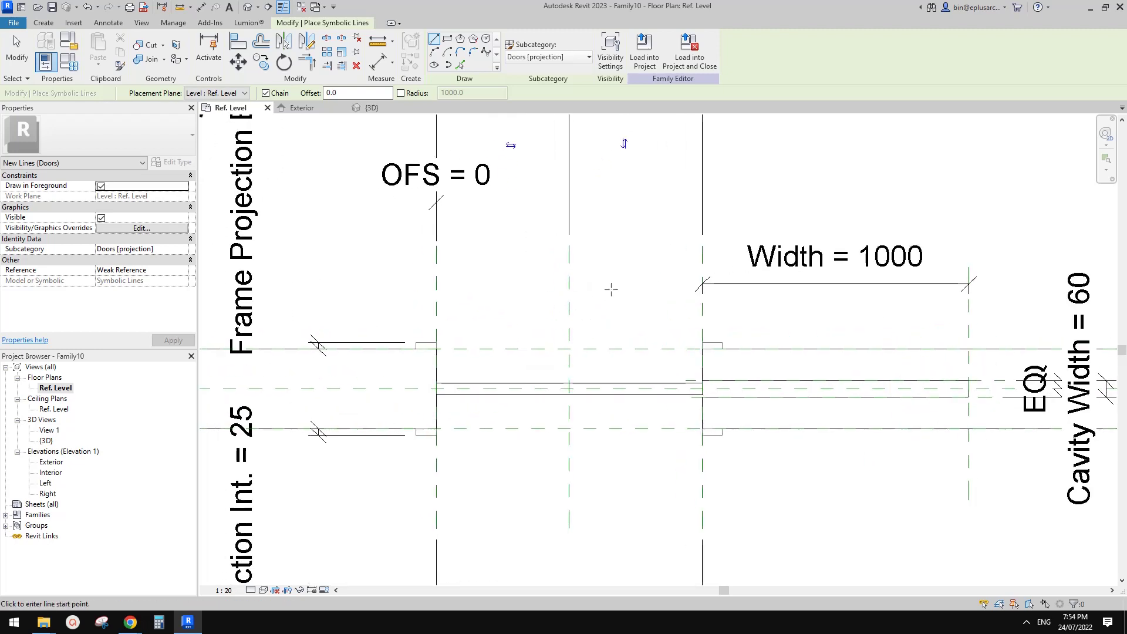
pyautogui.moveTo(608, 310); pyautogui.dragTo(609, 317, button='middle')
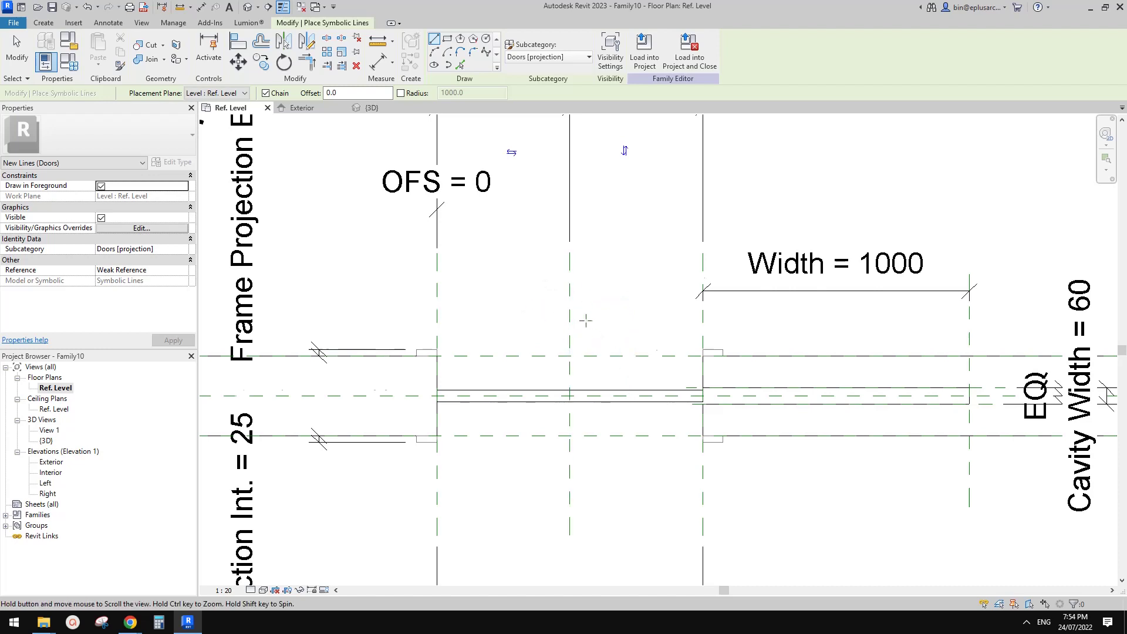
pyautogui.scroll(-2, 589, 311)
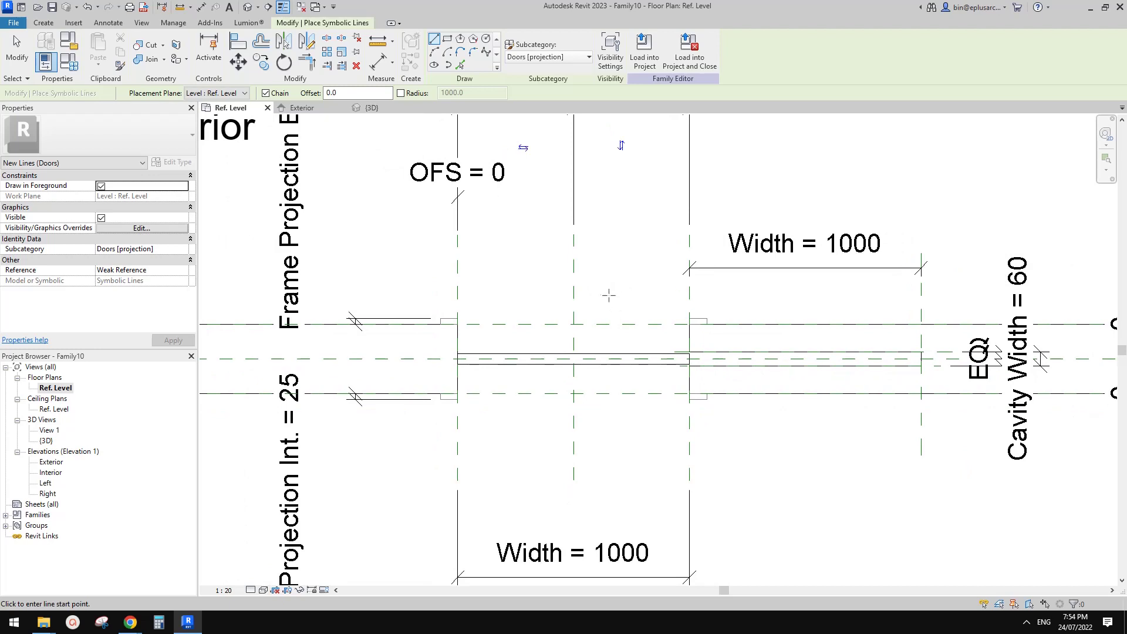
pyautogui.scroll(2, 609, 295)
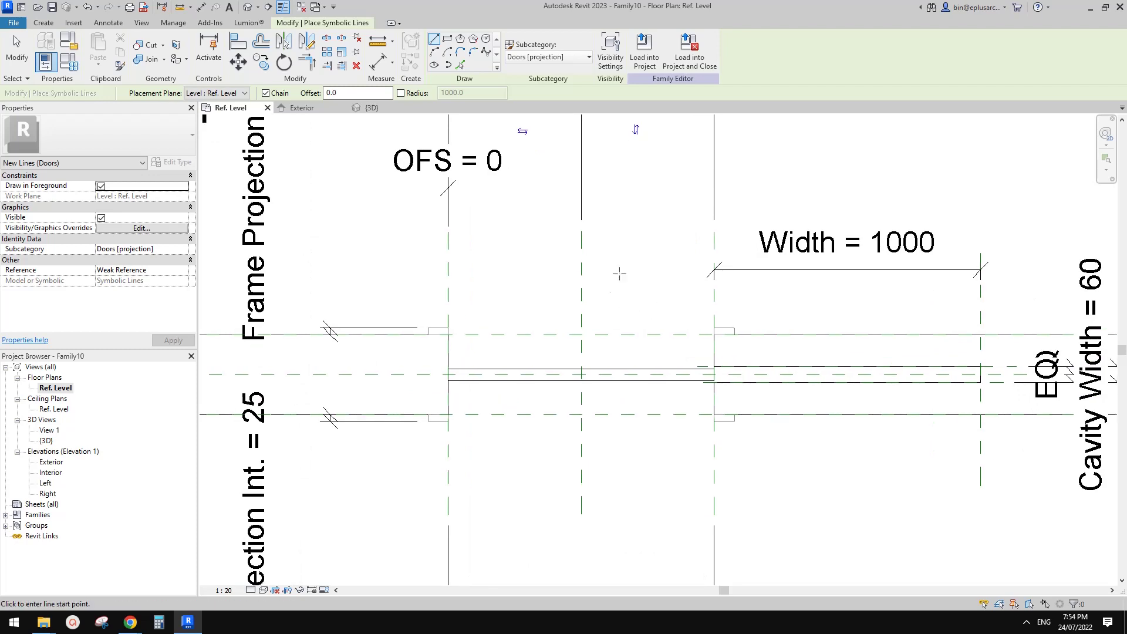
pyautogui.scroll(-1, 615, 319)
pyautogui.rightClick(542, 311)
pyautogui.click(516, 427)
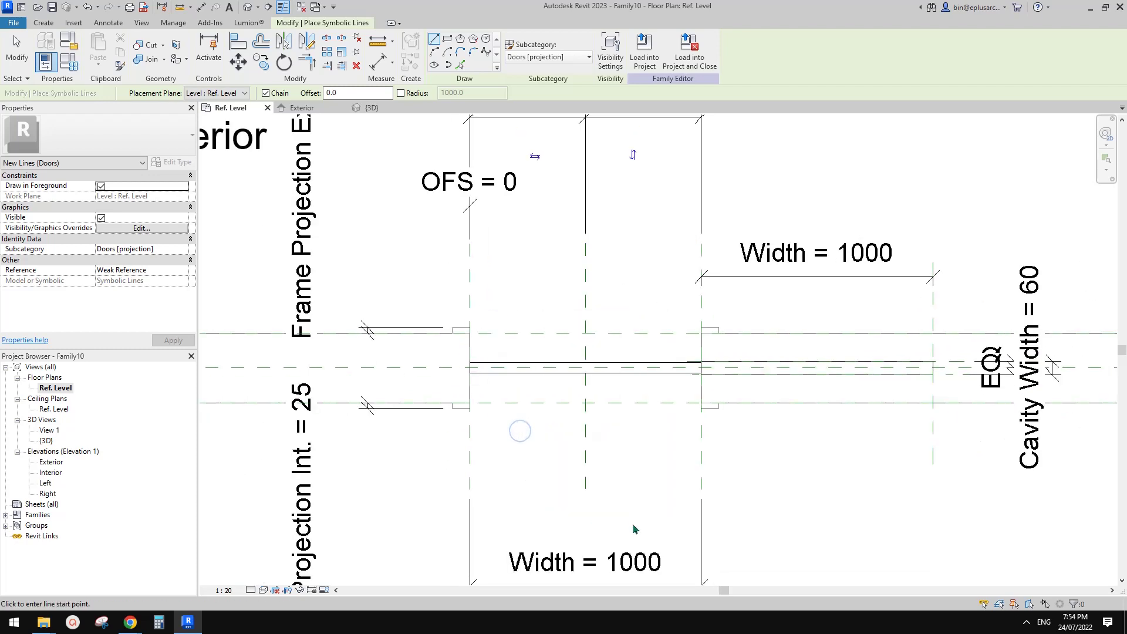
pyautogui.moveTo(592, 514); pyautogui.dragTo(591, 488, button='middle')
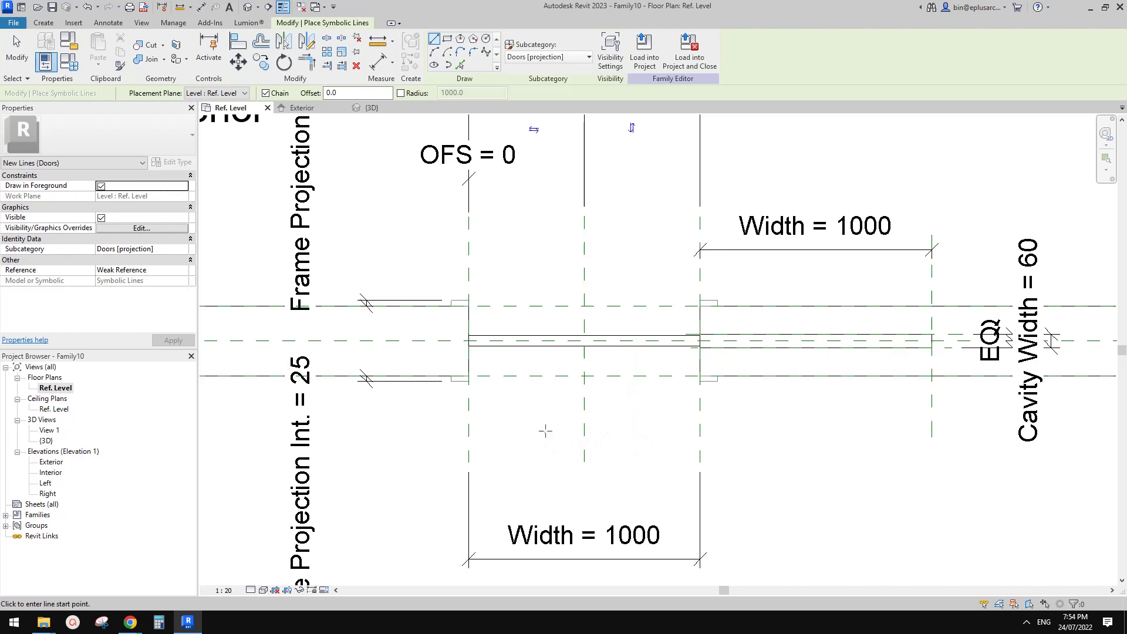
pyautogui.scroll(2, 562, 434)
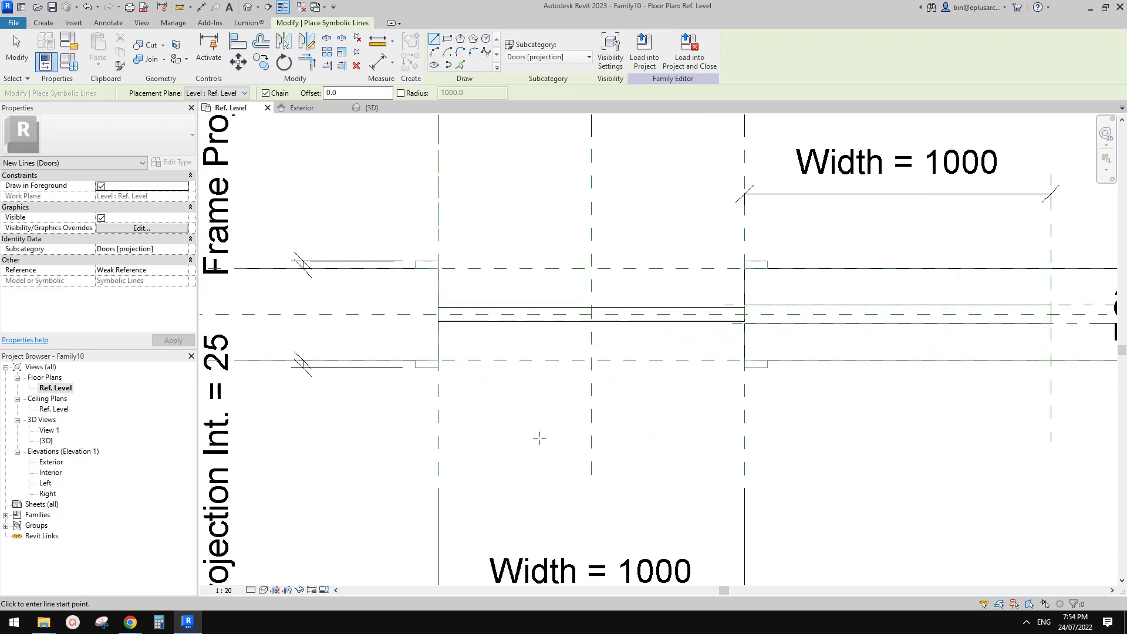
pyautogui.moveTo(672, 405); pyautogui.dragTo(667, 411, button='middle')
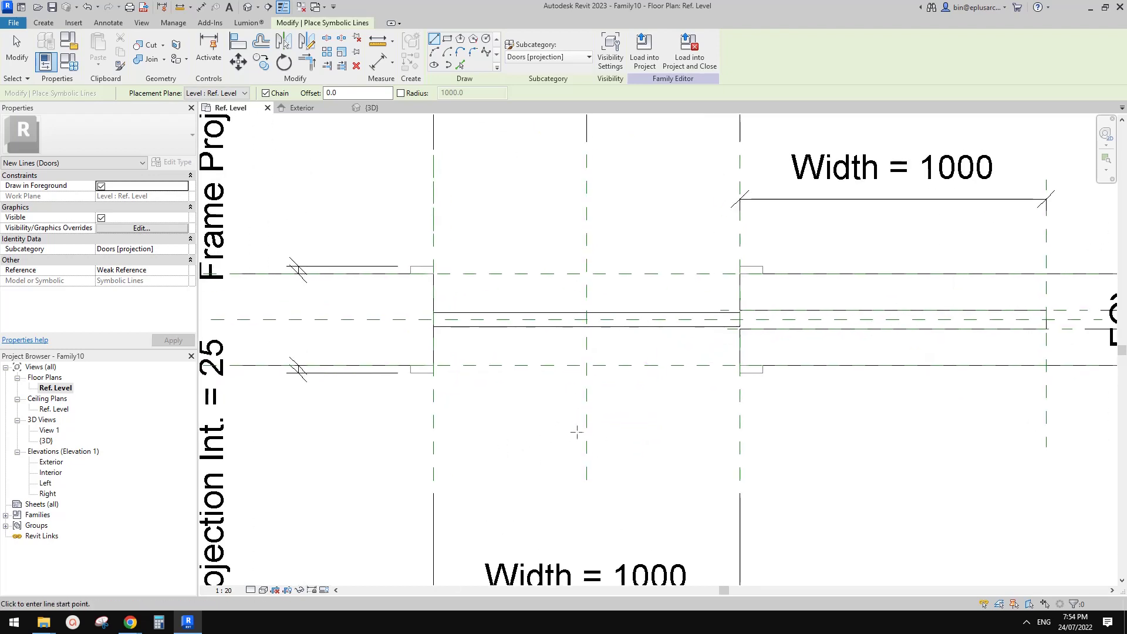
pyautogui.press('Escape')
pyautogui.press('Escape')
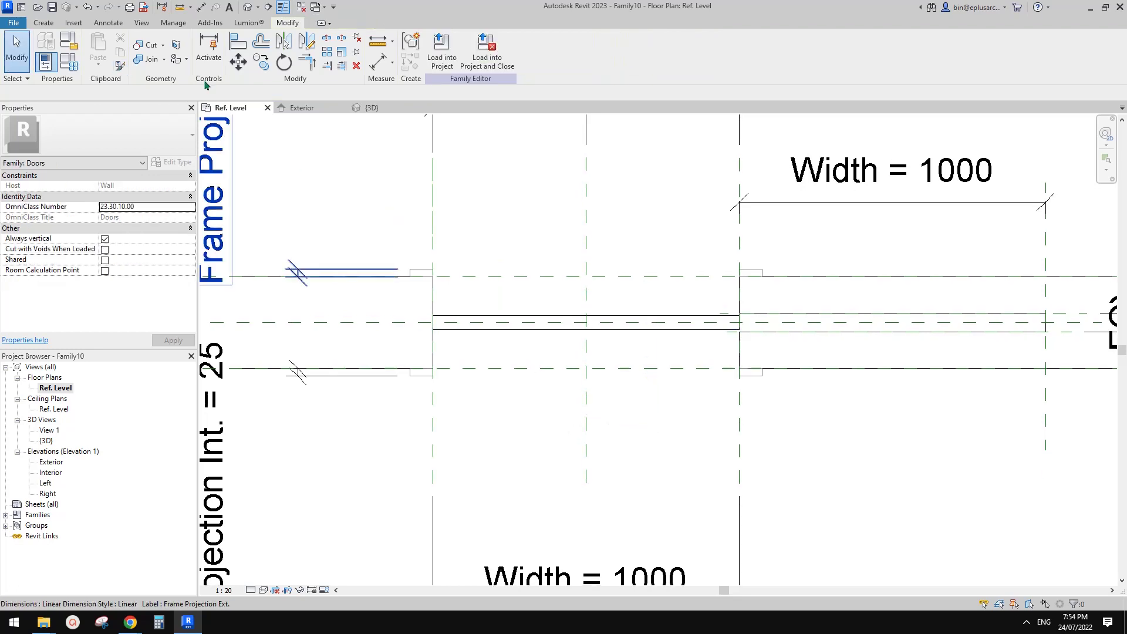
# Create a new family from the Metric Detail Item.rft template
pyautogui.click(13, 23)
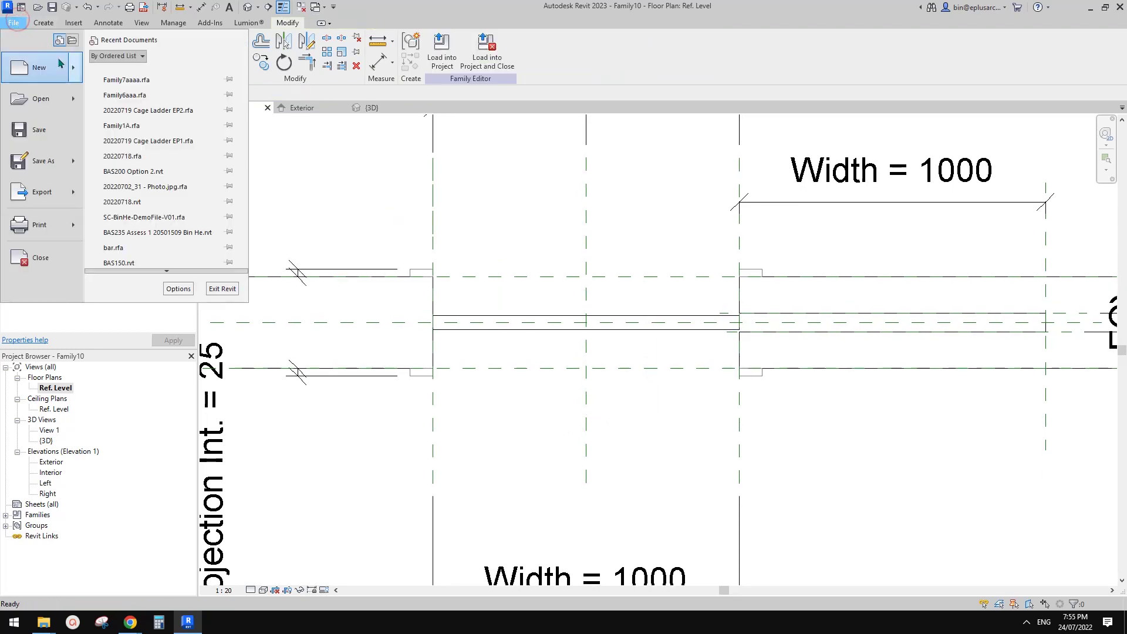
pyautogui.moveTo(76, 70)
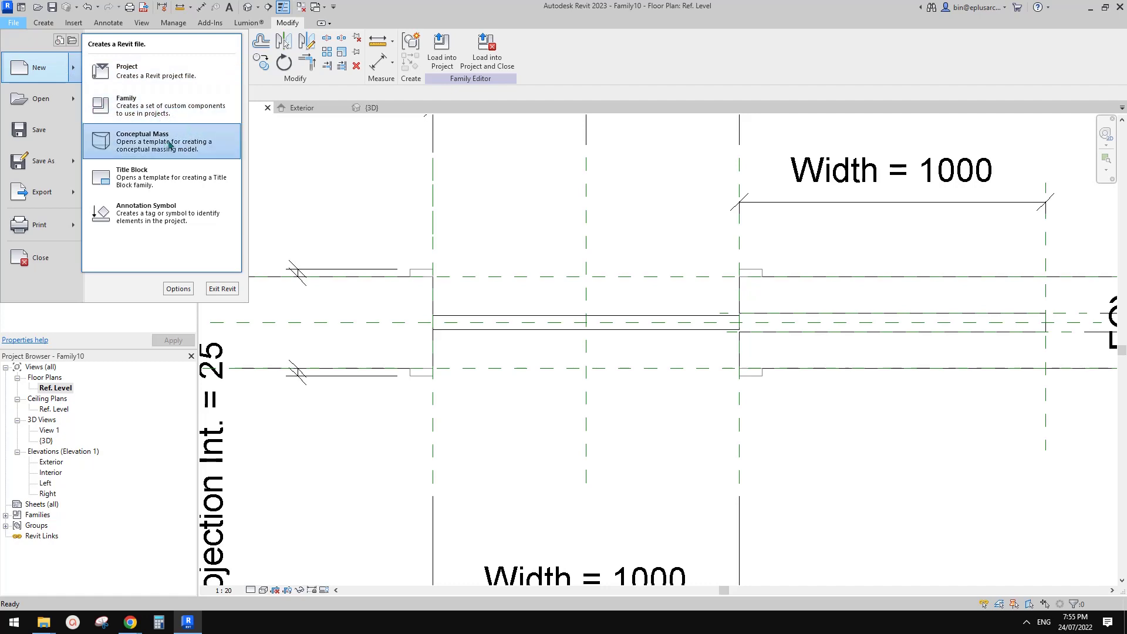
pyautogui.click(163, 108)
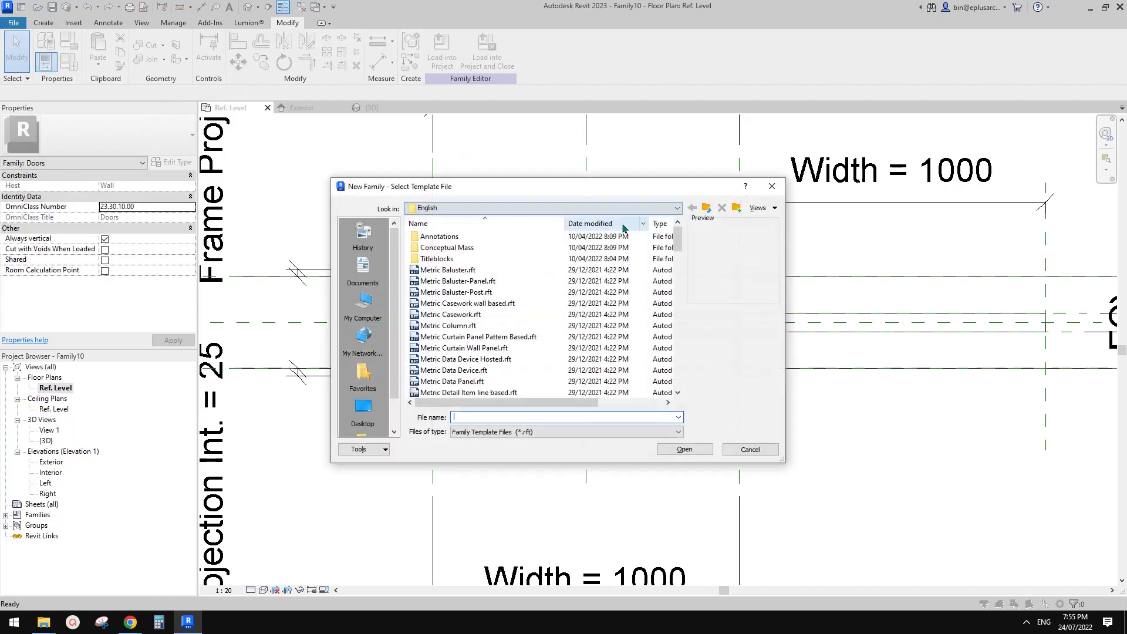
pyautogui.click(678, 256)
pyautogui.moveTo(679, 258); pyautogui.dragTo(675, 237)
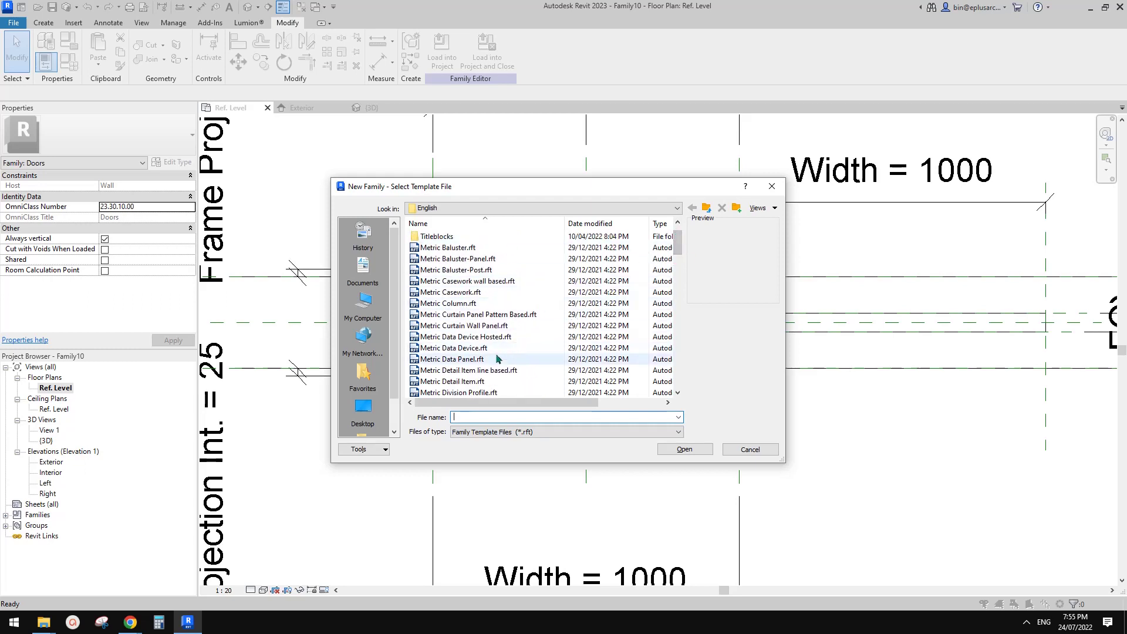
pyautogui.click(468, 356)
pyautogui.click(467, 350)
pyautogui.click(468, 369)
pyautogui.click(465, 378)
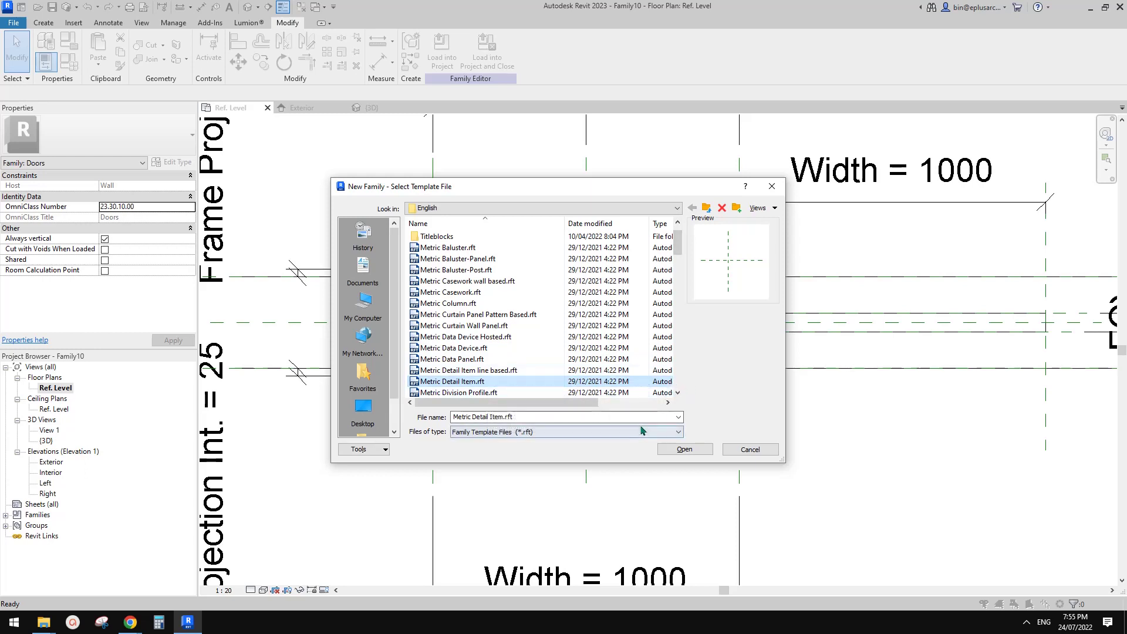
pyautogui.scroll(-1, 466, 351)
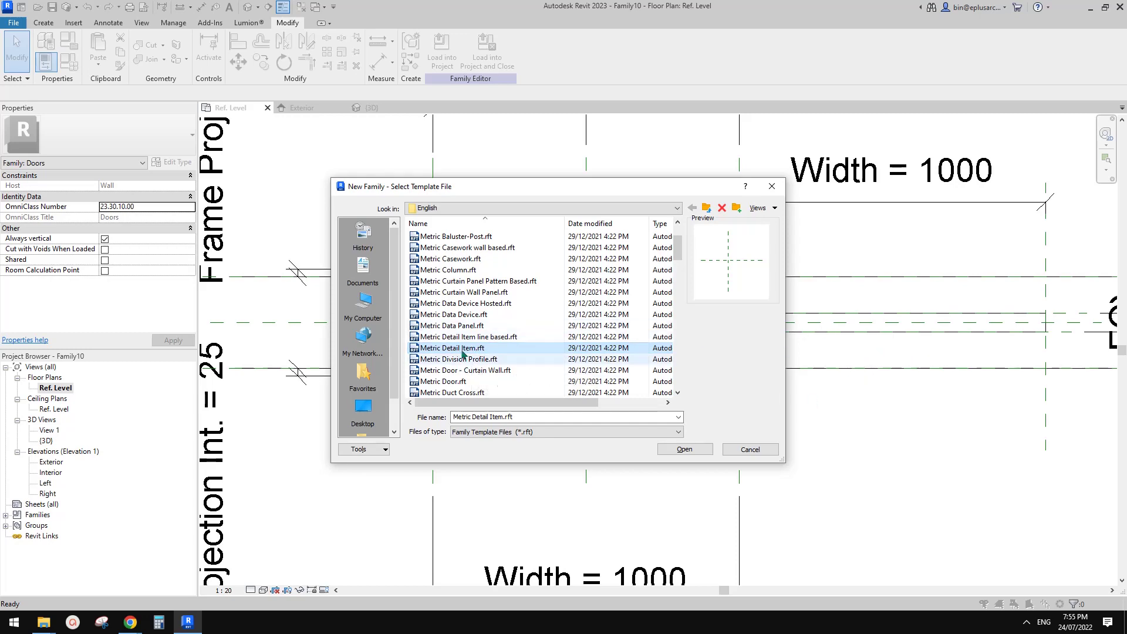
pyautogui.click(684, 449)
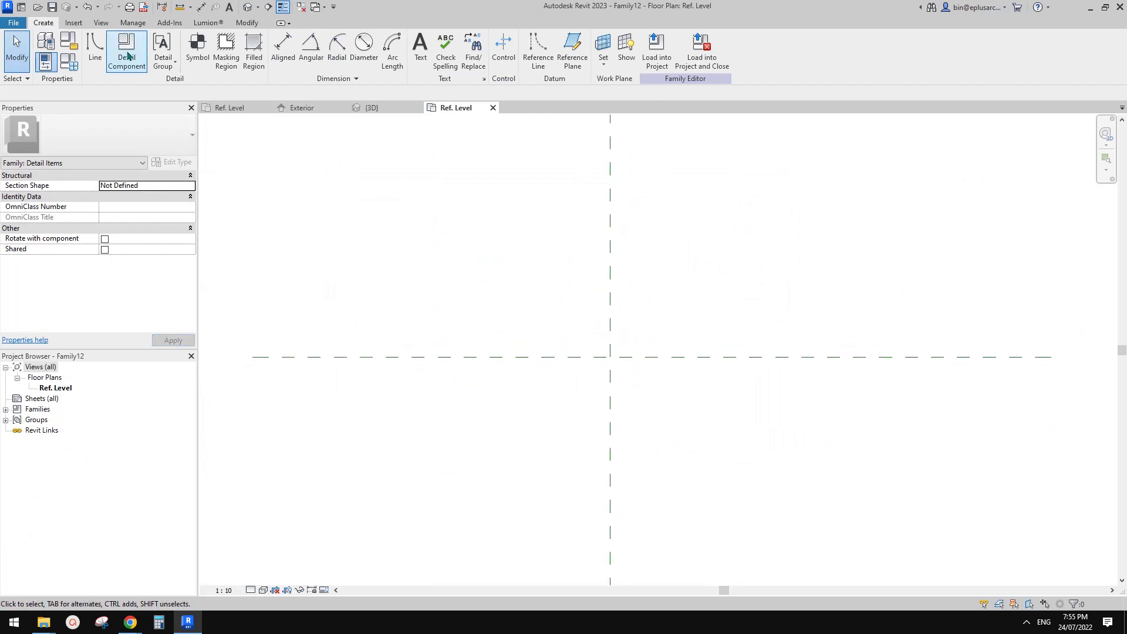
# Draw a vertical 300 mm line along the Center (Left/Right) reference plane, centred on the horizontal reference plane
pyautogui.click(94, 49)
pyautogui.click(43, 22)
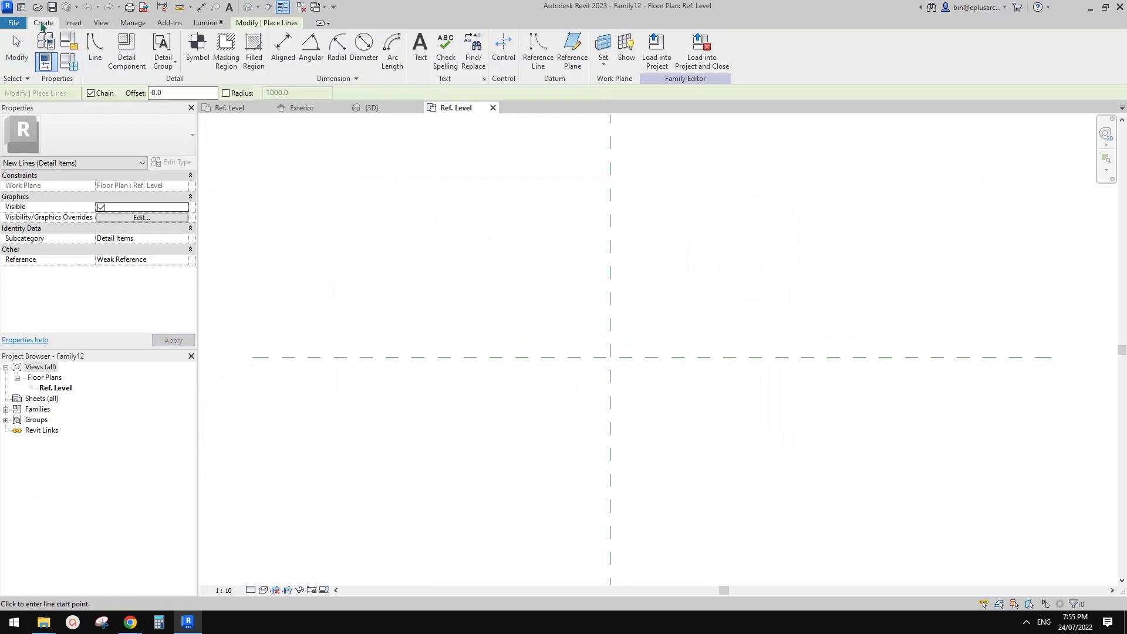
pyautogui.click(256, 26)
pyautogui.click(43, 22)
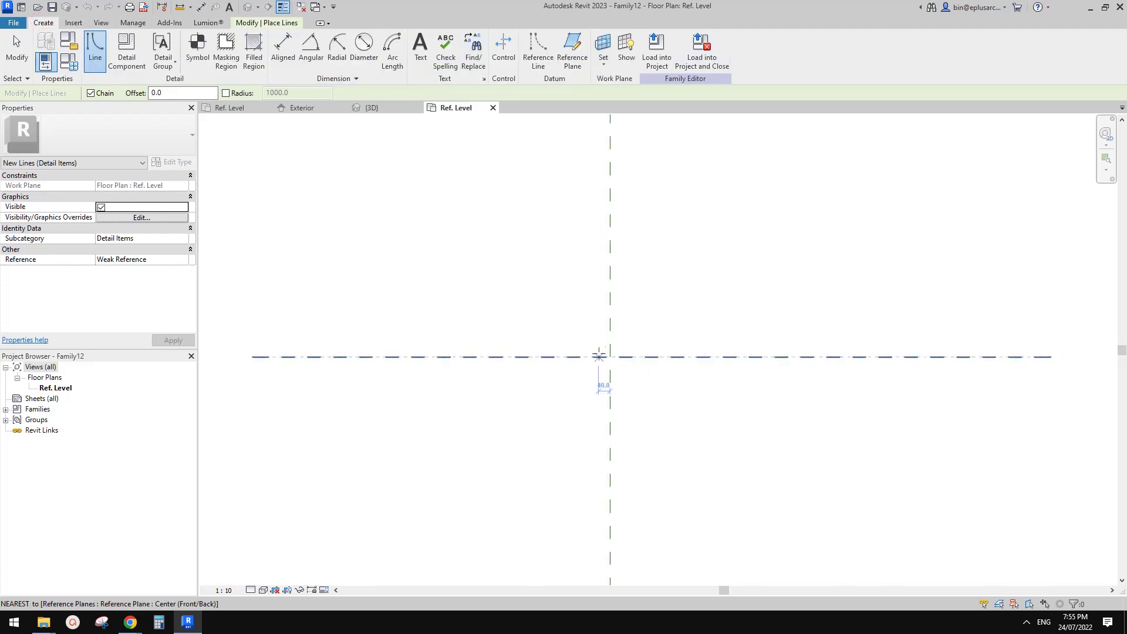
pyautogui.click(96, 52)
pyautogui.moveTo(618, 374); pyautogui.dragTo(611, 375, button='middle')
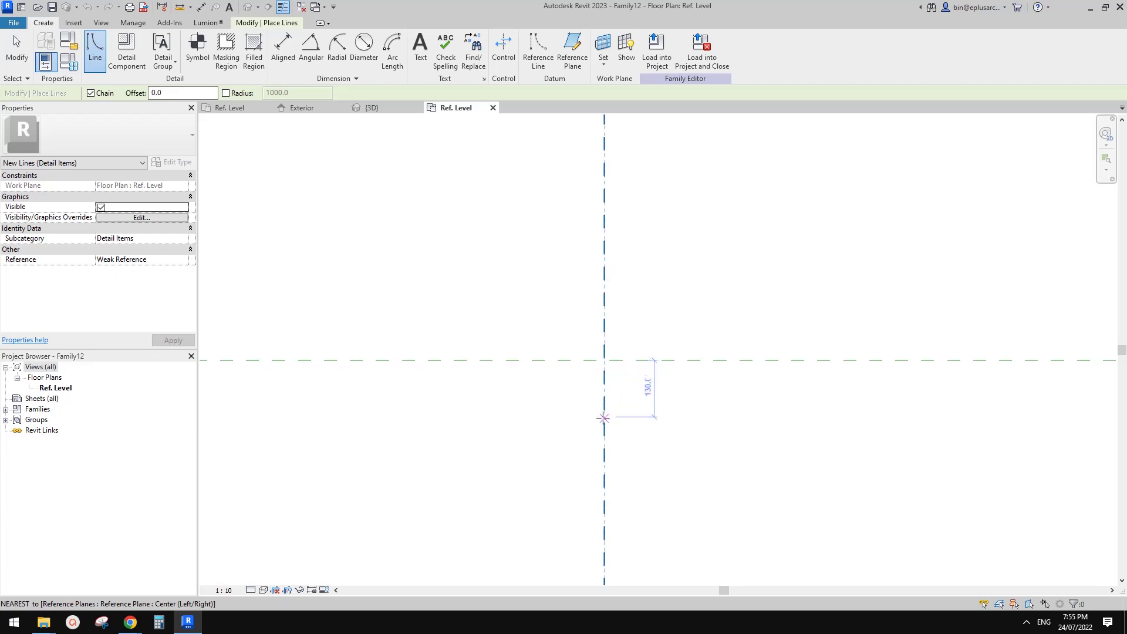
pyautogui.click(603, 425)
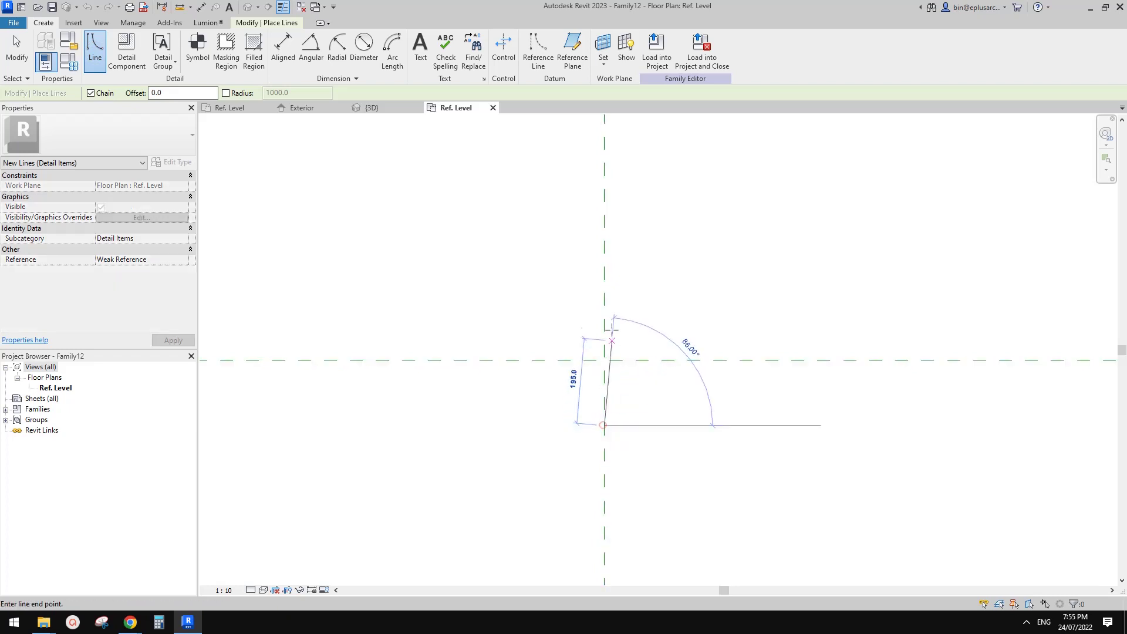
pyautogui.click(604, 295)
pyautogui.press('Escape')
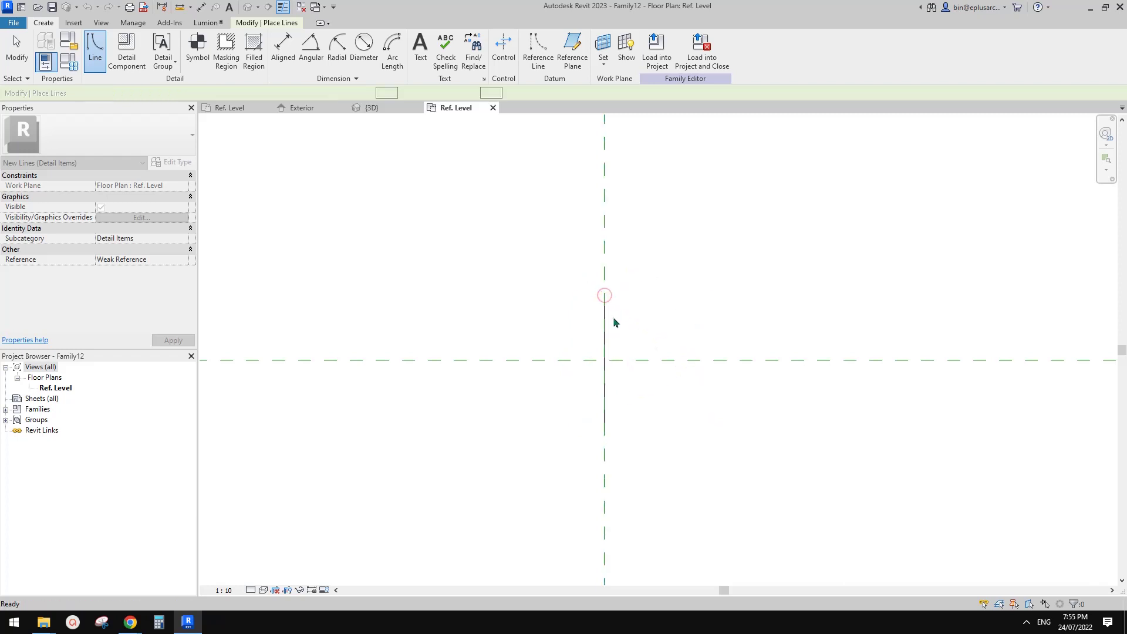
pyautogui.press('Escape')
# Assign the vertical line to the Light Lines subcategory
pyautogui.click(496, 58)
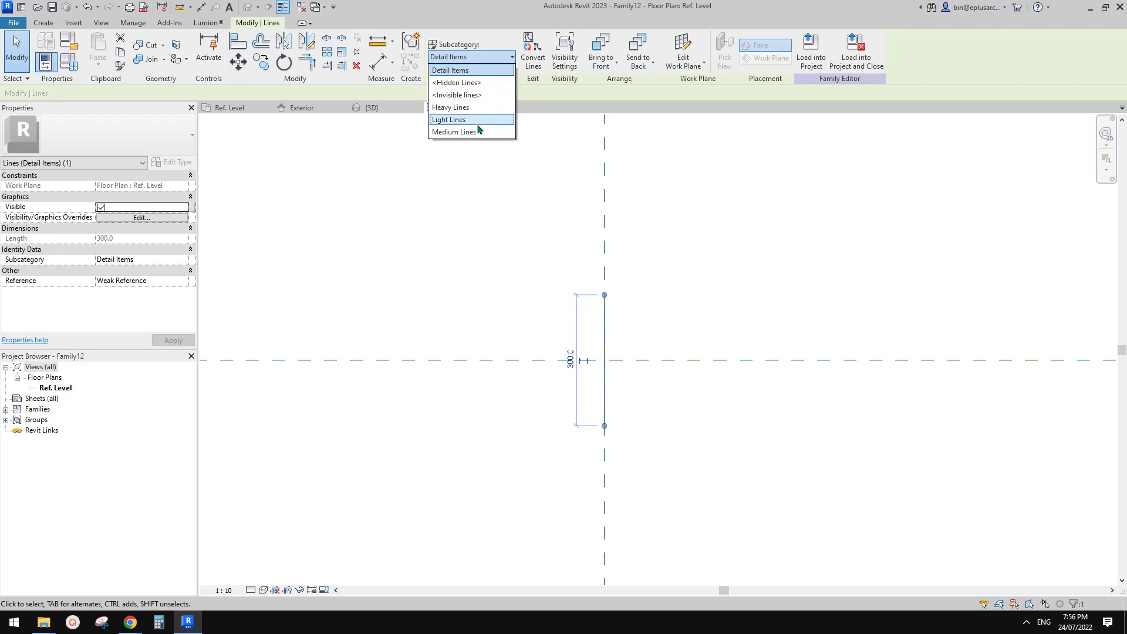
pyautogui.click(457, 121)
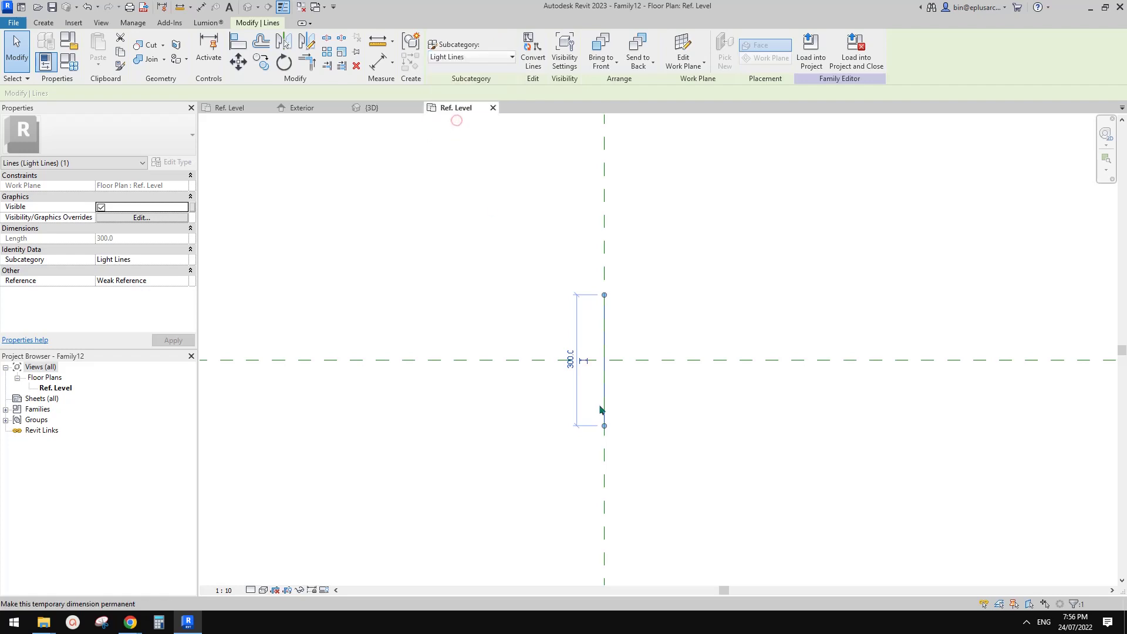
pyautogui.moveTo(602, 320); pyautogui.dragTo(599, 324, button='middle')
pyautogui.press('Escape')
# Draw a 120 mm line from the vertical line's upper end, sloping down to the left at 45° as half an arrowhead
pyautogui.click(43, 22)
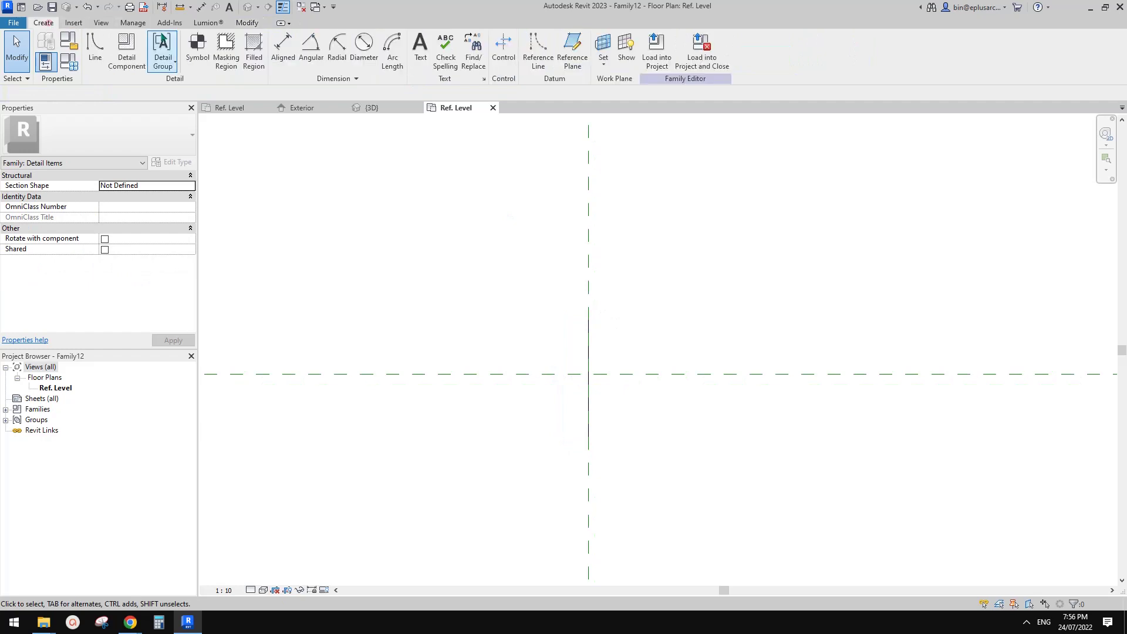
pyautogui.click(104, 42)
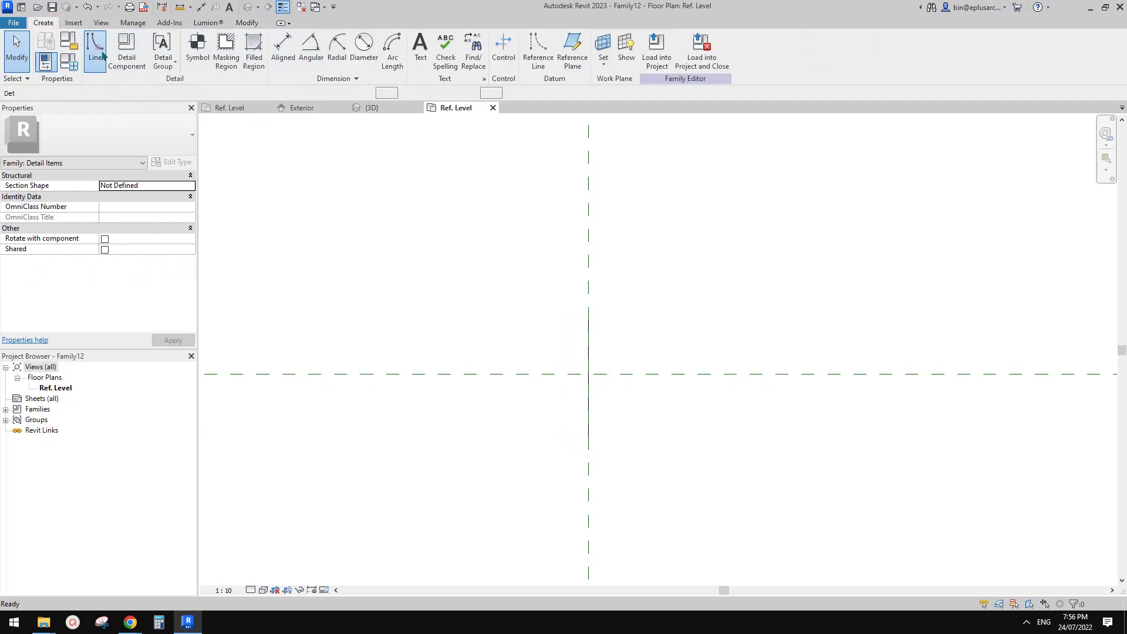
pyautogui.click(587, 305)
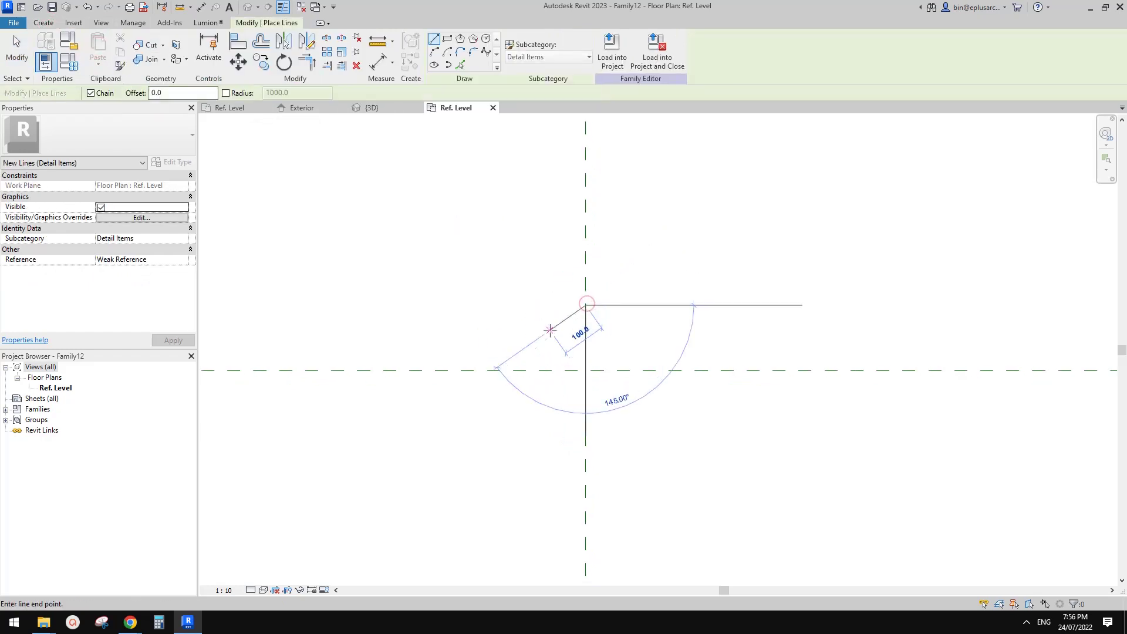
pyautogui.click(549, 341)
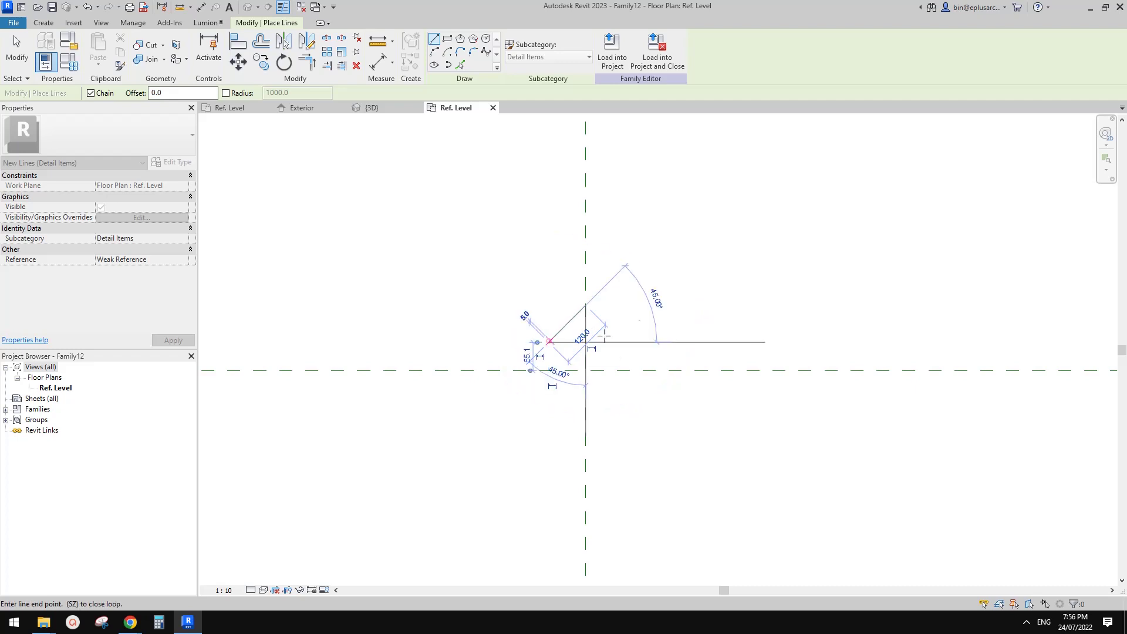
pyautogui.press('Escape')
pyautogui.press('Escape')
# Assign the diagonal arrowhead line to the Medium Lines subcategory and turn off the thin lines display
pyautogui.click(567, 321)
pyautogui.click(456, 59)
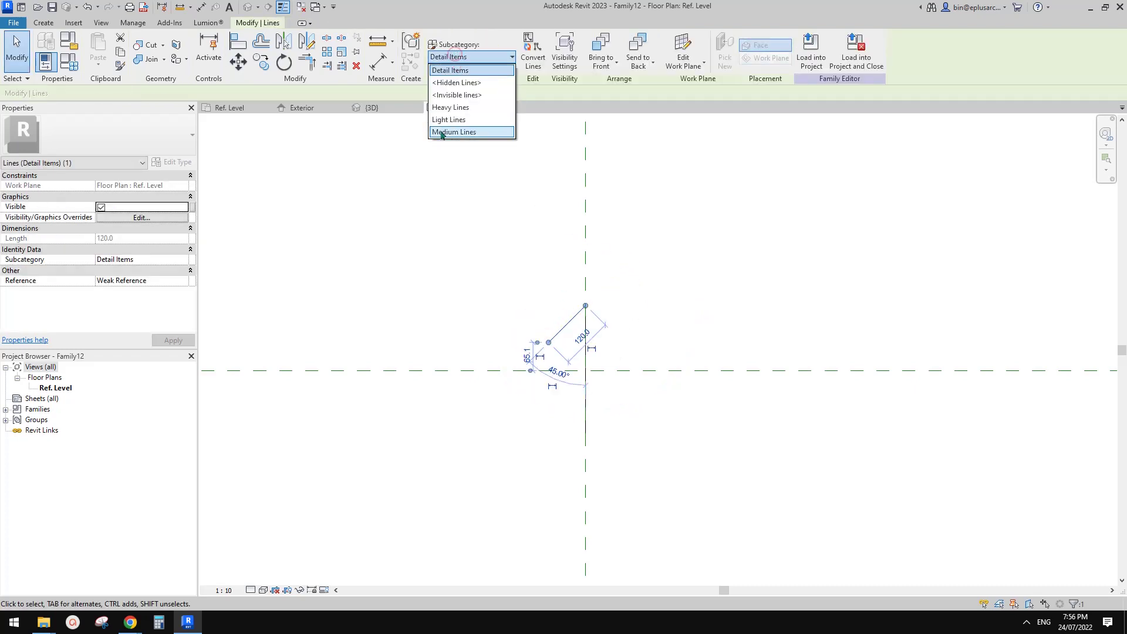
pyautogui.click(469, 139)
pyautogui.moveTo(673, 277); pyautogui.dragTo(659, 279, button='middle')
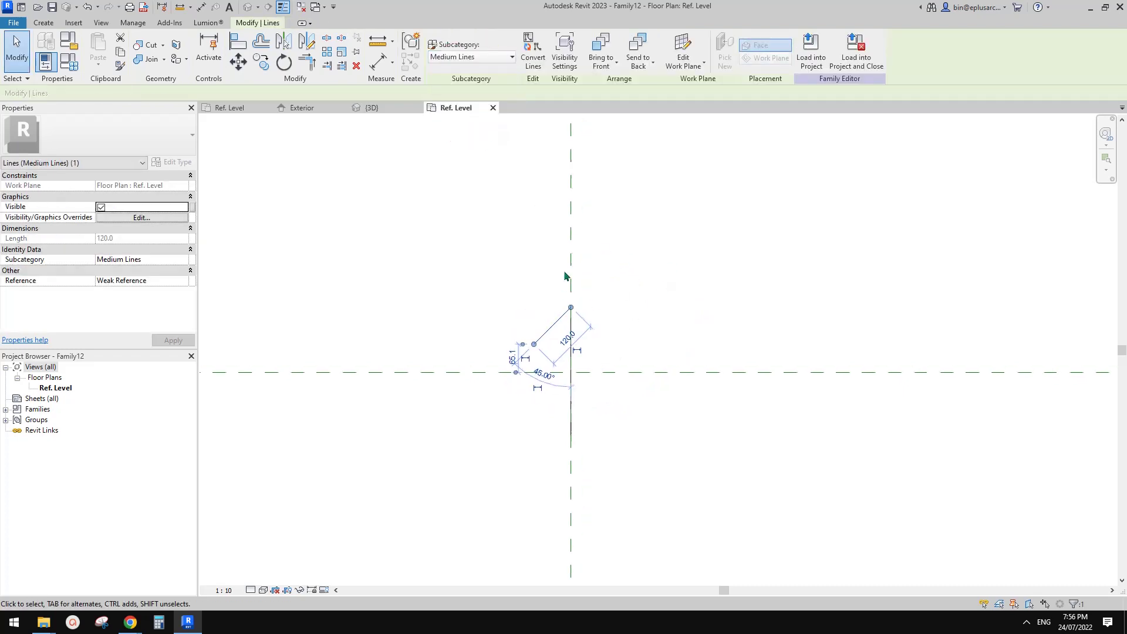
pyautogui.press('Escape')
pyautogui.press('t')
pyautogui.press('l')
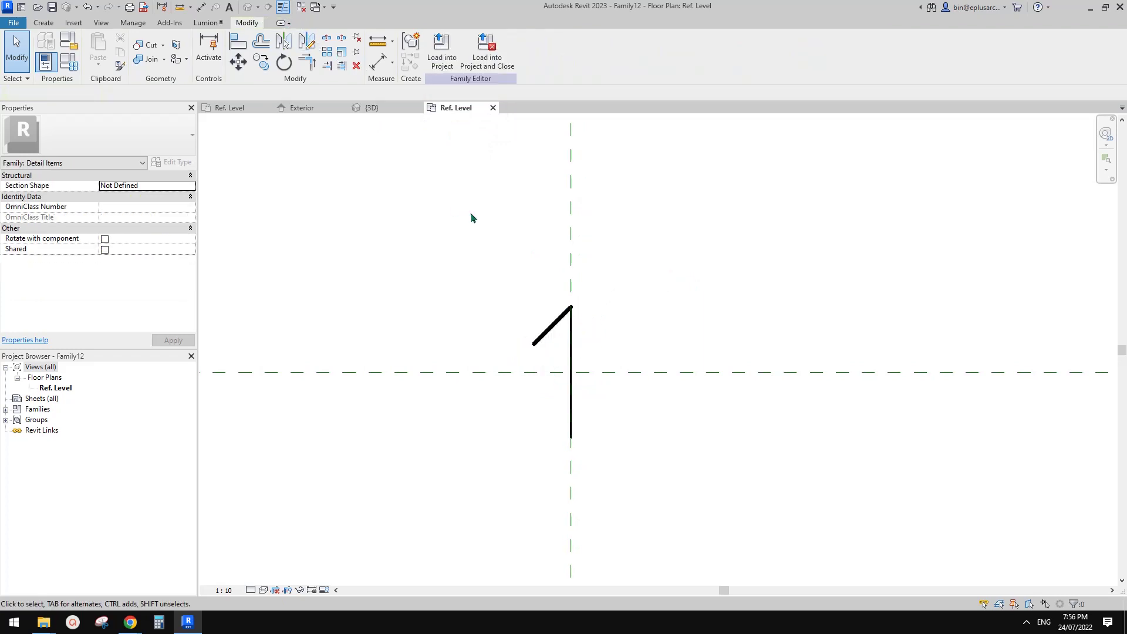
# Mirror the diagonal line about the vertical reference plane to complete the arrowhead
pyautogui.click(543, 333)
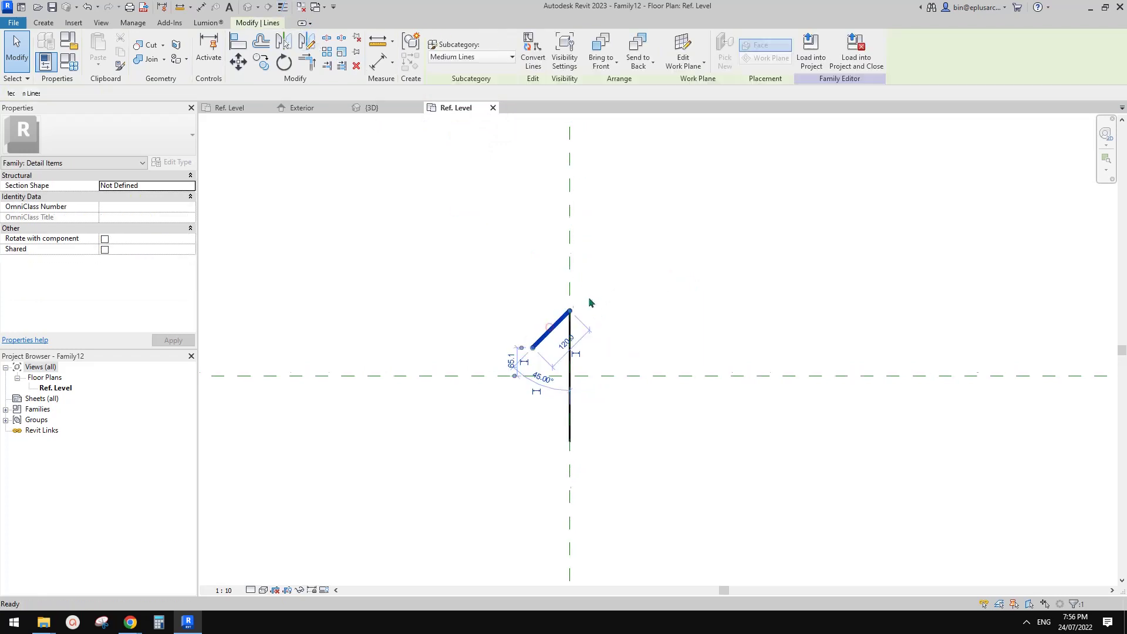
pyautogui.press('m')
pyautogui.press('m')
pyautogui.click(570, 257)
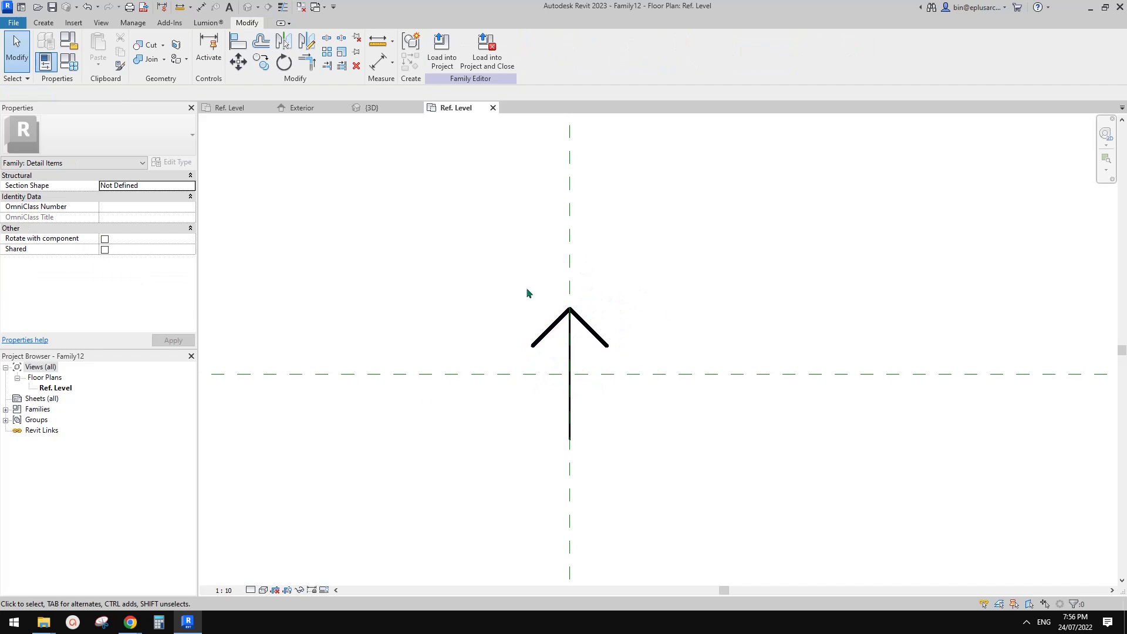
pyautogui.scroll(-1, 704, 326)
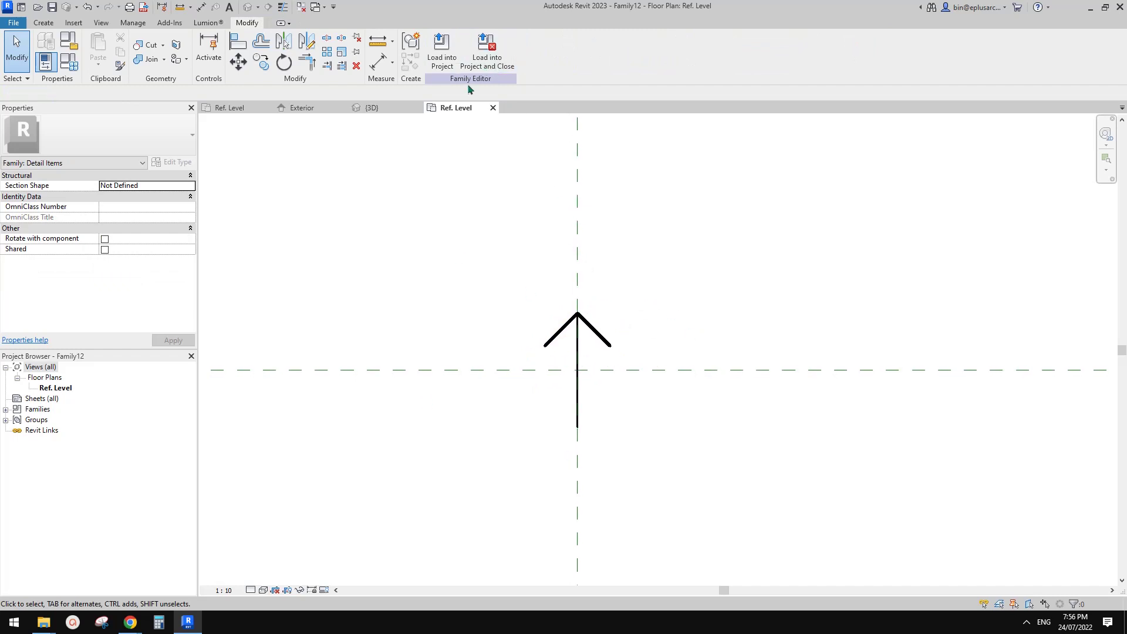
# Save the family as 300 arrow, load it into the door family and close it
pyautogui.click(13, 23)
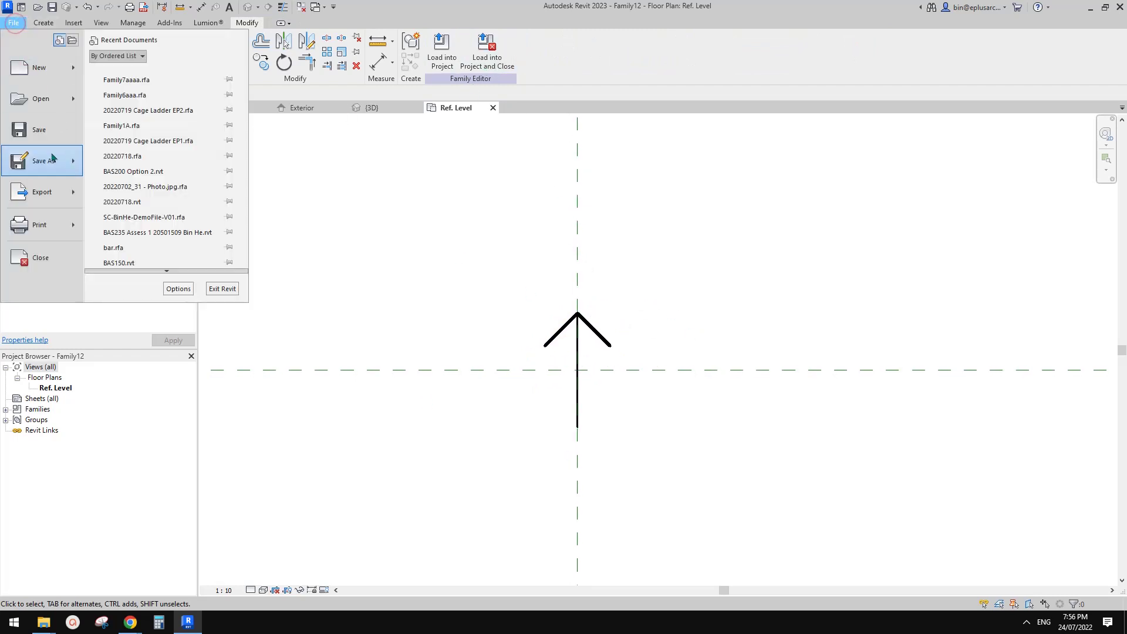
pyautogui.moveTo(37, 156)
pyautogui.click(147, 154)
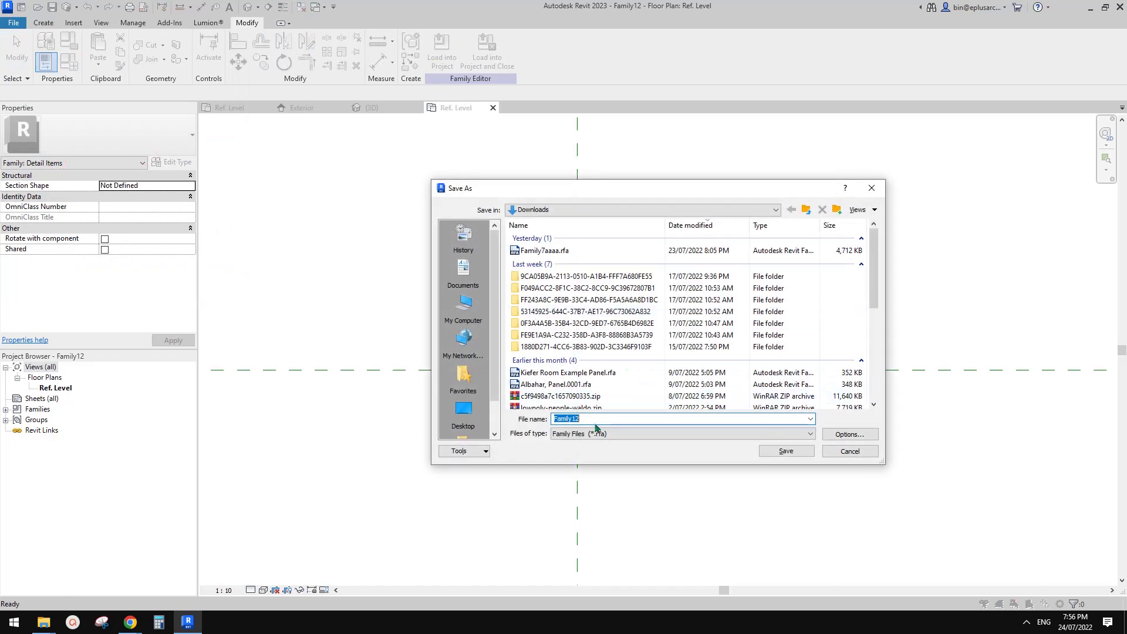
pyautogui.write('300 arrow')
pyautogui.press('Return')
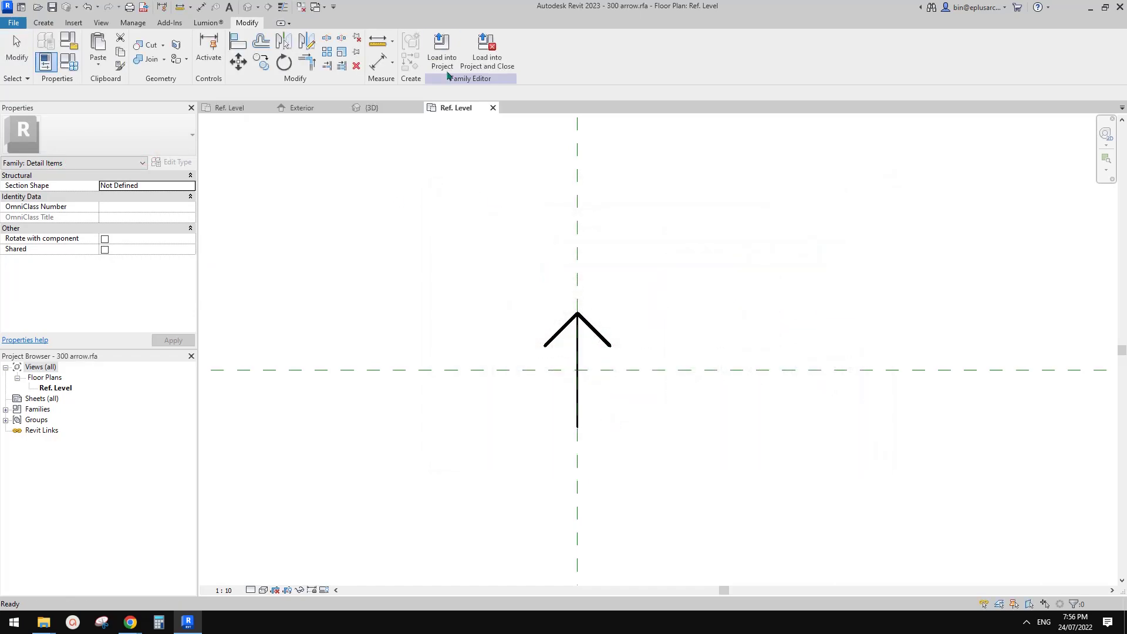
pyautogui.click(487, 56)
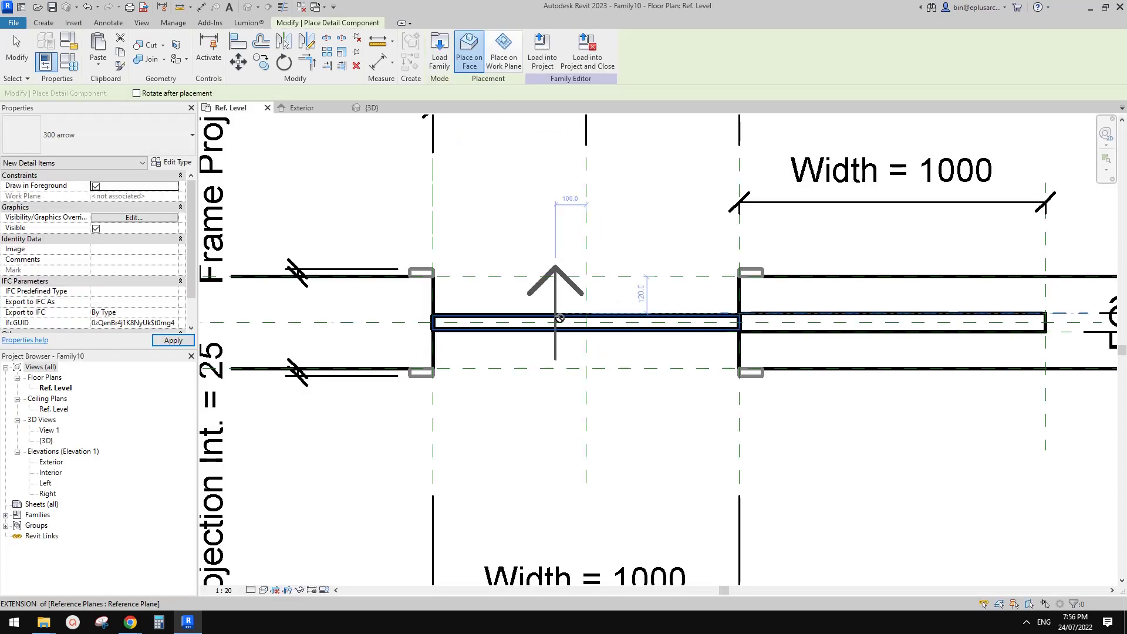
# Place the 300 arrow on the Ref. Level work plane, just above the door panel in the floor plan
pyautogui.scroll(-1, 713, 400)
pyautogui.moveTo(712, 400); pyautogui.dragTo(676, 391, button='middle')
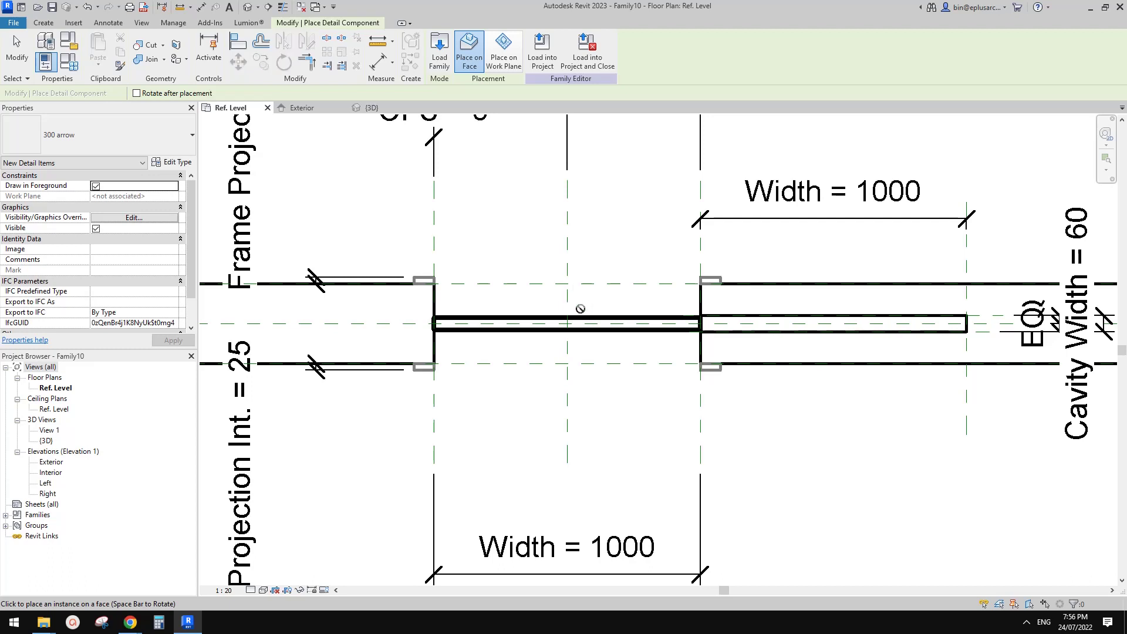
pyautogui.moveTo(612, 269)
pyautogui.mouseDown(button='middle')
pyautogui.moveTo(604, 294)
pyautogui.moveTo(598, 285)
pyautogui.mouseUp(button='middle')
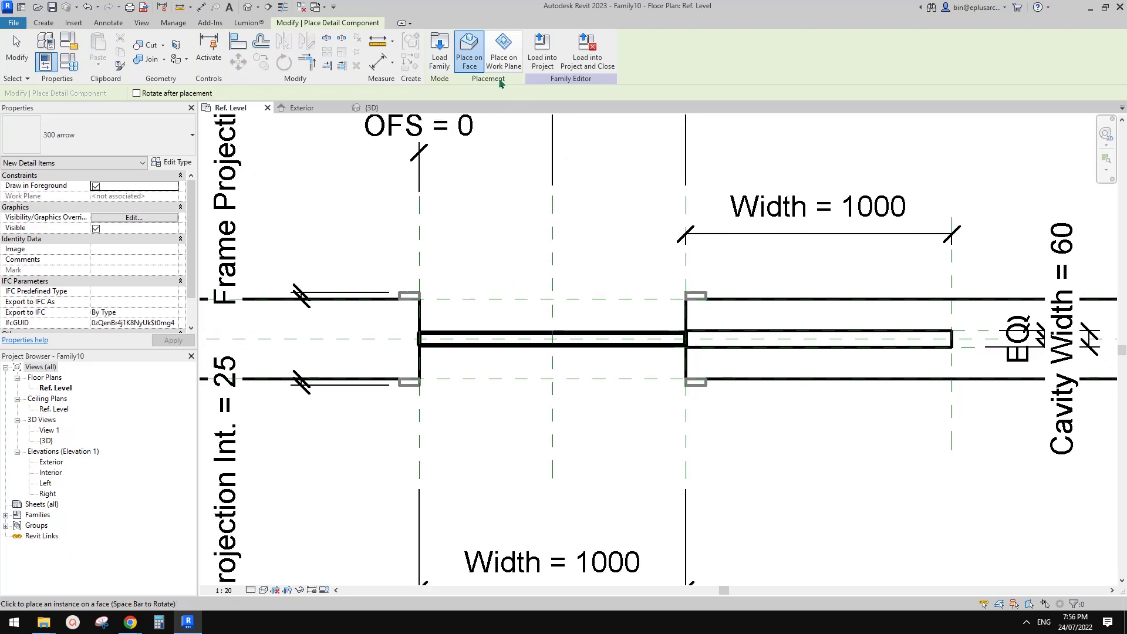
pyautogui.click(504, 52)
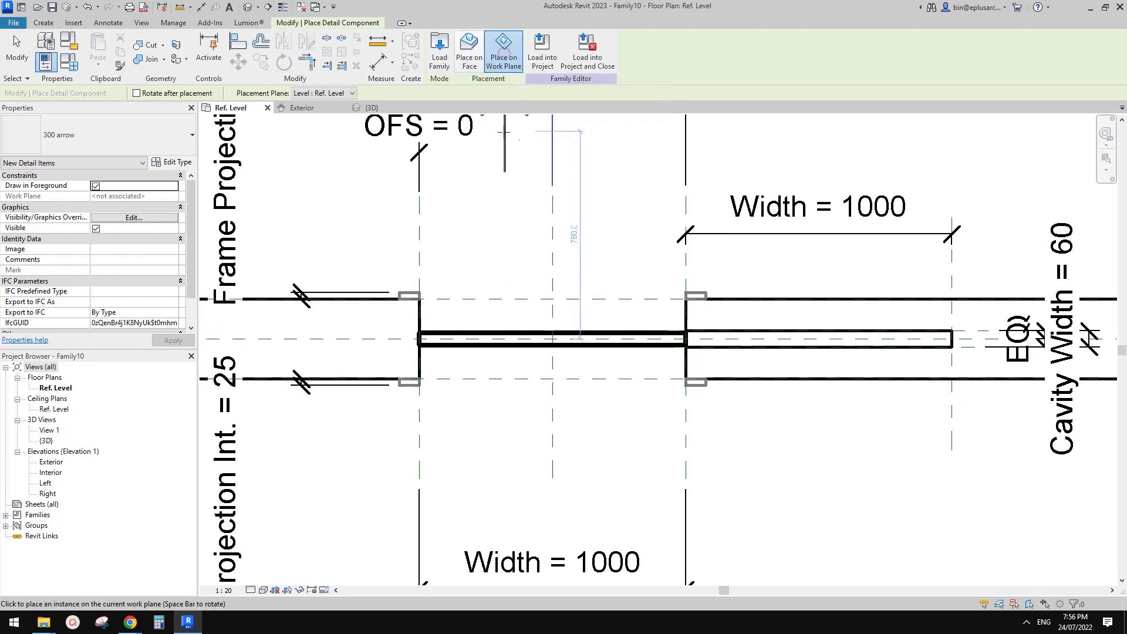
pyautogui.click(307, 94)
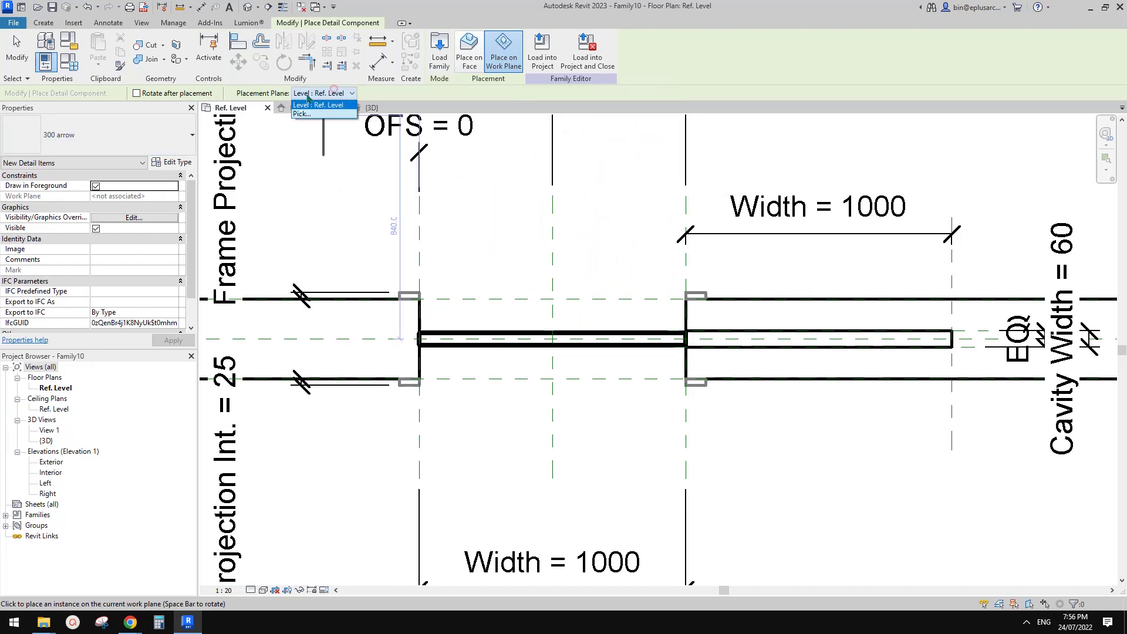
pyautogui.click(309, 104)
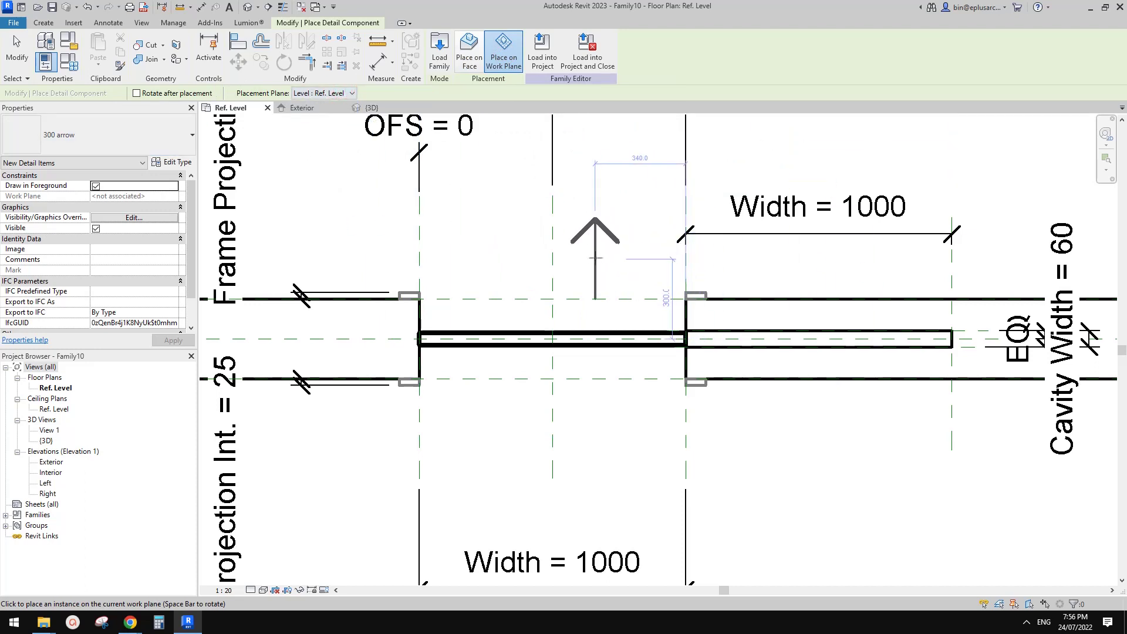
pyautogui.click(610, 258)
pyautogui.press('Escape')
pyautogui.press('Escape')
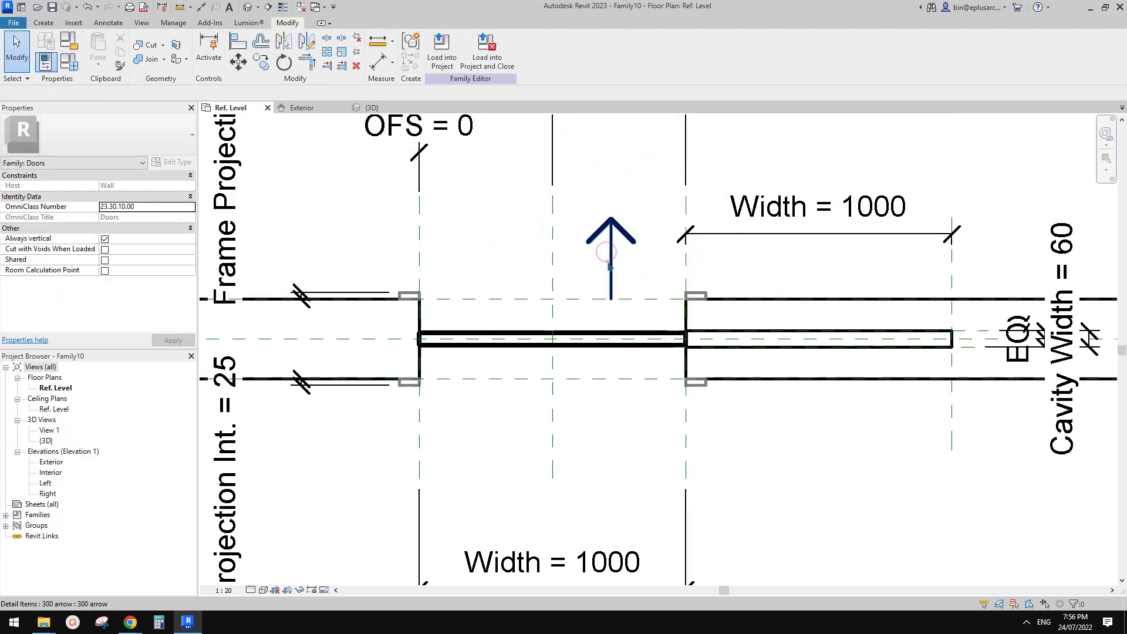
# Rotate the 300 arrow above the door panel by 90 degrees so that it points away from the cavity
pyautogui.click(610, 266)
pyautogui.press('r')
pyautogui.press('o')
pyautogui.click(826, 235)
pyautogui.write('90')
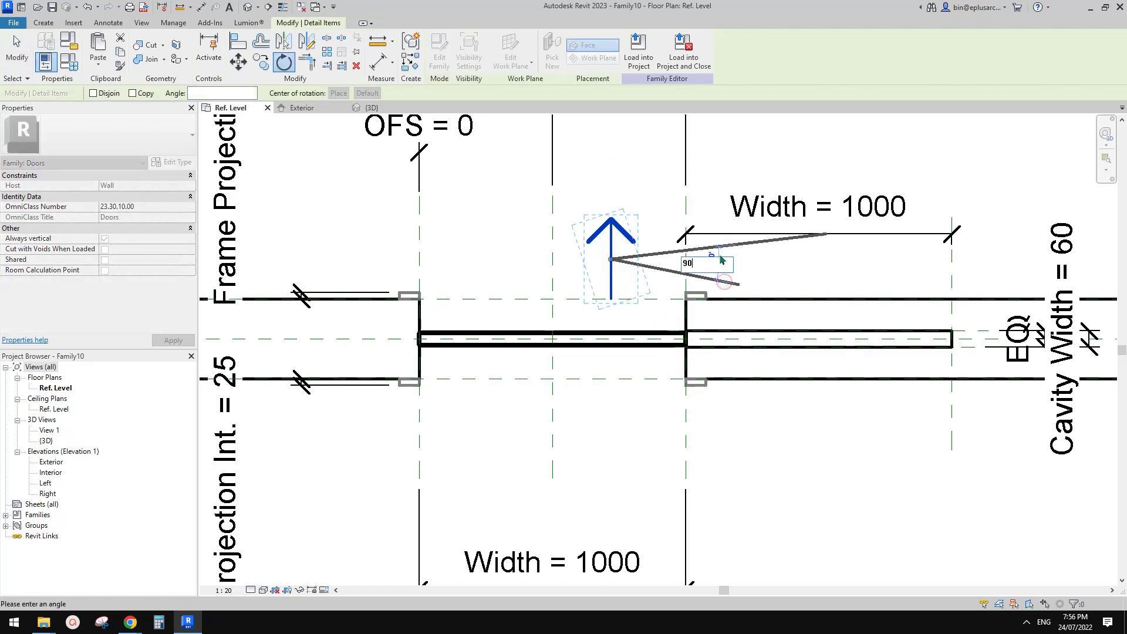
pyautogui.press('Return')
pyautogui.moveTo(620, 264); pyautogui.dragTo(620, 267, button='middle')
pyautogui.press('Escape')
# Align the arrow's centre with the opening's vertical centre reference plane in the floor plan and lock the alignment
pyautogui.moveTo(616, 260); pyautogui.dragTo(644, 257)
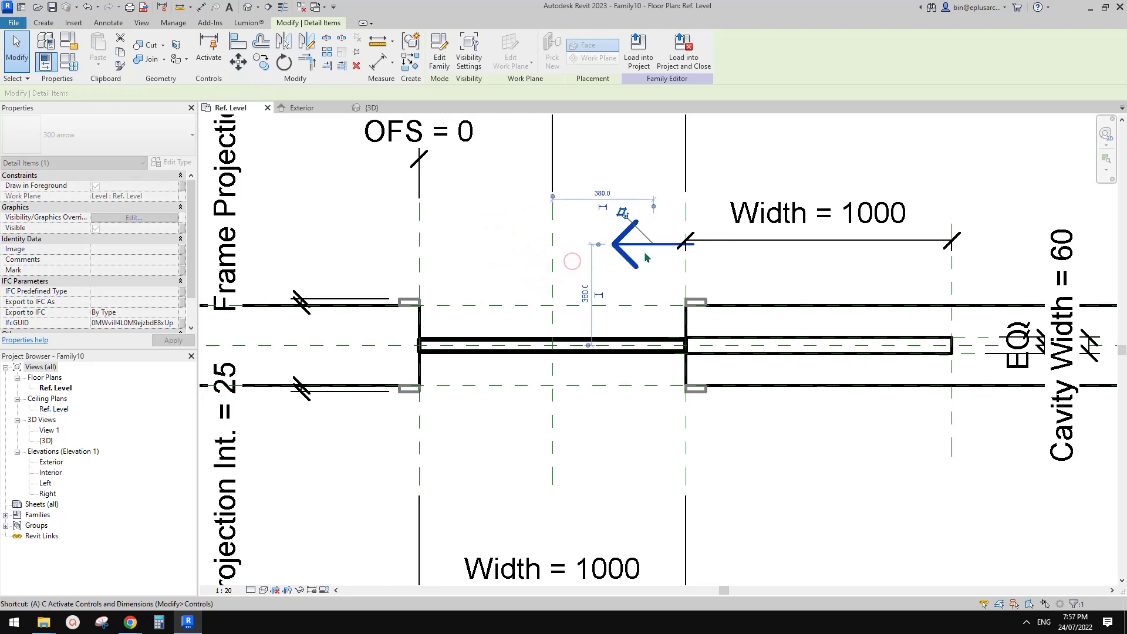
pyautogui.press('l')
pyautogui.click(554, 440)
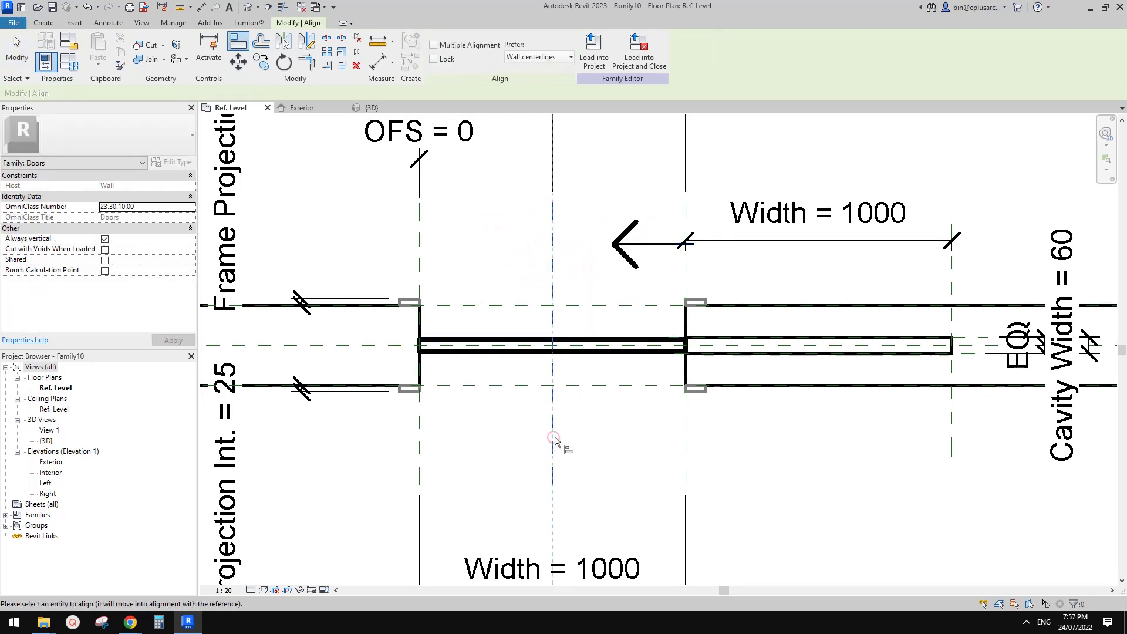
pyautogui.click(657, 244)
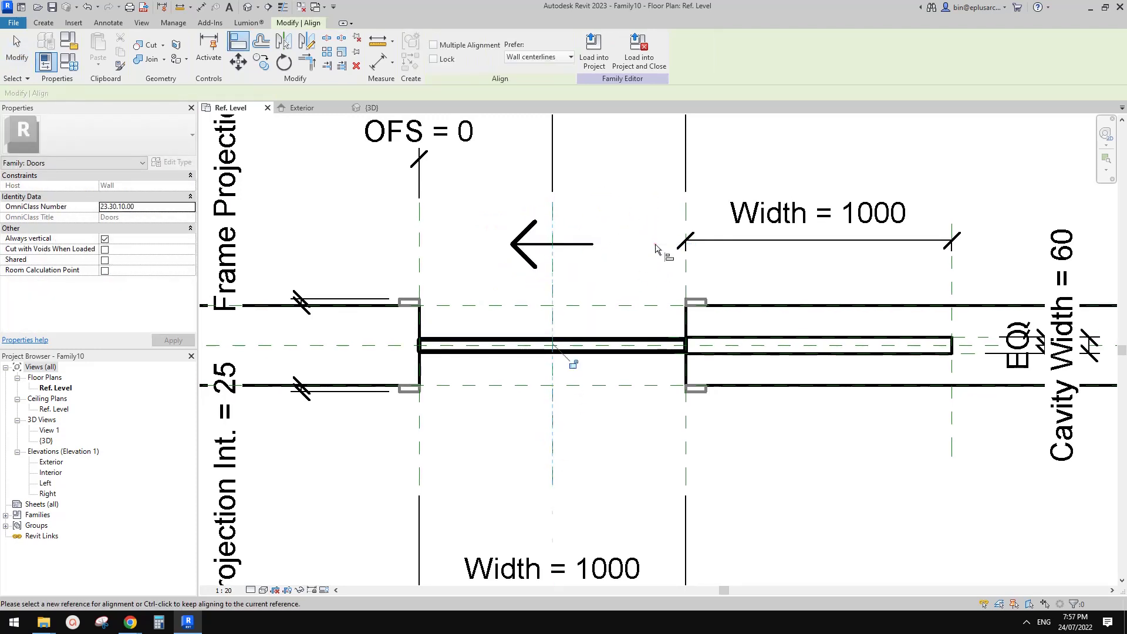
pyautogui.click(570, 361)
pyautogui.moveTo(600, 366); pyautogui.dragTo(604, 367, button='middle')
pyautogui.press('Escape')
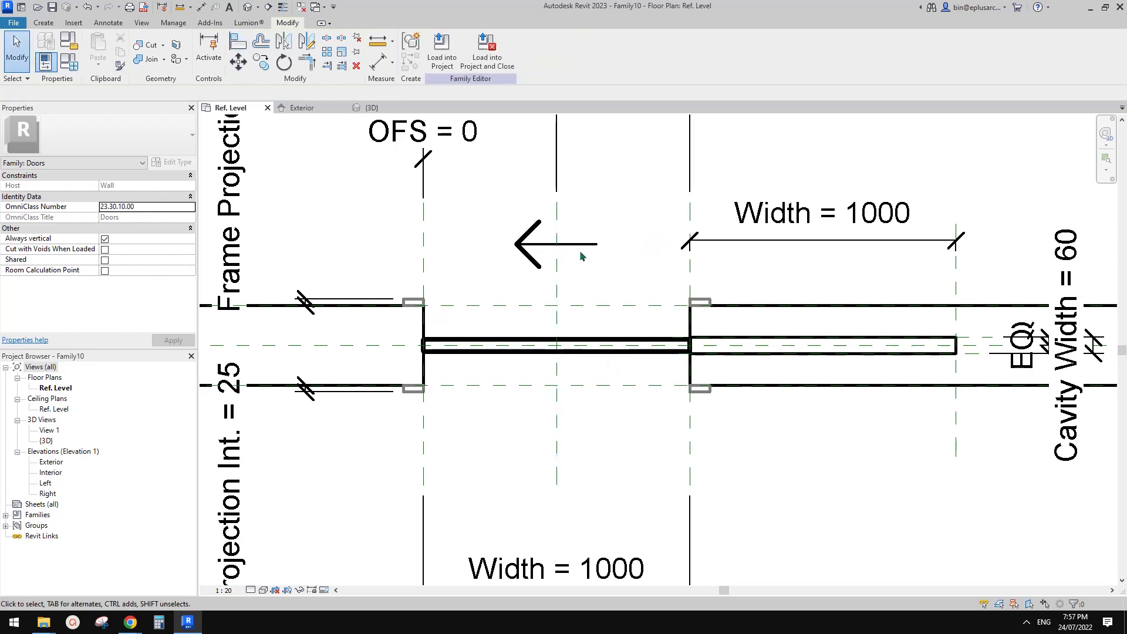
# Dimension the arrow's offset from the Exterior reference plane in the floor plan
pyautogui.moveTo(621, 251); pyautogui.dragTo(623, 259, button='middle')
pyautogui.press('d')
pyautogui.press('i')
pyautogui.moveTo(650, 304); pyautogui.dragTo(650, 304, button='middle')
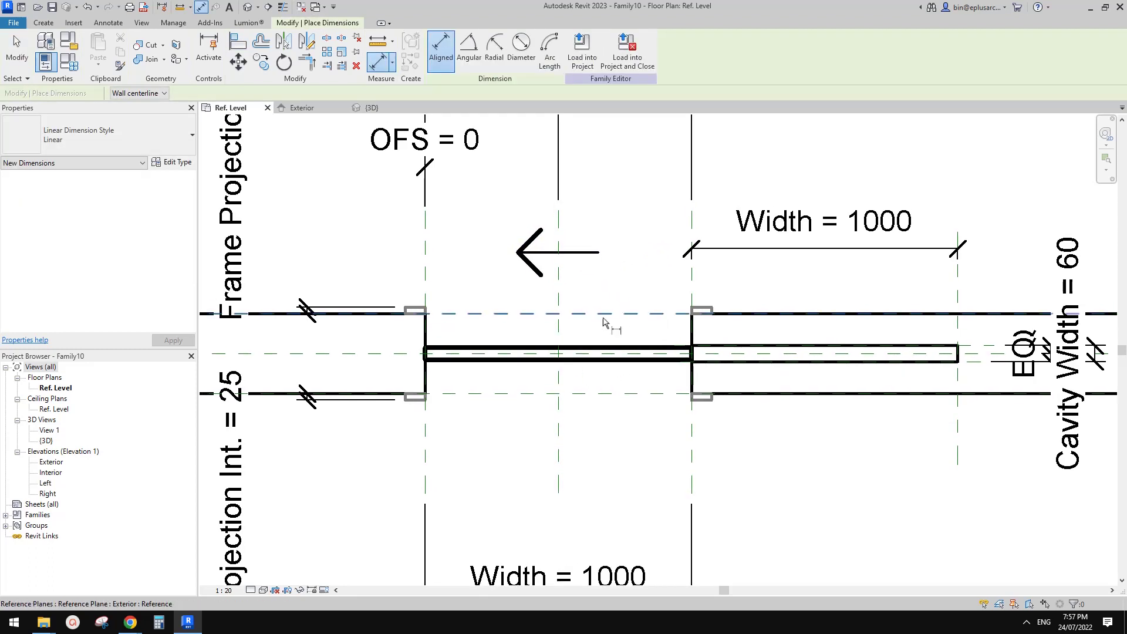
pyautogui.click(603, 312)
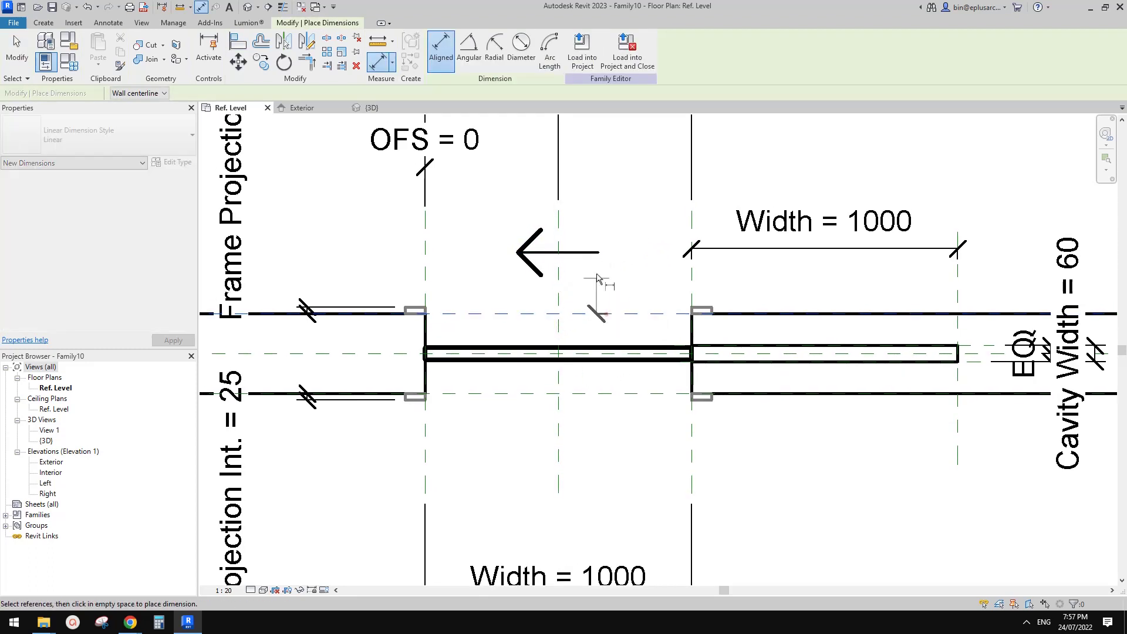
pyautogui.click(594, 252)
pyautogui.click(639, 258)
pyautogui.press('Escape')
# Set the arrow's offset from the Exterior reference plane to 200 mm and lock it
pyautogui.click(584, 256)
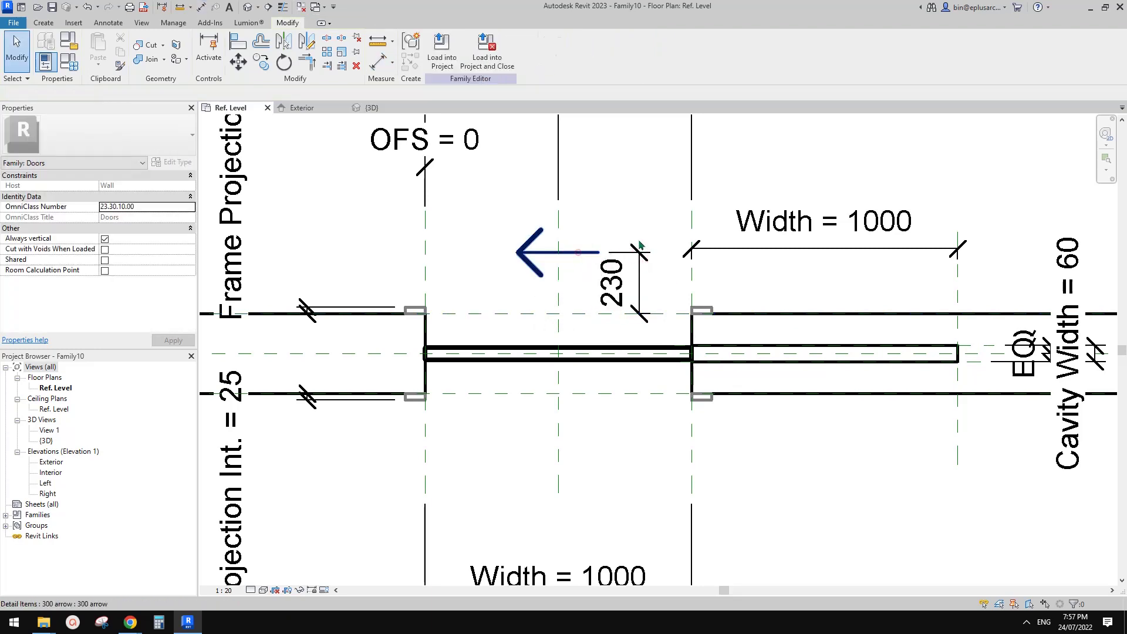
pyautogui.click(612, 283)
pyautogui.write('200')
pyautogui.press('Return')
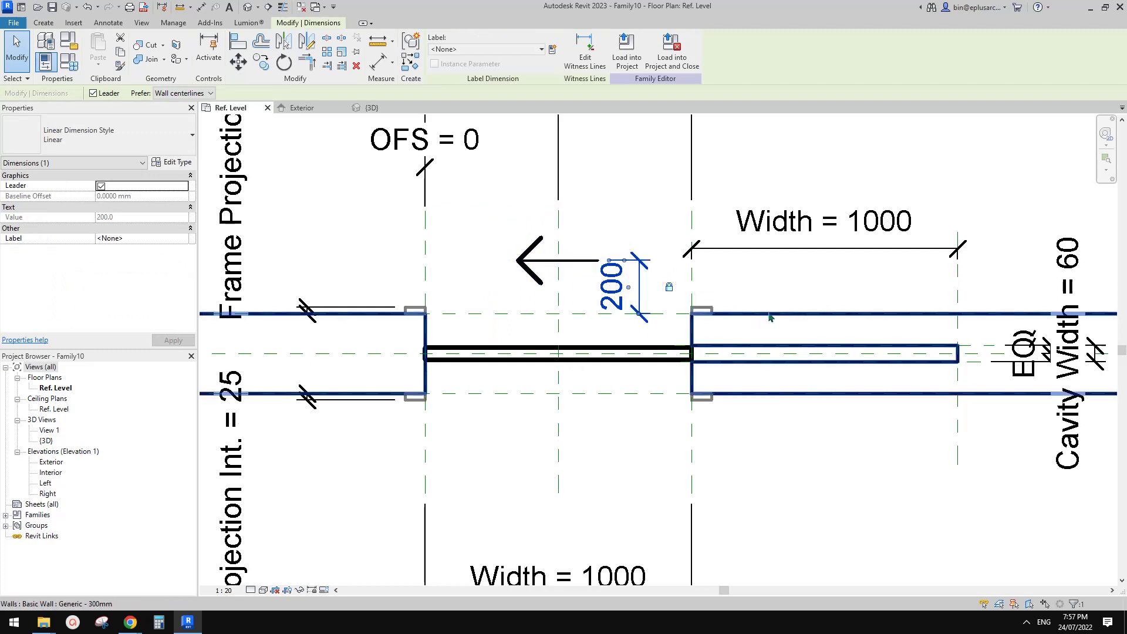
pyautogui.click(720, 295)
# Examine the constraints of the arrow and the nested door panel in the floor plan
pyautogui.scroll(-4, 593, 319)
pyautogui.moveTo(674, 294); pyautogui.dragTo(662, 307, button='middle')
pyautogui.moveTo(576, 260); pyautogui.dragTo(572, 263, button='middle')
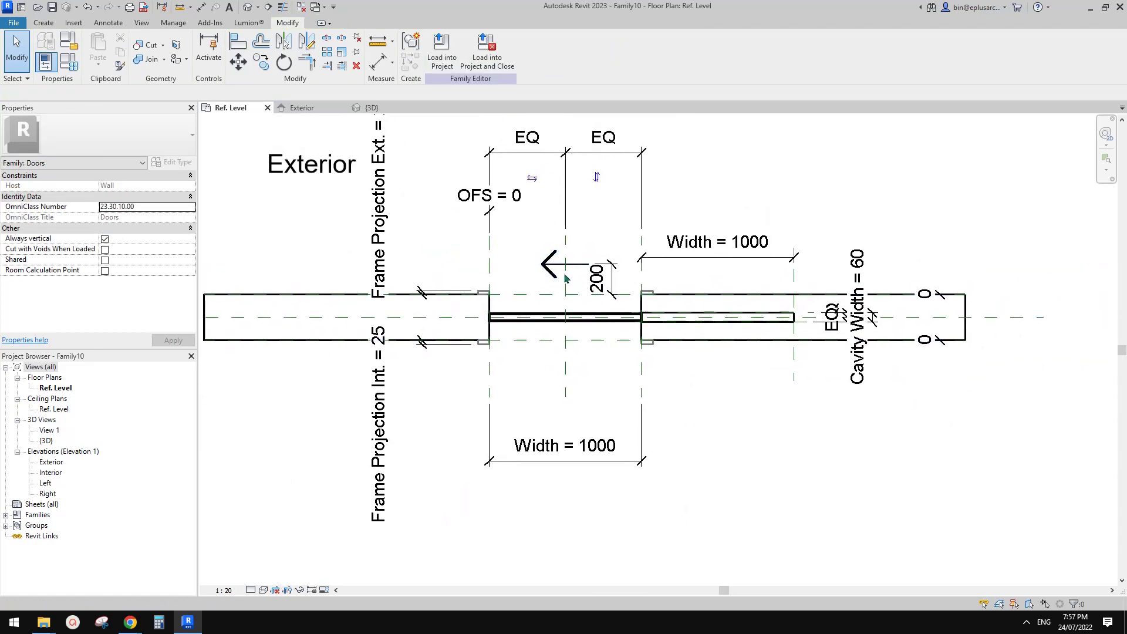
pyautogui.scroll(2, 585, 283)
pyautogui.click(539, 228)
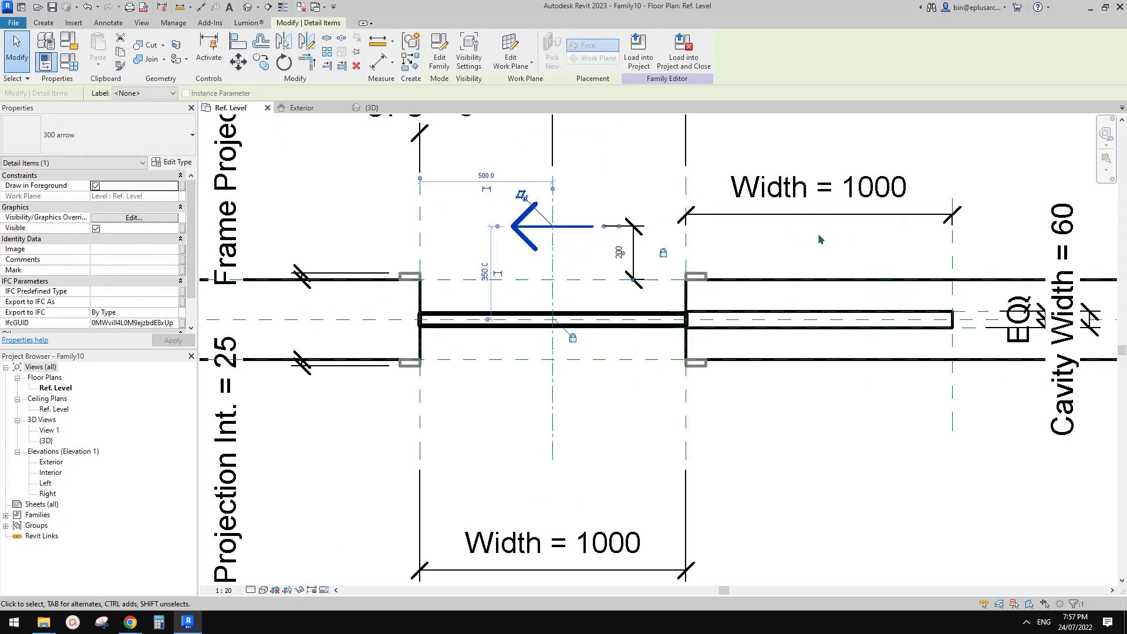
pyautogui.moveTo(666, 265); pyautogui.dragTo(655, 273, button='middle')
pyautogui.click(695, 266)
pyautogui.moveTo(655, 314); pyautogui.dragTo(637, 322, button='middle')
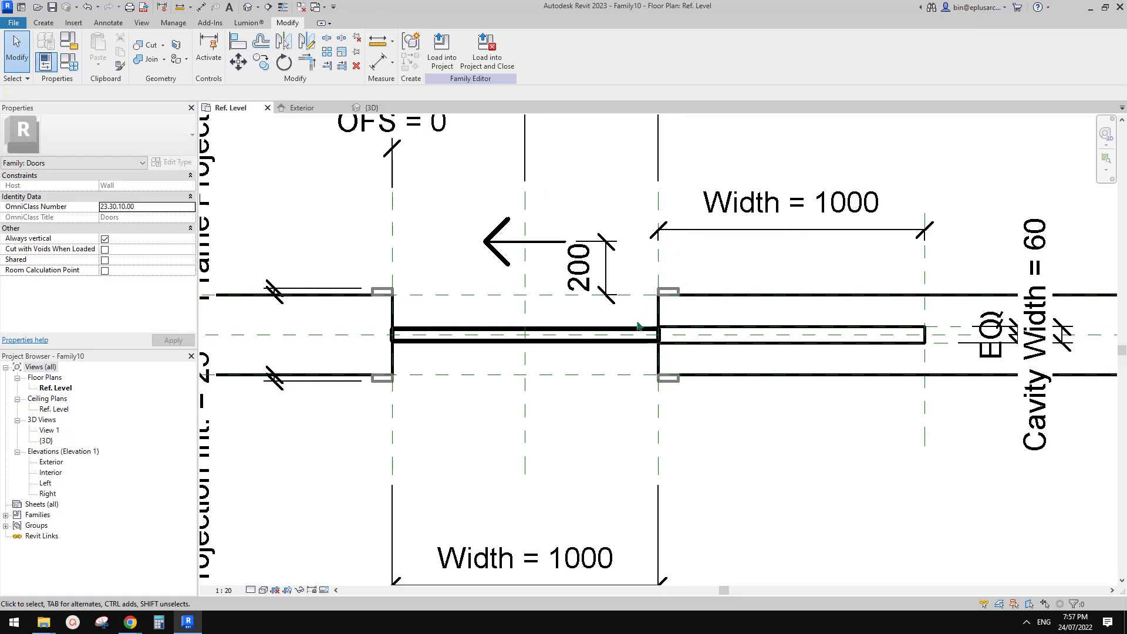
pyautogui.click(638, 327)
pyautogui.scroll(-1, 547, 307)
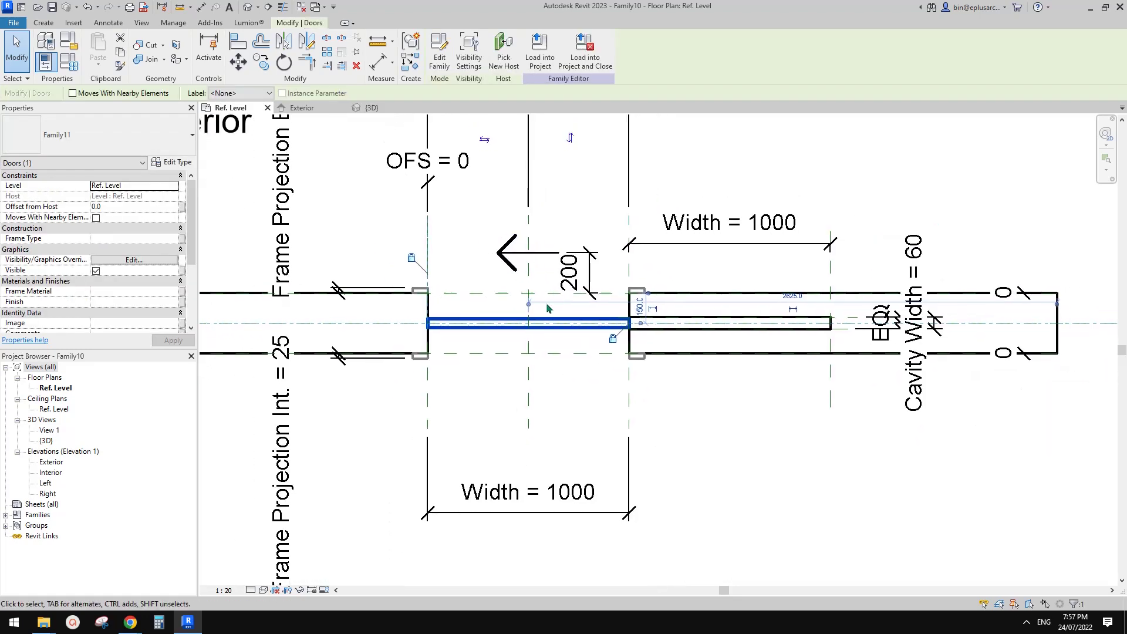
pyautogui.click(565, 295)
pyautogui.moveTo(547, 308)
pyautogui.mouseDown(button='middle')
pyautogui.moveTo(552, 291)
pyautogui.moveTo(577, 305)
pyautogui.moveTo(546, 318)
pyautogui.mouseUp(button='middle')
pyautogui.moveTo(472, 354); pyautogui.dragTo(504, 328, button='middle')
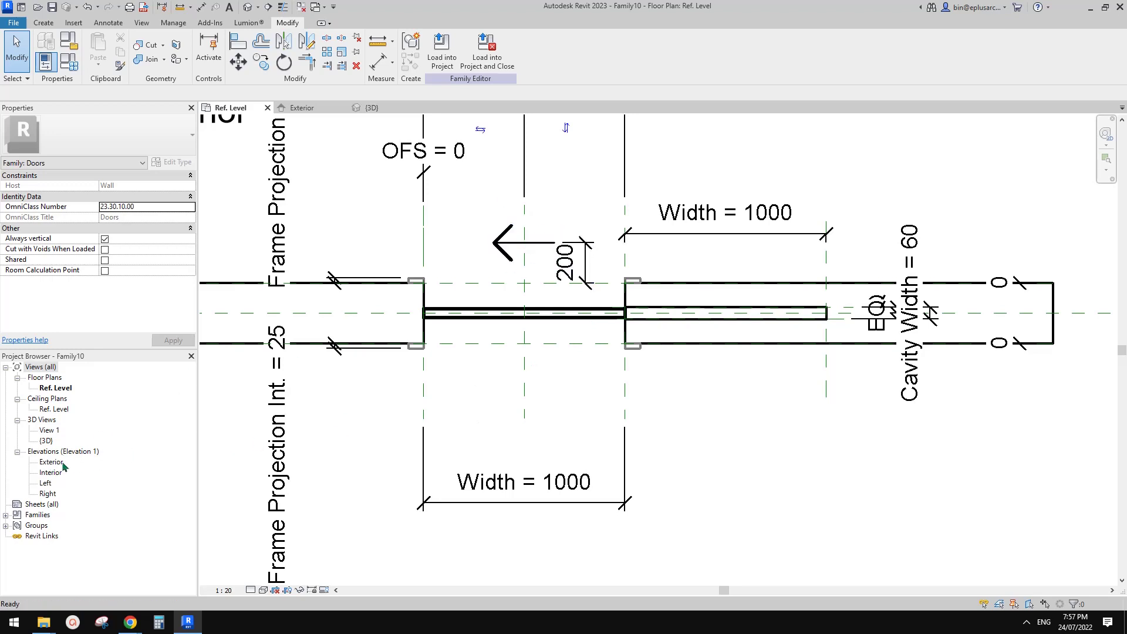
pyautogui.moveTo(483, 332); pyautogui.dragTo(481, 339, button='middle')
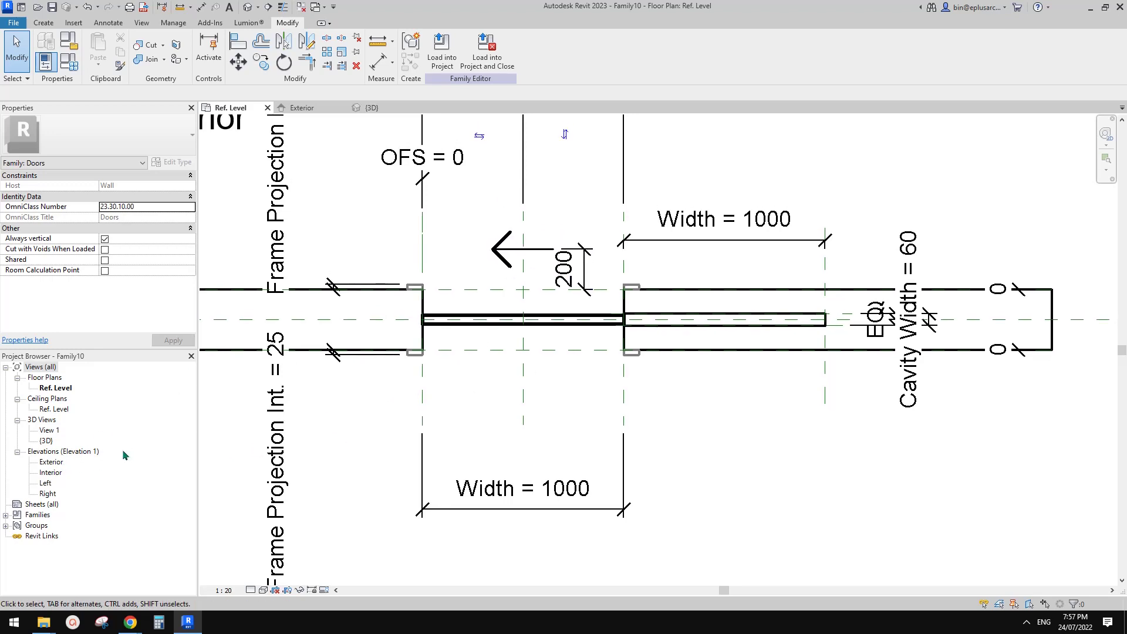
# Place a 300 arrow detail component on the door panel in the Exterior elevation, rotated horizontally to point away from the cavity
pyautogui.doubleClick(48, 462)
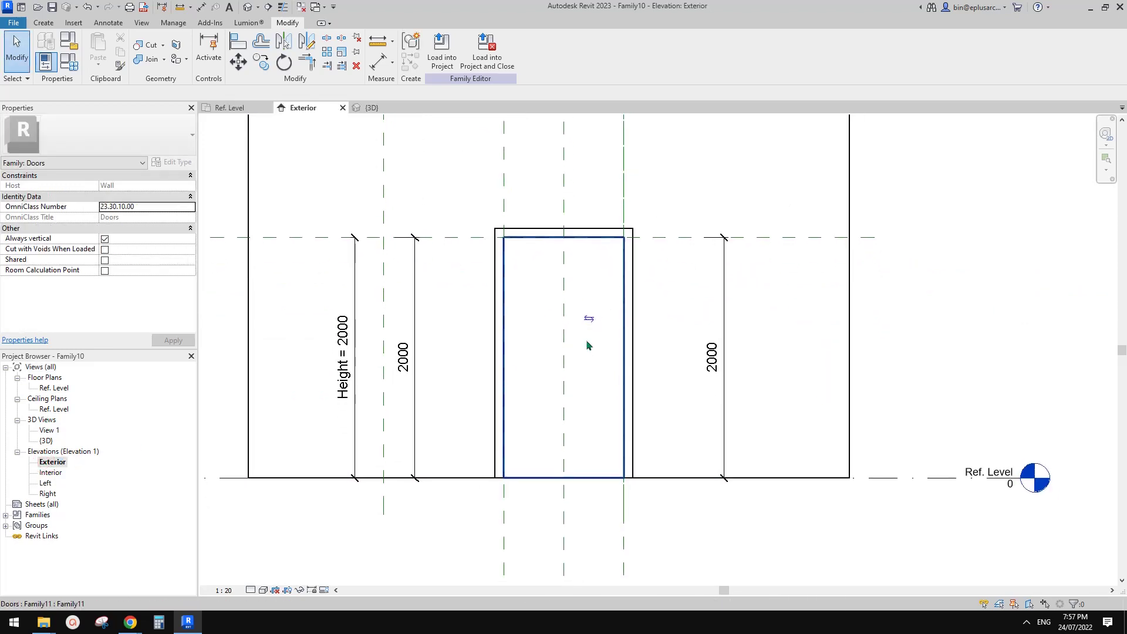
pyautogui.click(44, 23)
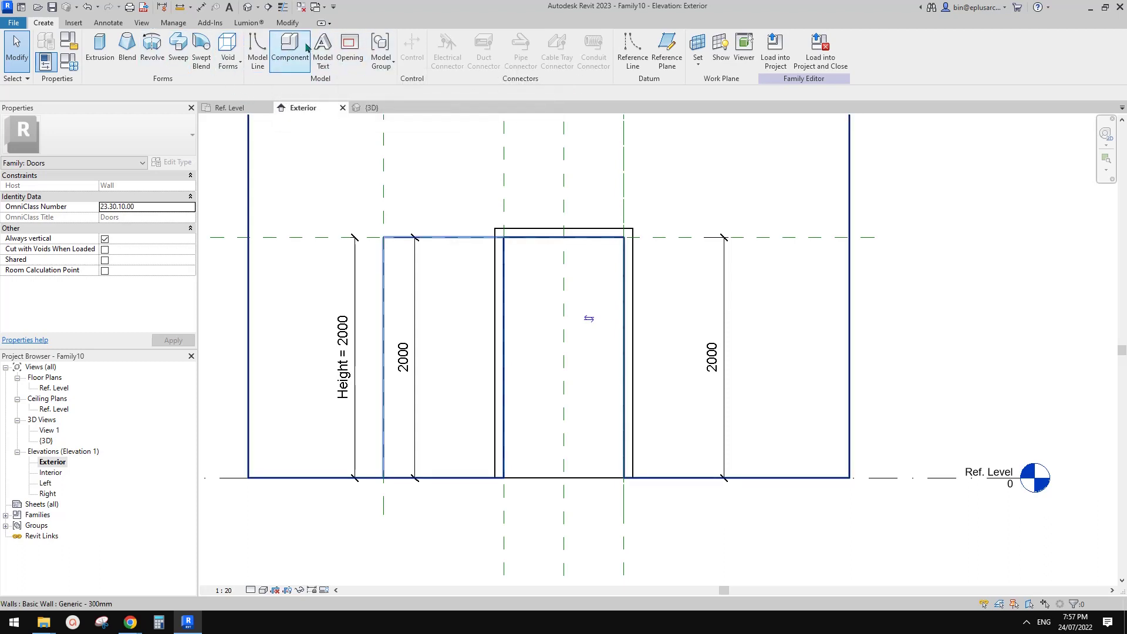
pyautogui.click(108, 22)
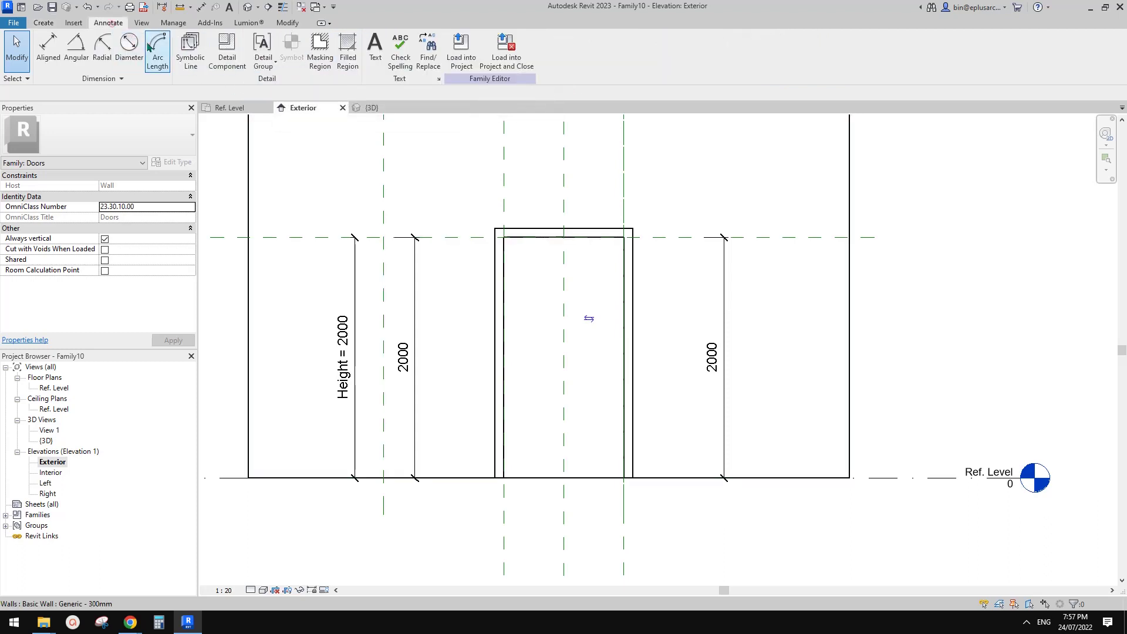
pyautogui.click(243, 69)
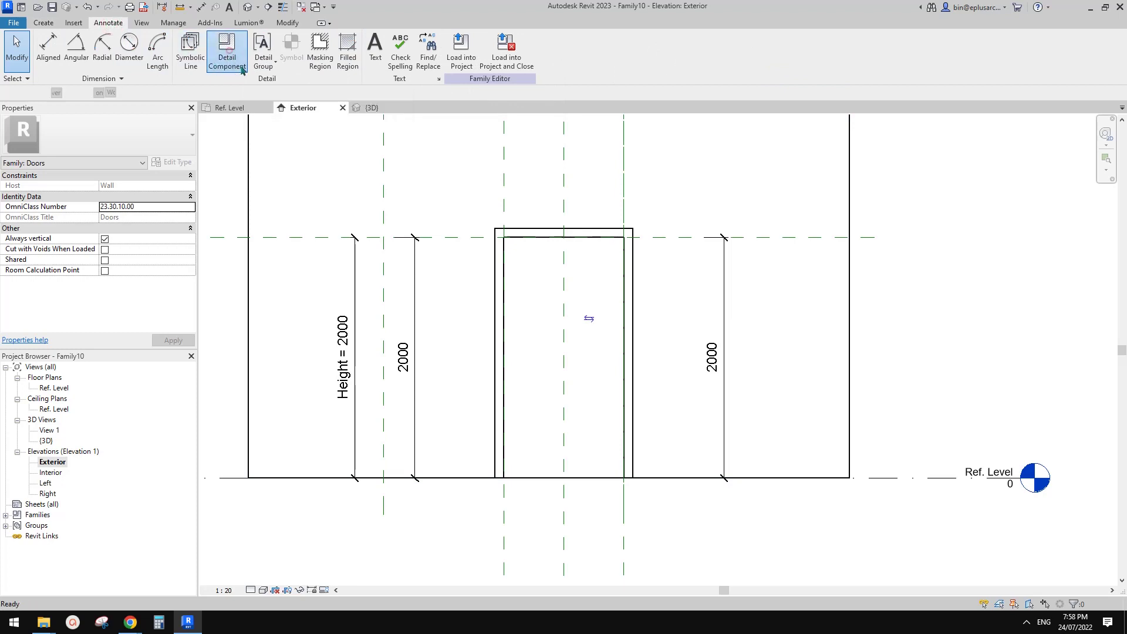
pyautogui.press('space')
pyautogui.press('space')
pyautogui.press('space')
pyautogui.press('space')
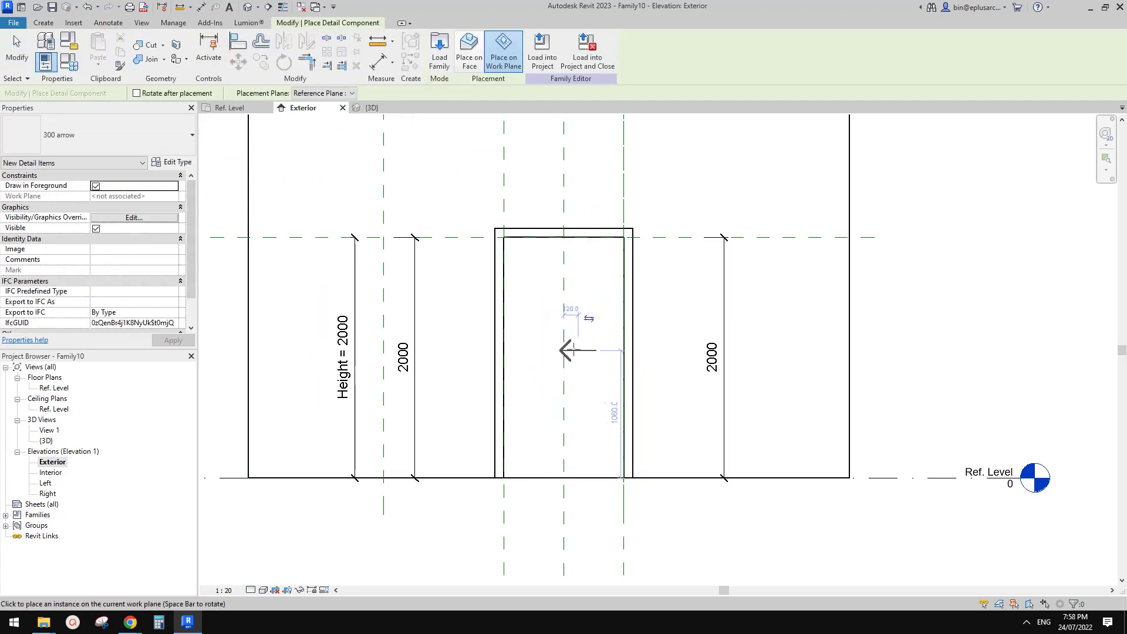
pyautogui.press('space')
pyautogui.press('space')
pyautogui.press('space')
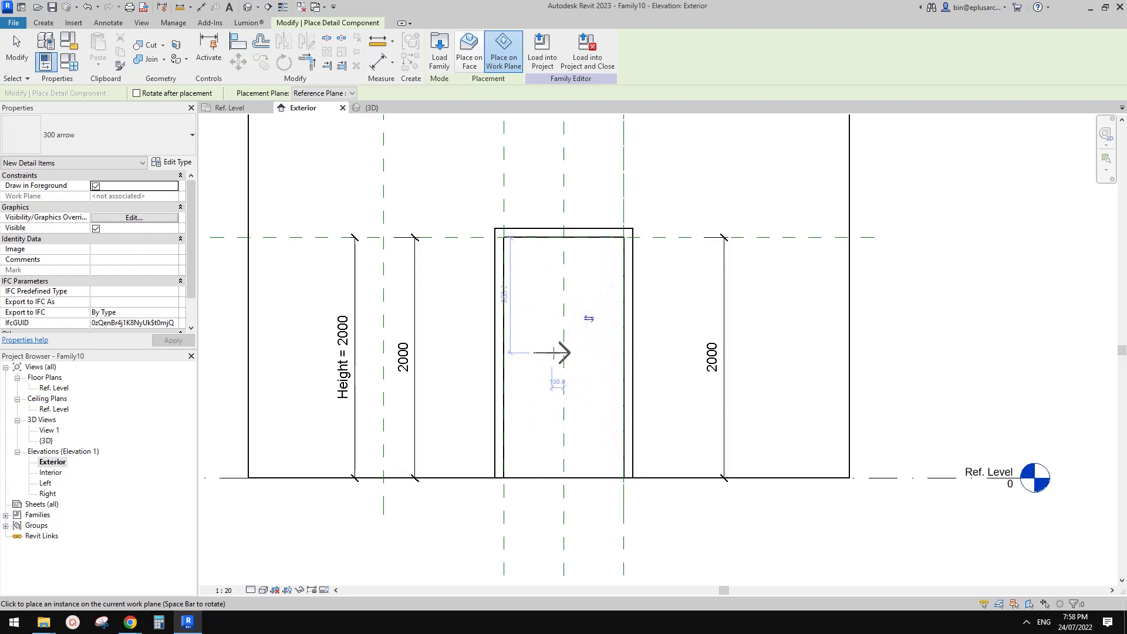
pyautogui.press('space')
pyautogui.press('space')
pyautogui.press('space')
pyautogui.press('space')
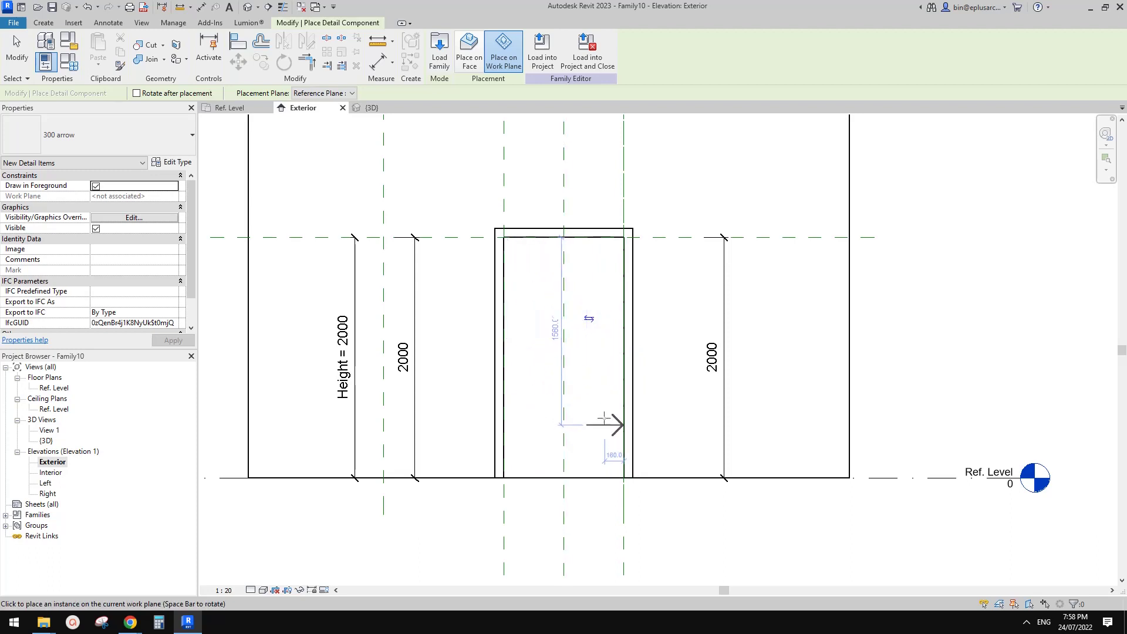
pyautogui.click(595, 399)
pyautogui.press('Escape')
pyautogui.press('Escape')
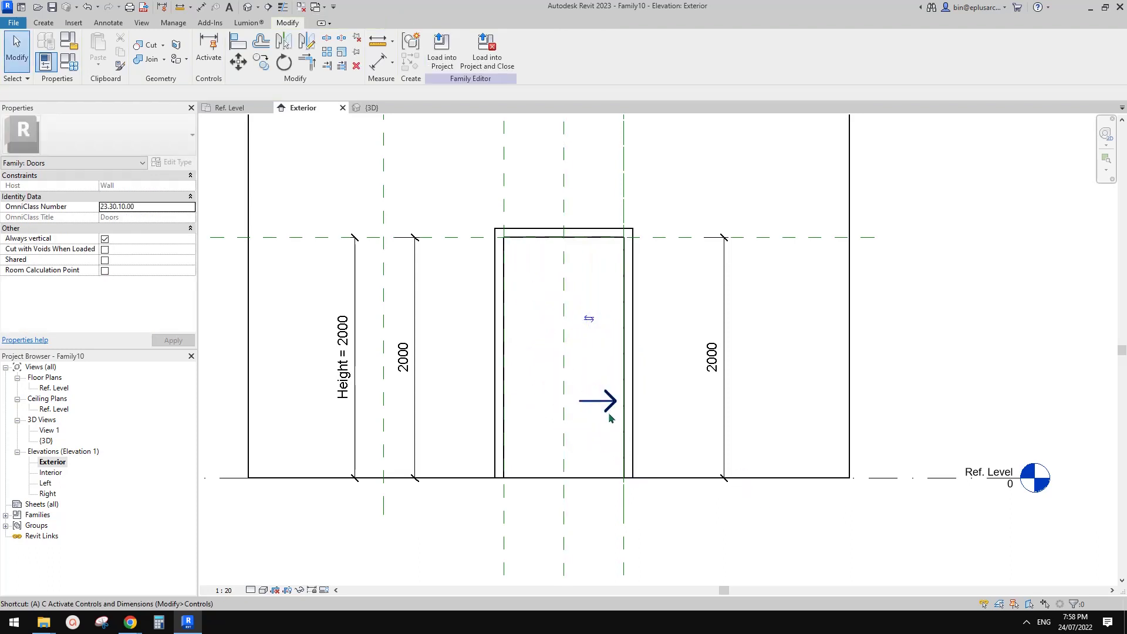
# Align the elevation arrow's centre with the opening's vertical centre reference plane and lock the alignment
pyautogui.press('a')
pyautogui.press('l')
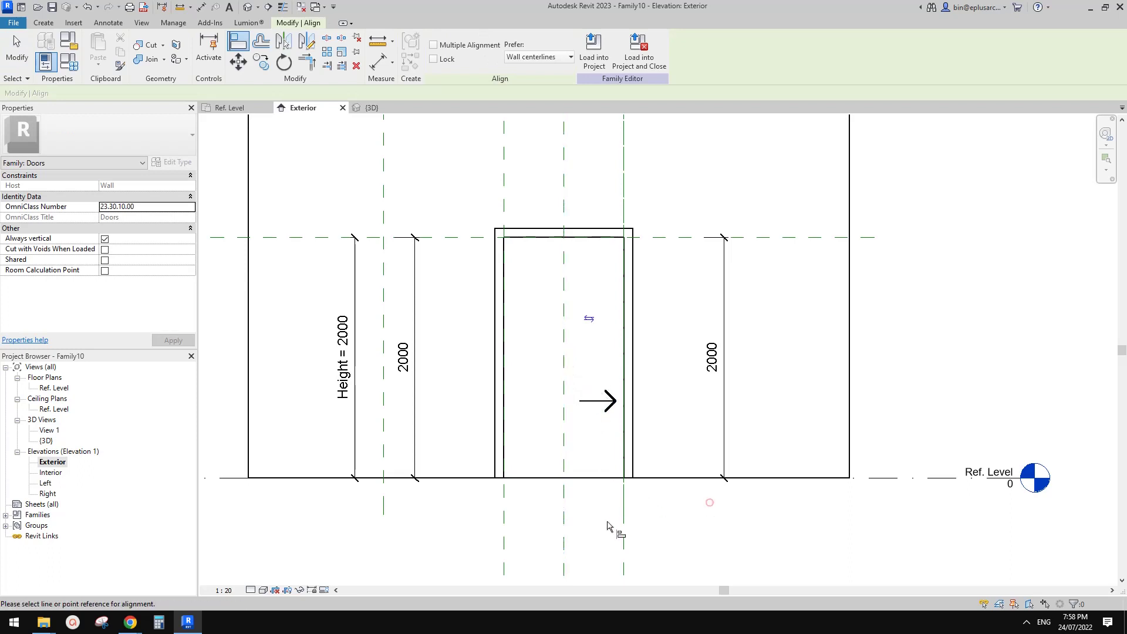
pyautogui.click(597, 405)
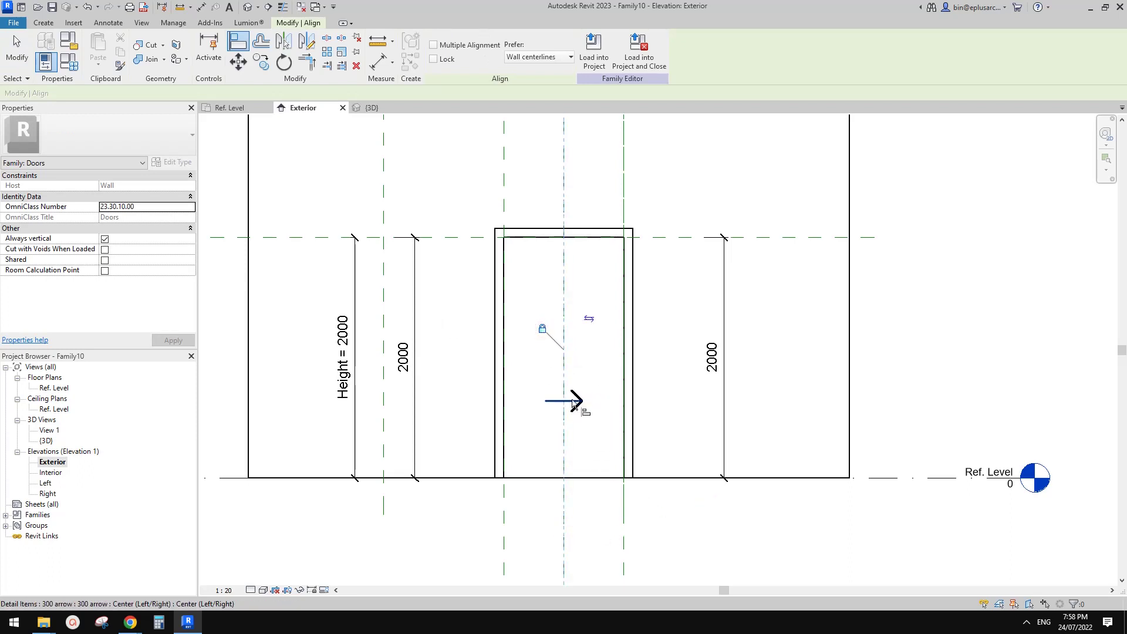
# Dimension the arrow between Ref. Level and the door head reference plane, and make the two segments equal
pyautogui.press('d')
pyautogui.press('i')
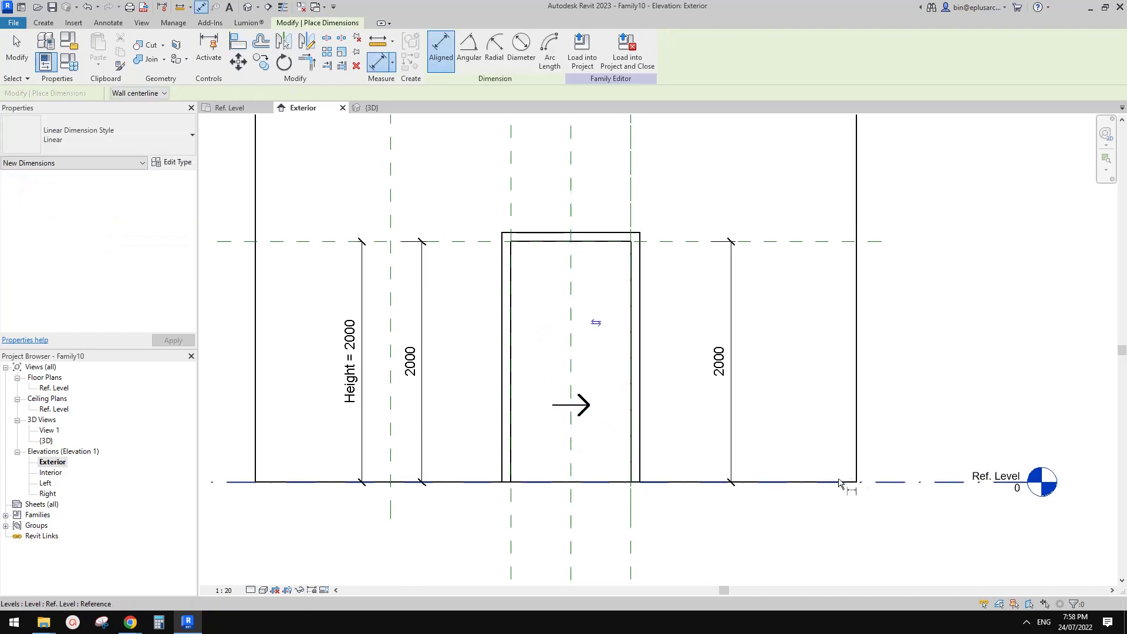
pyautogui.click(894, 487)
pyautogui.click(809, 241)
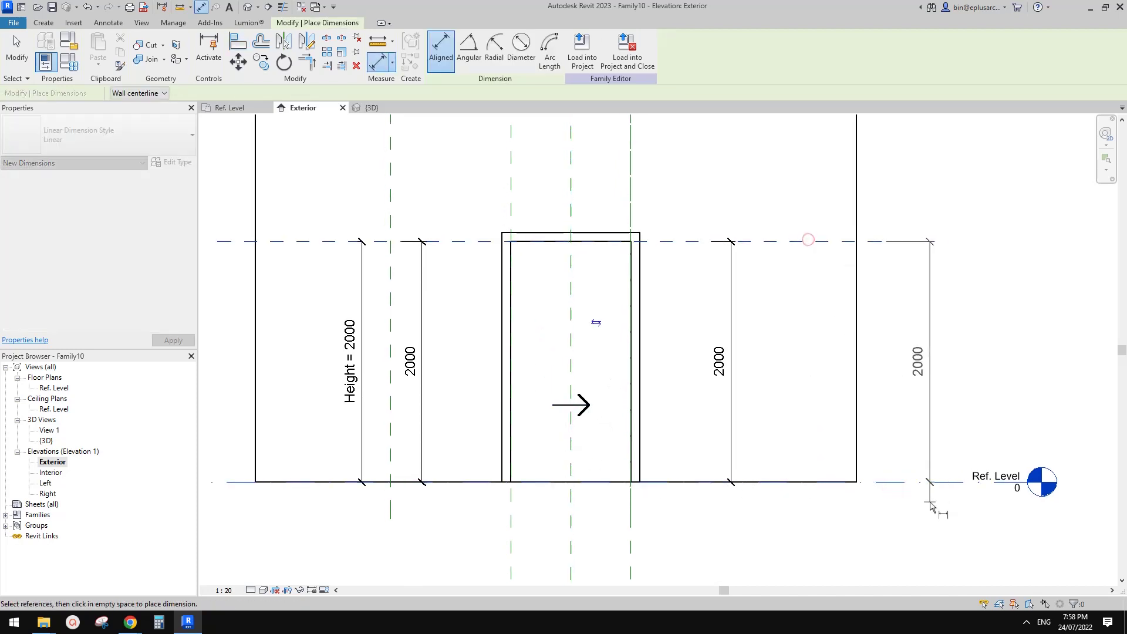
pyautogui.click(574, 405)
pyautogui.click(676, 373)
pyautogui.click(641, 362)
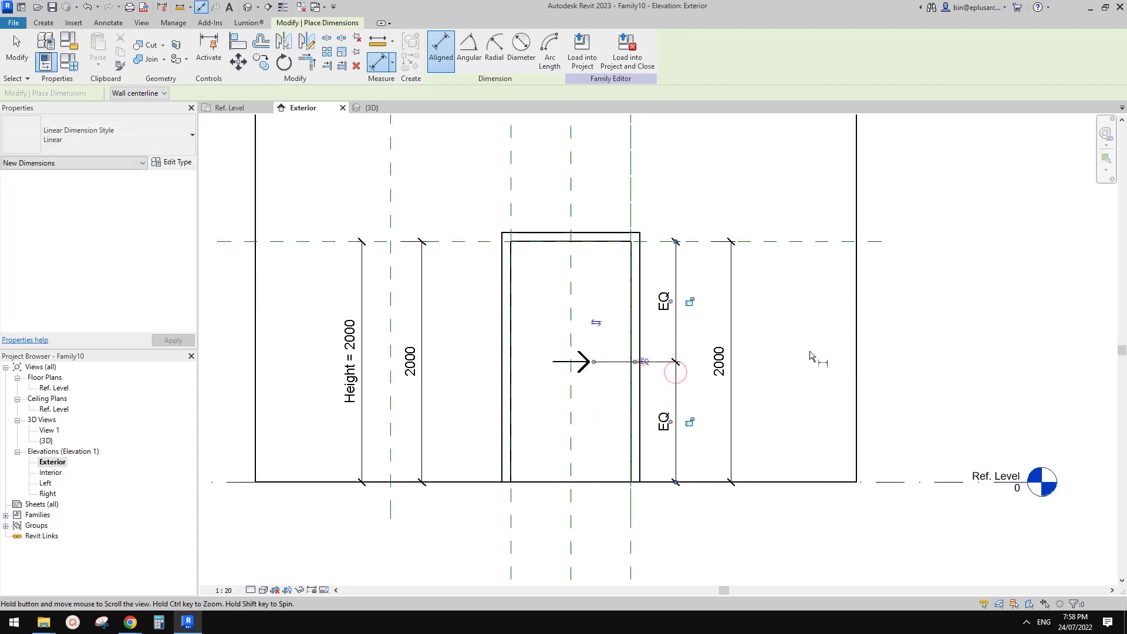
pyautogui.press('Escape')
pyautogui.press('Escape')
pyautogui.press('Escape')
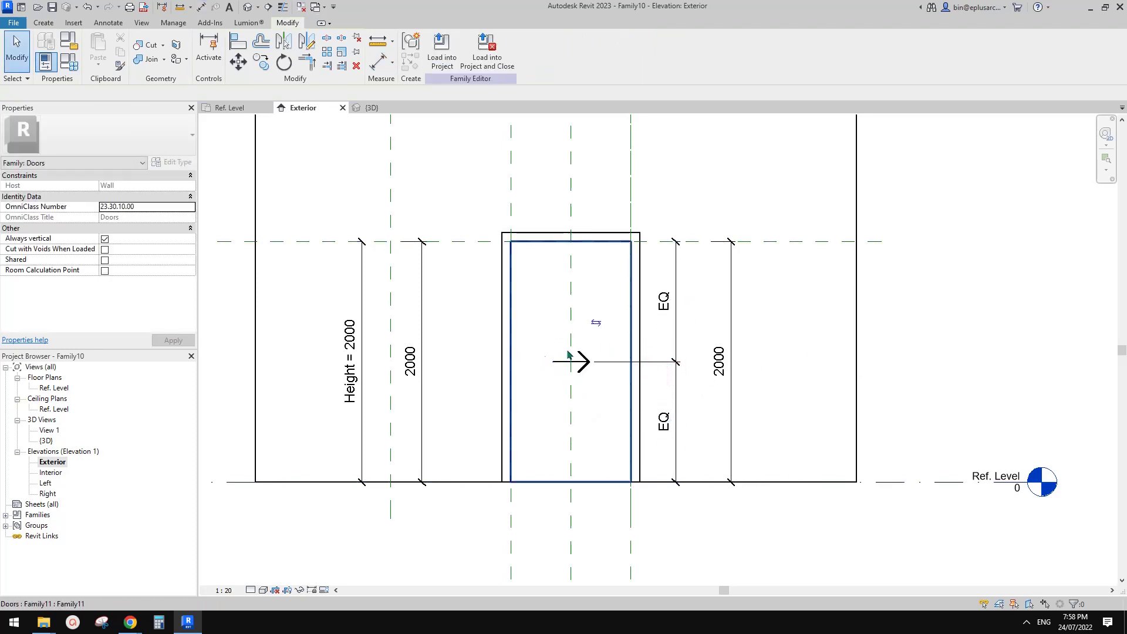
# Examine the equality dimension and the arrow's constraints in the Exterior elevation
pyautogui.click(674, 336)
pyautogui.moveTo(673, 336); pyautogui.dragTo(671, 332, button='middle')
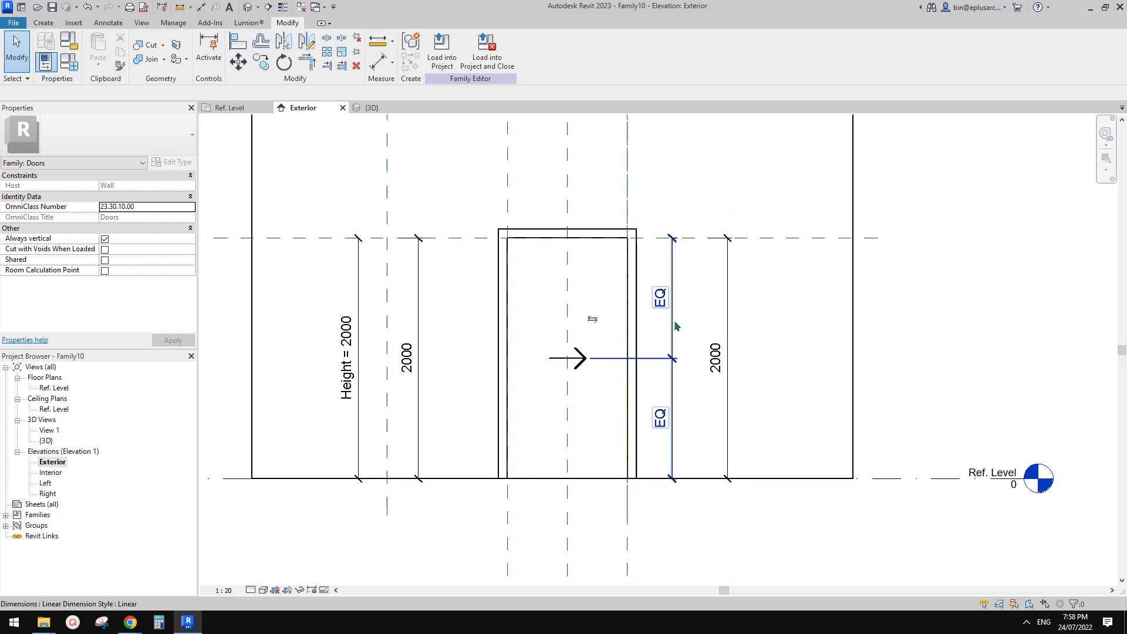
pyautogui.moveTo(596, 361); pyautogui.dragTo(594, 303, button='middle')
pyautogui.click(574, 305)
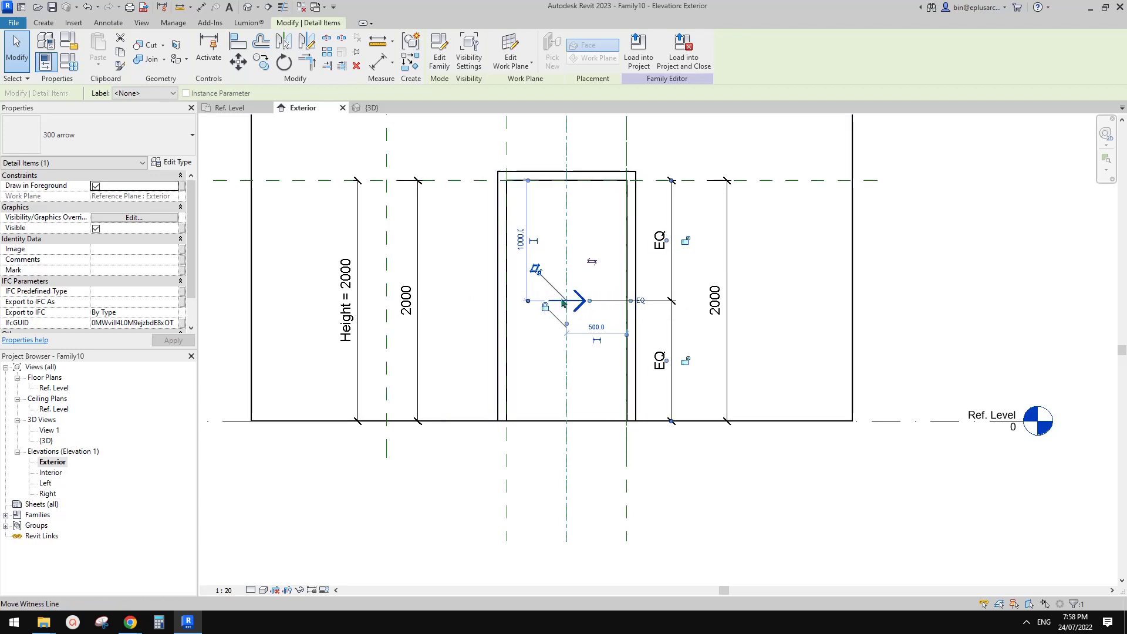
pyautogui.moveTo(599, 309); pyautogui.dragTo(553, 295, button='middle')
pyautogui.press('Escape')
pyautogui.click(476, 248)
pyautogui.press('Escape')
pyautogui.click(562, 301)
pyautogui.press('Escape')
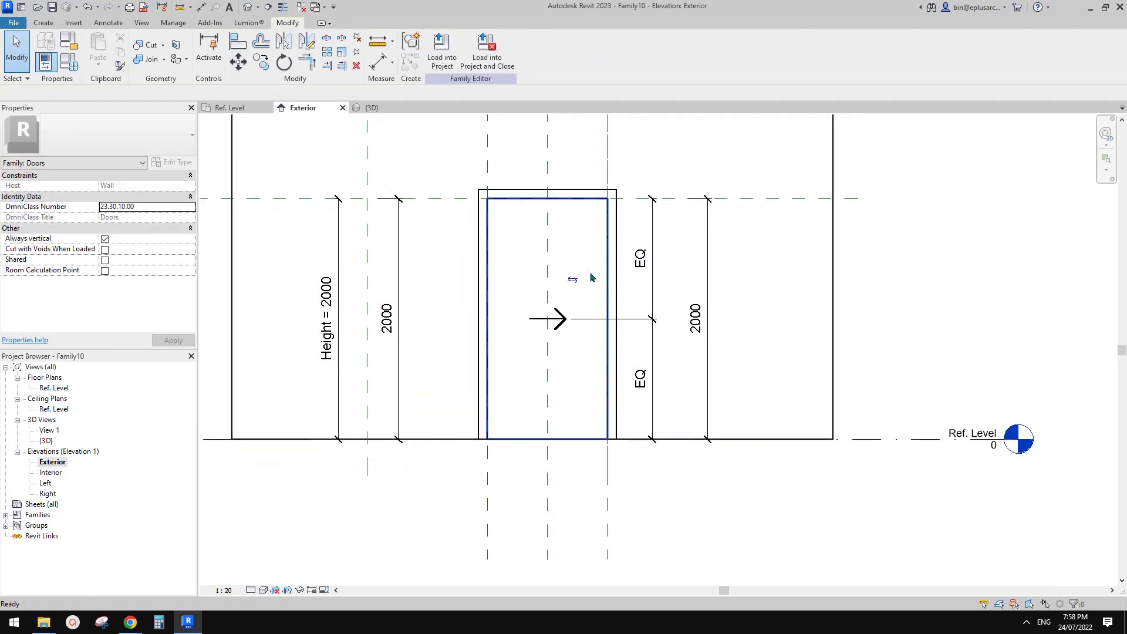
# Examine the direction arrow's 200 offset and locked alignment in the Ref. Level floor plan
pyautogui.doubleClick(54, 388)
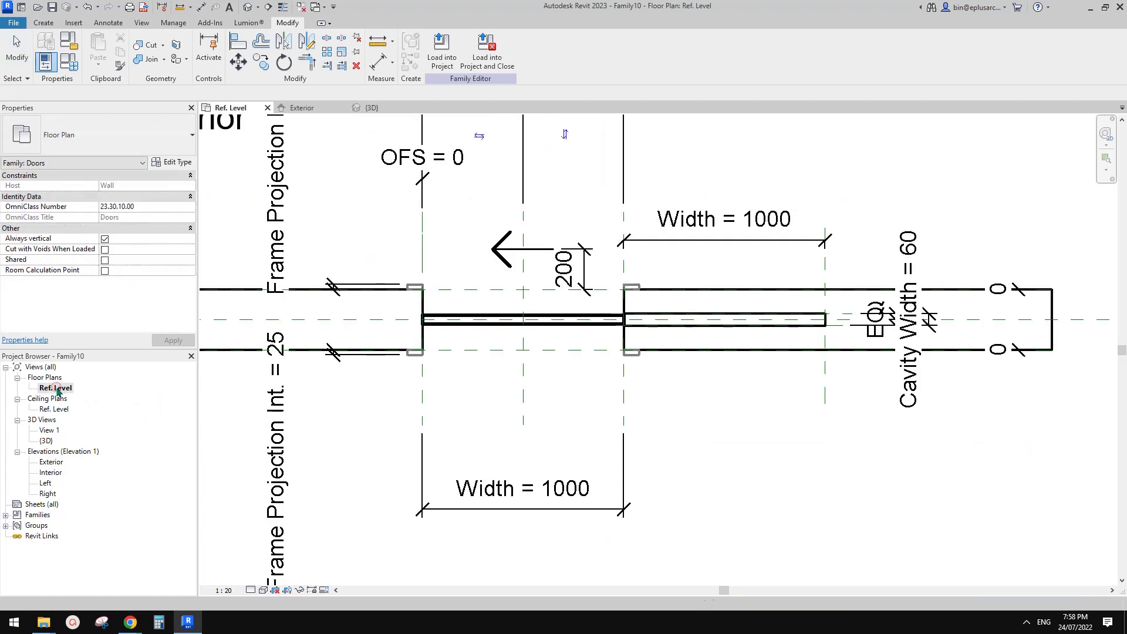
pyautogui.moveTo(558, 273); pyautogui.dragTo(562, 325, button='middle')
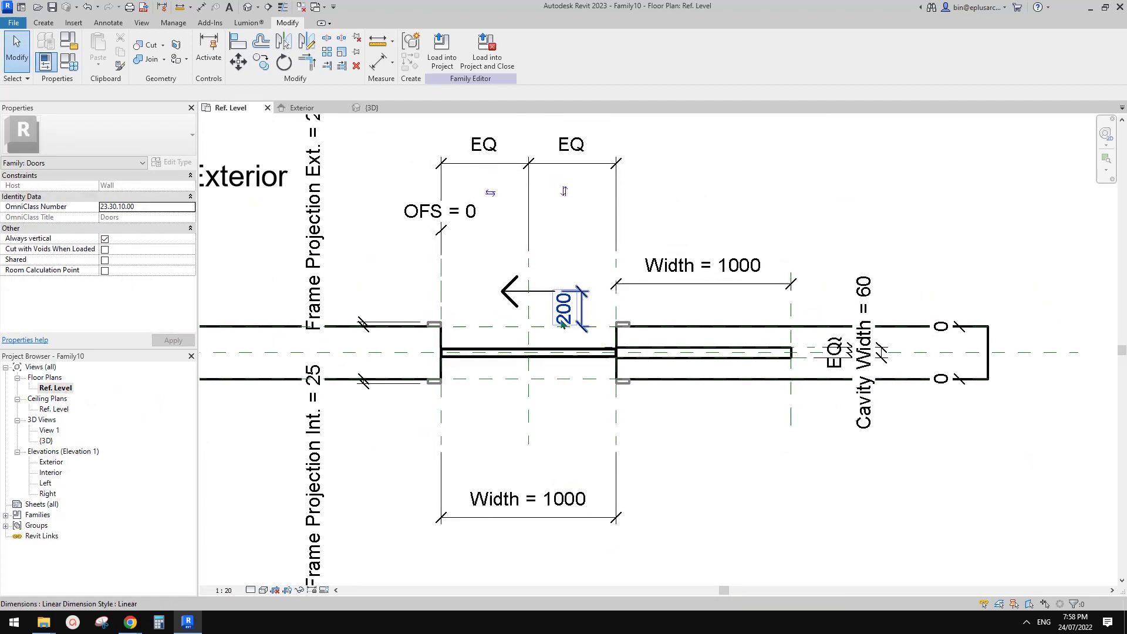
pyautogui.click(503, 292)
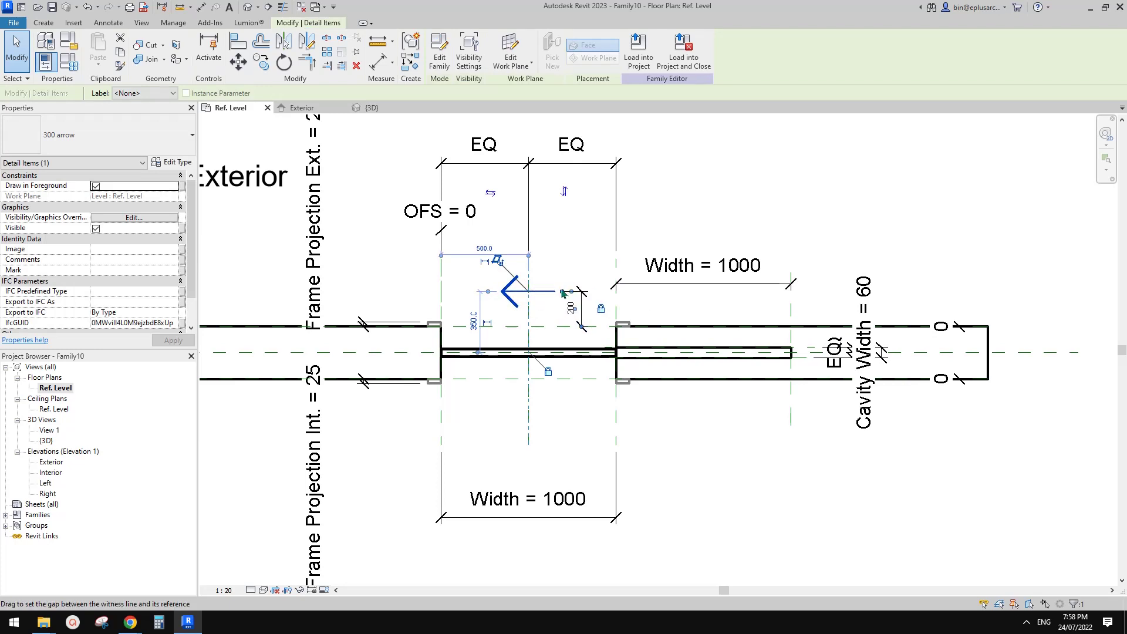
pyautogui.scroll(-1, 561, 293)
pyautogui.moveTo(561, 293); pyautogui.dragTo(616, 293, button='middle')
pyautogui.press('Escape')
pyautogui.moveTo(672, 325); pyautogui.dragTo(671, 334, button='middle')
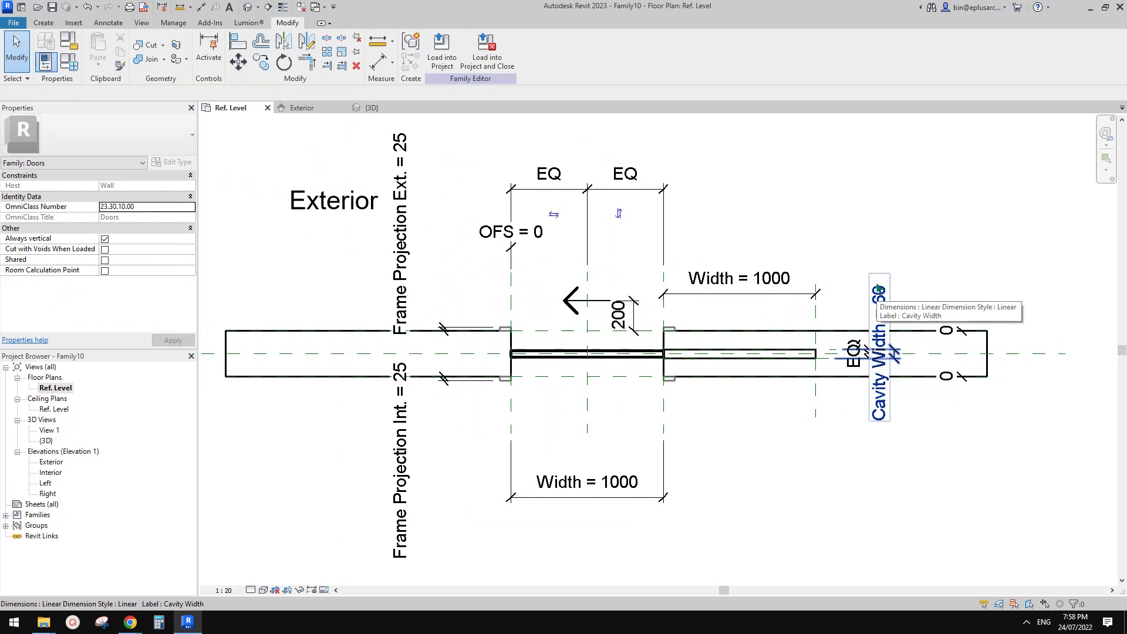
pyautogui.scroll(2, 661, 338)
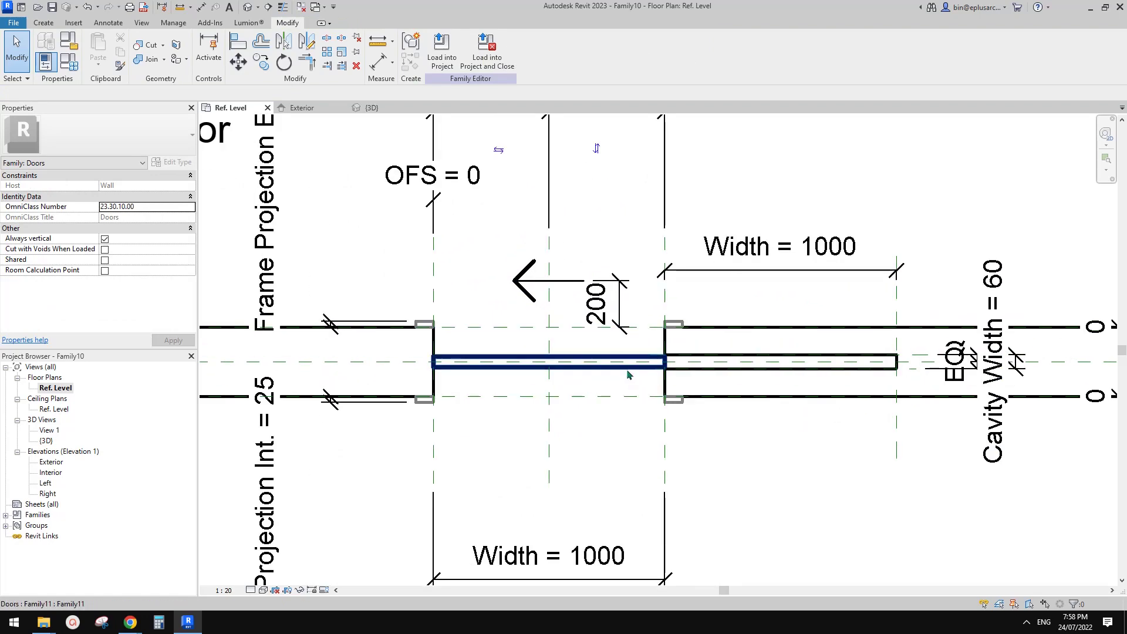
# Examine the nested door panel's locked alignments and its relation to the opening's Width dimension in plan
pyautogui.click(607, 372)
pyautogui.scroll(2, 666, 328)
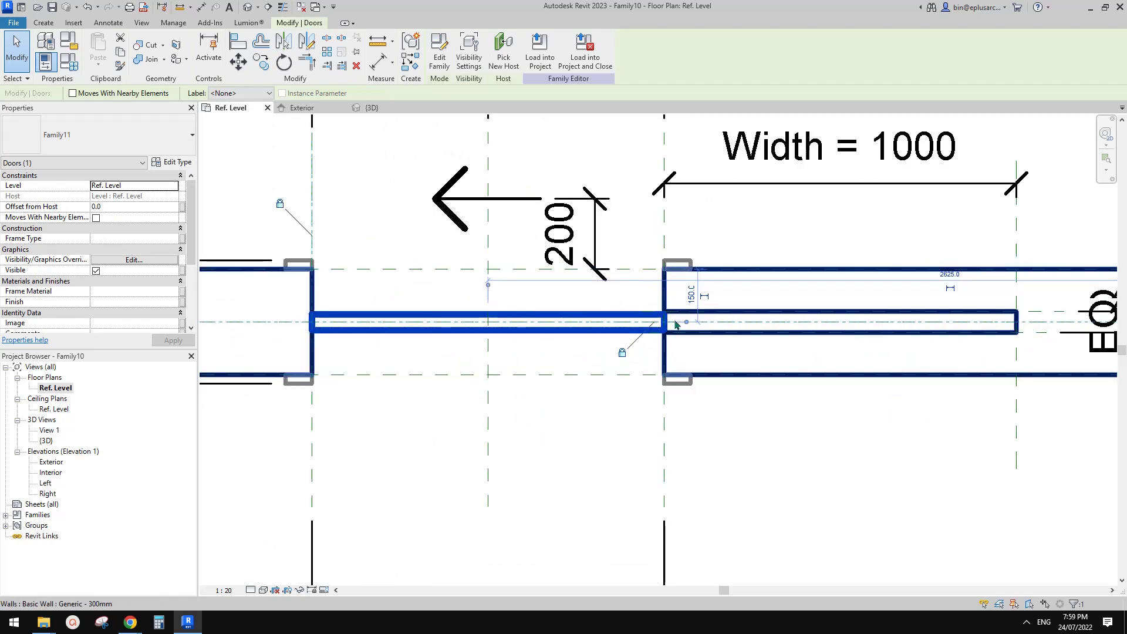
pyautogui.scroll(-1, 652, 281)
pyautogui.scroll(-1, 651, 280)
pyautogui.press('Escape')
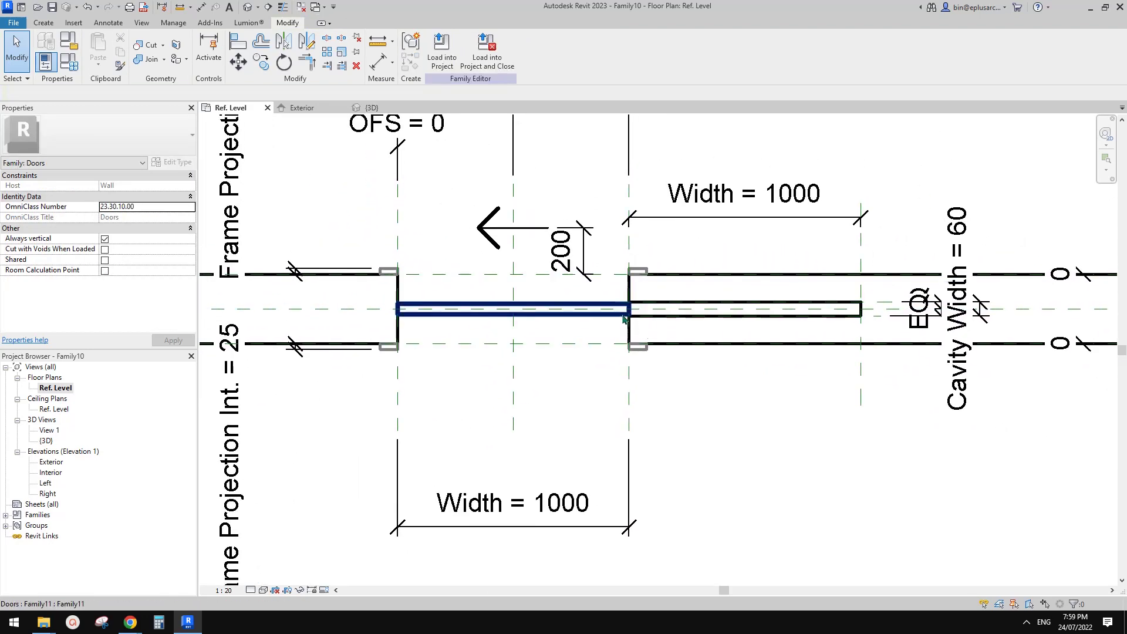
pyautogui.click(618, 333)
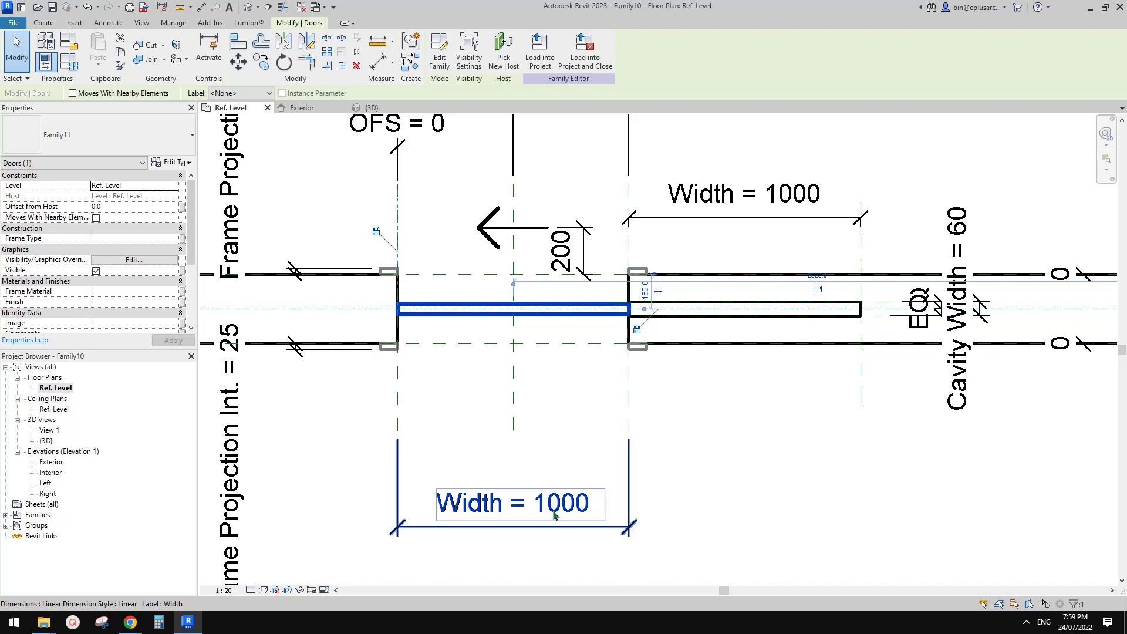
pyautogui.moveTo(681, 431); pyautogui.dragTo(643, 436, button='middle')
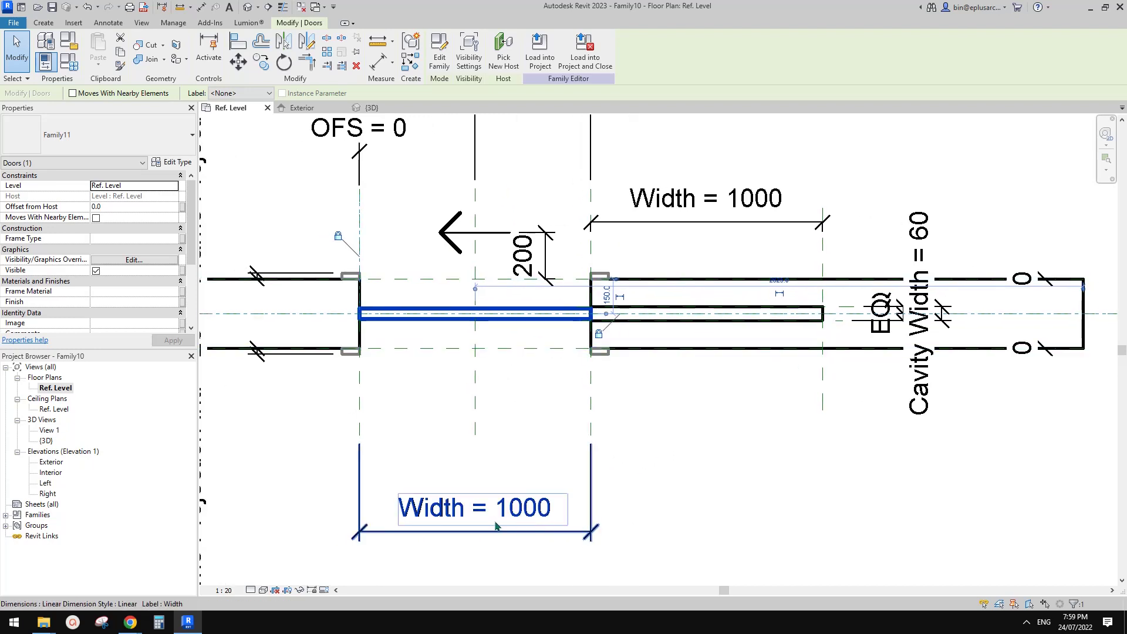
pyautogui.moveTo(679, 339); pyautogui.dragTo(706, 345, button='middle')
pyautogui.press('Escape')
# Associate the nested panel's W type parameter with a new type-based family parameter named Width 2
pyautogui.click(621, 341)
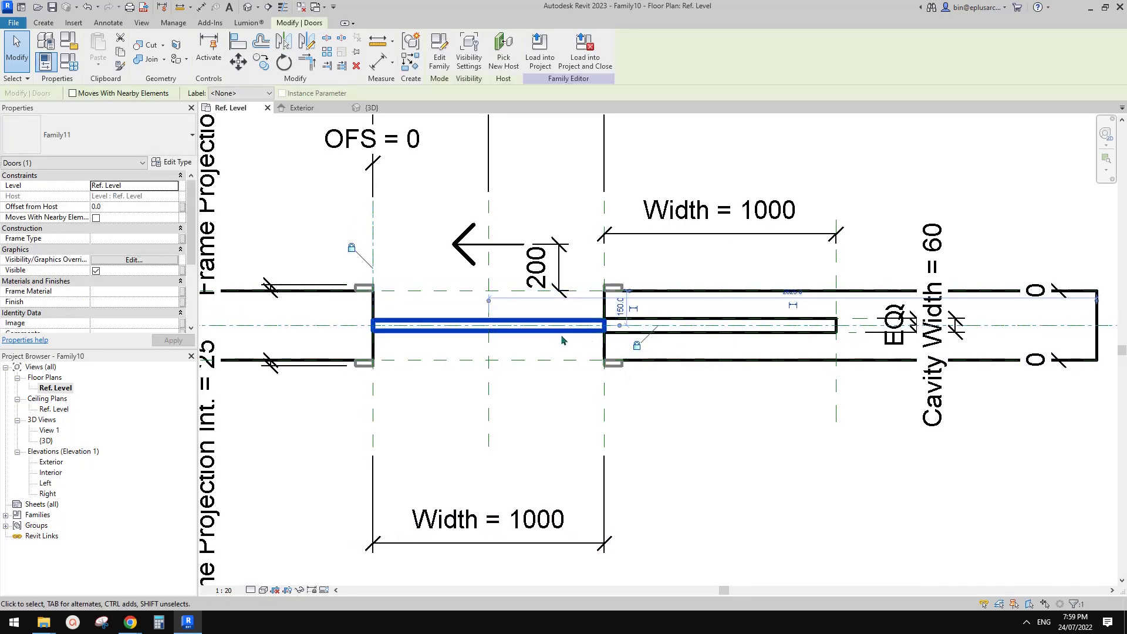
pyautogui.click(174, 164)
pyautogui.moveTo(285, 111); pyautogui.dragTo(268, 99)
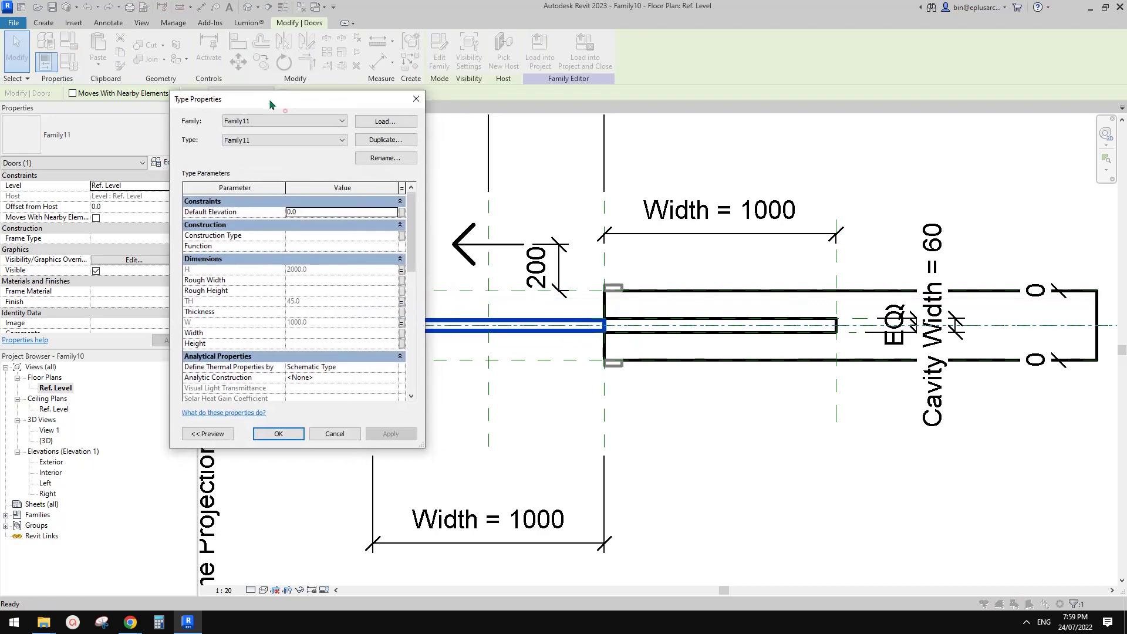
pyautogui.moveTo(411, 241); pyautogui.dragTo(416, 156)
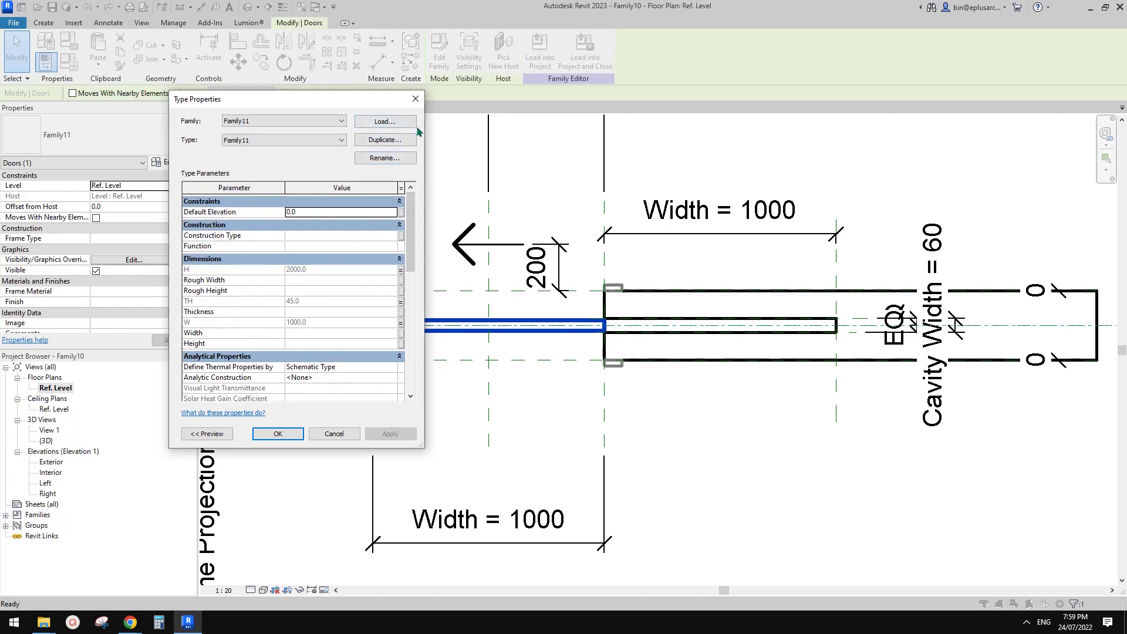
pyautogui.moveTo(411, 228); pyautogui.dragTo(415, 258)
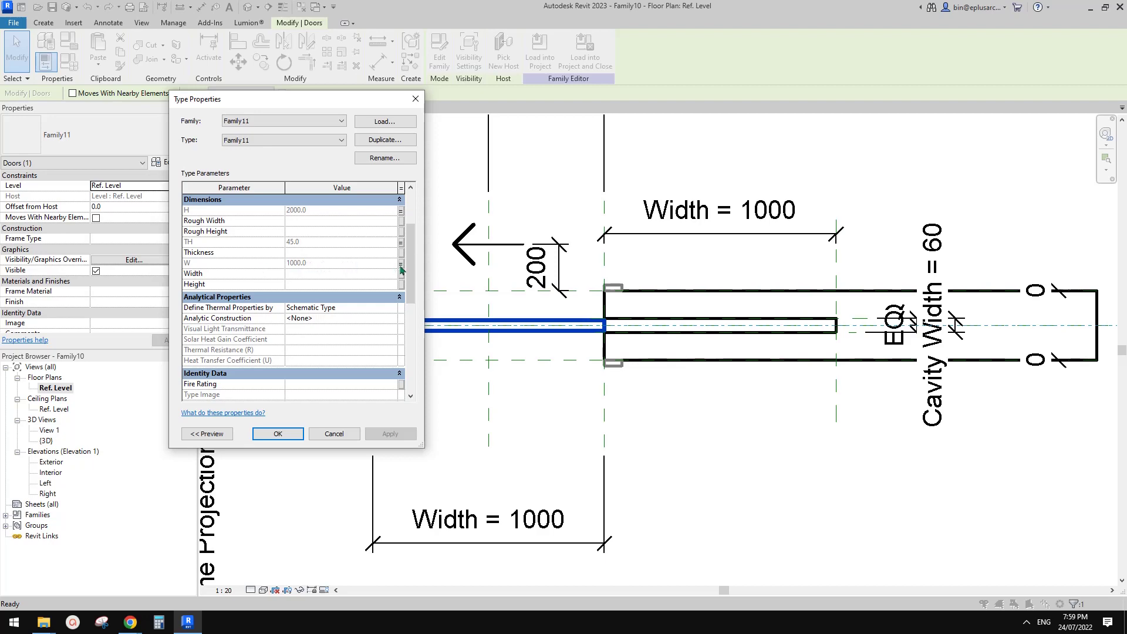
pyautogui.click(402, 269)
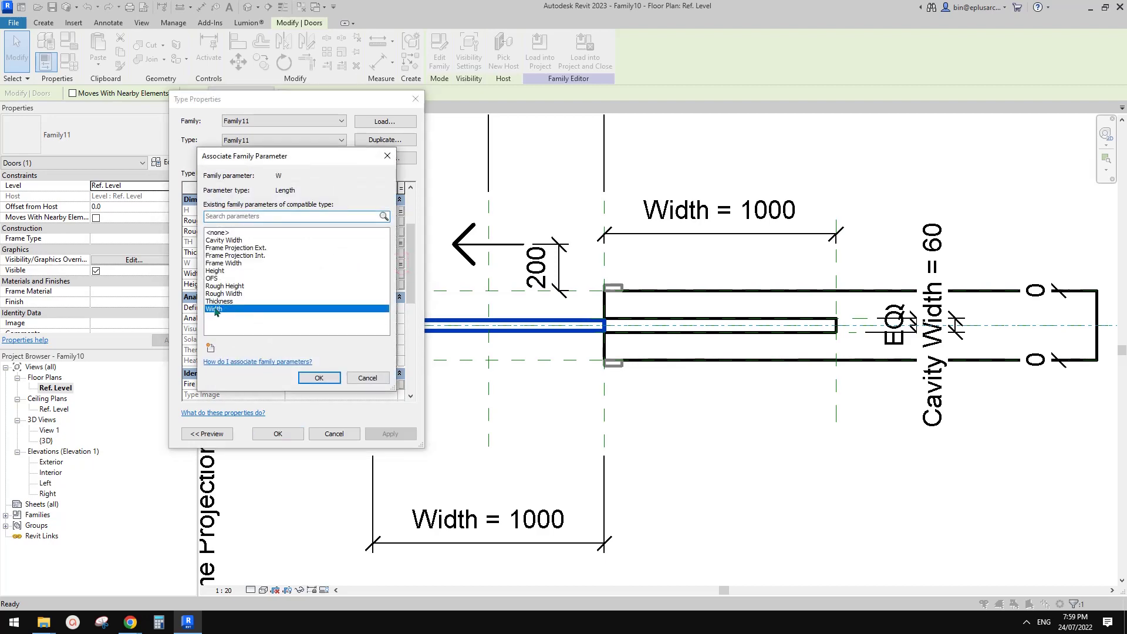
pyautogui.click(211, 350)
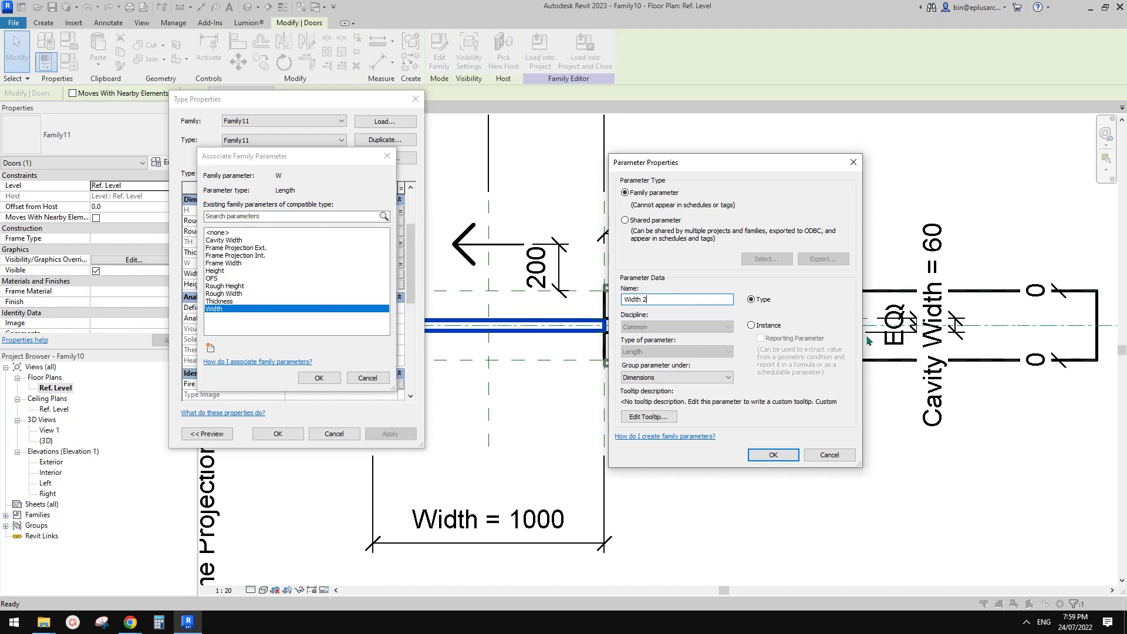
pyautogui.click(772, 455)
pyautogui.click(318, 378)
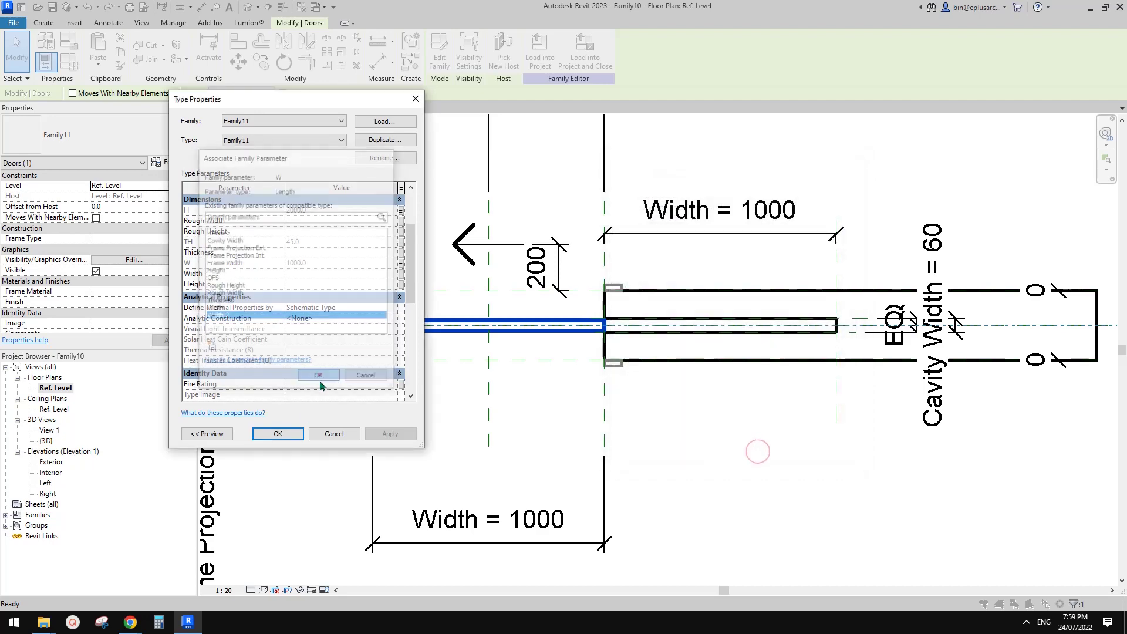
pyautogui.click(278, 433)
# Relabel the cavity's length dimension with the Width 2 parameter
pyautogui.click(722, 235)
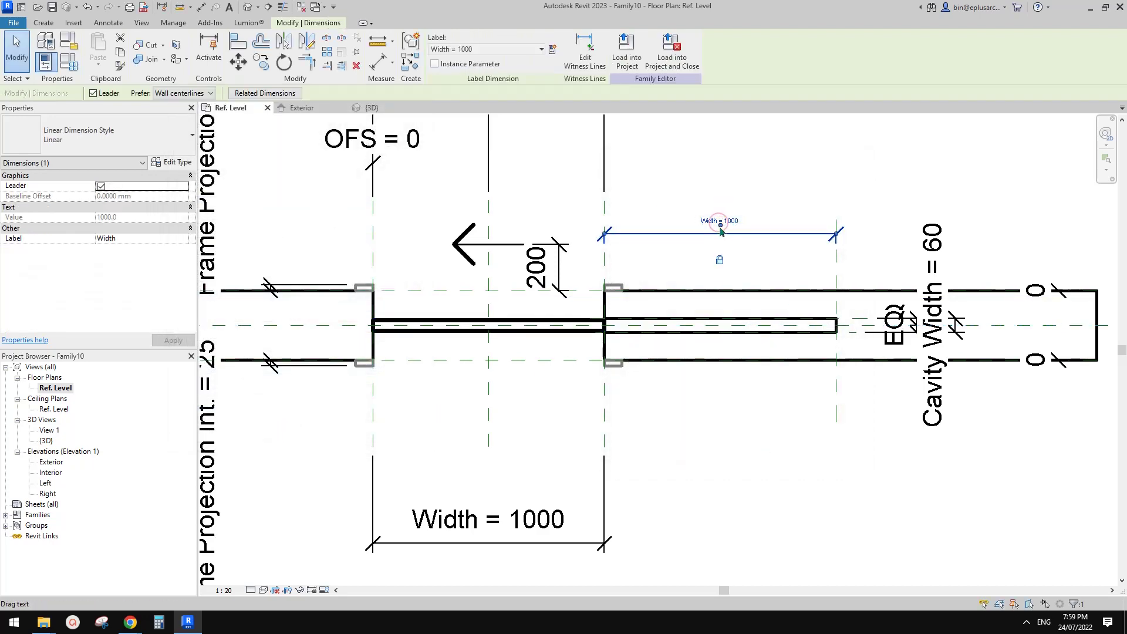
pyautogui.click(477, 49)
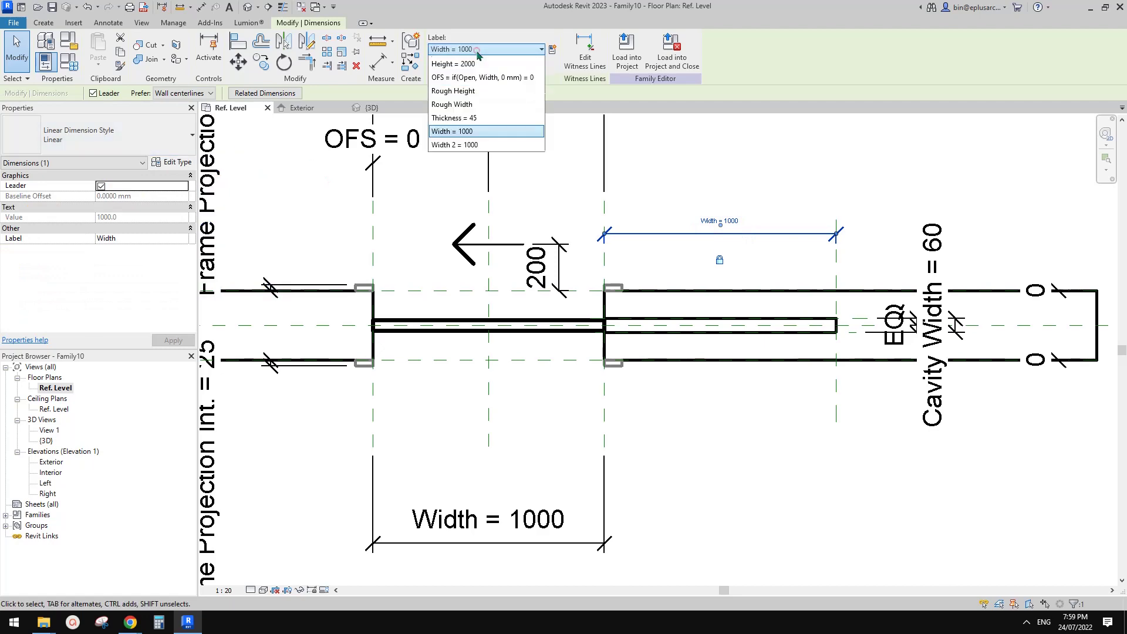
pyautogui.click(474, 224)
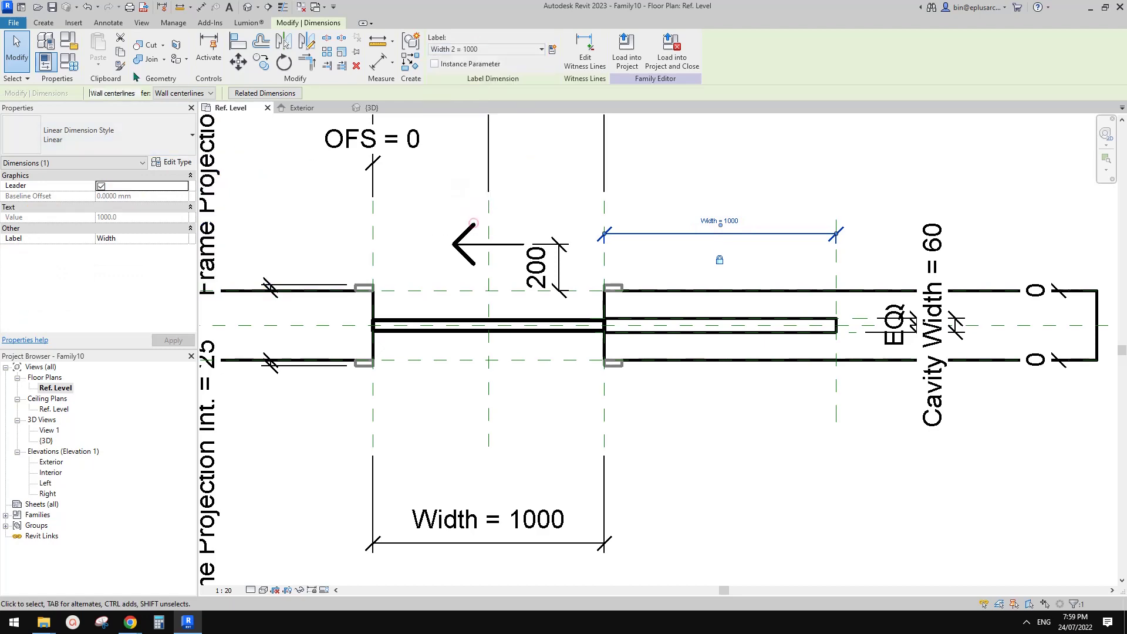
# Set the formula of the Width 2 family parameter to Width + 50 mm
pyautogui.click(70, 65)
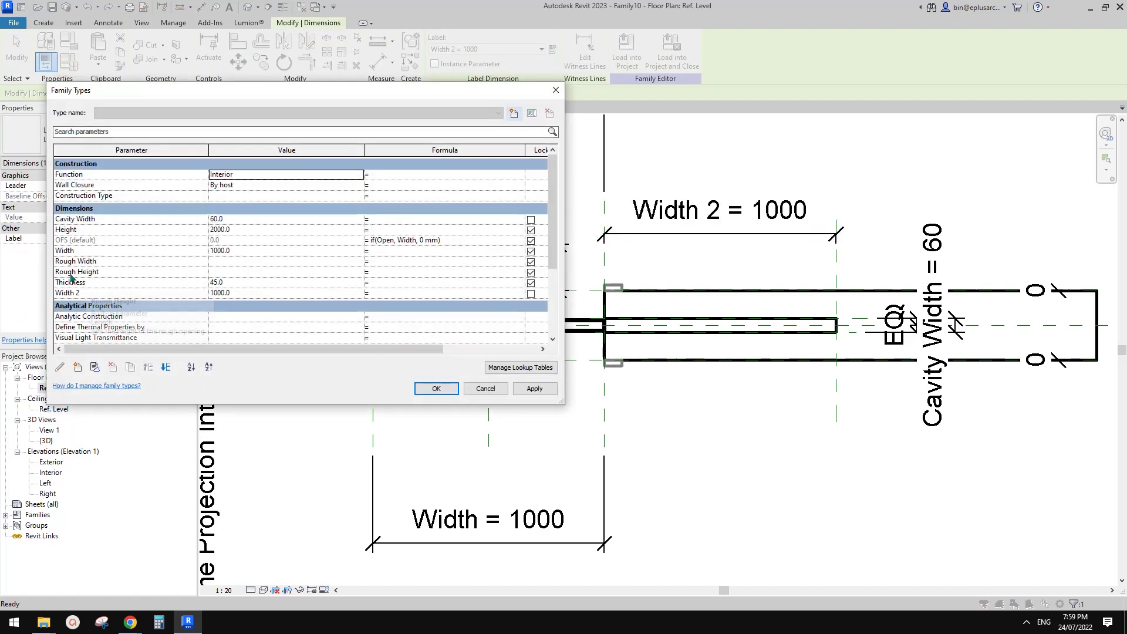
pyautogui.click(404, 292)
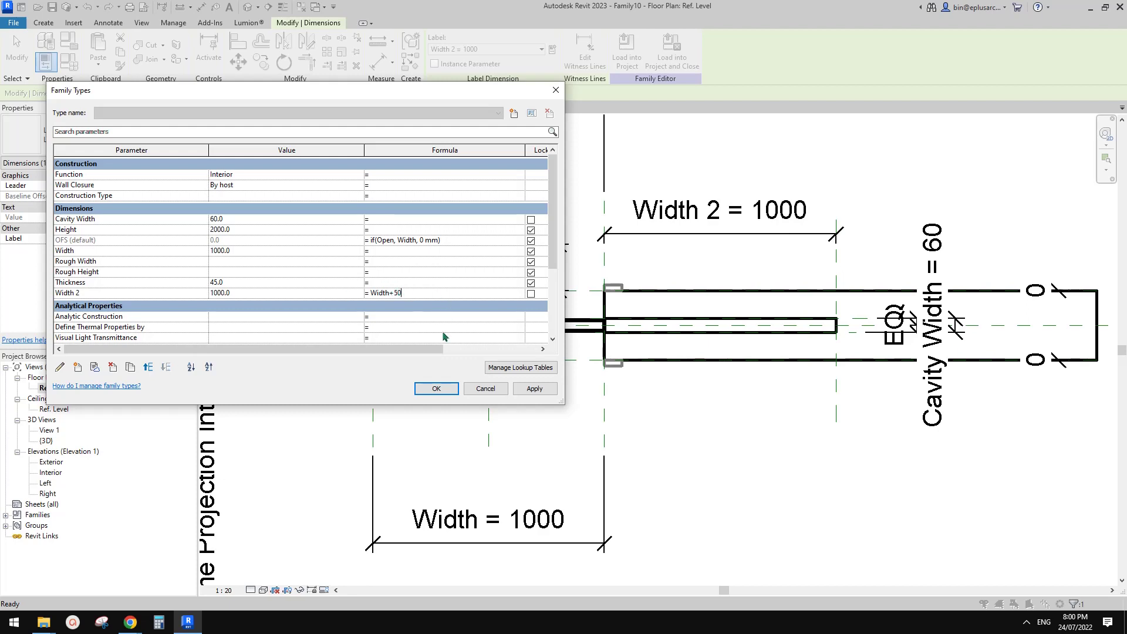
pyautogui.click(531, 389)
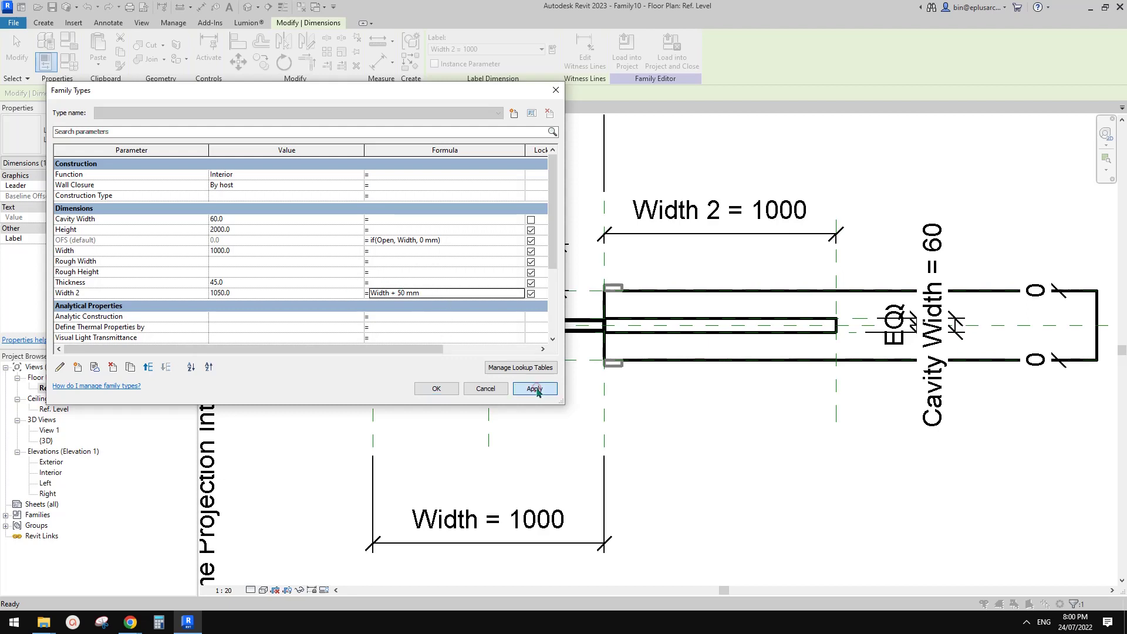
pyautogui.click(436, 389)
pyautogui.click(441, 382)
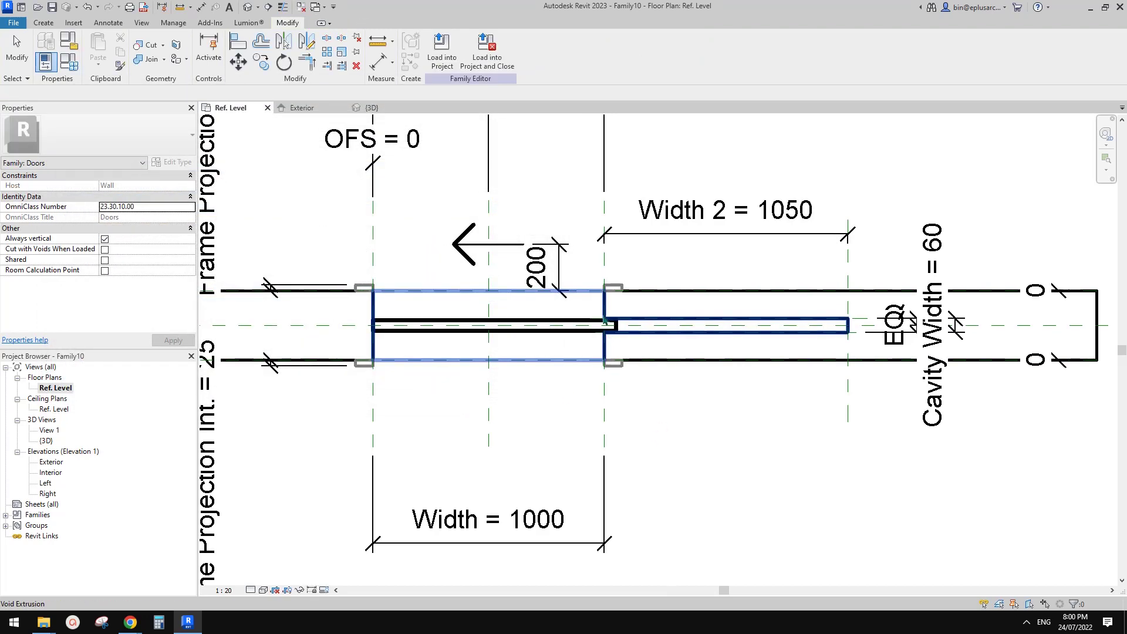
# Check the widened panel's overlap into the cavity in plan, and inspect the door in the 3D view
pyautogui.moveTo(612, 329); pyautogui.dragTo(572, 336, button='middle')
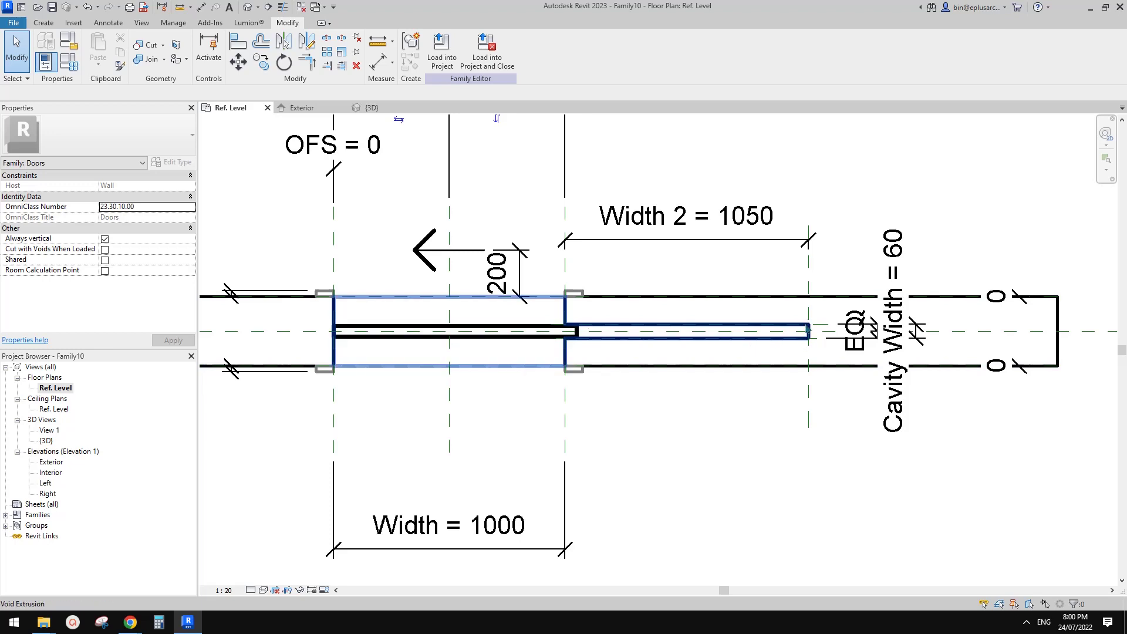
pyautogui.moveTo(587, 339); pyautogui.dragTo(591, 336, button='middle')
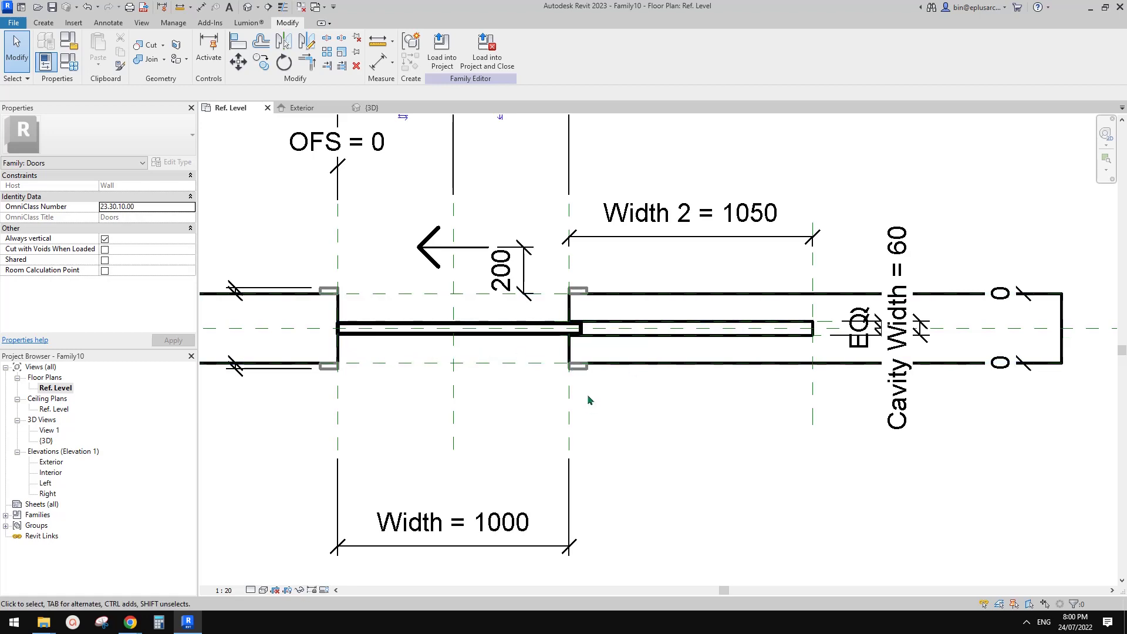
pyautogui.scroll(-2, 588, 392)
pyautogui.moveTo(564, 391); pyautogui.dragTo(678, 386, button='middle')
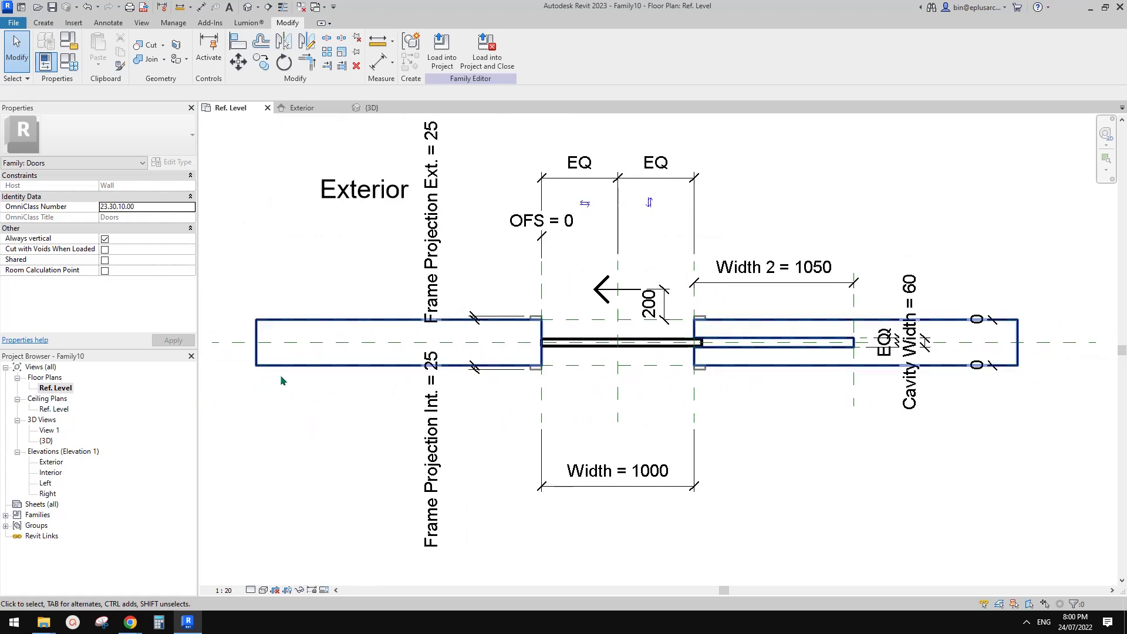
pyautogui.click(247, 7)
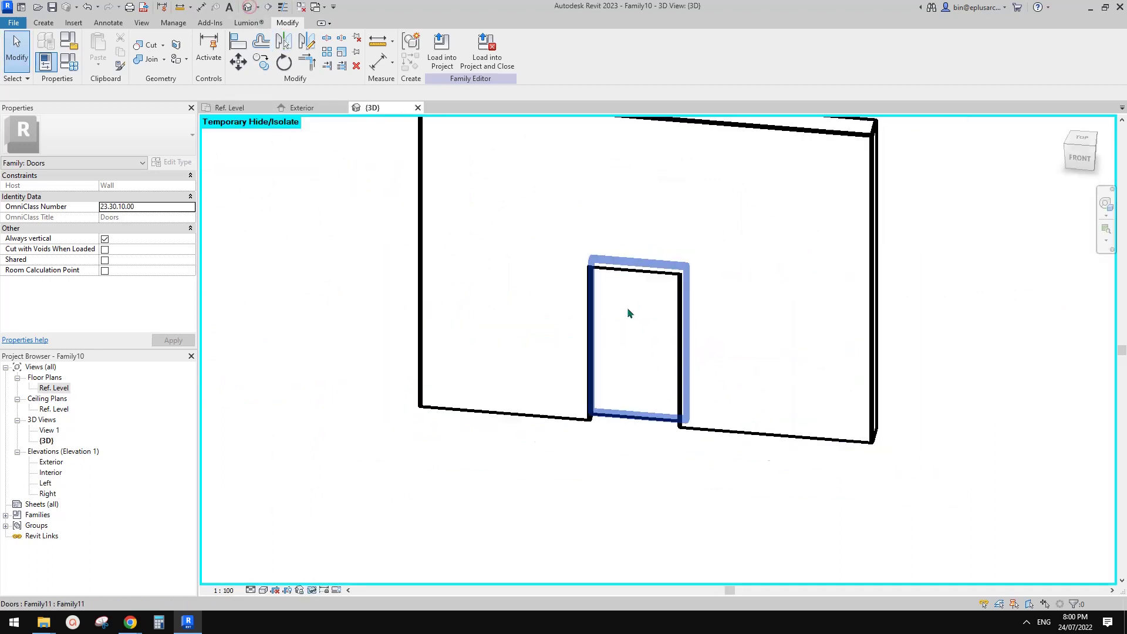
pyautogui.keyDown('shift'); pyautogui.moveTo(734, 320); pyautogui.dragTo(671, 335, button='middle'); pyautogui.keyUp('shift')
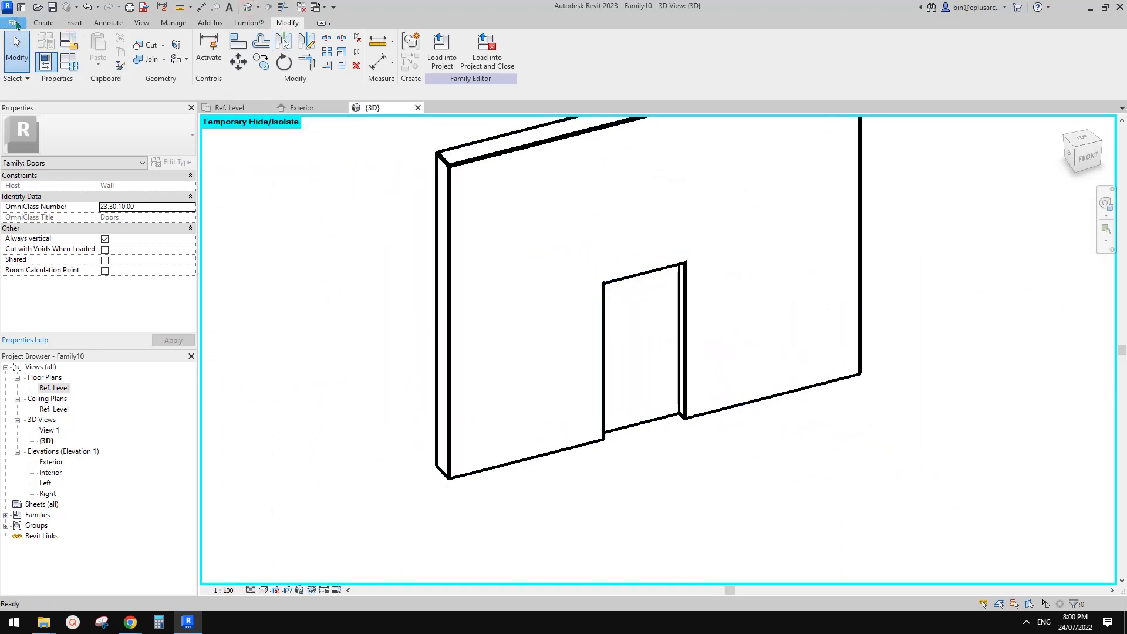
# Create a new project from the Architectural Template and load the Family10 door family into it, working in the Level 0 plan
pyautogui.click(15, 22)
pyautogui.click(73, 67)
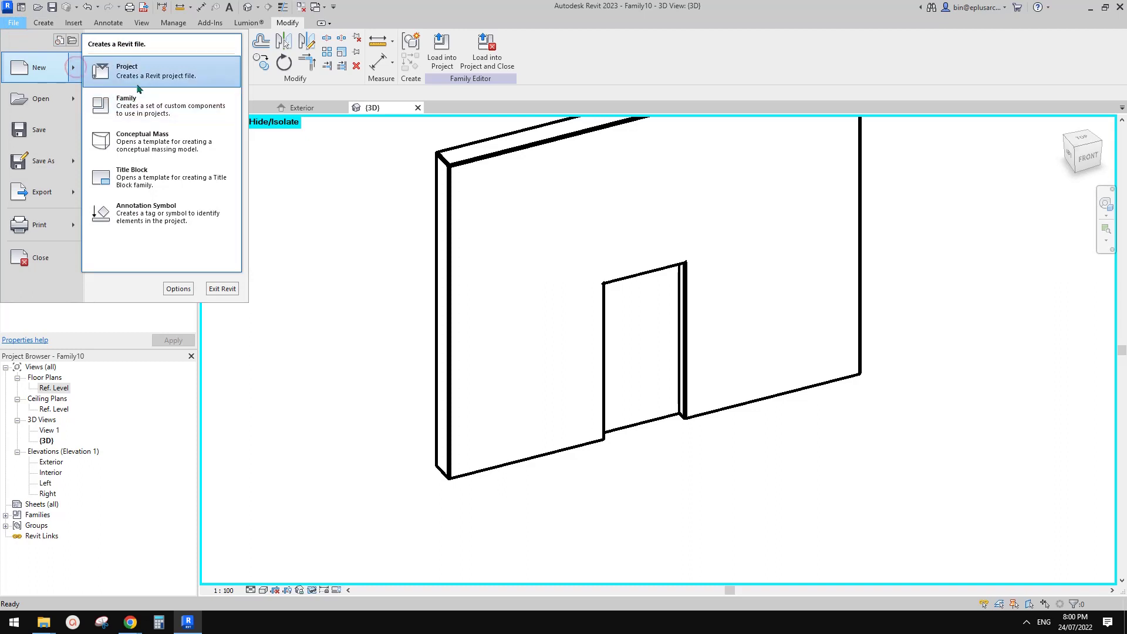
pyautogui.click(139, 86)
pyautogui.click(528, 286)
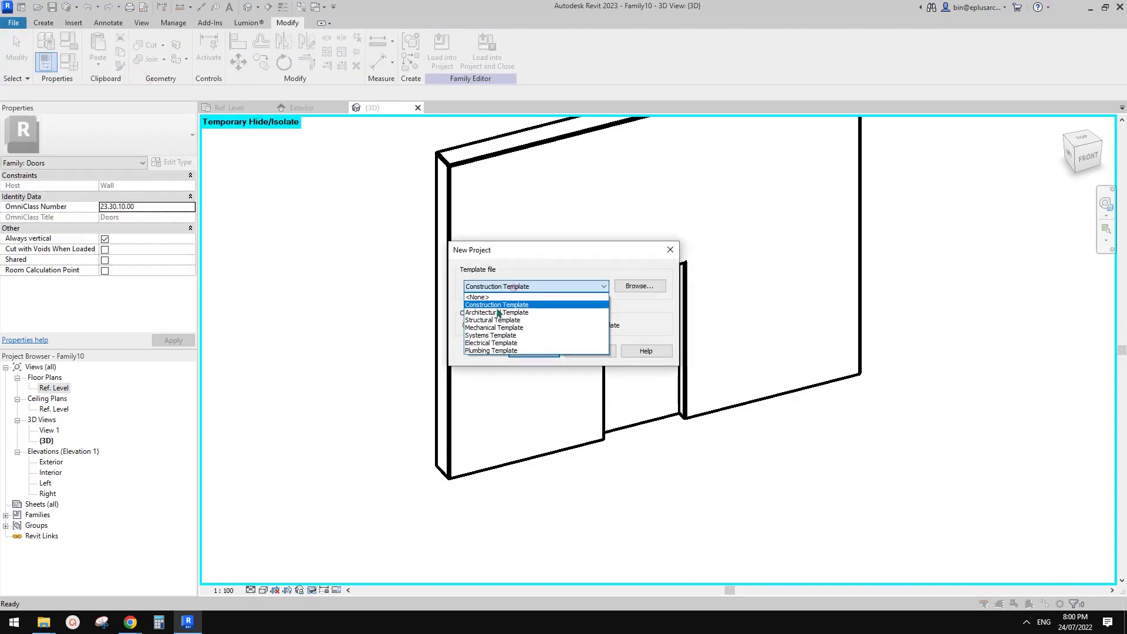
pyautogui.click(481, 313)
pyautogui.click(533, 351)
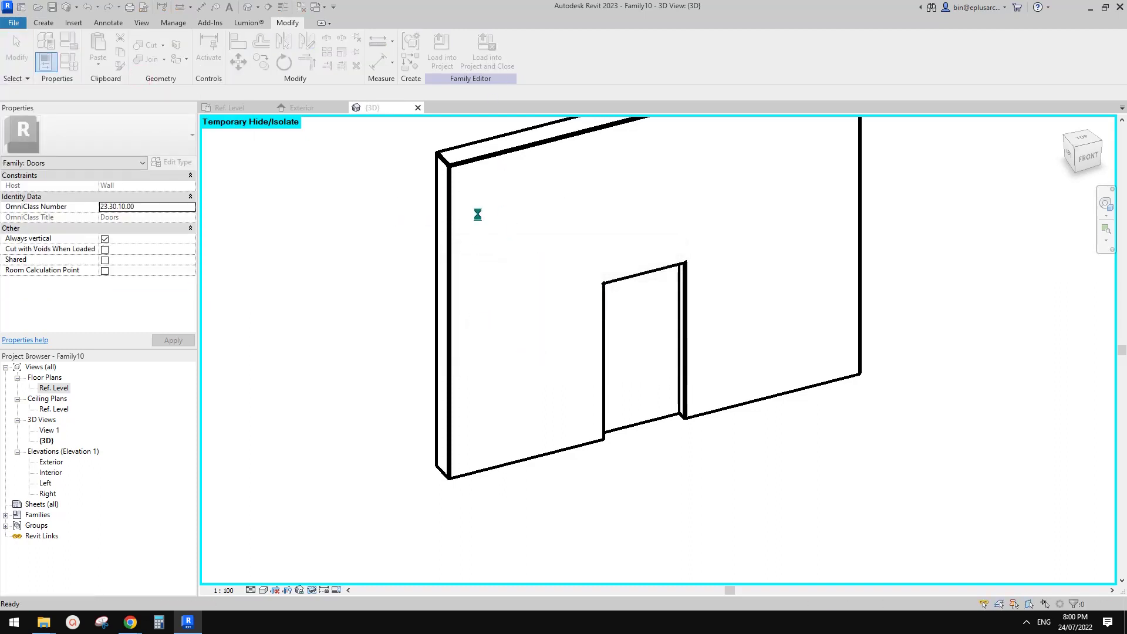
pyautogui.click(400, 112)
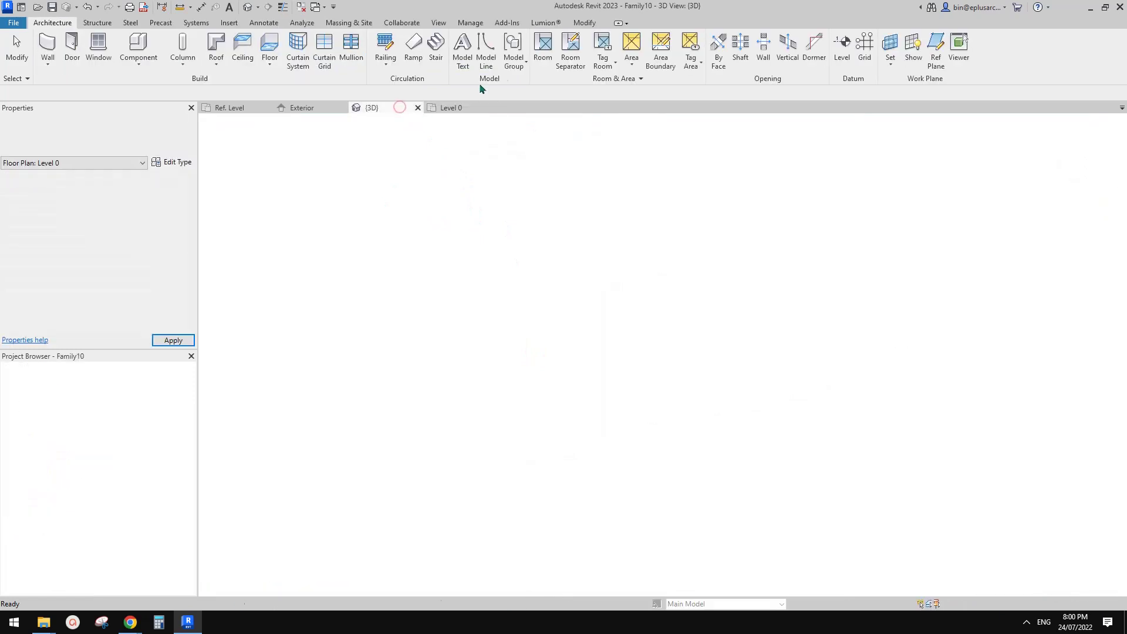
pyautogui.click(450, 108)
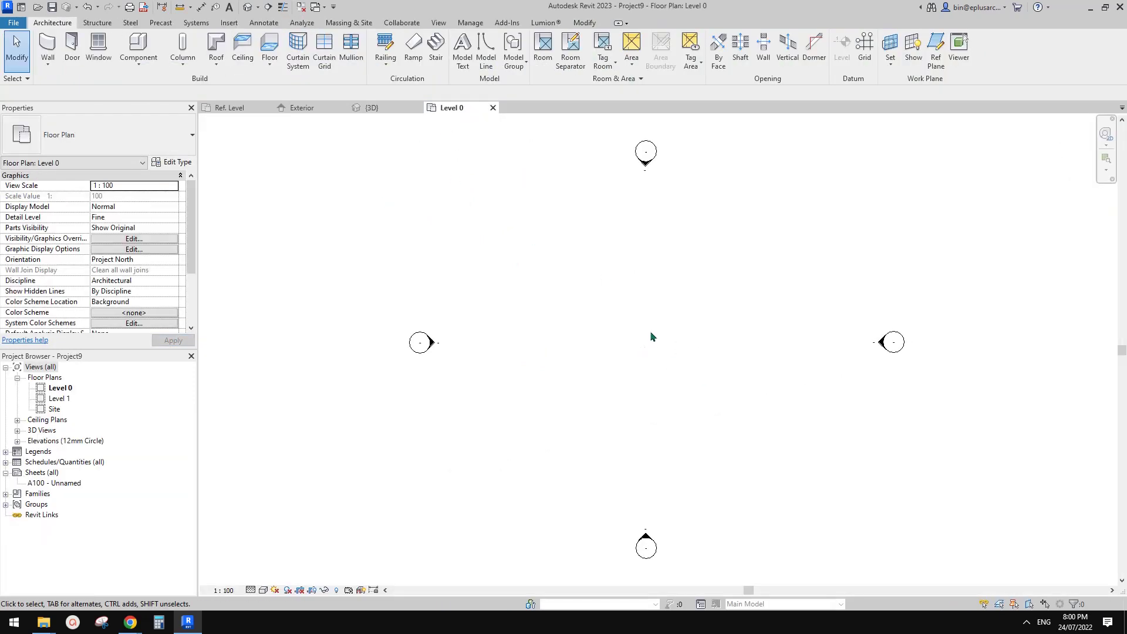
# Draw one straight horizontal wall between the elevation markers in the Level 0 plan
pyautogui.press('w')
pyautogui.press('a')
pyautogui.click(578, 338)
pyautogui.click(753, 338)
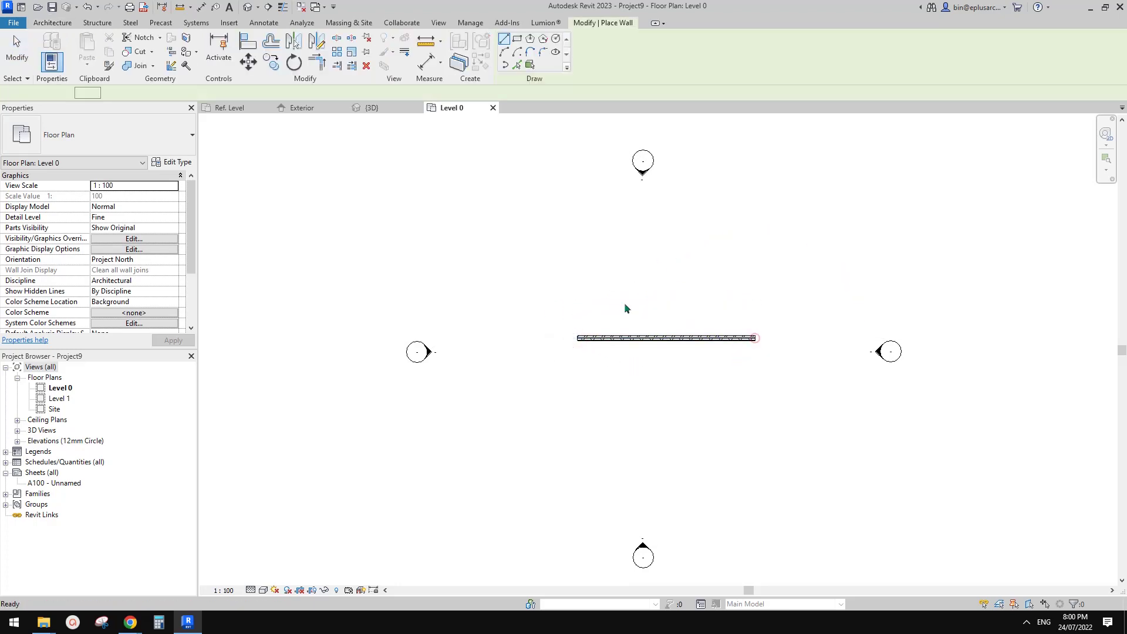
pyautogui.press('Escape')
pyautogui.press('Escape')
# Place a Family10 door in the horizontal wall, 2800 mm from the wall's left end
pyautogui.press('d')
pyautogui.press('r')
pyautogui.scroll(5, 654, 340)
pyautogui.scroll(1, 625, 331)
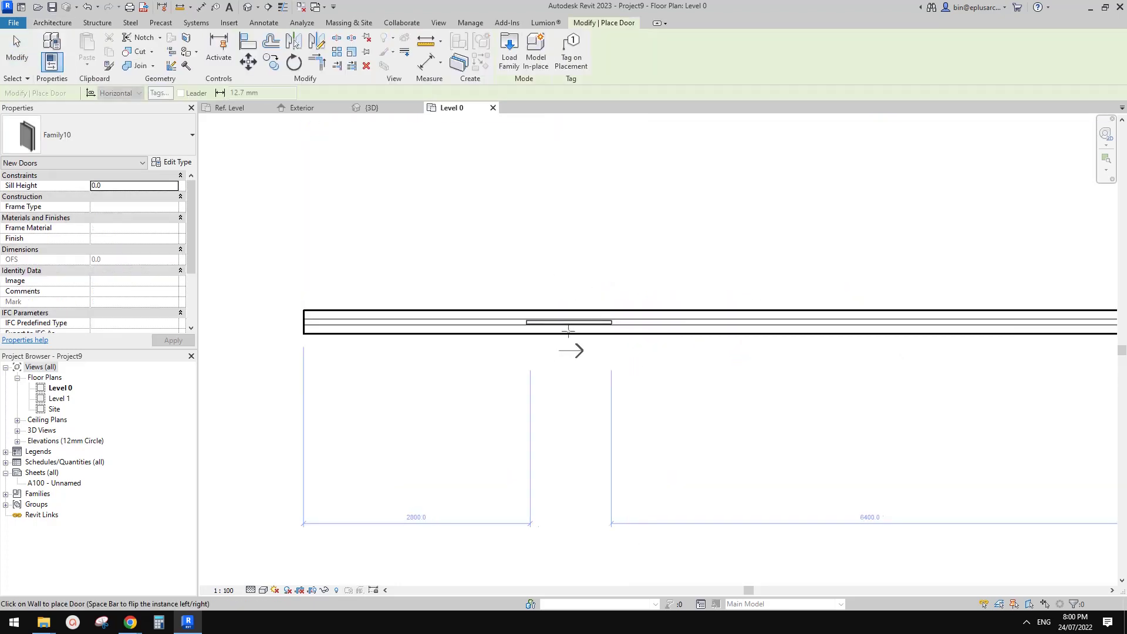
pyautogui.click(568, 330)
pyautogui.press('Escape')
pyautogui.press('Escape')
pyautogui.scroll(1, 572, 385)
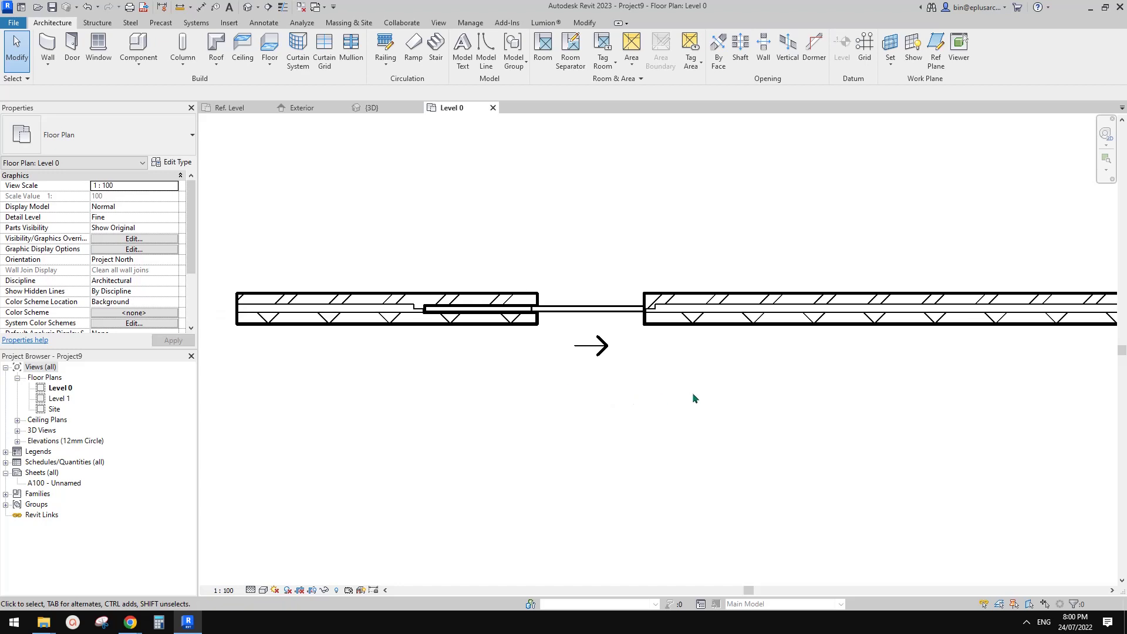
# Look through the wall types available for the horizontal wall without choosing a replacement
pyautogui.moveTo(692, 394); pyautogui.dragTo(647, 418, button='middle')
pyautogui.click(626, 349)
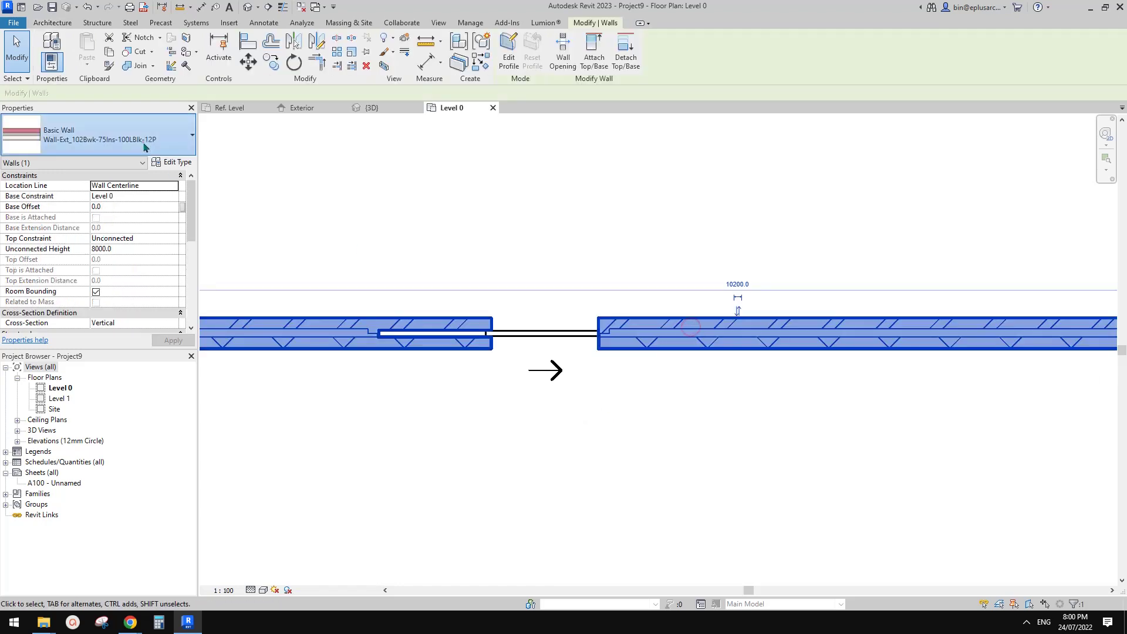
pyautogui.click(143, 142)
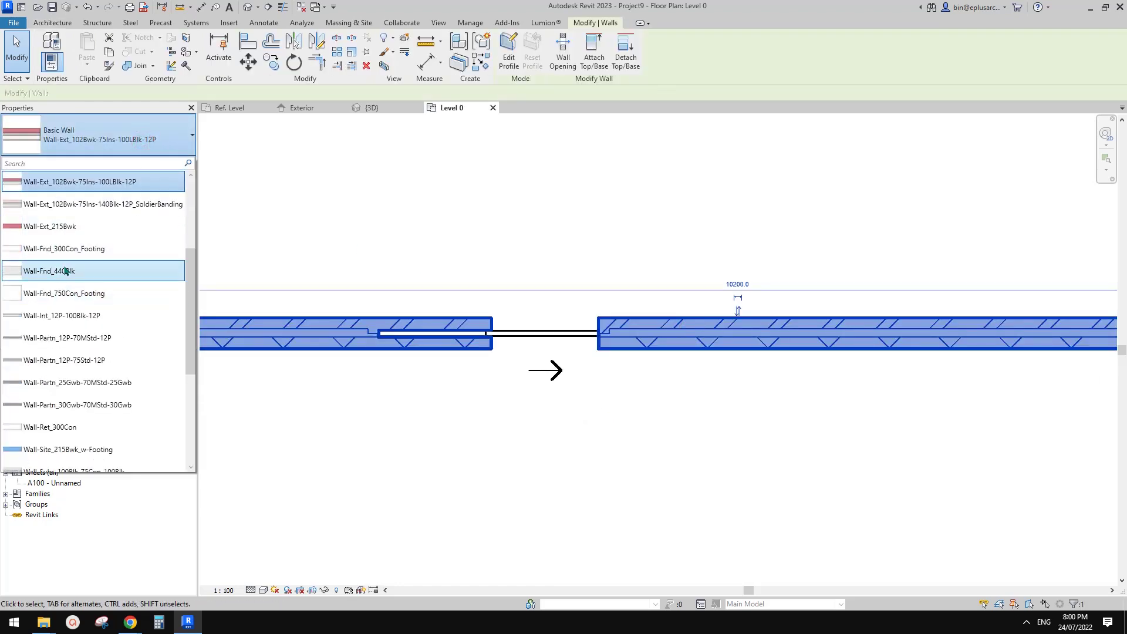
pyautogui.scroll(-5, 85, 329)
pyautogui.scroll(6, 75, 340)
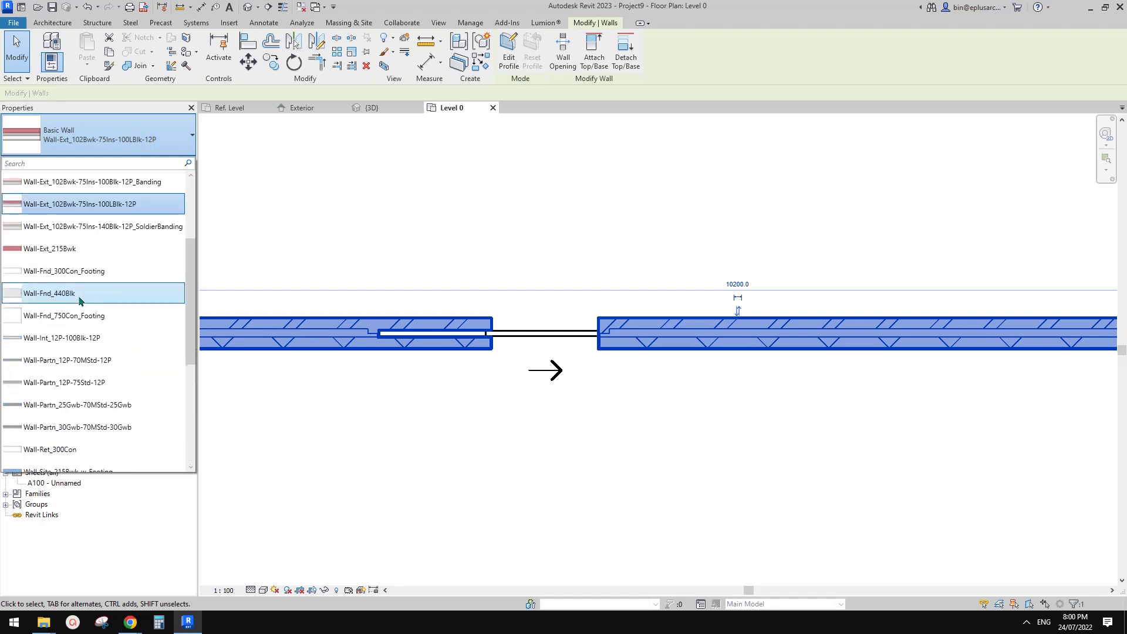
pyautogui.scroll(-1, 82, 346)
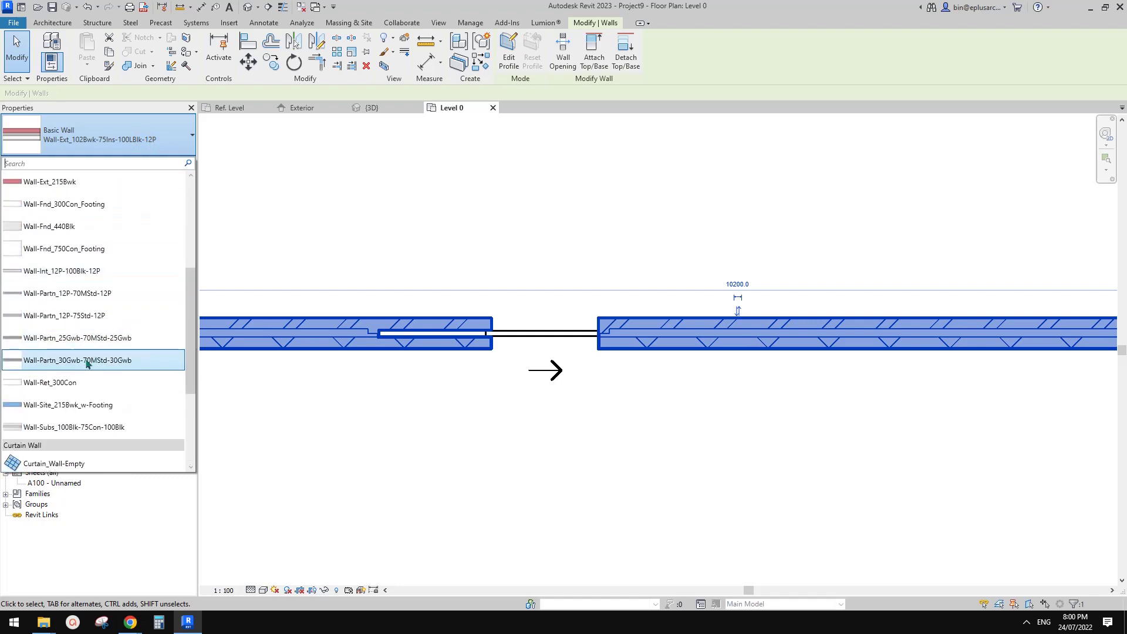
pyautogui.scroll(3, 96, 391)
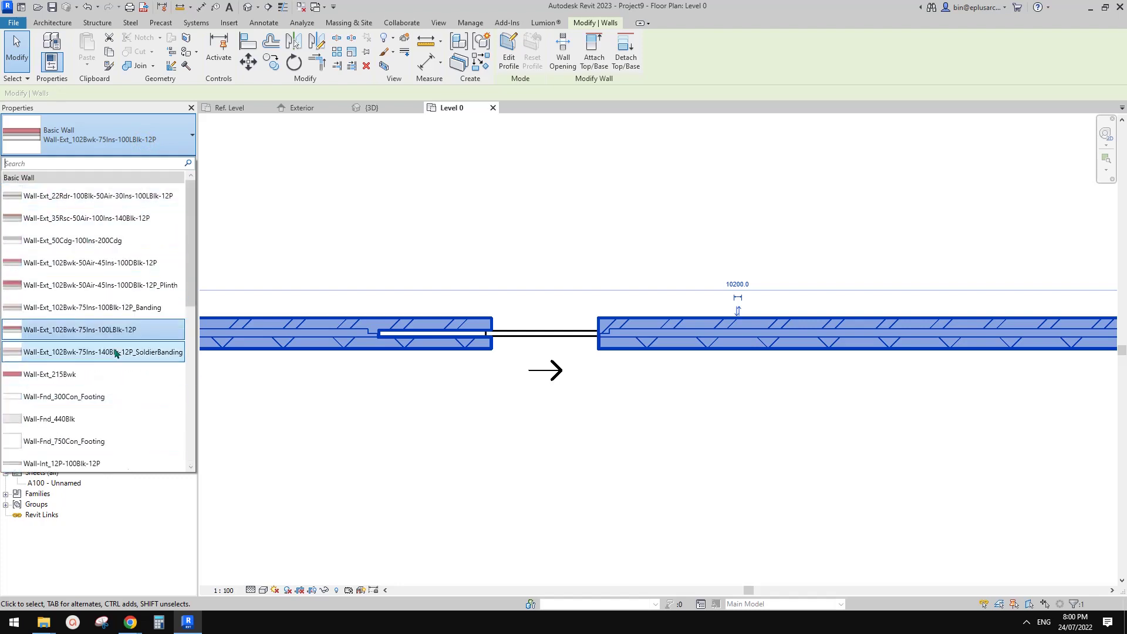
pyautogui.scroll(-2, 114, 354)
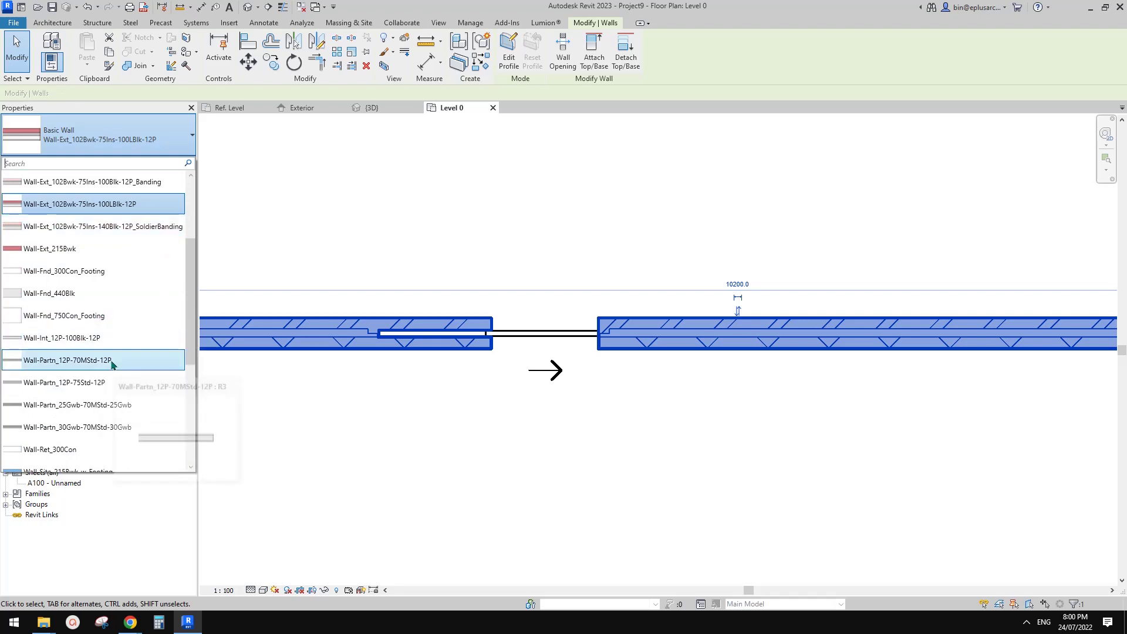
pyautogui.scroll(-3, 107, 296)
pyautogui.click(402, 288)
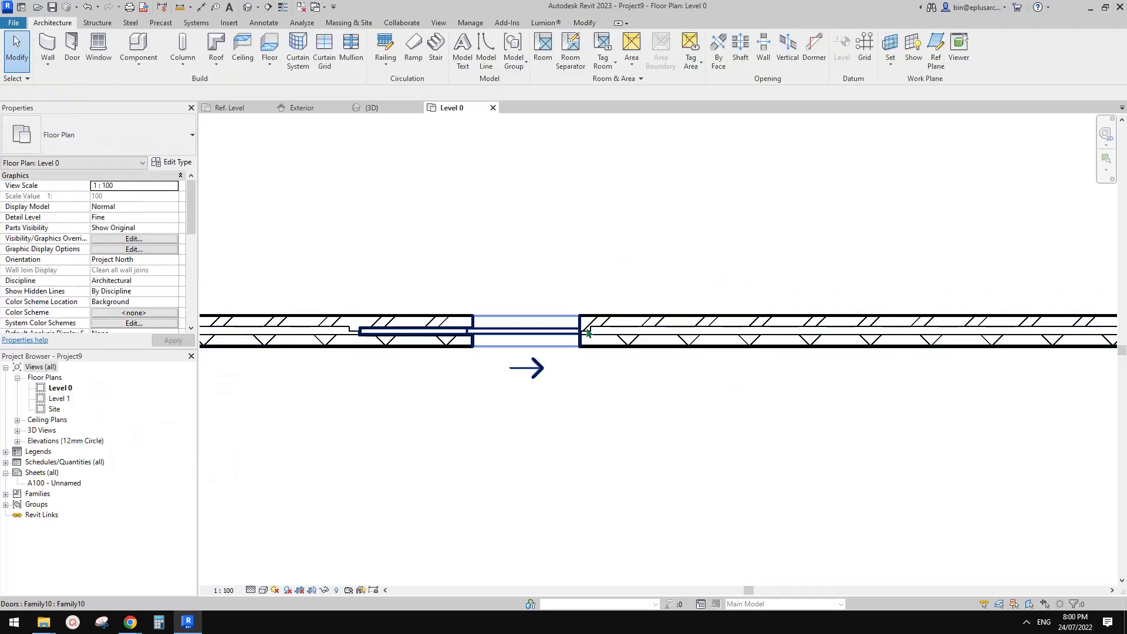
# Set the detail level of the Level 0 plan to Coarse
pyautogui.click(250, 590)
pyautogui.click(270, 554)
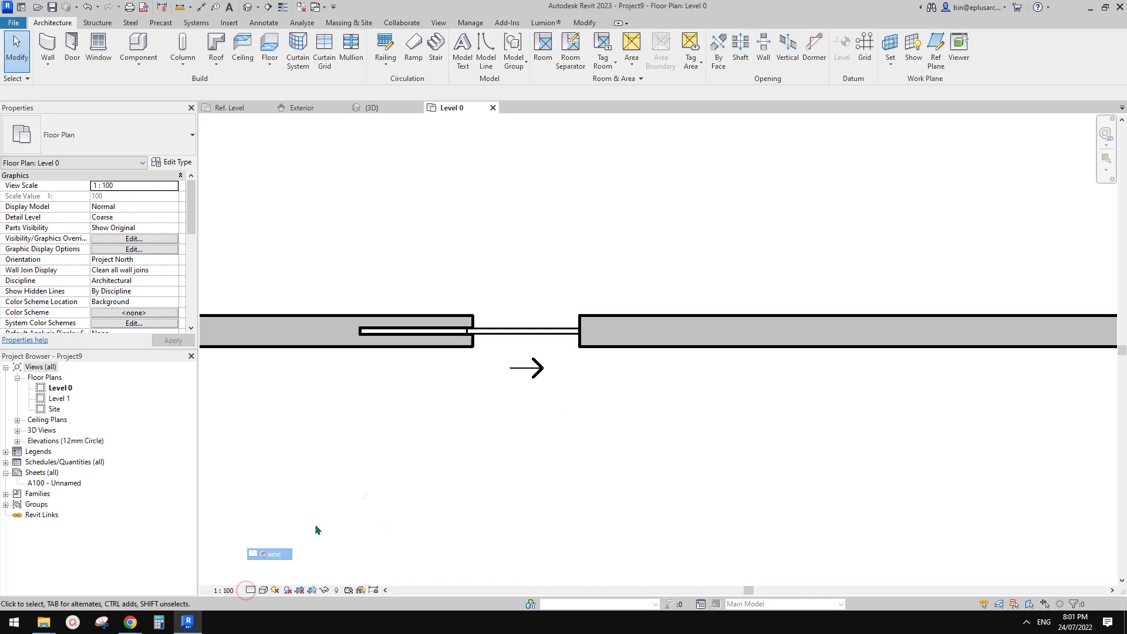
pyautogui.moveTo(493, 434); pyautogui.dragTo(573, 410, button='middle')
# Turn on the Open parameter of the placed door and check the panel inside the cavity
pyautogui.click(627, 310)
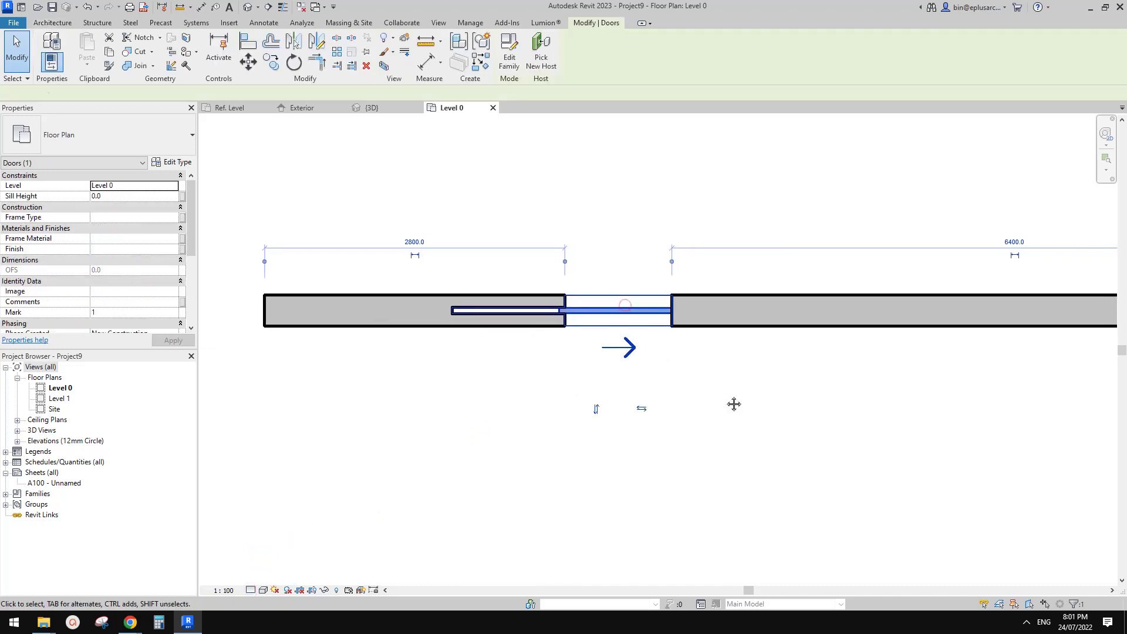
pyautogui.moveTo(605, 360); pyautogui.dragTo(624, 367, button='middle')
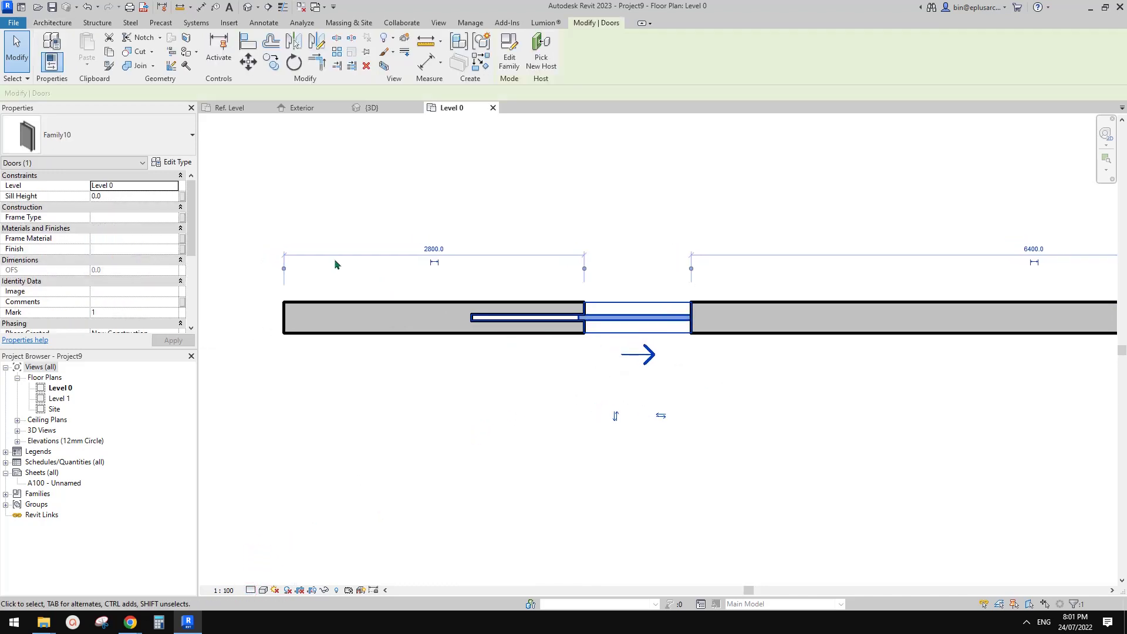
pyautogui.scroll(-3, 178, 277)
pyautogui.click(487, 209)
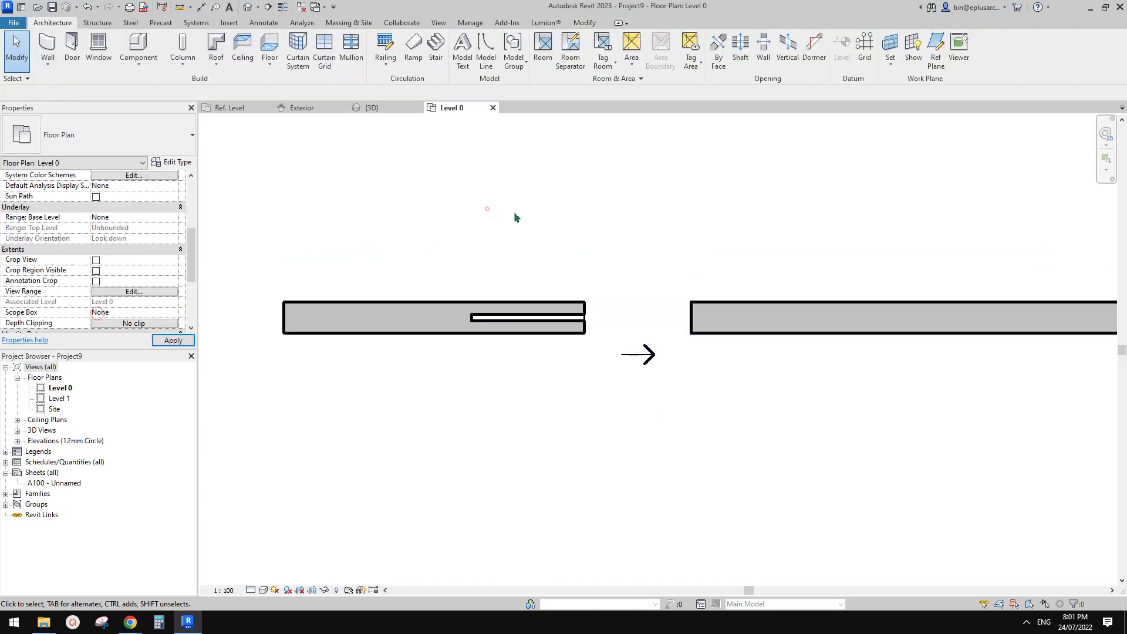
pyautogui.click(641, 350)
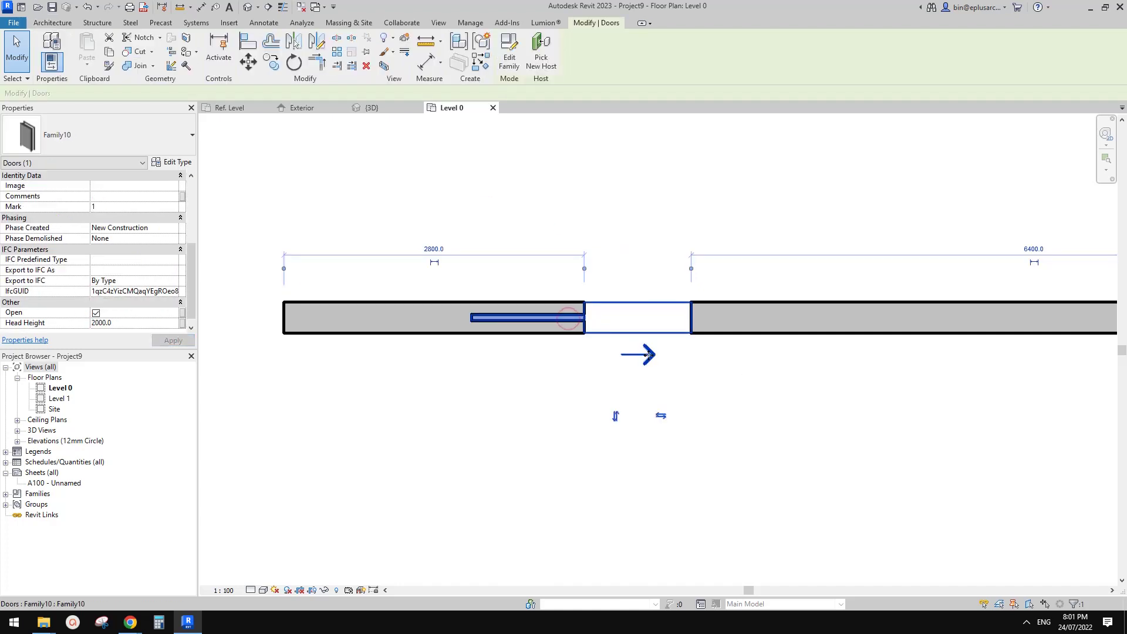
pyautogui.scroll(1, 647, 354)
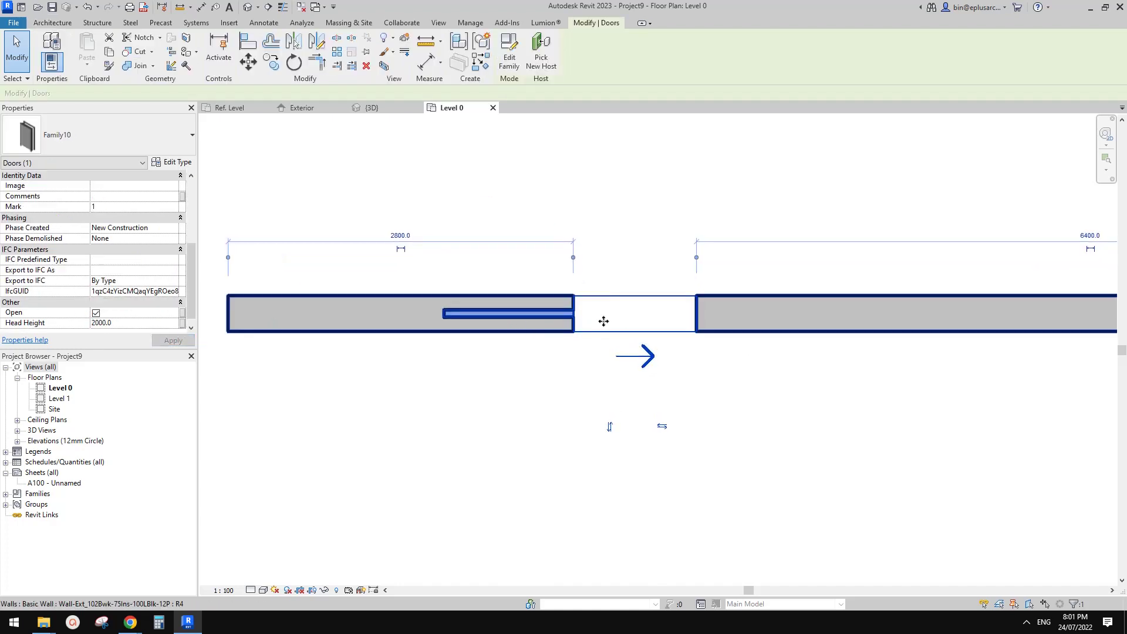
# Turn off the door's Open parameter and check the closed panel in plan
pyautogui.click(95, 313)
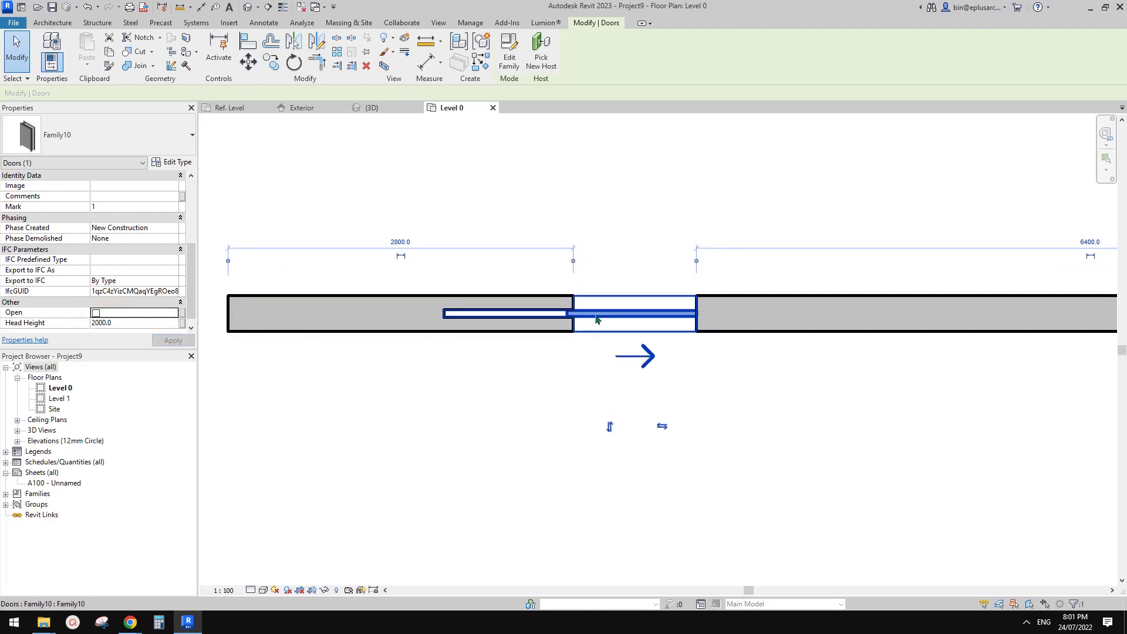
pyautogui.moveTo(595, 319); pyautogui.dragTo(570, 327, button='middle')
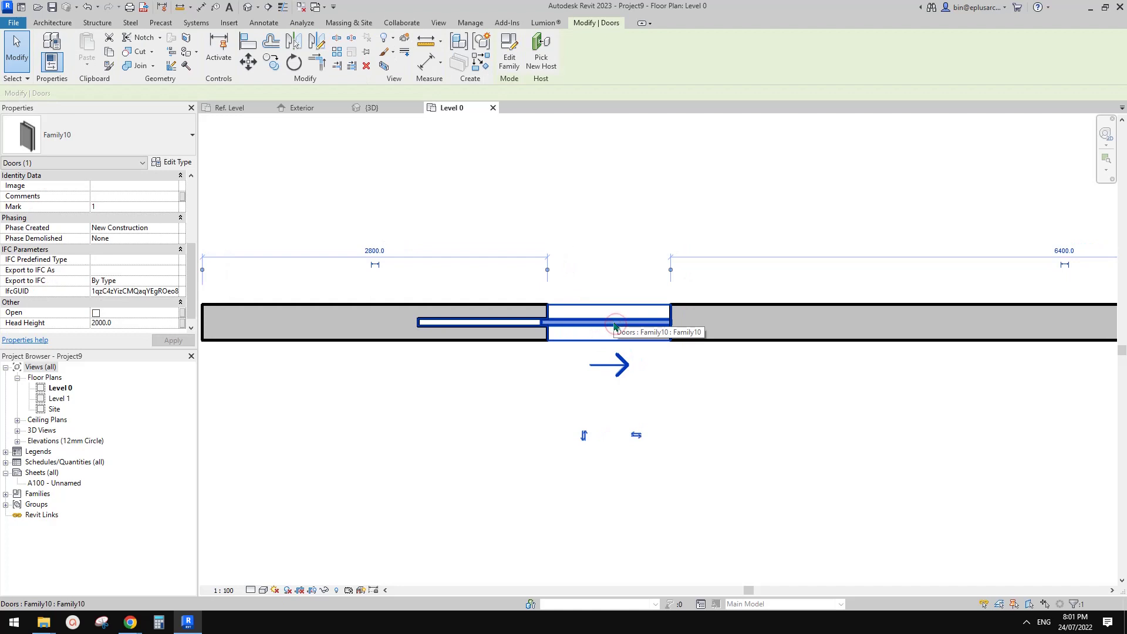
pyautogui.click(611, 257)
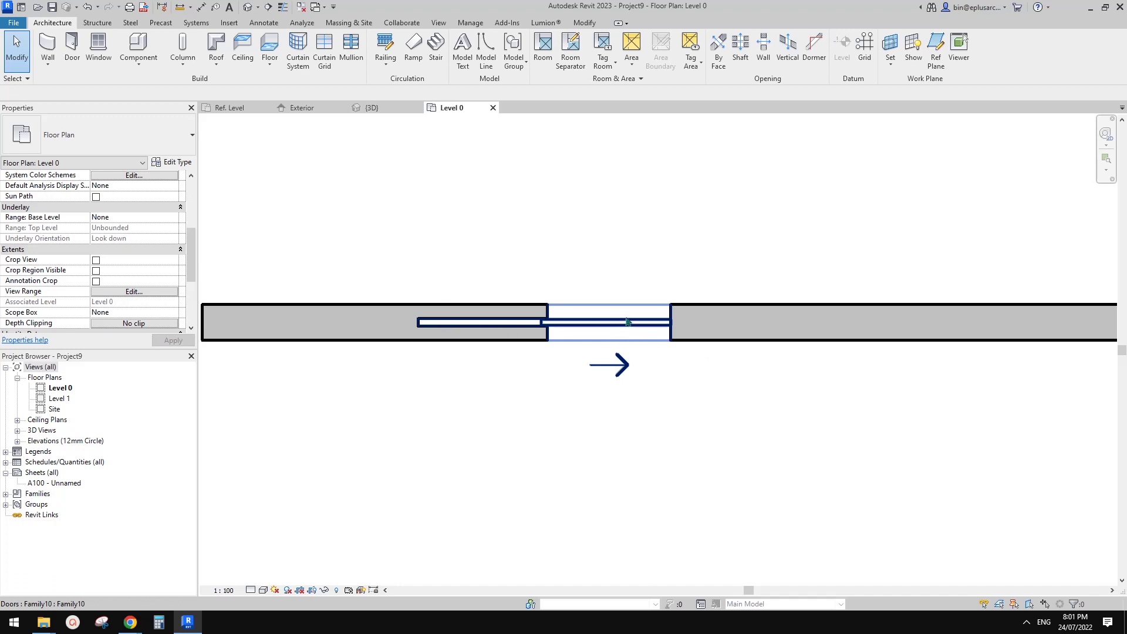
pyautogui.moveTo(632, 333); pyautogui.dragTo(639, 313, button='middle')
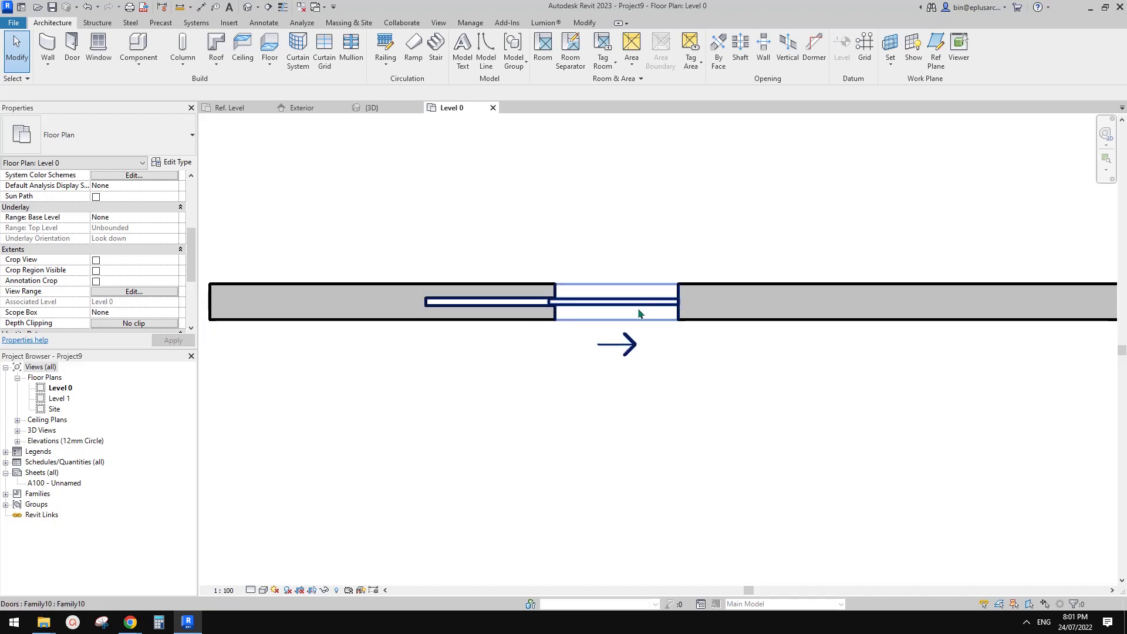
# Select the door, turn its Open parameter on, and open the Family10 family for editing
pyautogui.click(639, 313)
pyautogui.moveTo(557, 294); pyautogui.dragTo(539, 317, button='middle')
pyautogui.scroll(1, 539, 317)
pyautogui.press('Escape')
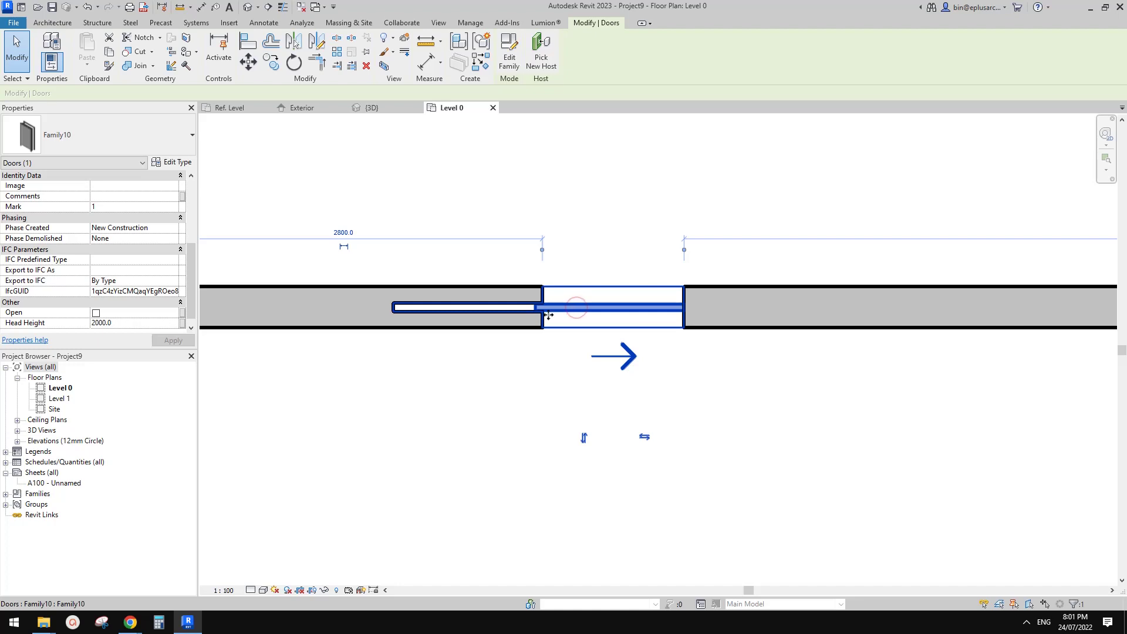
pyautogui.click(94, 312)
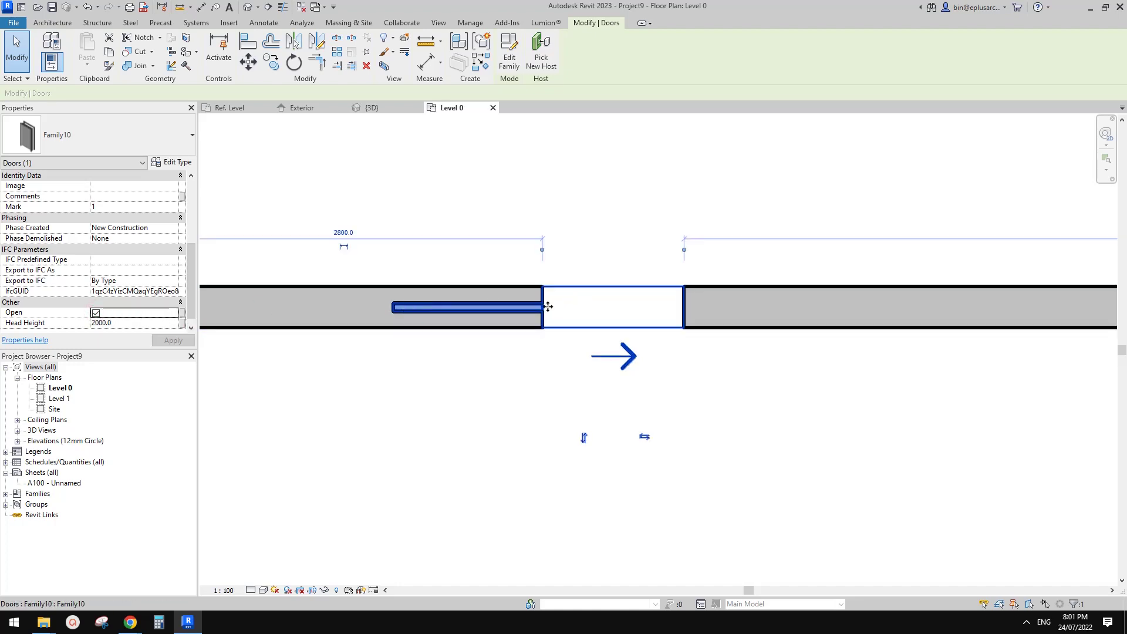
pyautogui.click(509, 57)
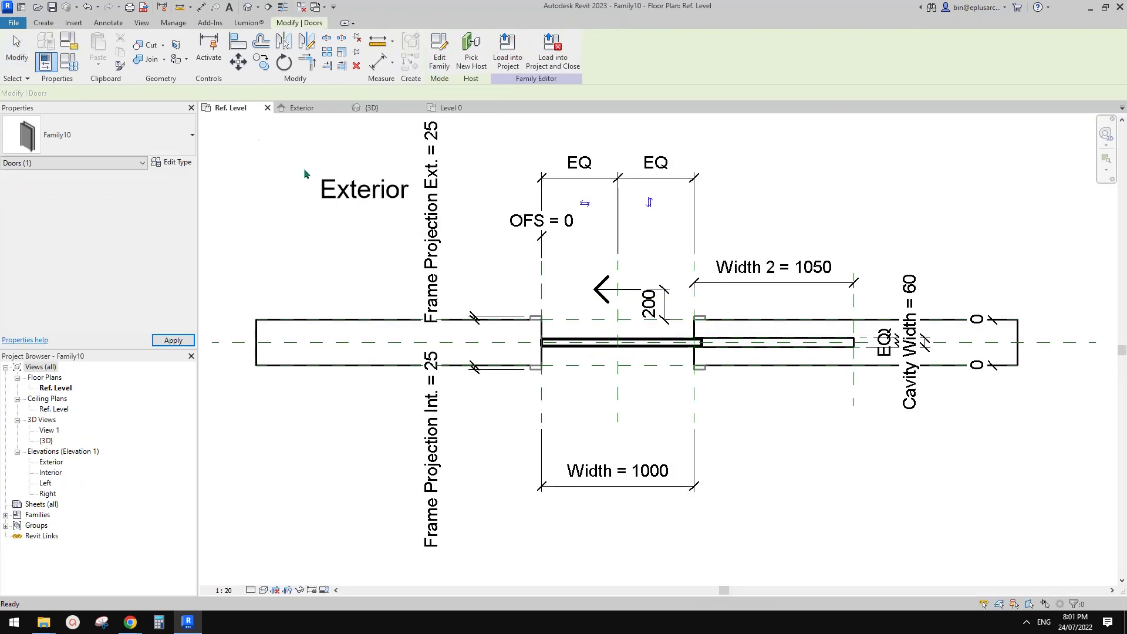
# Try the formula if(Open, Width, 100 mm) for the OFS family parameter
pyautogui.click(73, 62)
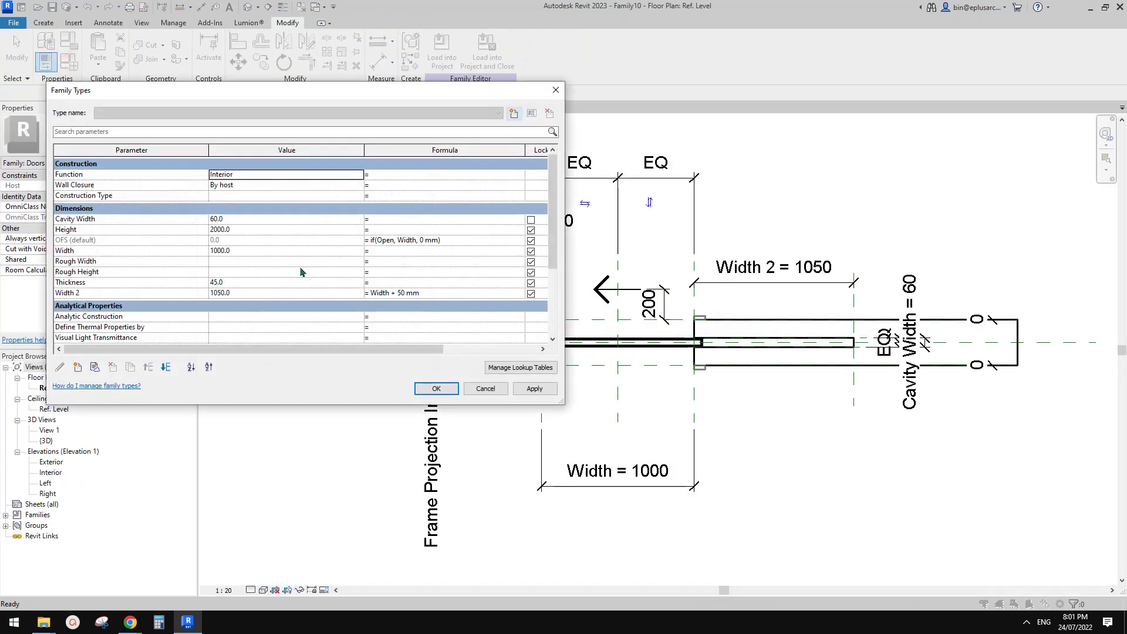
pyautogui.click(421, 240)
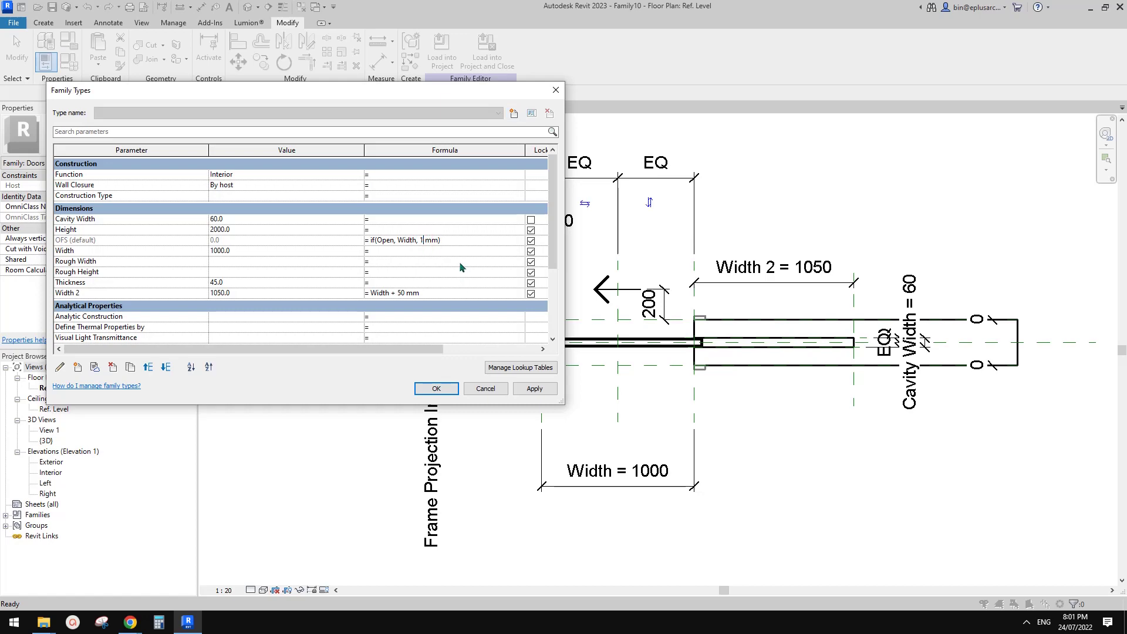
pyautogui.click(534, 387)
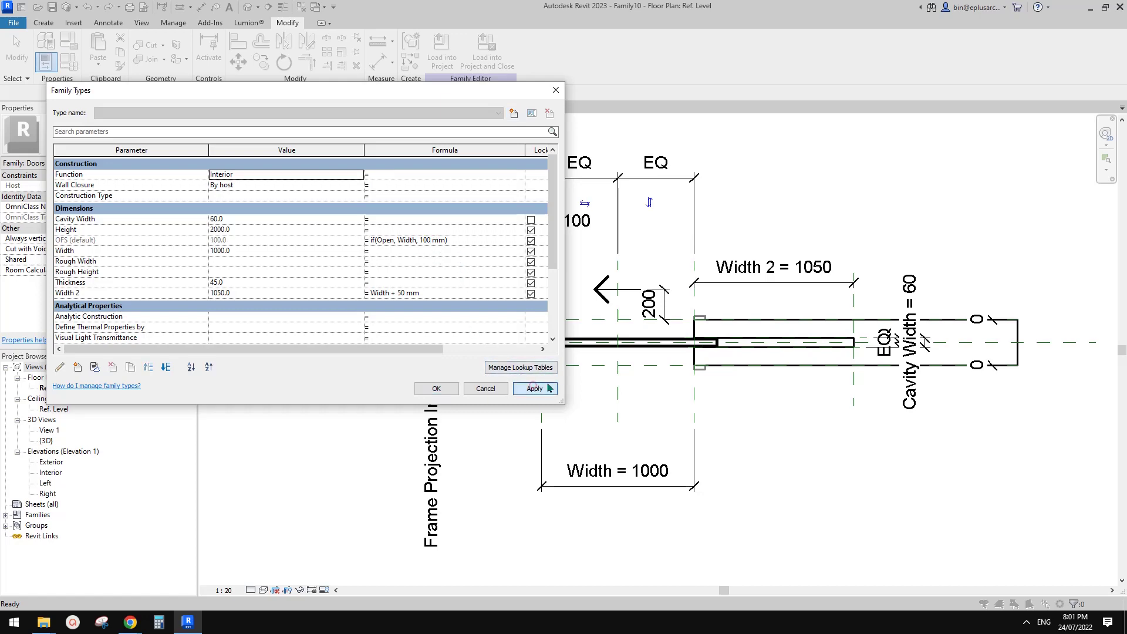
pyautogui.click(446, 394)
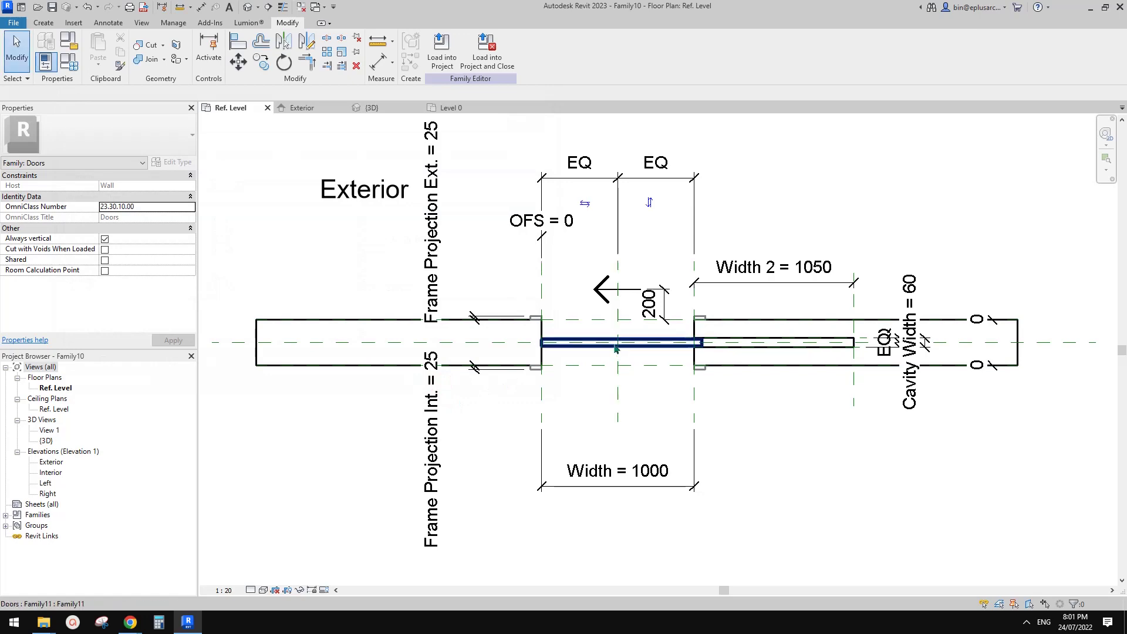
# Set the OFS formula to if(Open, Width - 100 mm, 0 mm) and reload the family into Project9, replacing the loaded version
pyautogui.click(68, 61)
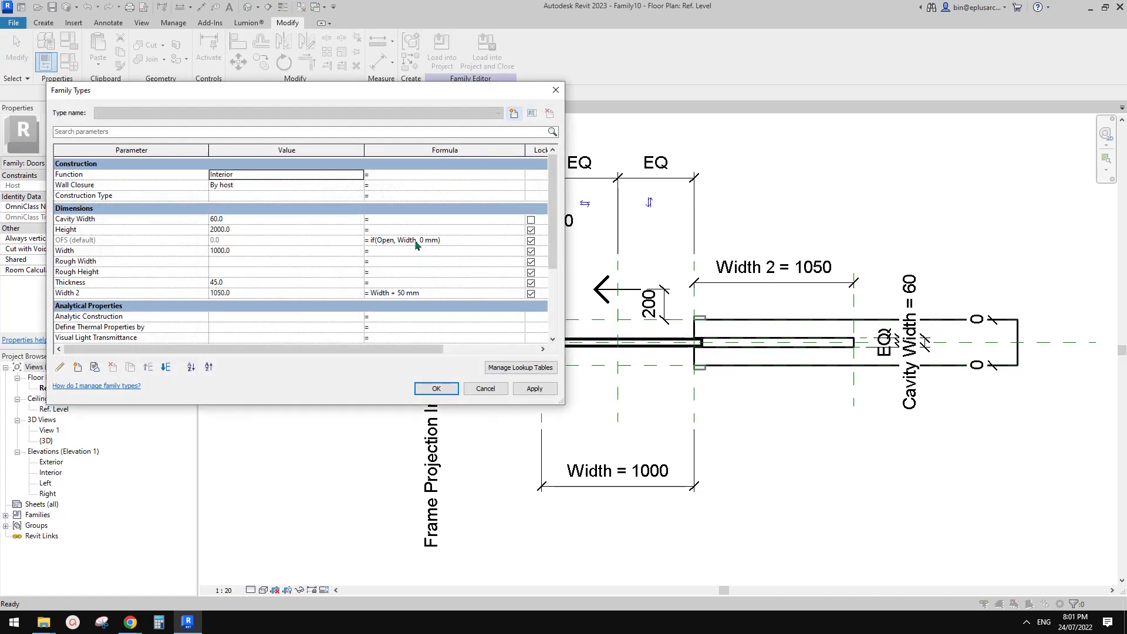
pyautogui.click(416, 240)
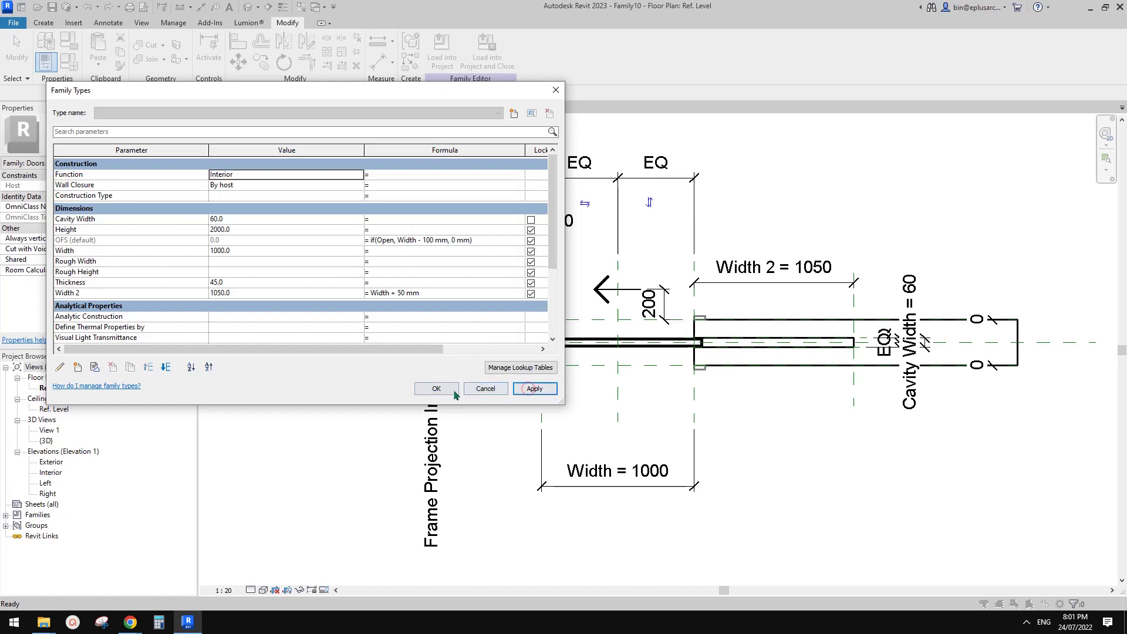
pyautogui.click(436, 388)
pyautogui.click(442, 58)
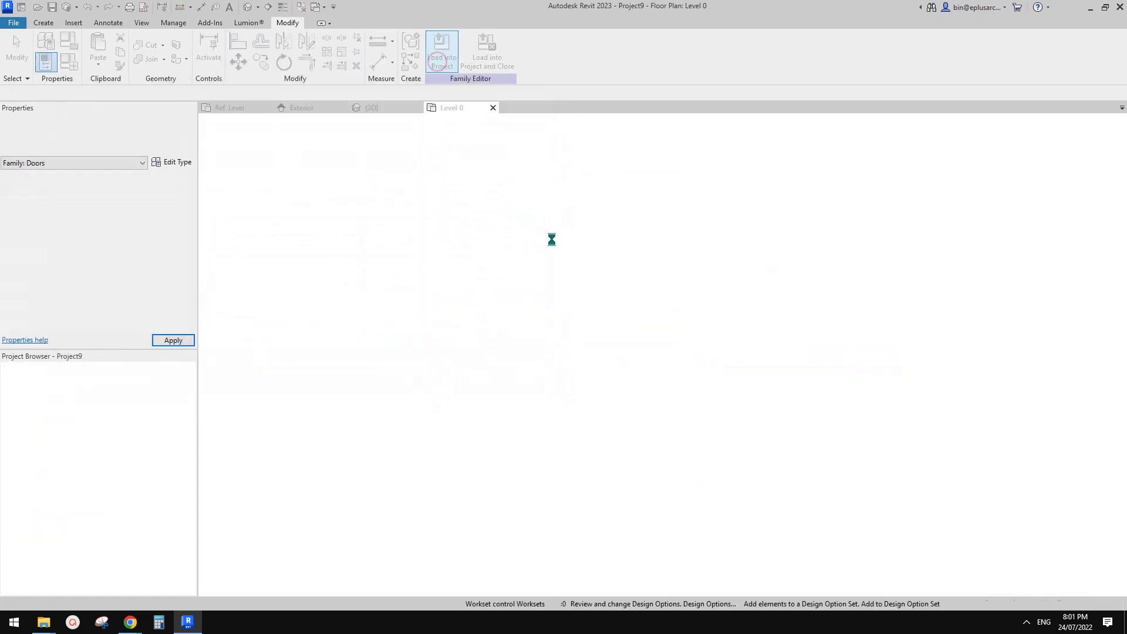
pyautogui.click(502, 273)
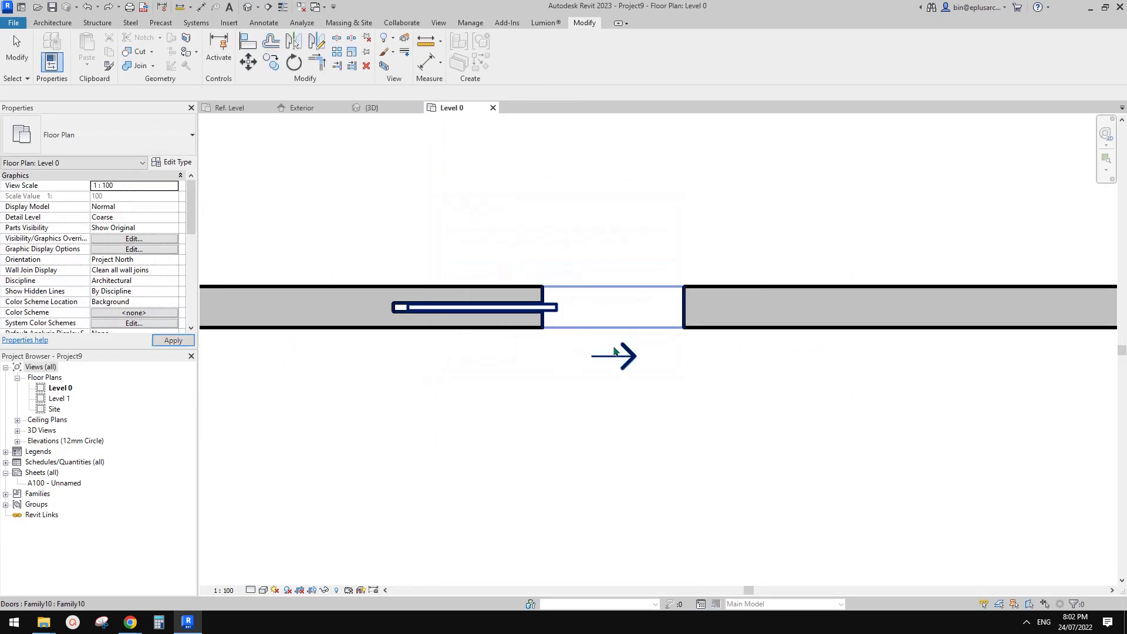
# Inspect how far the open door panel projects from the cavity in the Level 0 plan
pyautogui.click(557, 309)
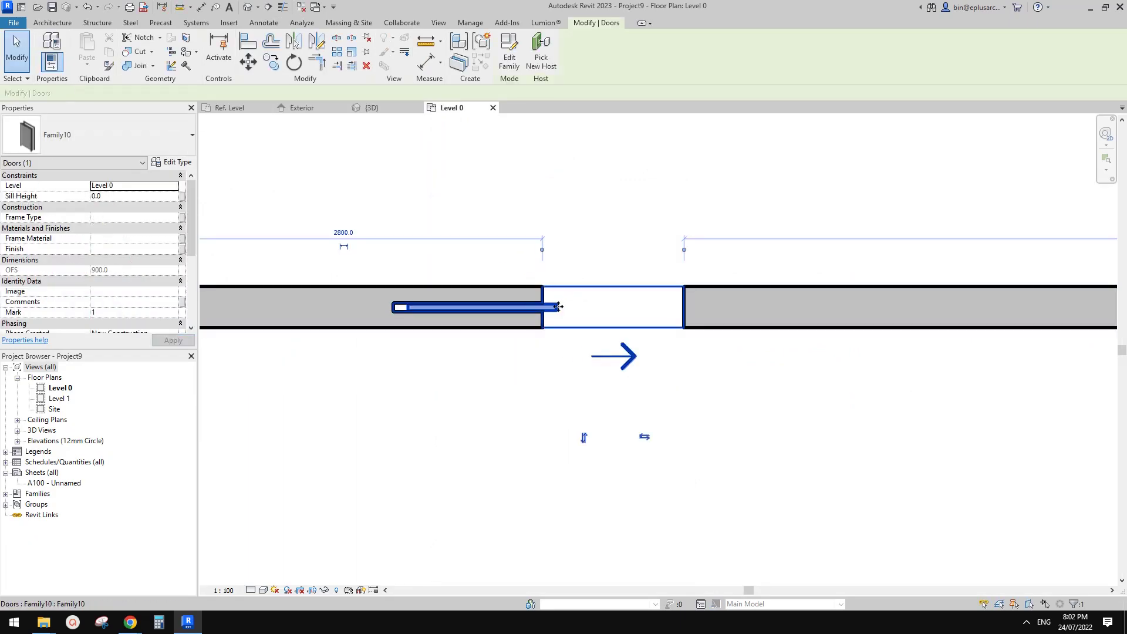
pyautogui.click(709, 406)
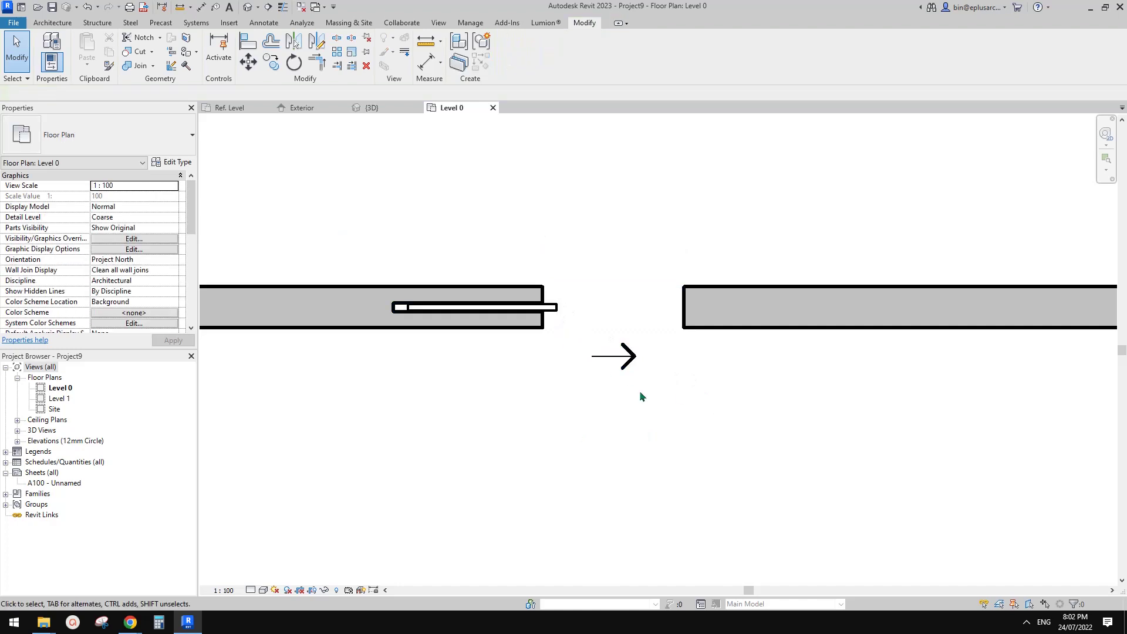
pyautogui.scroll(-2, 581, 389)
pyautogui.click(563, 383)
pyautogui.click(461, 399)
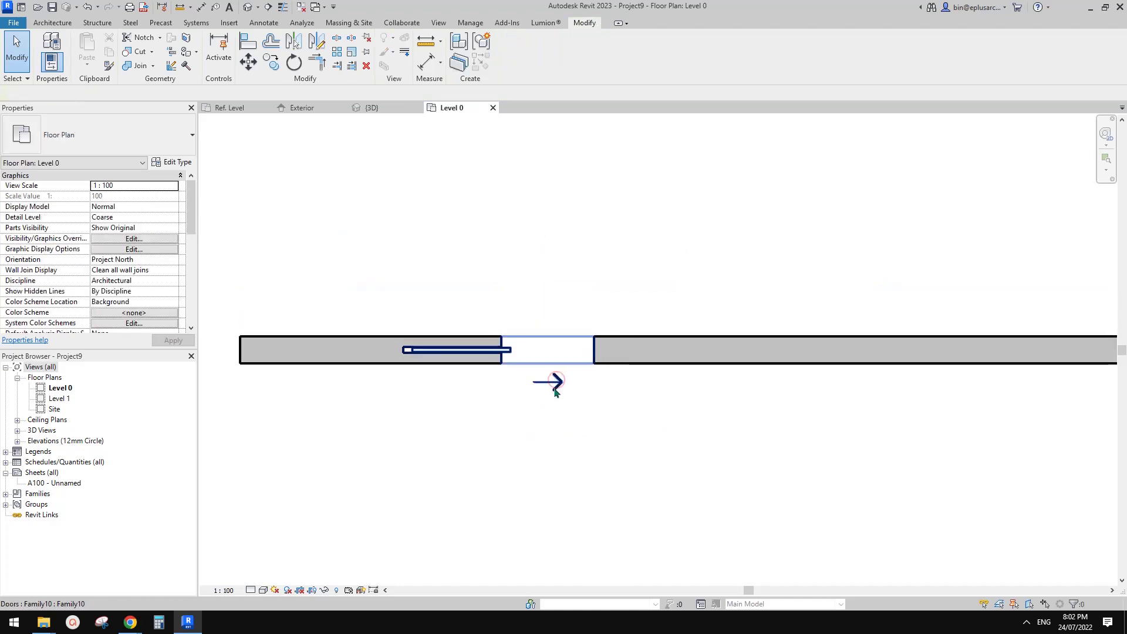
pyautogui.scroll(-2, 538, 320)
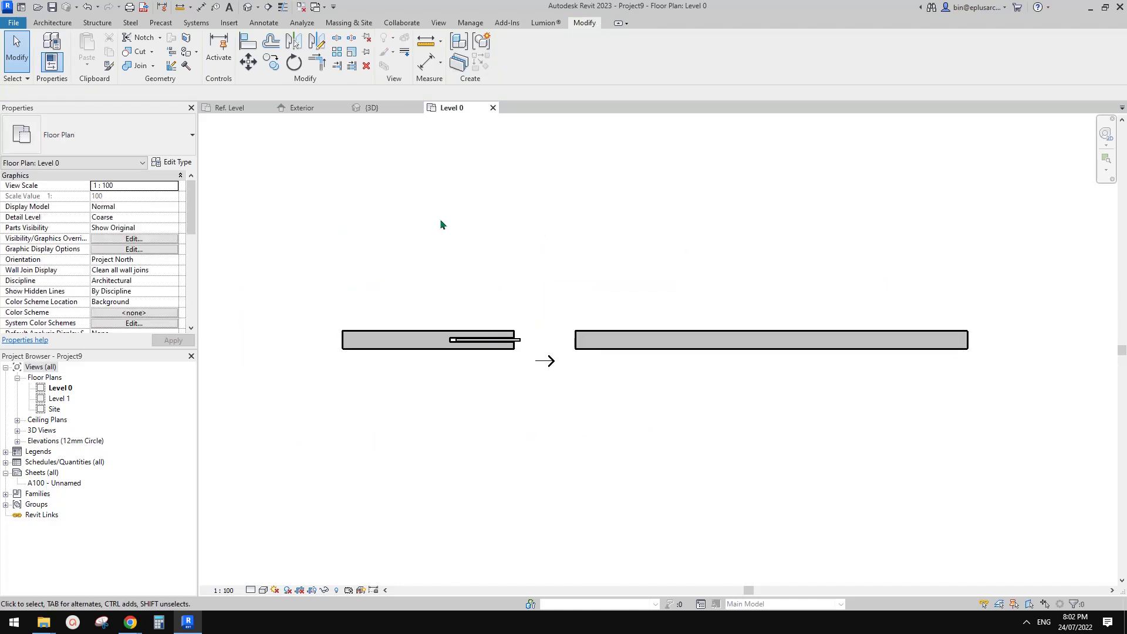
# Open the South elevation and select the cavity sliding door to examine its open panel and wall pocket
pyautogui.doubleClick(30, 441)
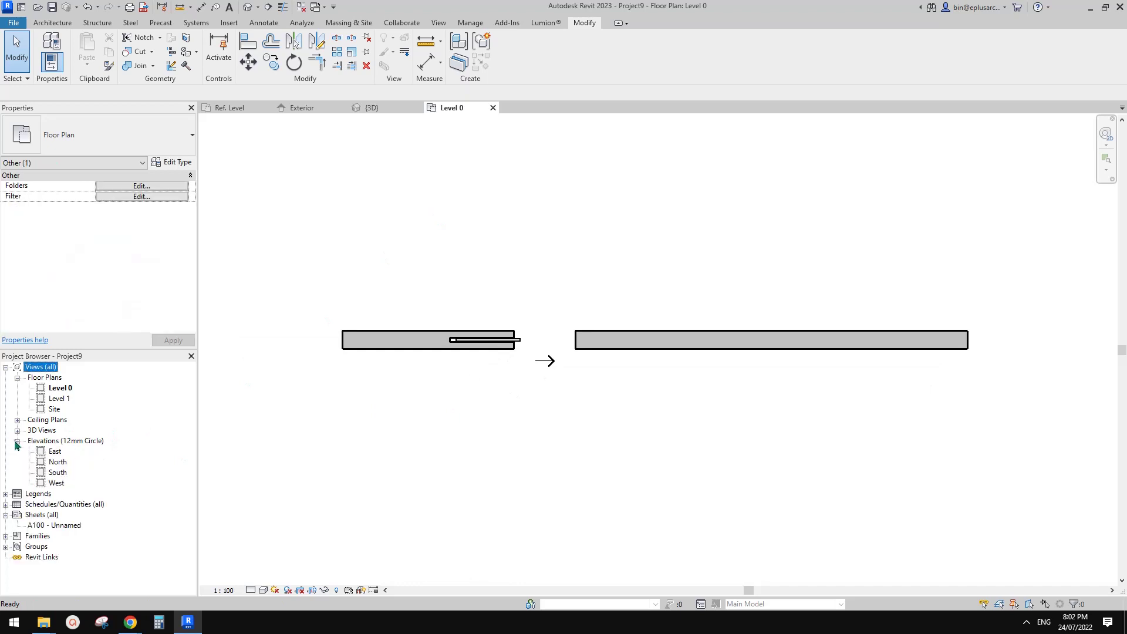
pyautogui.doubleClick(58, 473)
pyautogui.scroll(2, 611, 367)
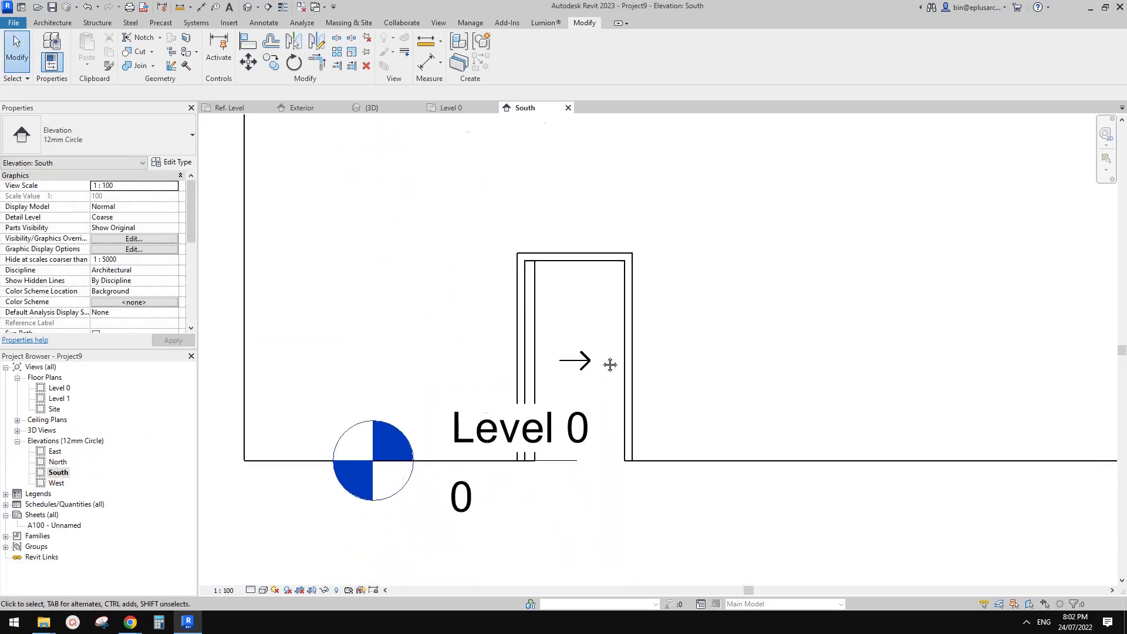
pyautogui.click(571, 238)
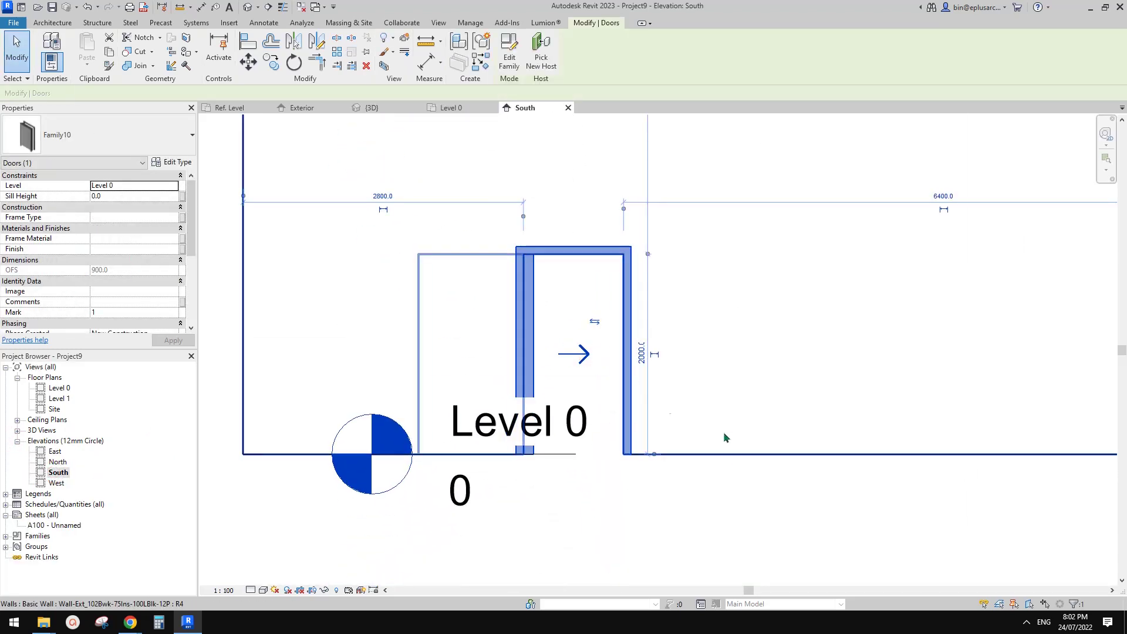
pyautogui.moveTo(585, 516); pyautogui.dragTo(675, 405, button='middle')
pyautogui.scroll(-1, 602, 445)
pyautogui.moveTo(603, 449); pyautogui.dragTo(570, 494, button='middle')
# Show the door's edges obscured by the wall as hidden lines in the South elevation
pyautogui.click(439, 23)
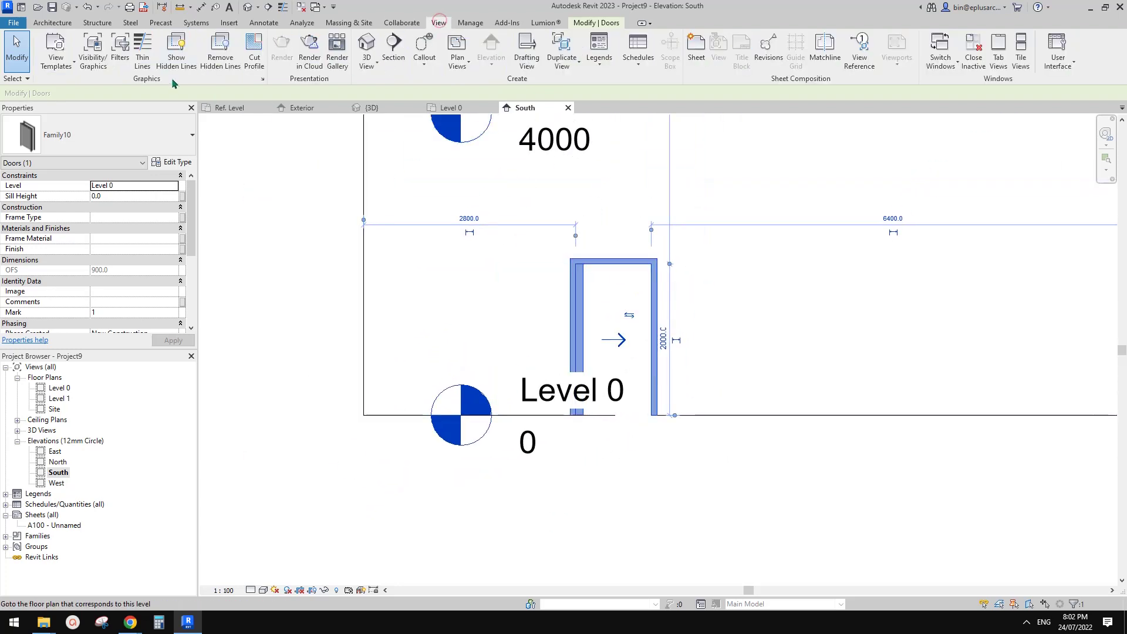
pyautogui.click(176, 52)
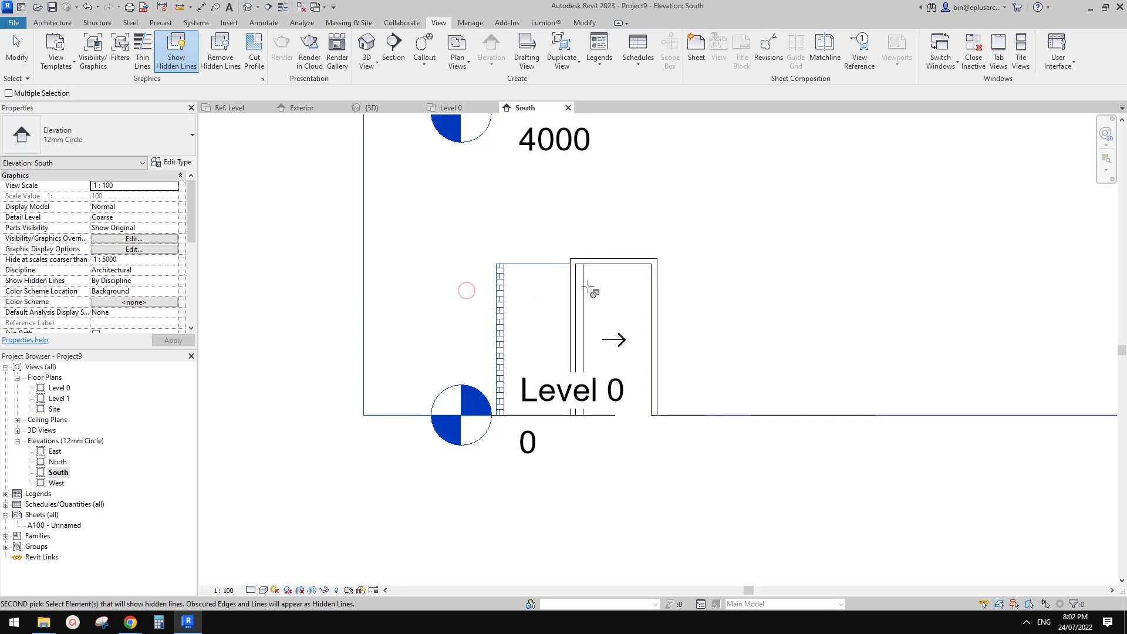
pyautogui.press('Escape')
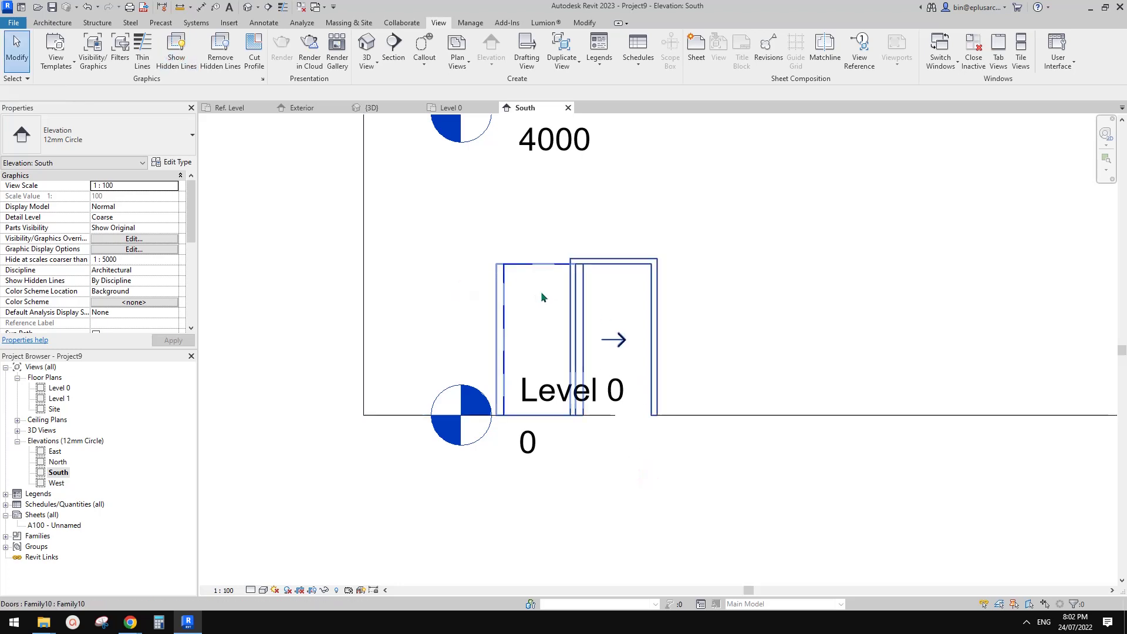
# Open the default 3D view and examine the open cavity door from both sides of the wall
pyautogui.moveTo(877, 470); pyautogui.dragTo(796, 458, button='middle')
pyautogui.scroll(-2, 826, 455)
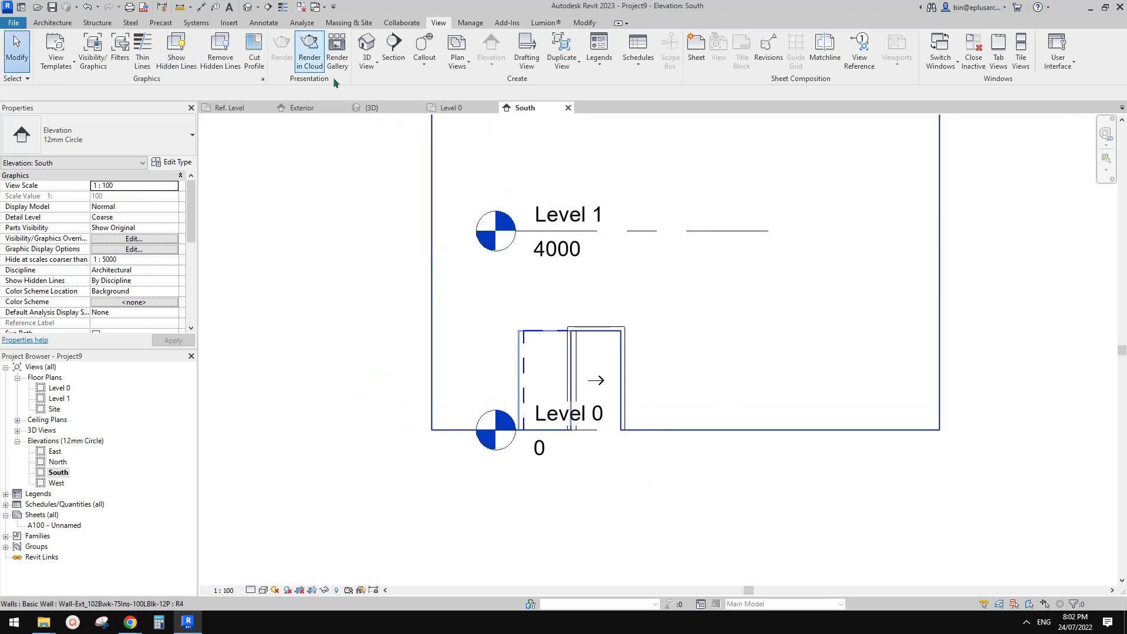
pyautogui.click(247, 6)
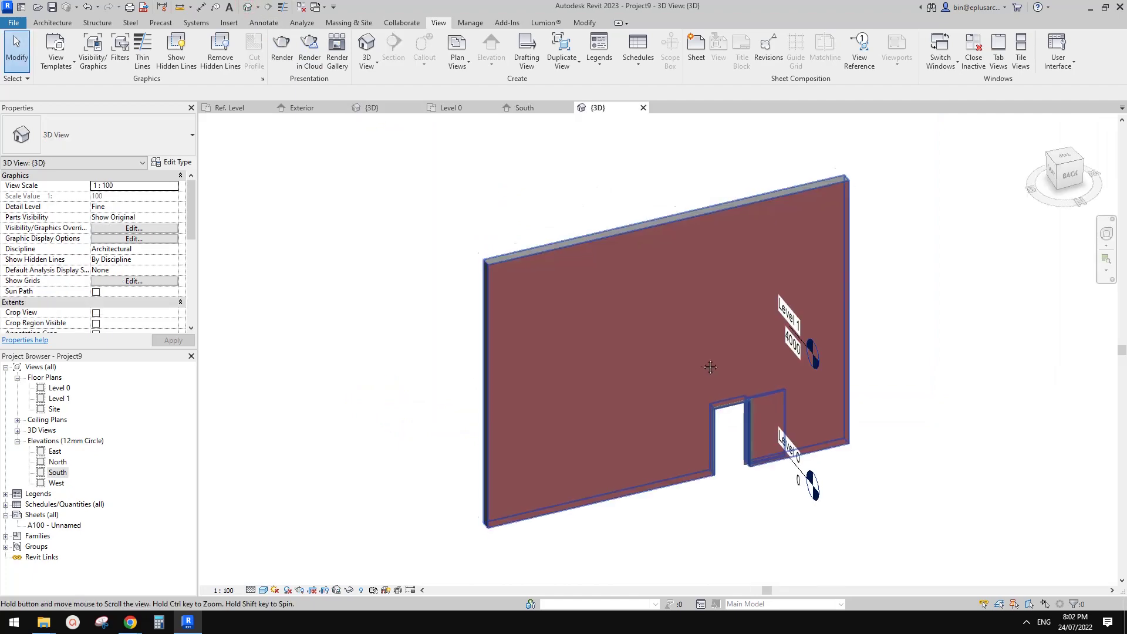
pyautogui.scroll(3, 769, 383)
pyautogui.keyDown('shift'); pyautogui.moveTo(769, 382); pyautogui.dragTo(892, 369, button='middle'); pyautogui.keyUp('shift')
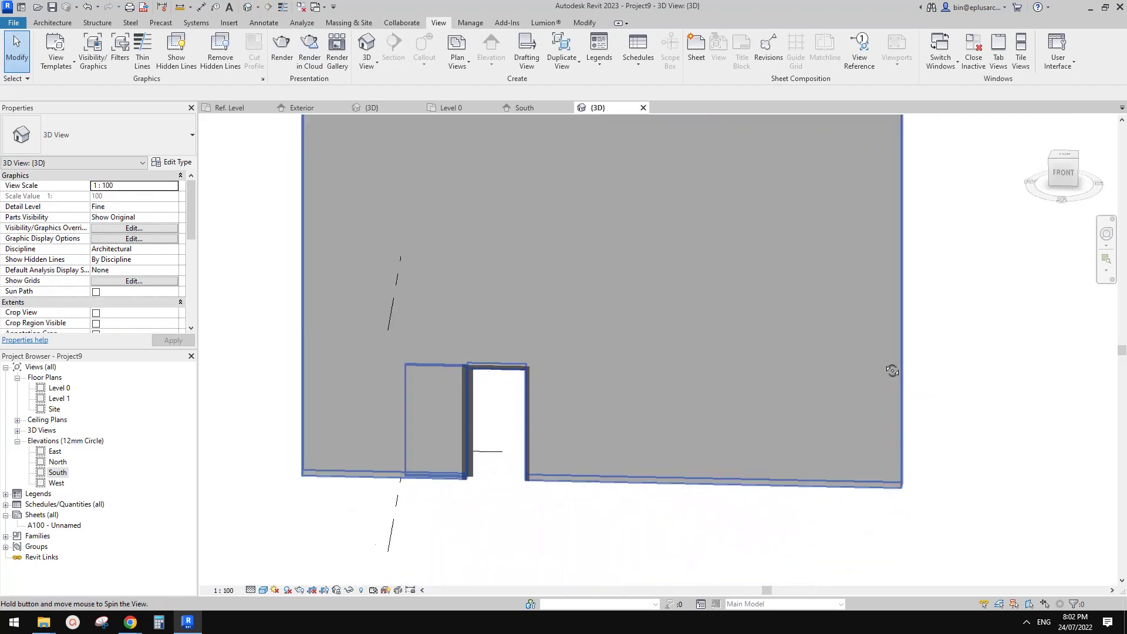
pyautogui.keyDown('shift'); pyautogui.moveTo(490, 403); pyautogui.dragTo(611, 449, button='middle'); pyautogui.keyUp('shift')
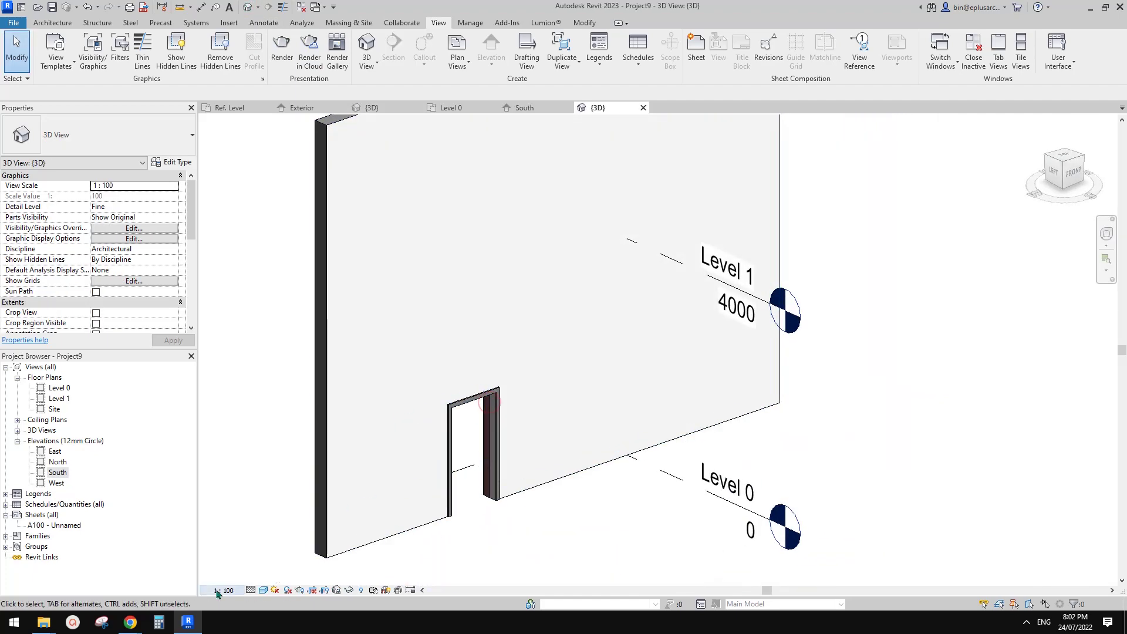
# Switch to Chrome to review the upcoming topics in the Youtube Video Ideas/Suggestion document, and return to the door's 3D view in Revit
pyautogui.click(131, 622)
pyautogui.click(186, 603)
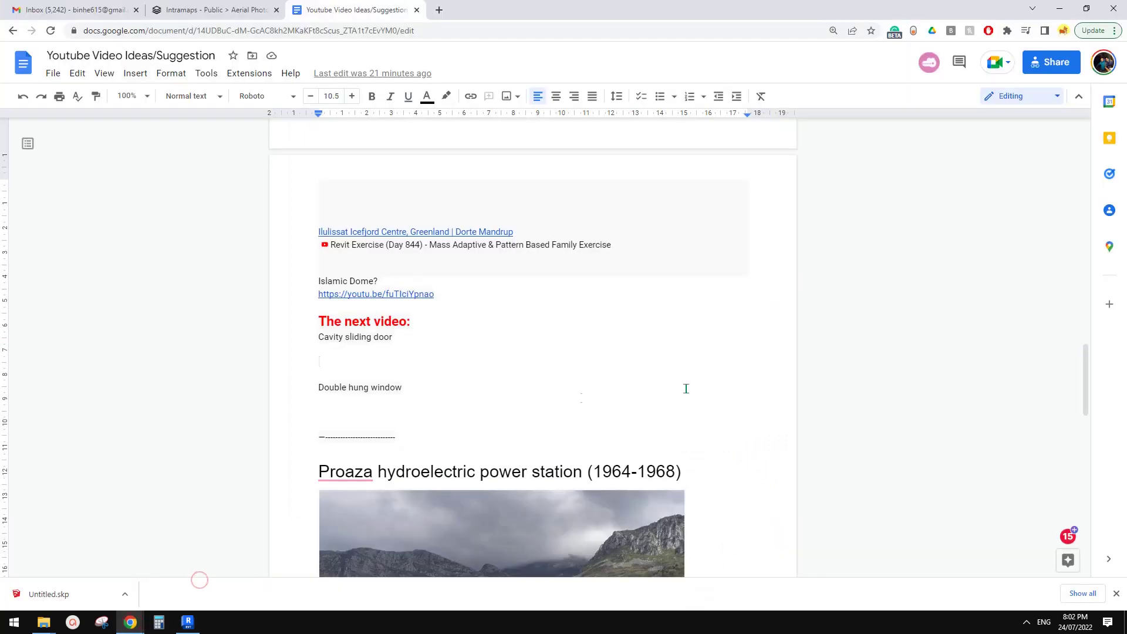
pyautogui.scroll(-15, 686, 388)
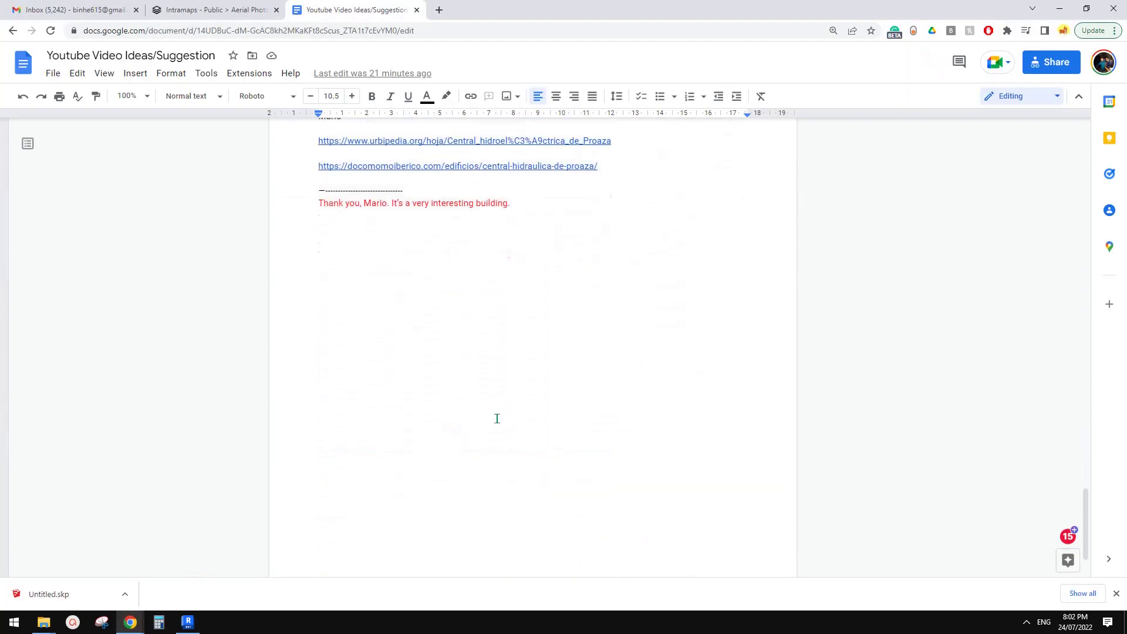
pyautogui.scroll(-1, 496, 418)
pyautogui.scroll(8, 501, 312)
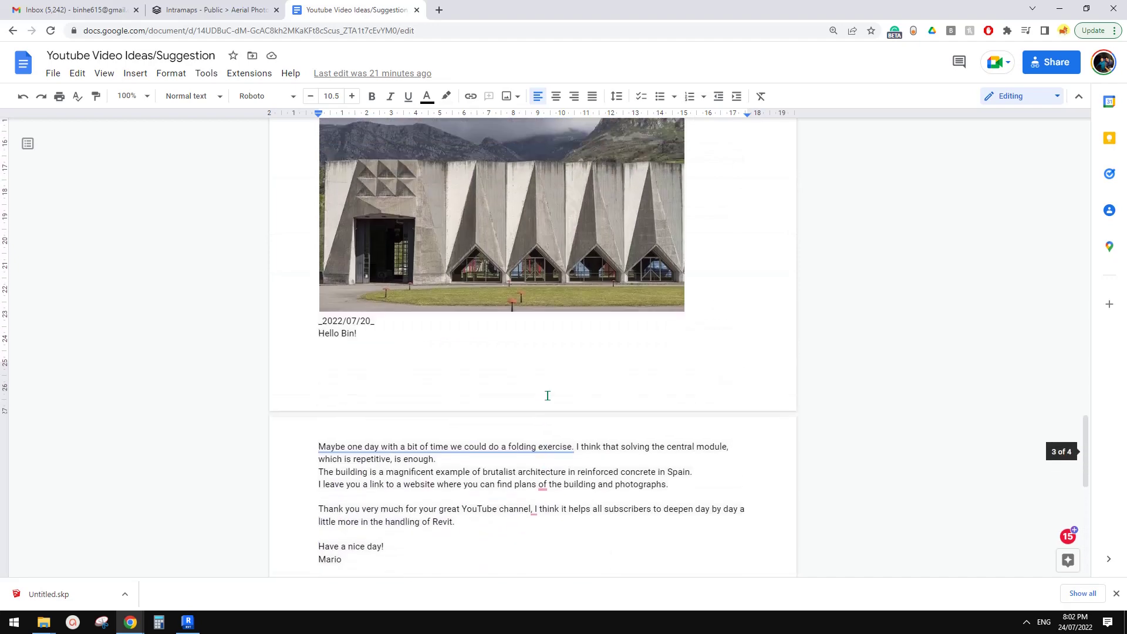
pyautogui.scroll(7, 547, 395)
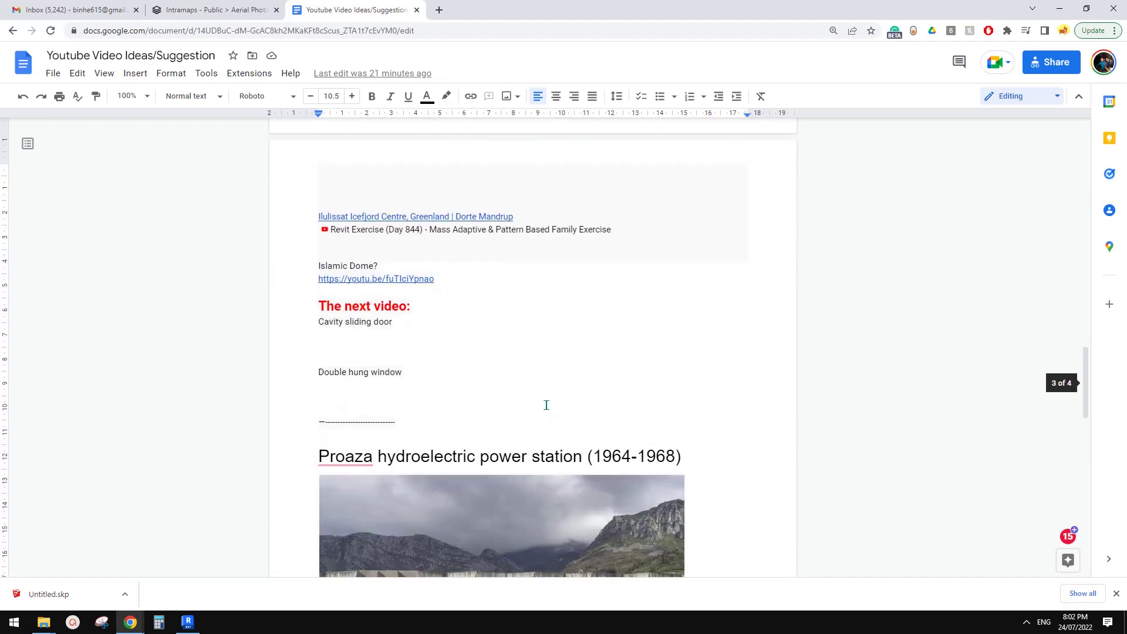
pyautogui.scroll(-4, 557, 371)
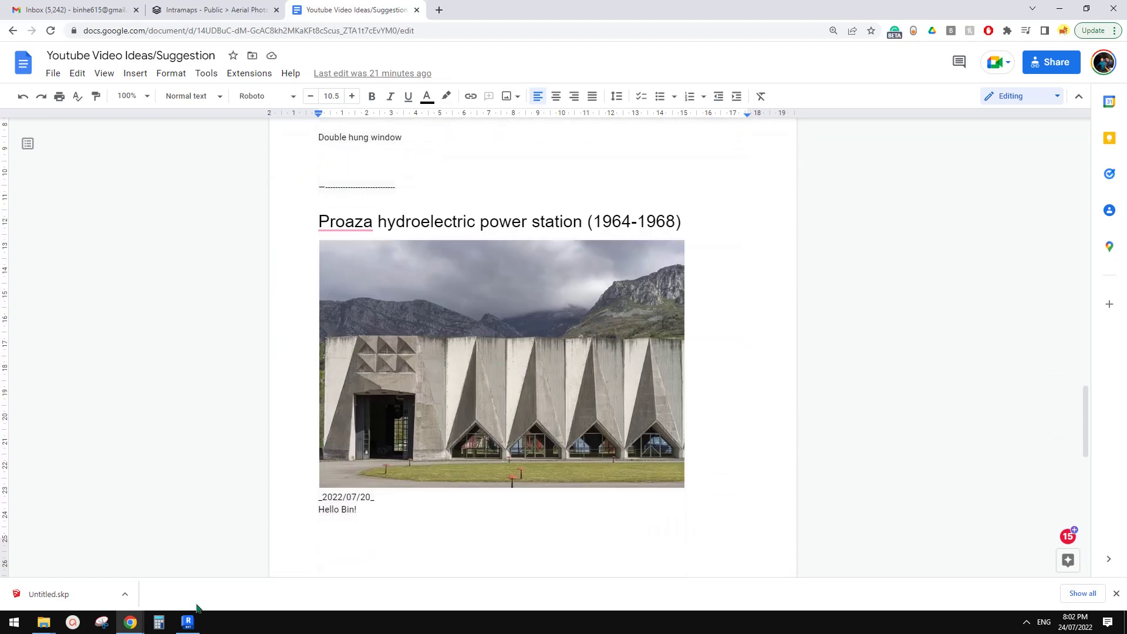
pyautogui.click(189, 622)
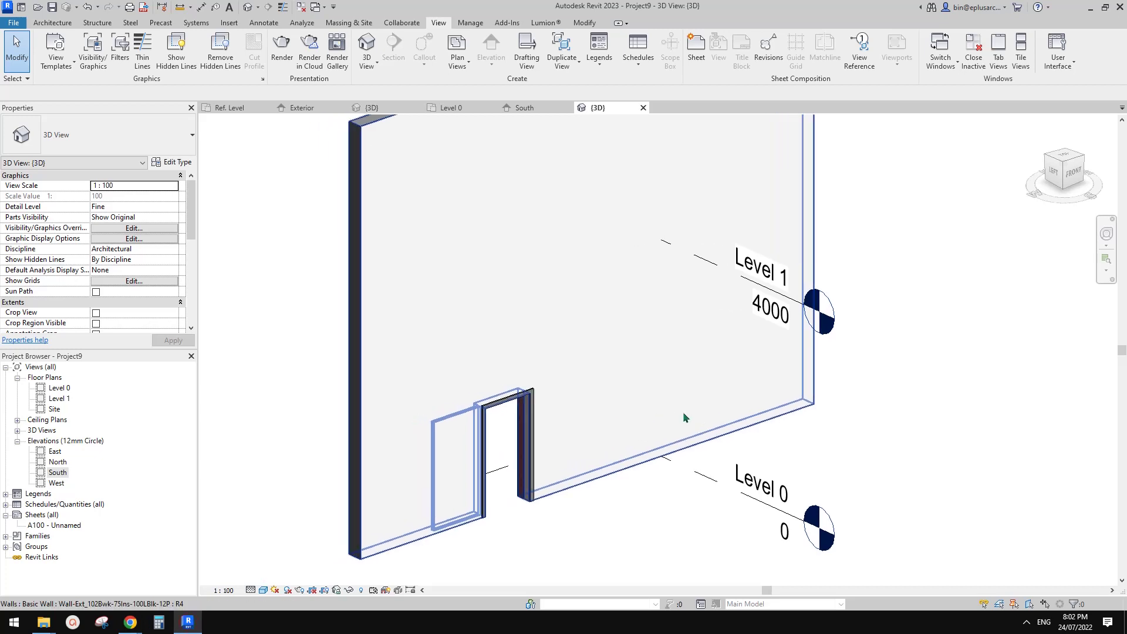
pyautogui.moveTo(684, 417); pyautogui.dragTo(715, 417, button='middle')
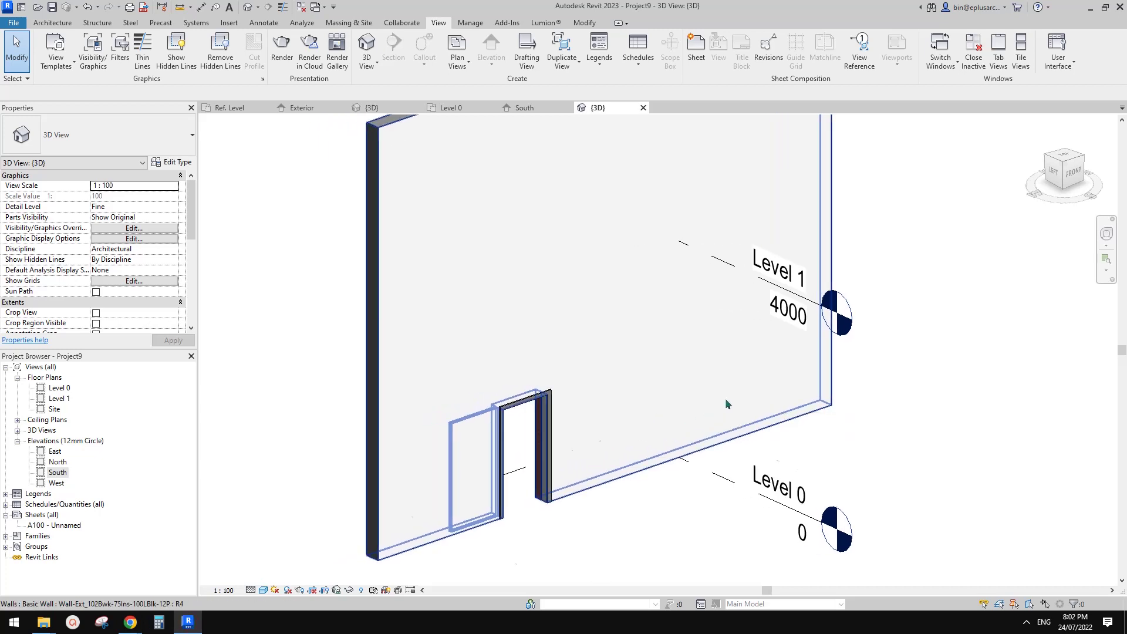